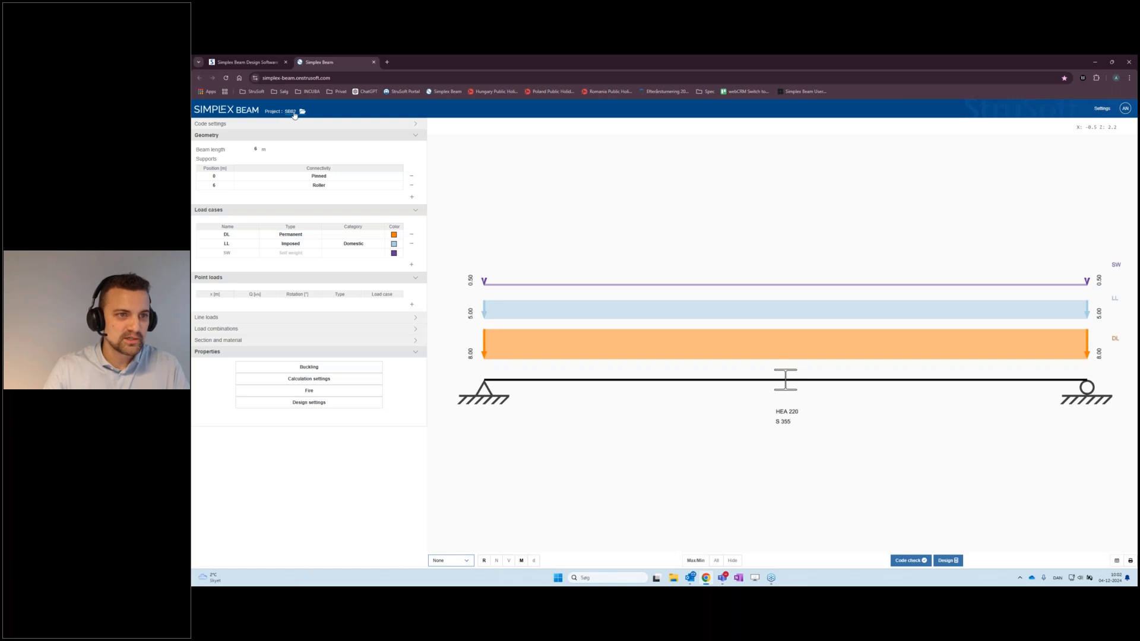
- Group the saved beams by project and create a beam named Steel Beam from the Steel template in project Webinar
left_click(294, 113)
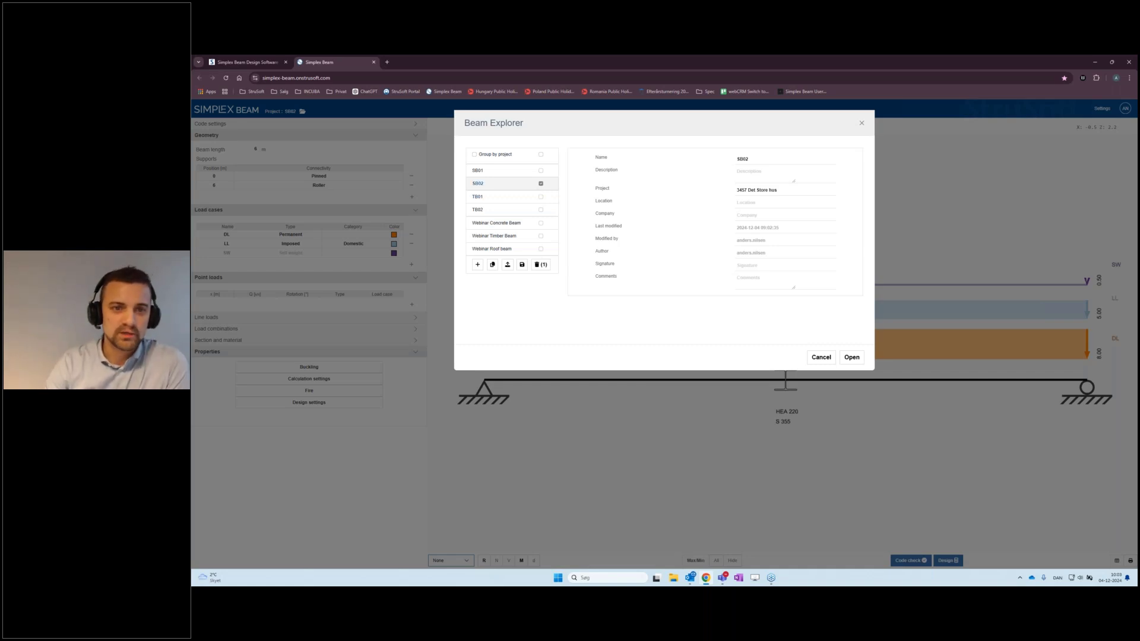
left_click(474, 156)
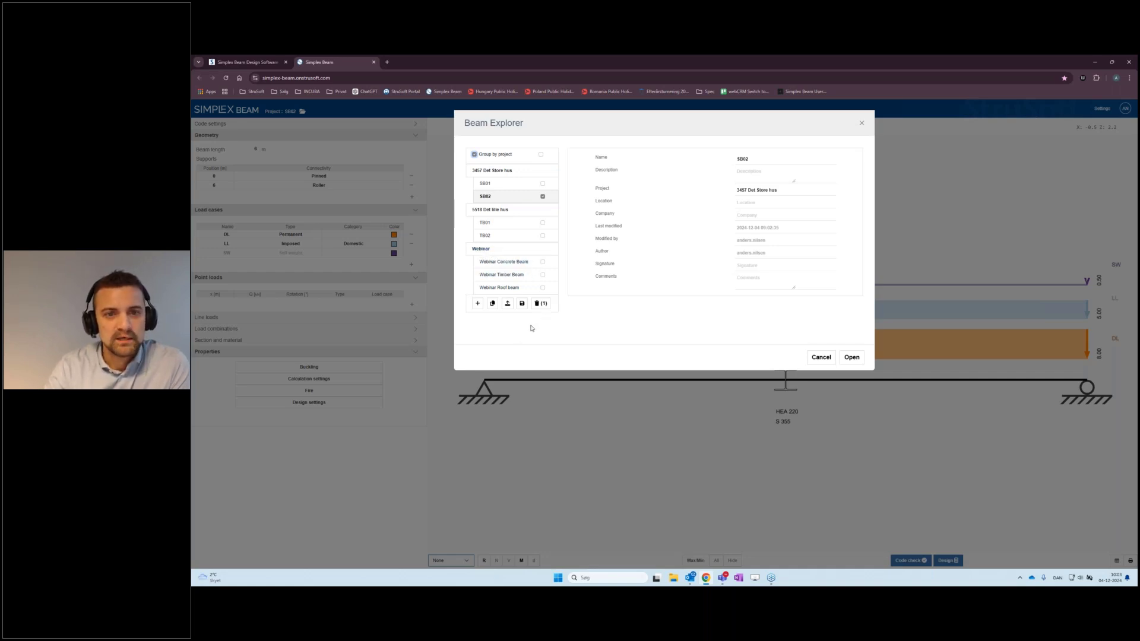
left_click(477, 304)
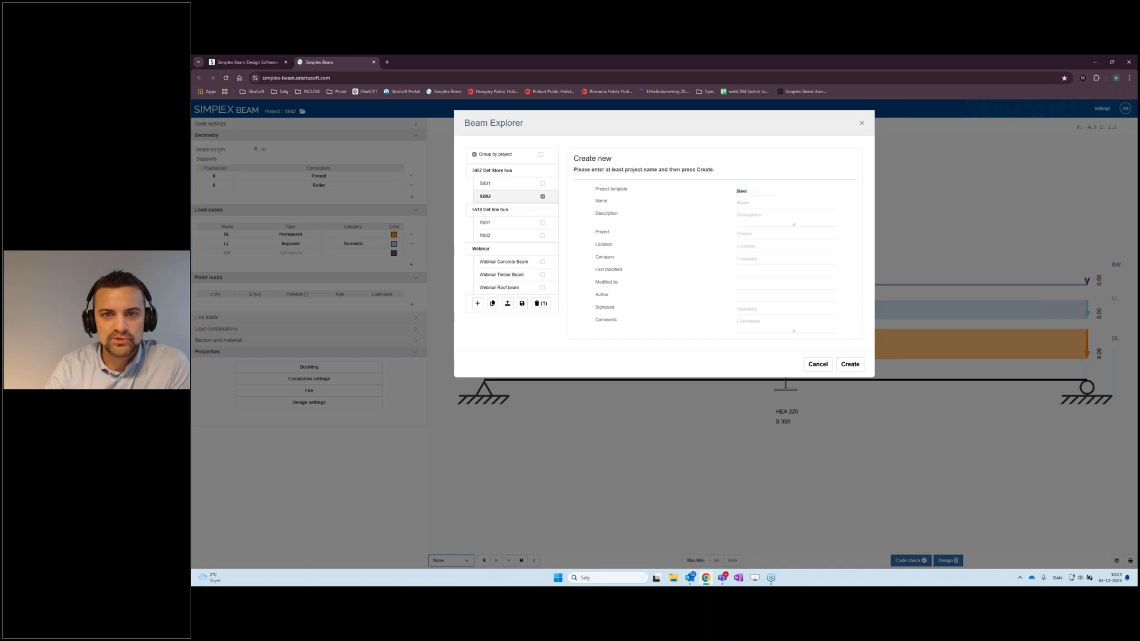
left_click(742, 191)
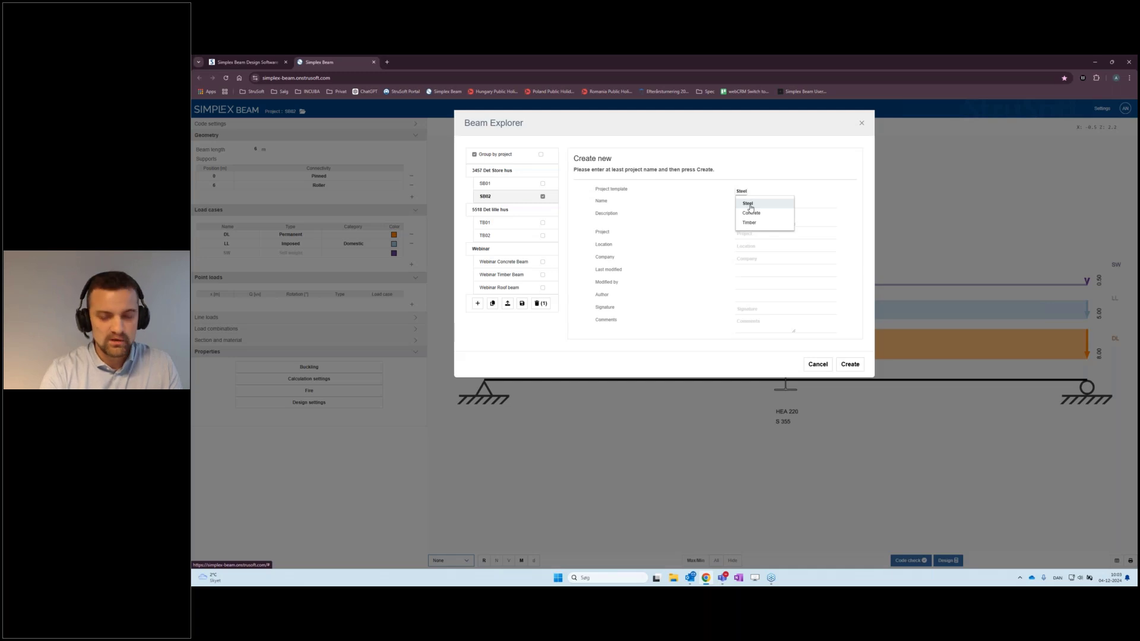
left_click(751, 207)
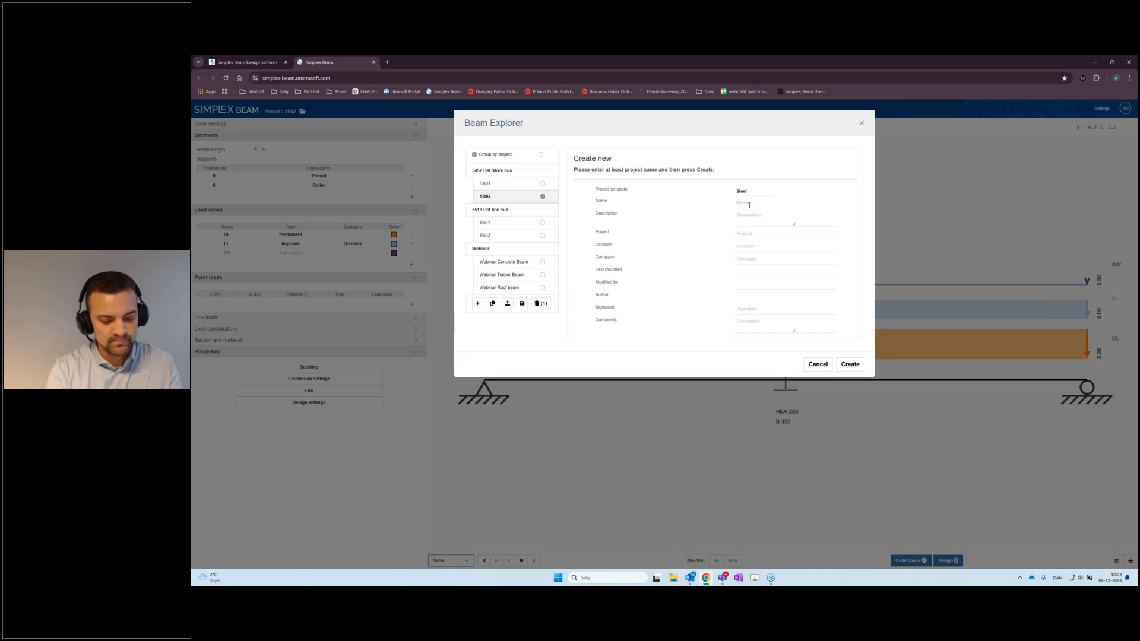
left_click(749, 205)
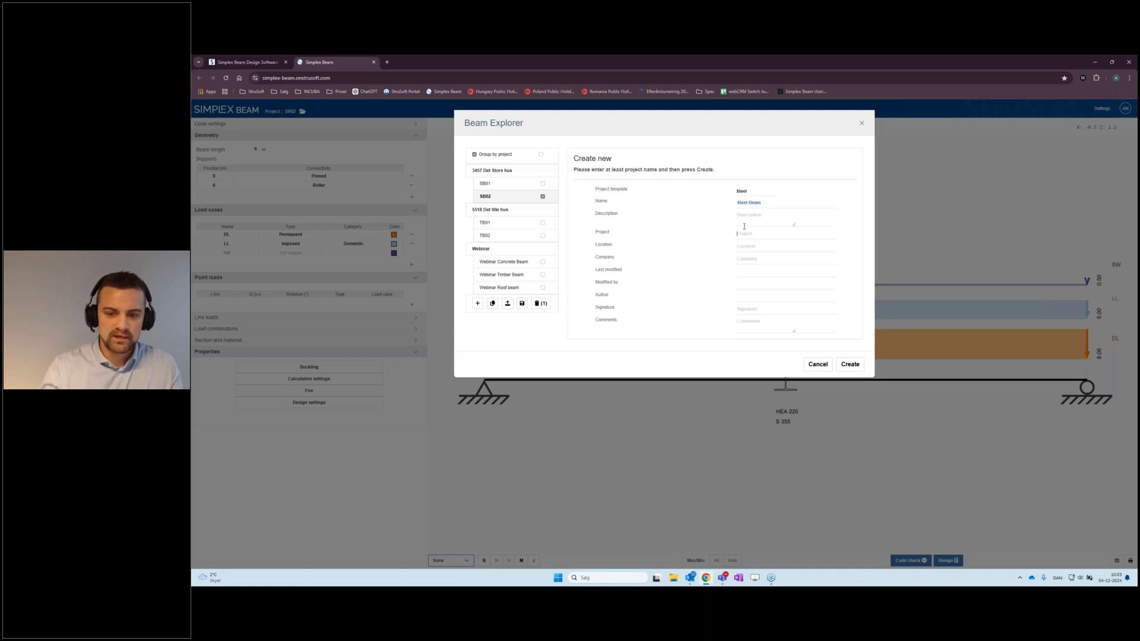
left_click(689, 578)
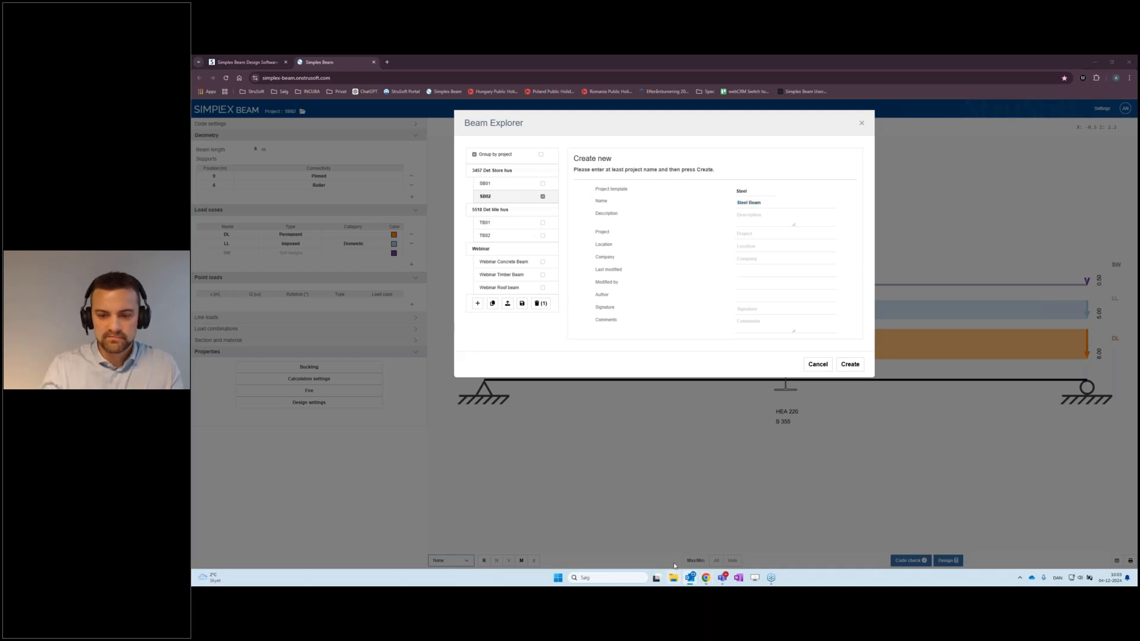
left_click(741, 184)
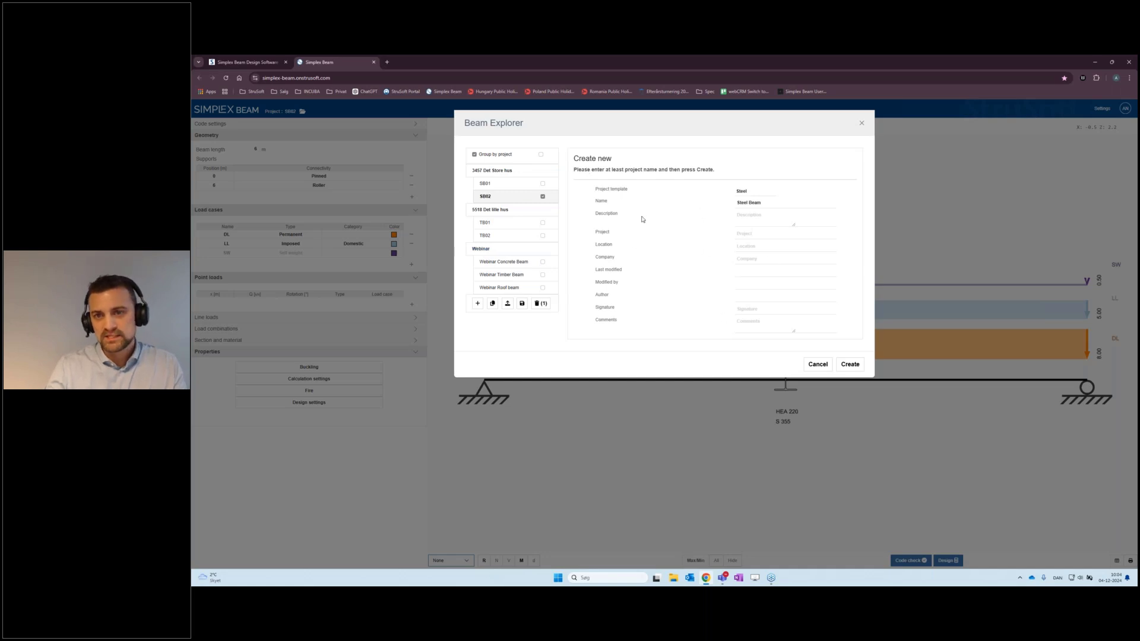
type("Webinar")
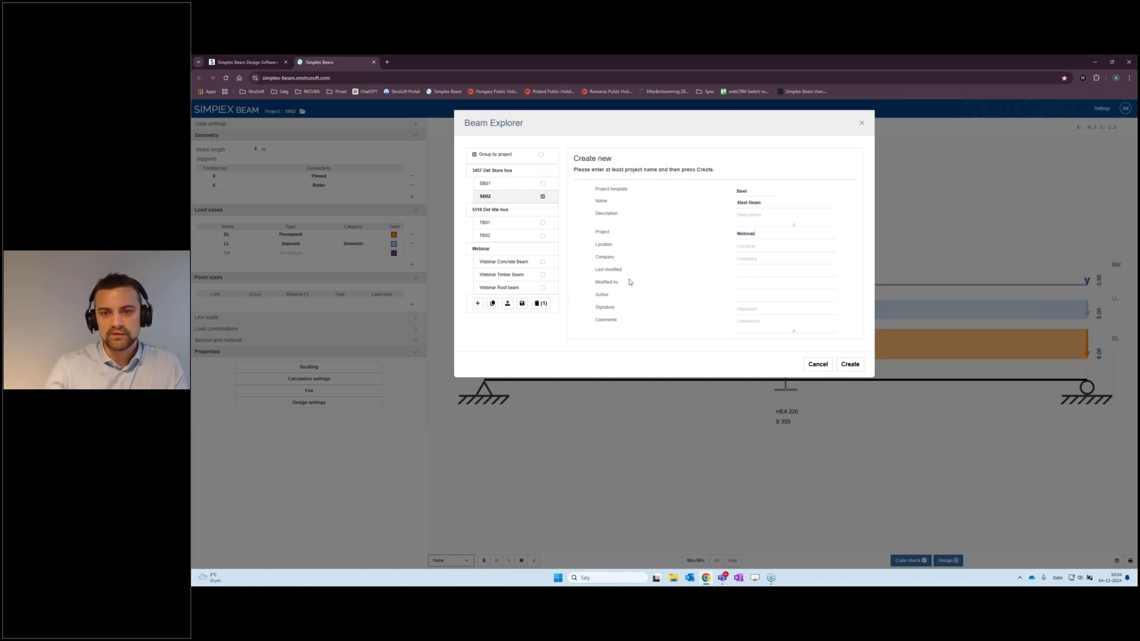
left_click(853, 367)
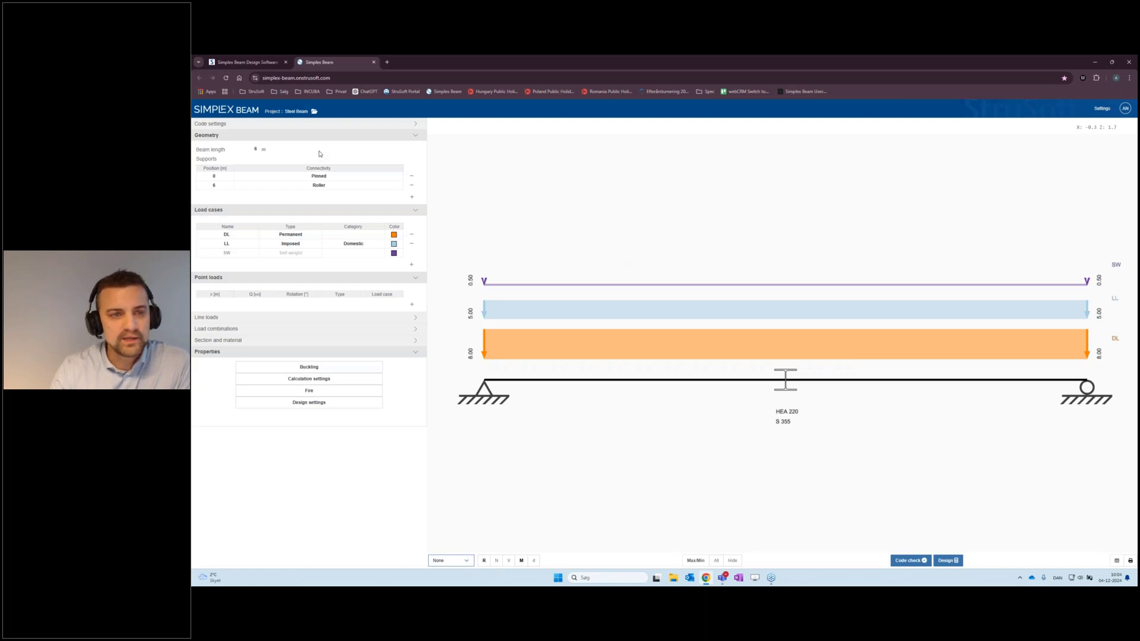
- Collapse all expanded input sections, from Geometry through Properties
left_click(215, 138)
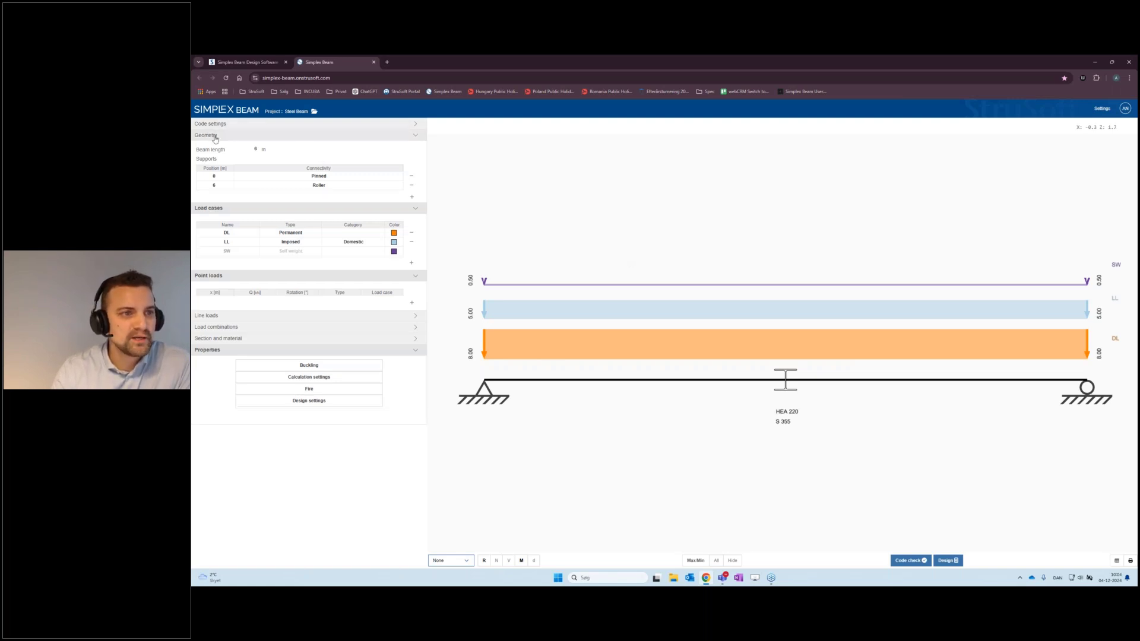
double_click(216, 139)
double_click(218, 158)
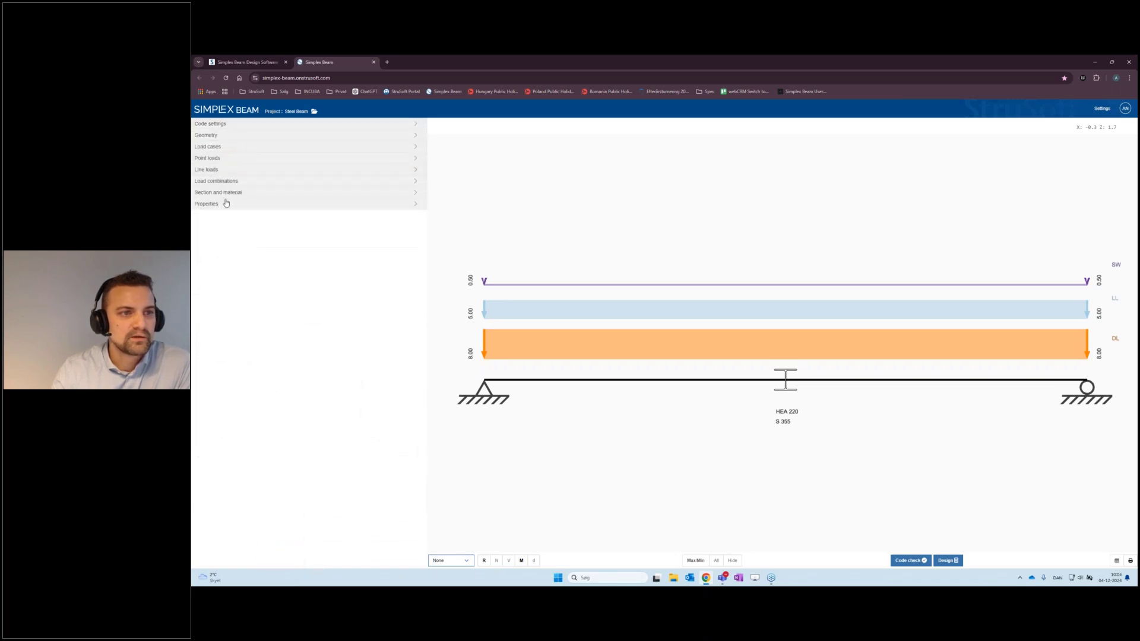
- Check the national annex options in the code settings, keep Standard, and set the consequence class to Class 2
left_click(228, 125)
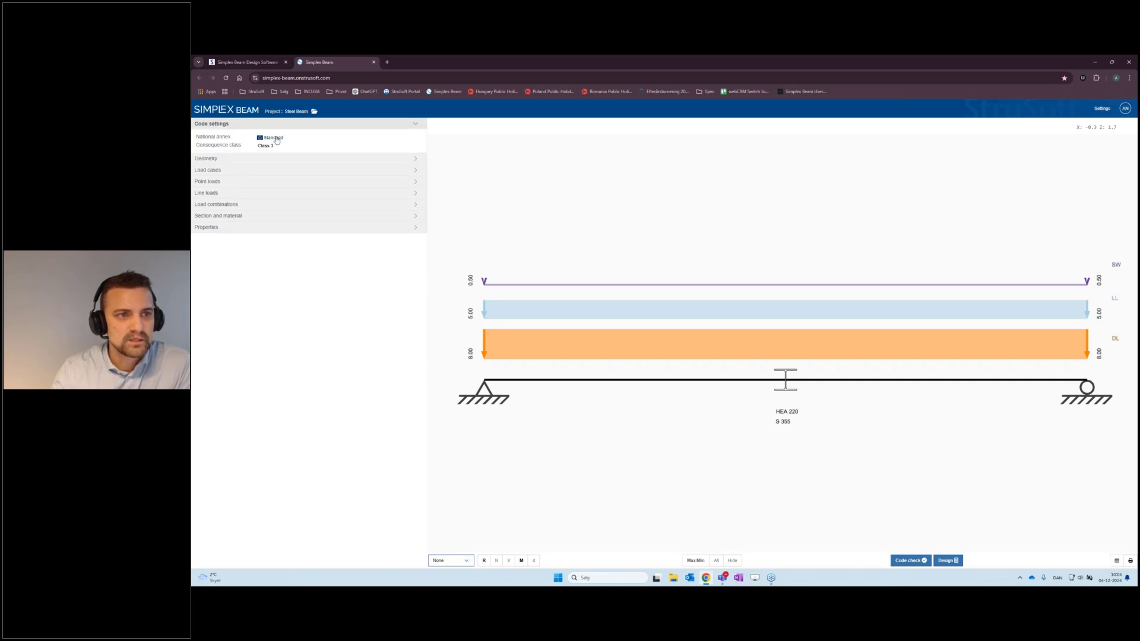
left_click(275, 139)
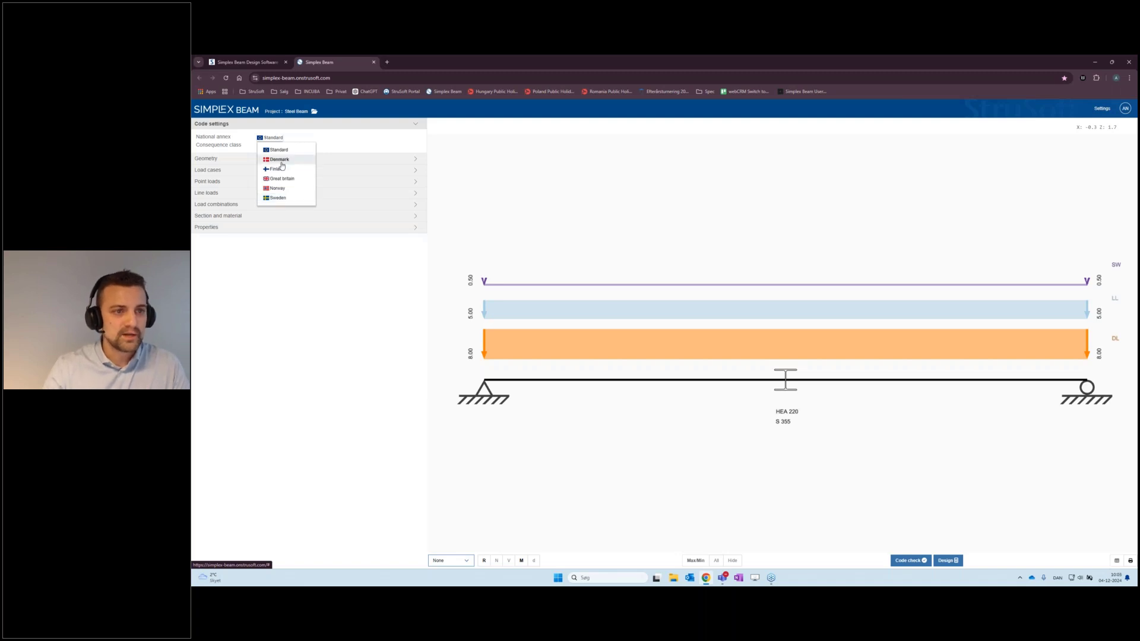
left_click(340, 142)
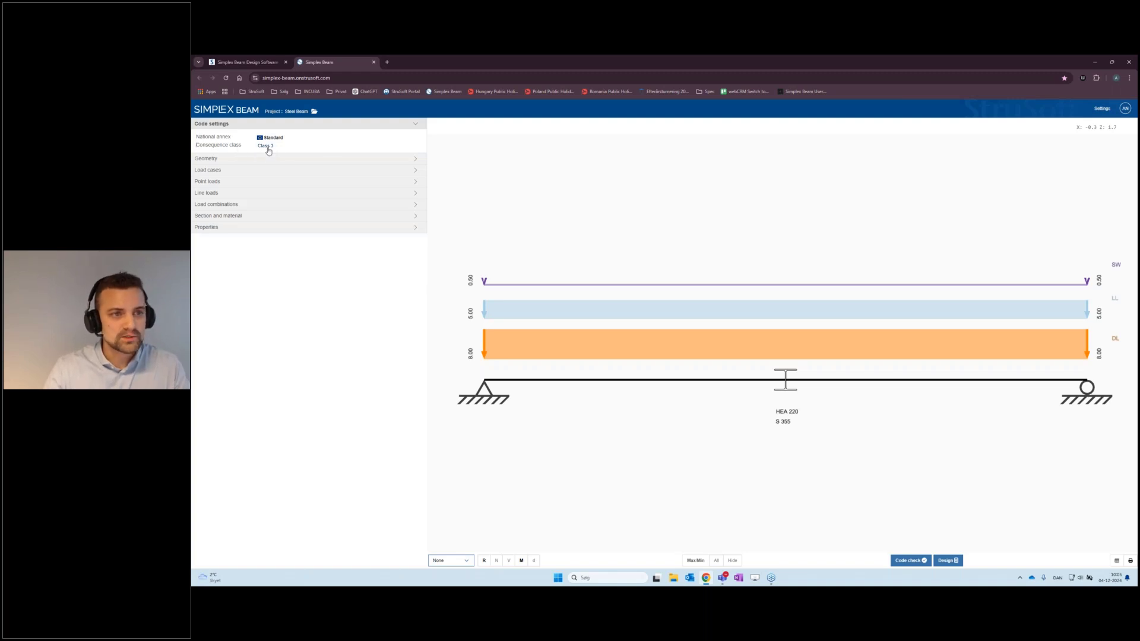
left_click(264, 145)
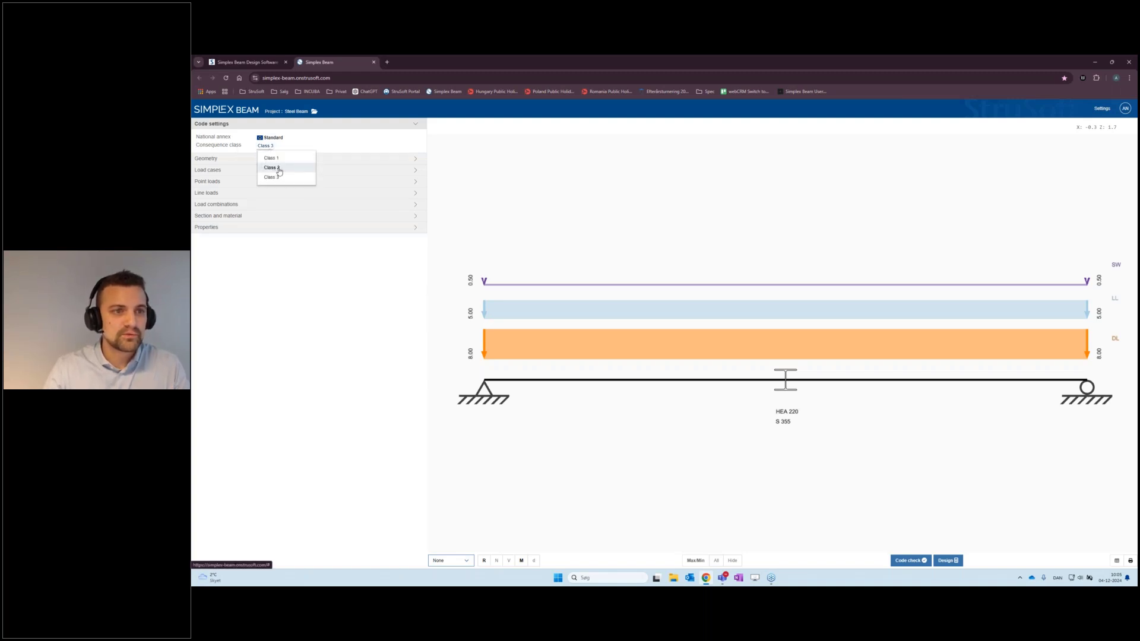
left_click(274, 168)
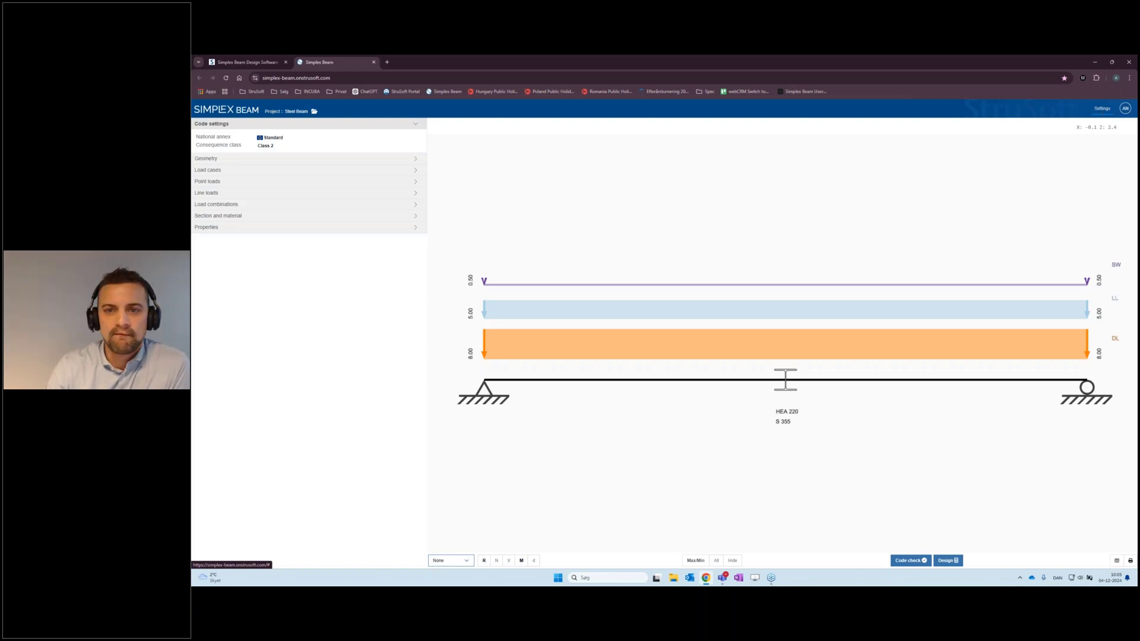
- Look through the application settings for viewport, grid and graphs, and preview dark mode before switching it off again
left_click(1098, 110)
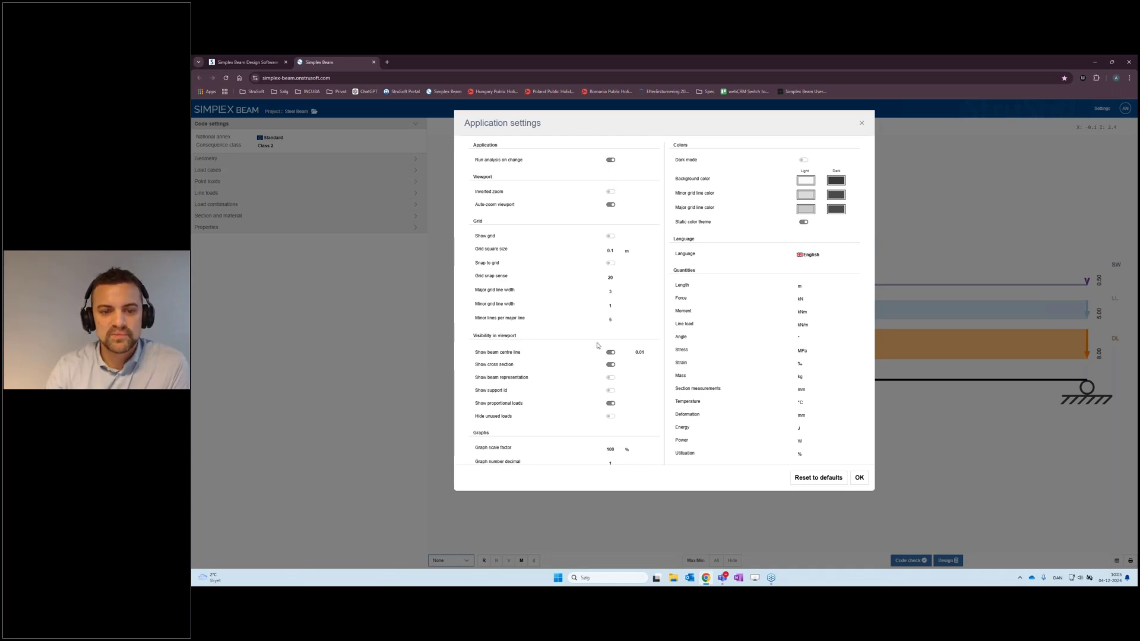
scroll(598, 345, "down", 1)
scroll(597, 351, "down", 1)
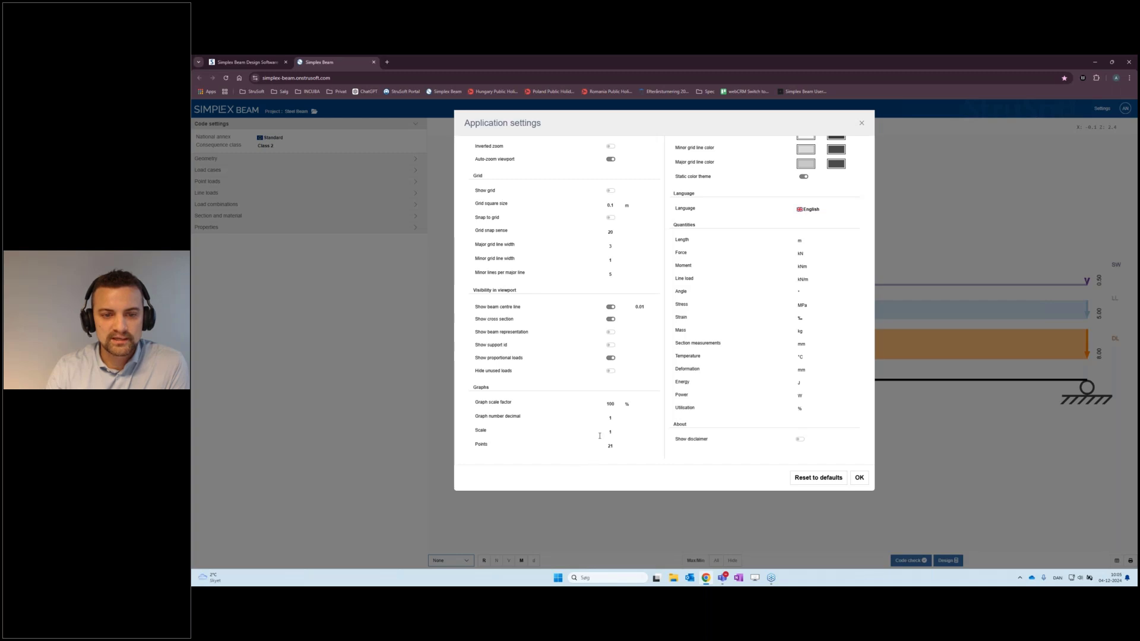
scroll(704, 161, "up", 2)
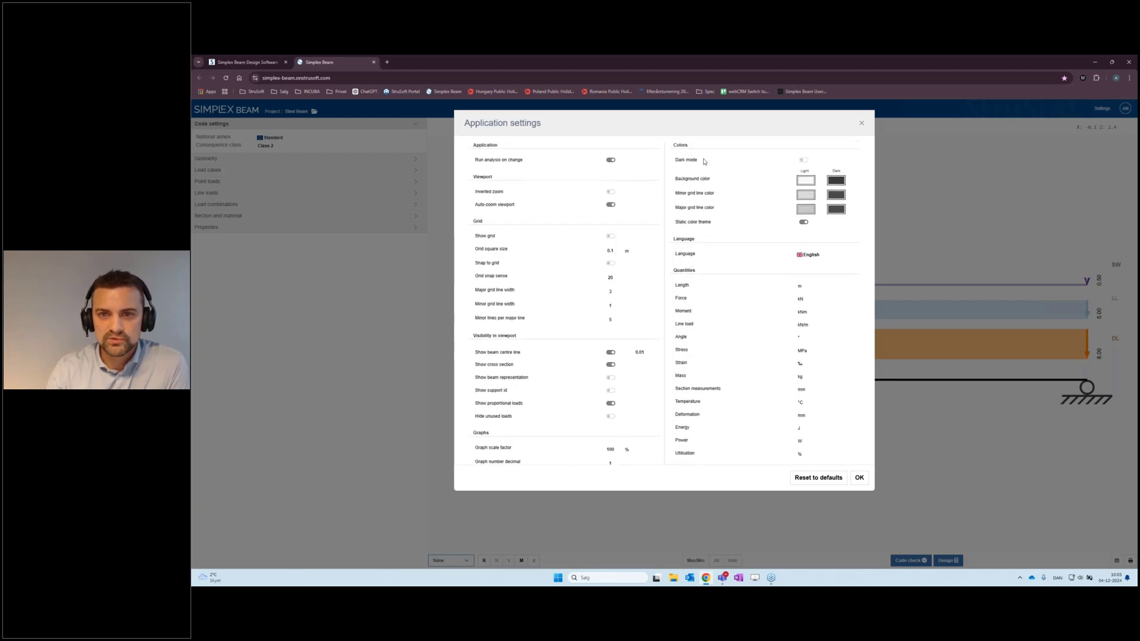
left_click(803, 160)
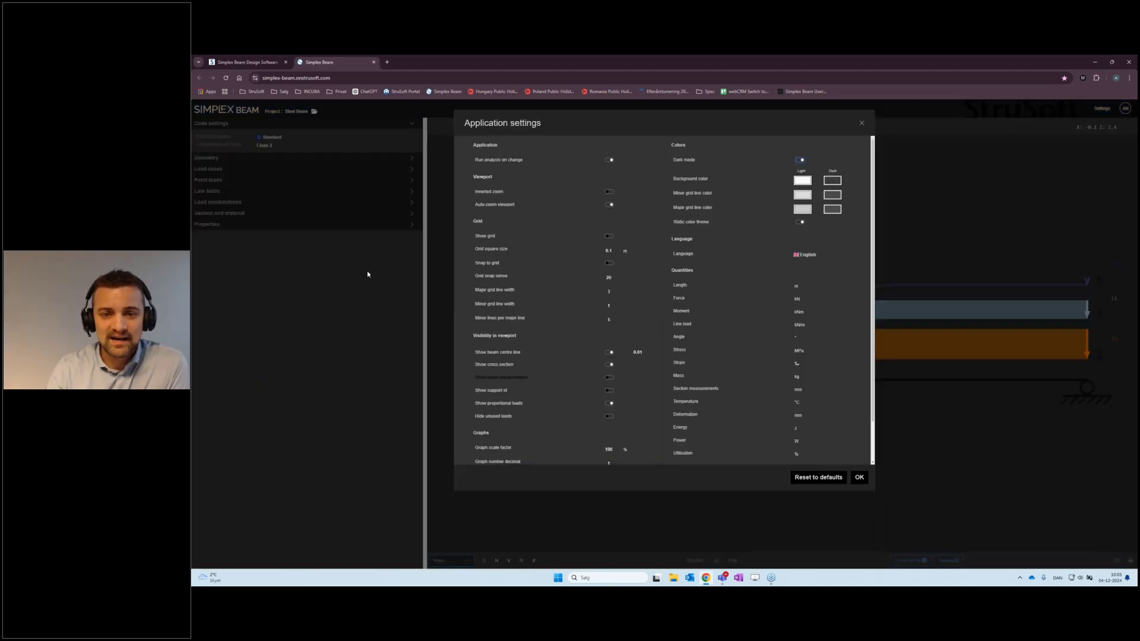
left_click(800, 160)
- Check the available languages and the quantity units in the application settings, keep English, and close the settings
scroll(795, 225, "down", 2)
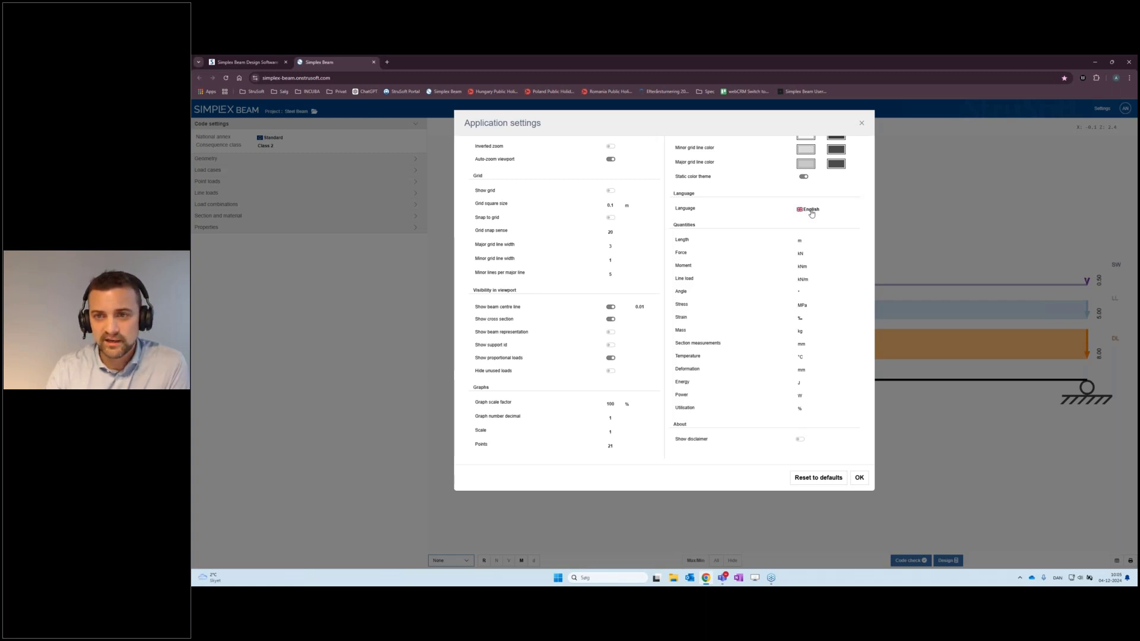
left_click(811, 211)
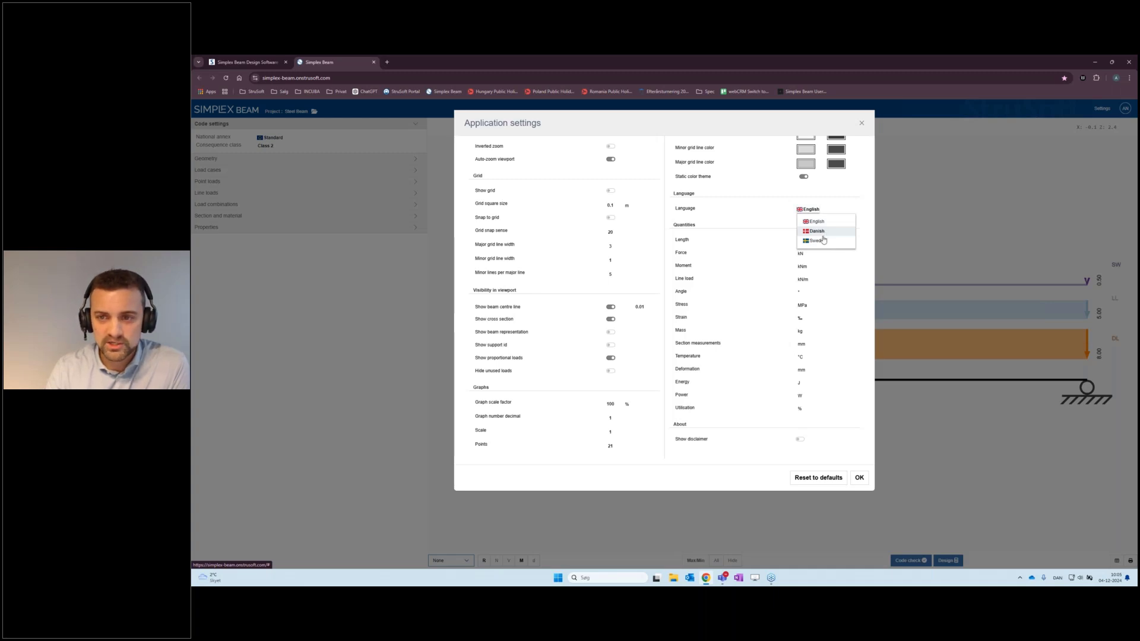
left_click(854, 201)
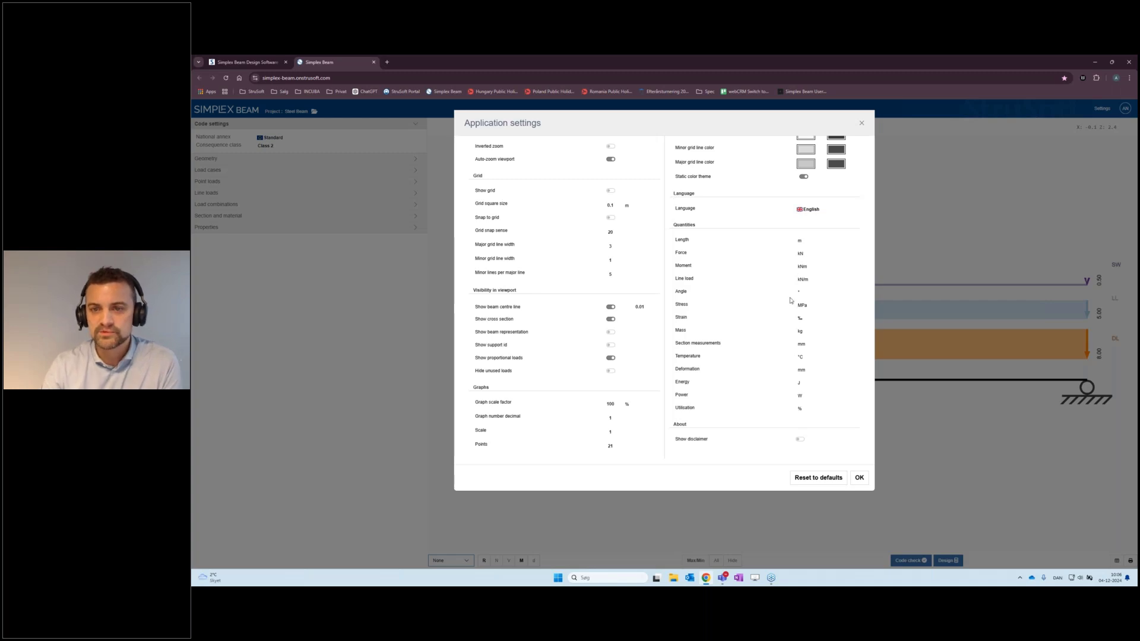
scroll(799, 406, "up", 1)
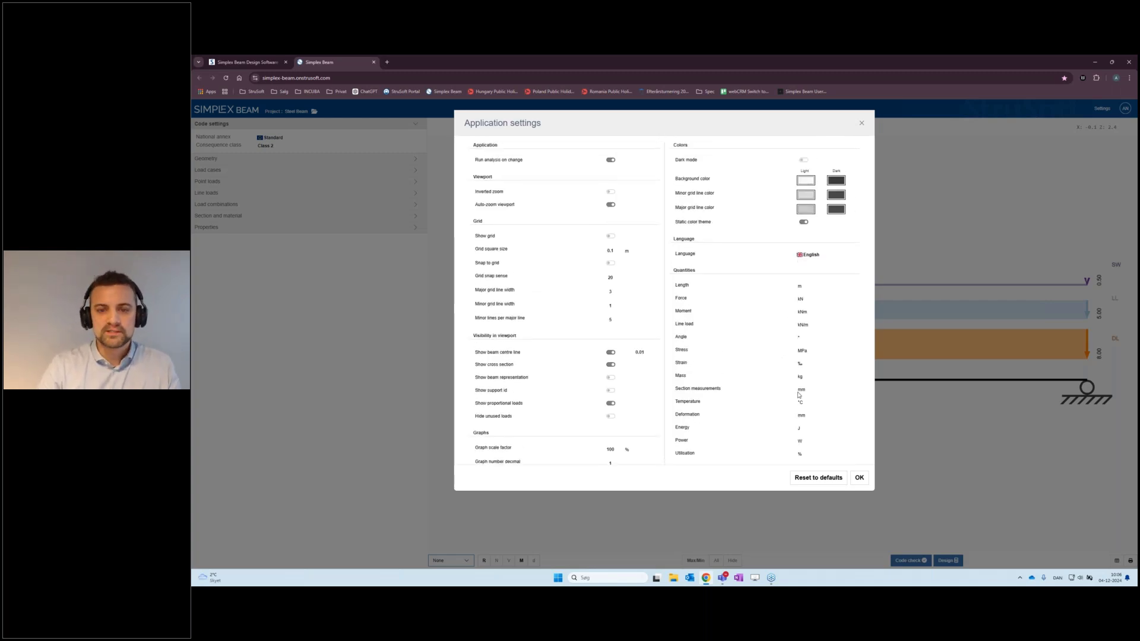
left_click(861, 478)
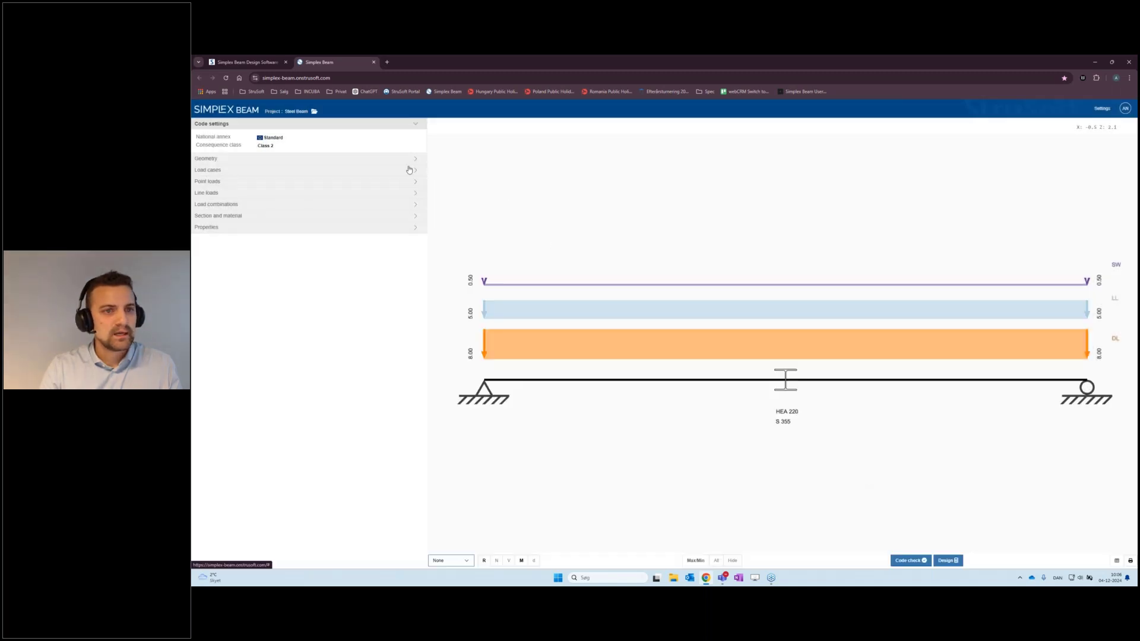
- Set the beam length to 12 m in the geometry, with the code settings collapsed
left_click(356, 161)
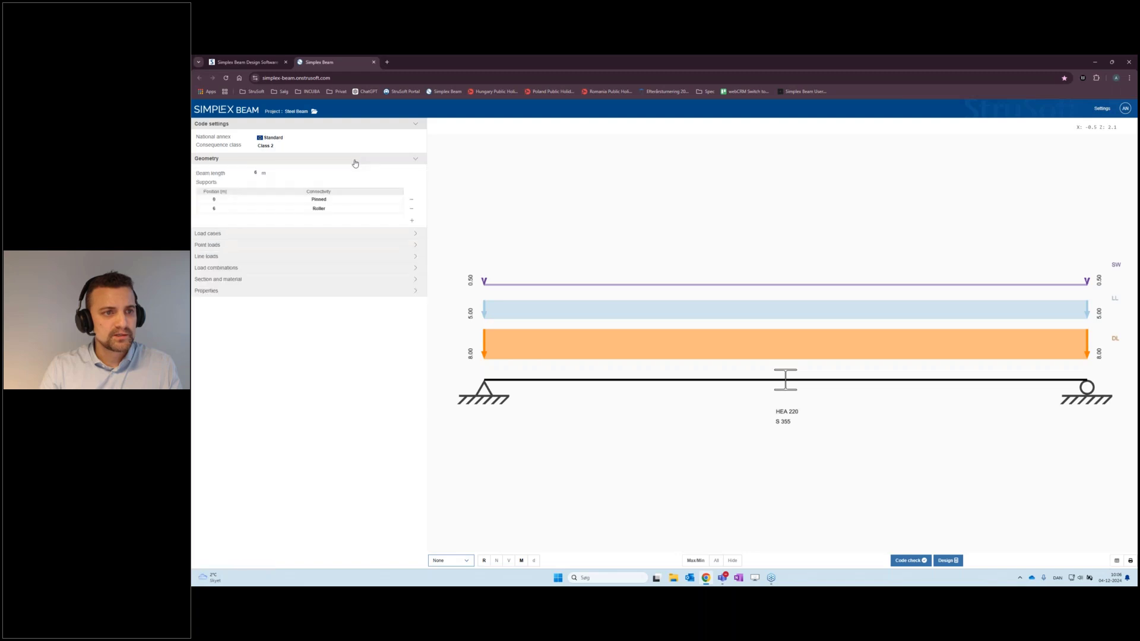
left_click(344, 126)
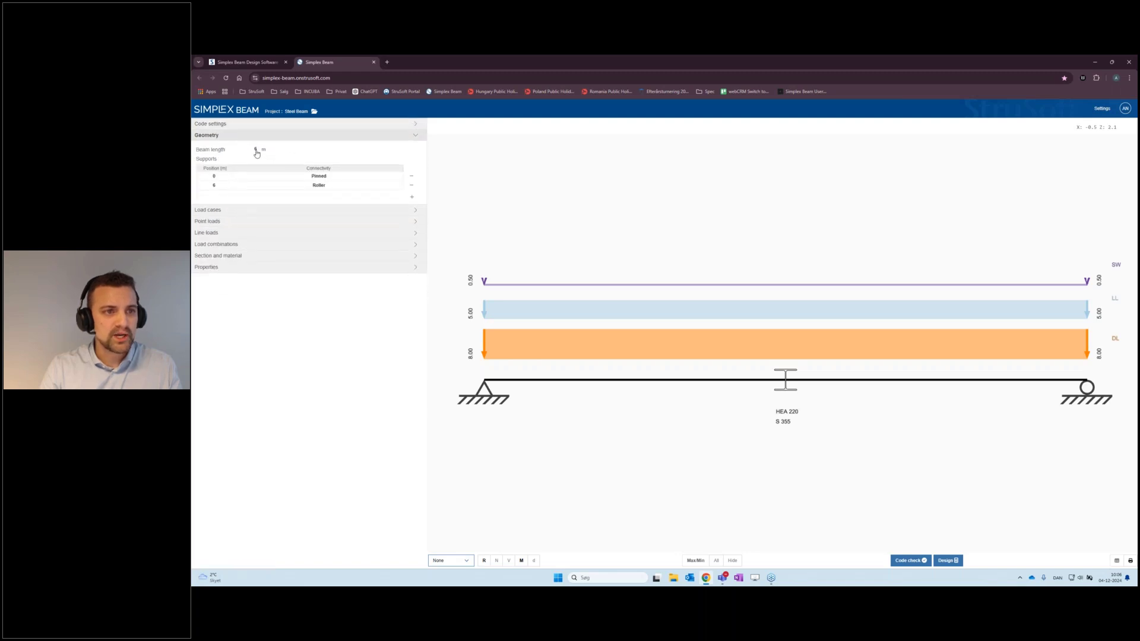
double_click(256, 151)
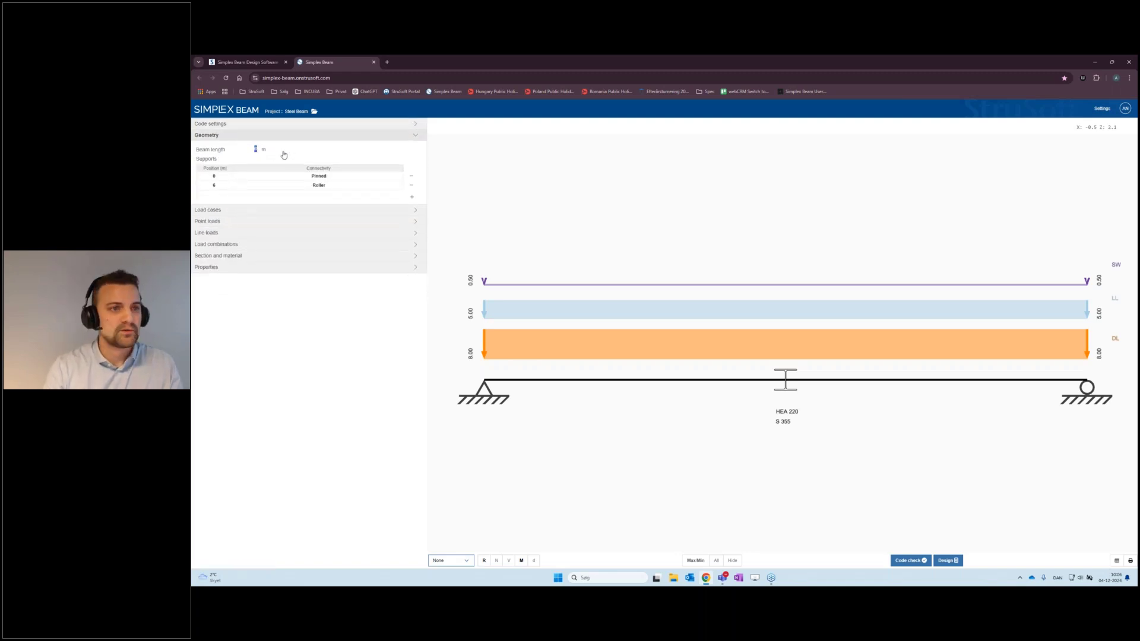
type("12")
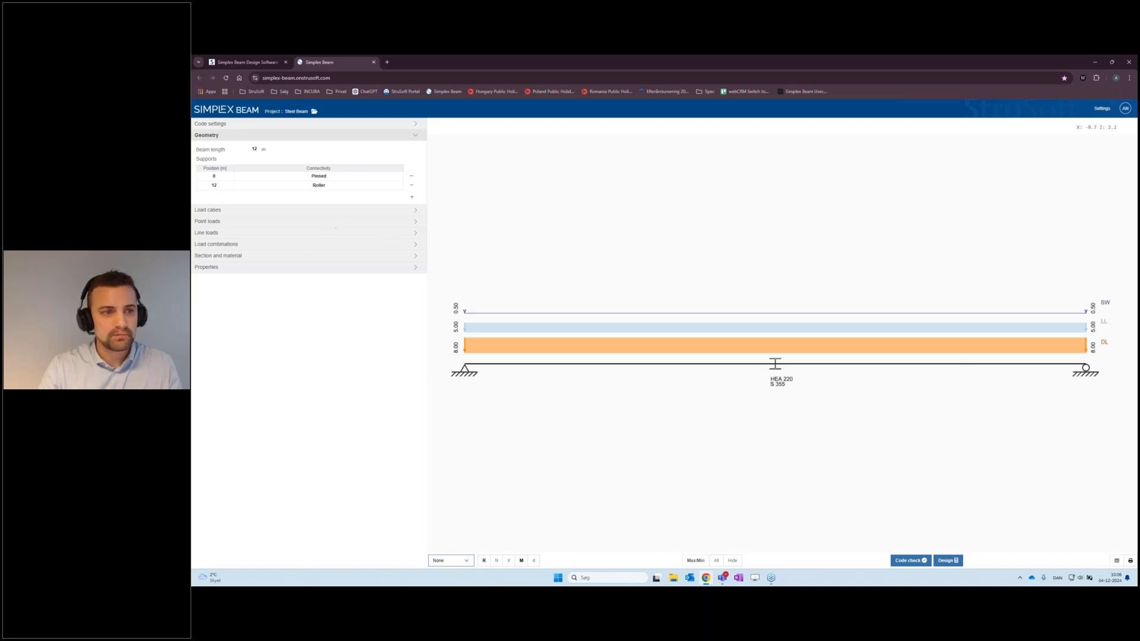
- Move the second support to position 6 m along the beam
left_click(216, 188)
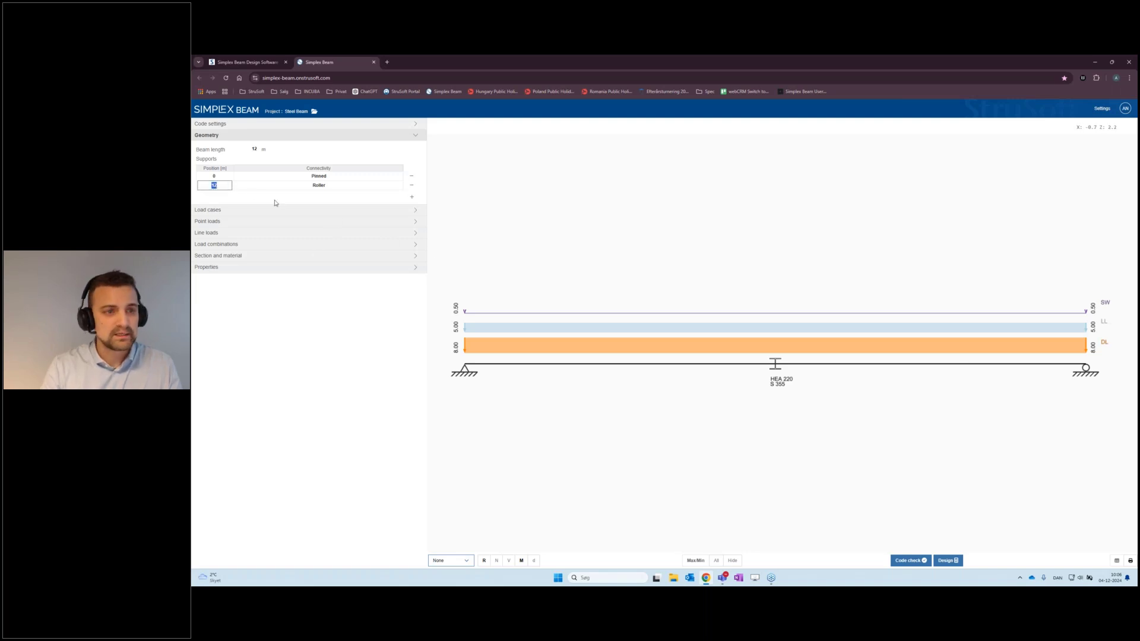
type("6")
key("Return")
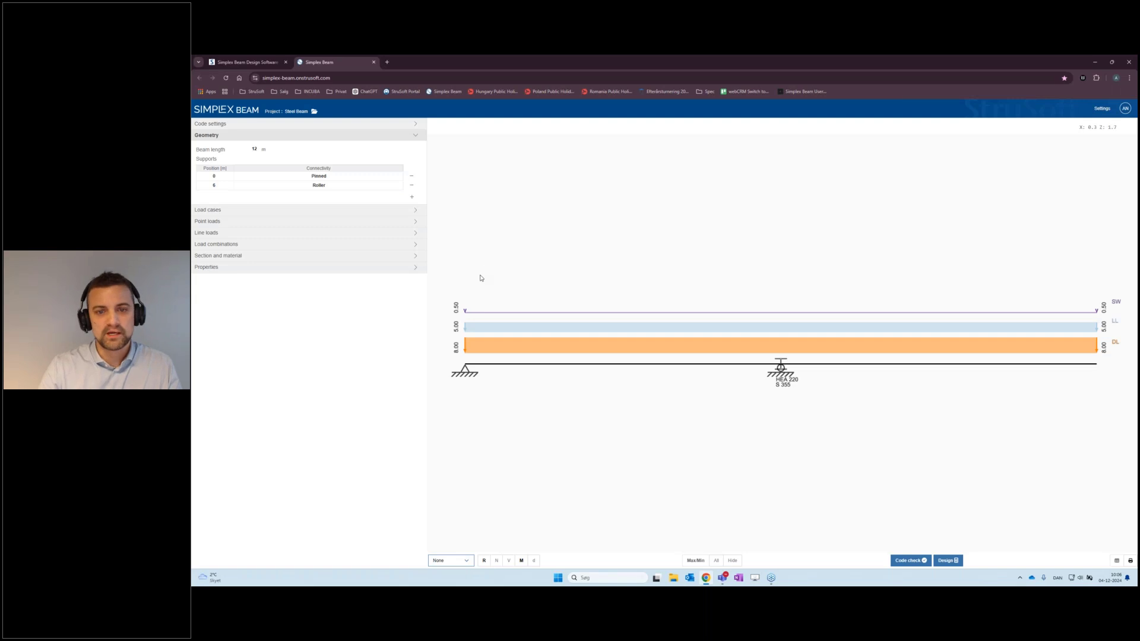
- Try Pinned connectivity on the support at 6 m, and set it to Rigid
left_click(319, 188)
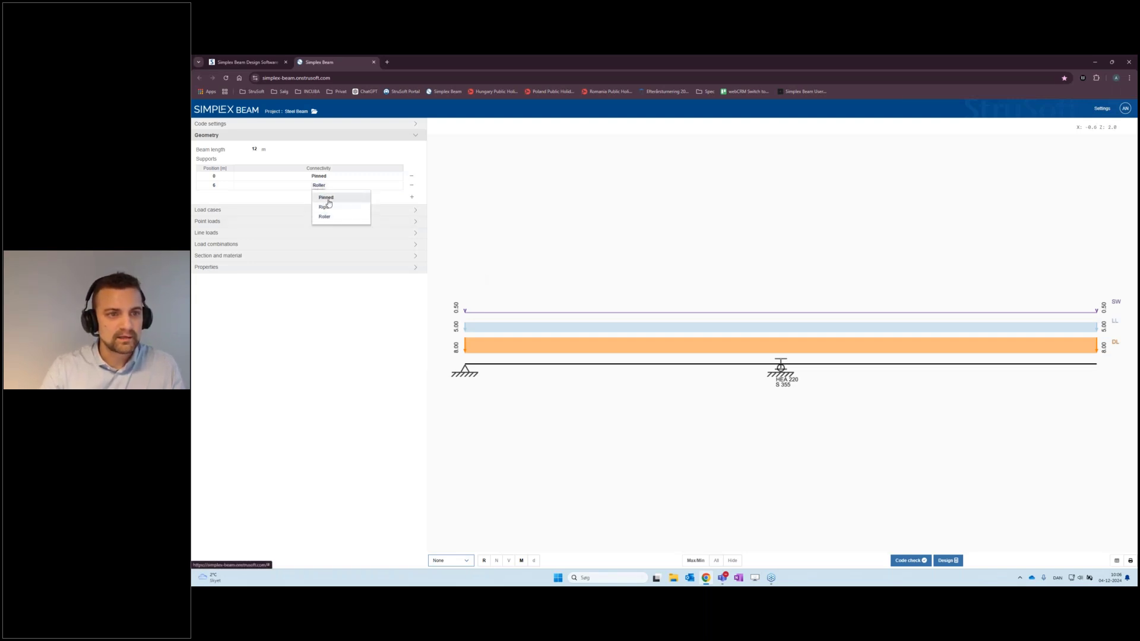
left_click(328, 200)
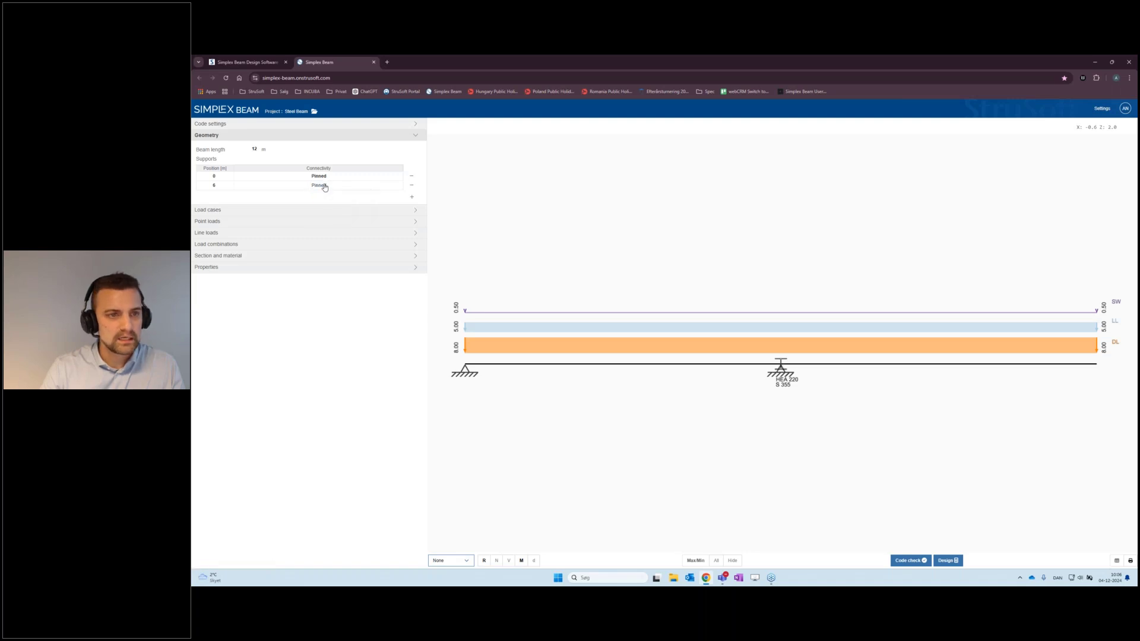
left_click(320, 186)
left_click(325, 208)
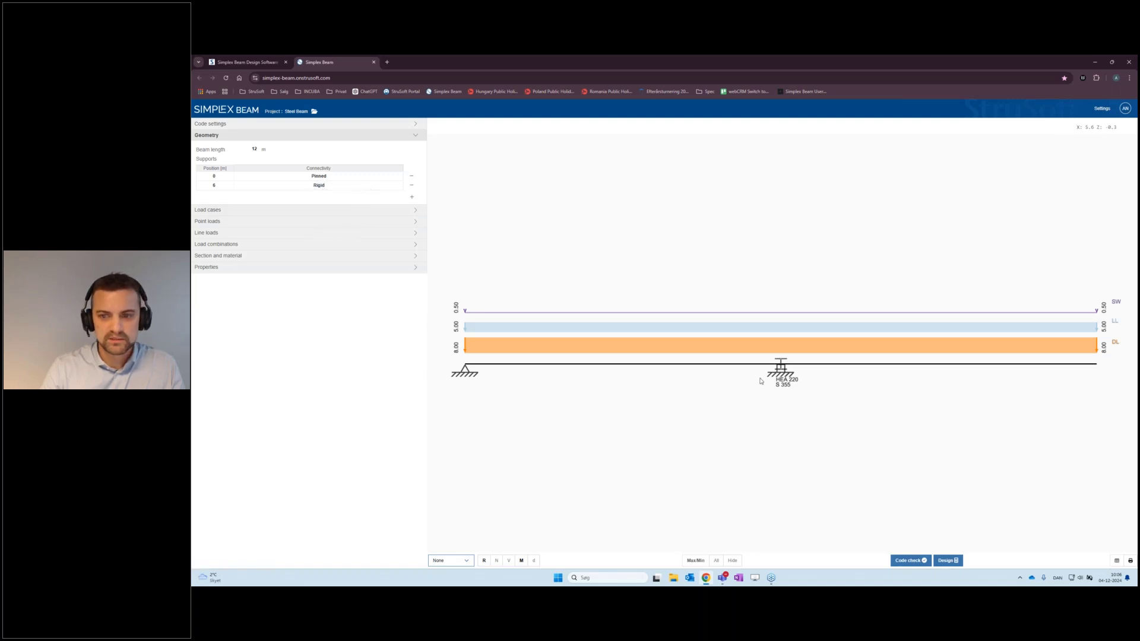
- Set the beam length to 6 m in the geometry
double_click(220, 187)
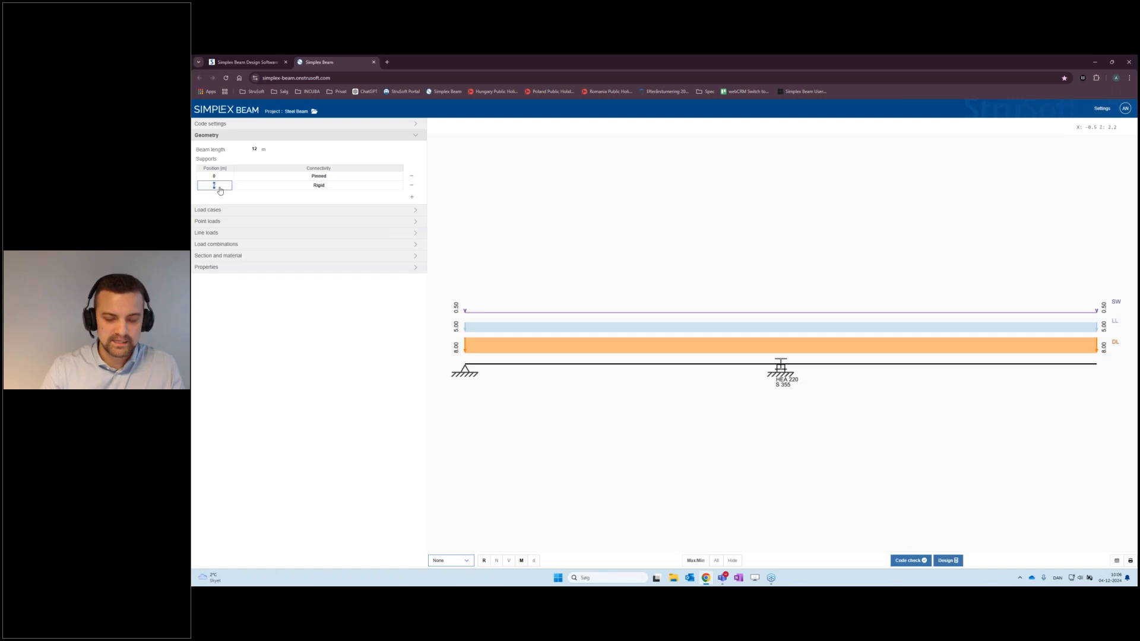
double_click(255, 151)
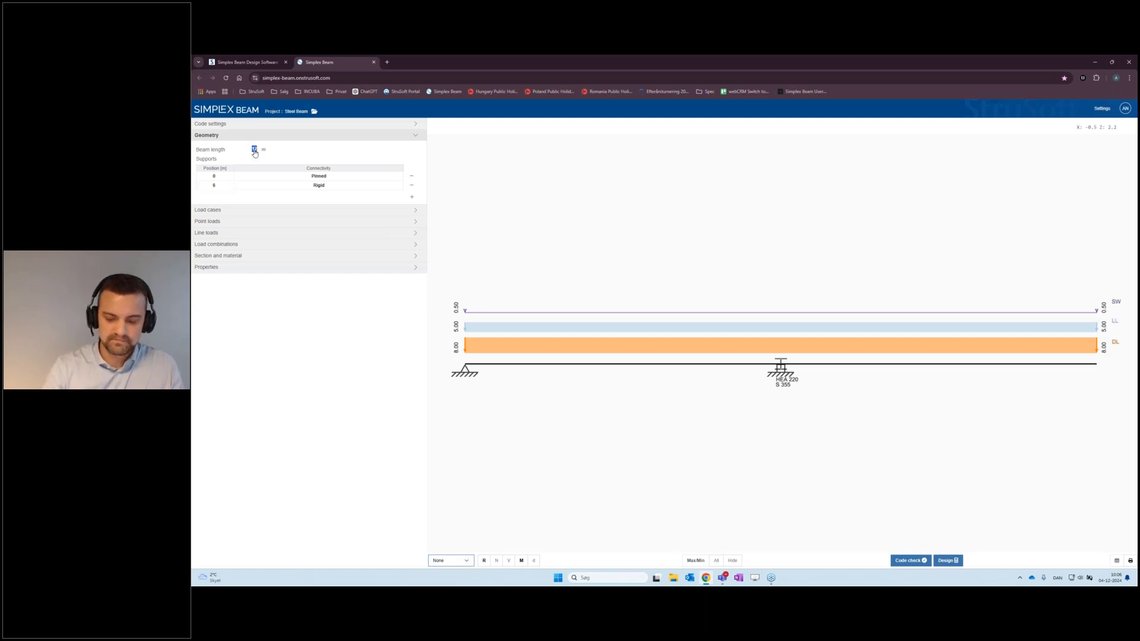
type("6")
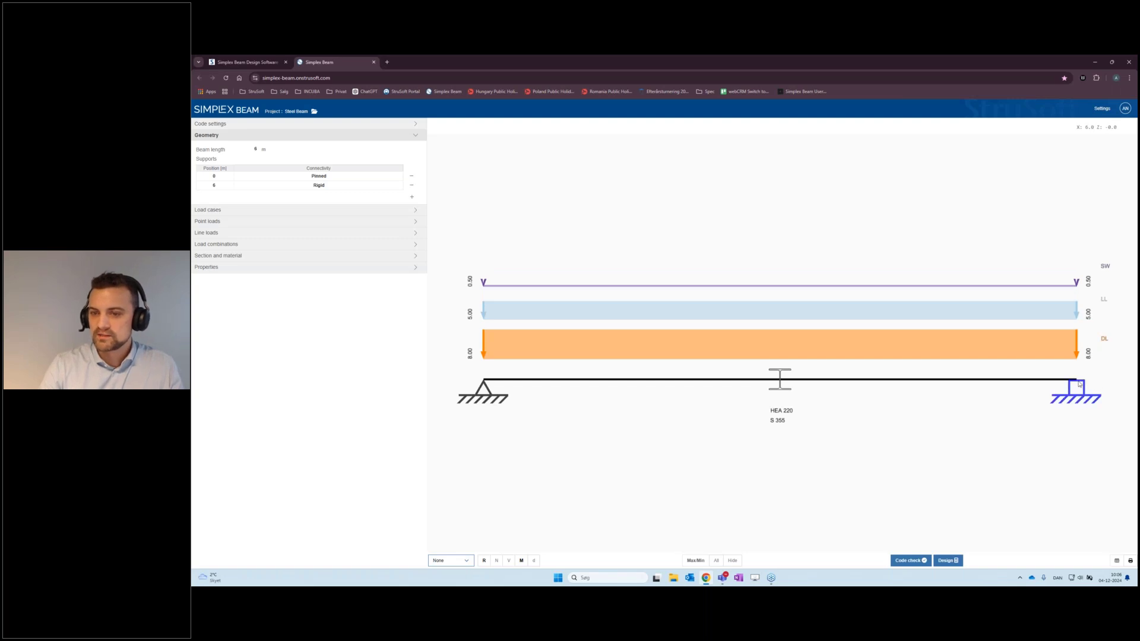
- Try Roller and Pinned connectivity on the support at 6 m, and set it to Roller
left_click(320, 187)
left_click(325, 216)
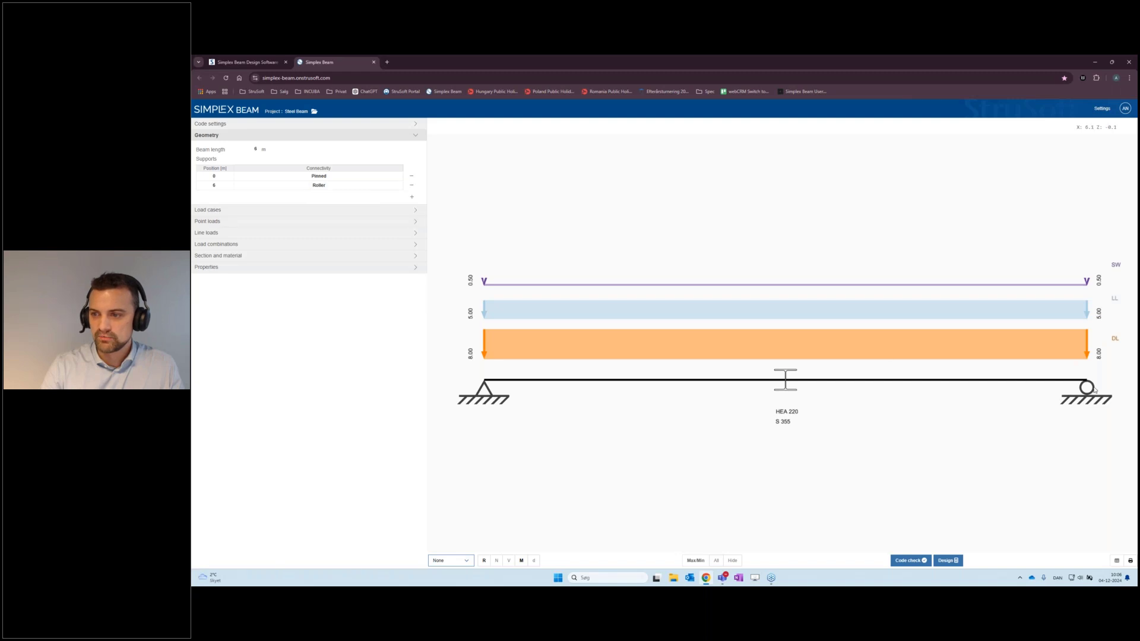
left_click(321, 186)
left_click(321, 195)
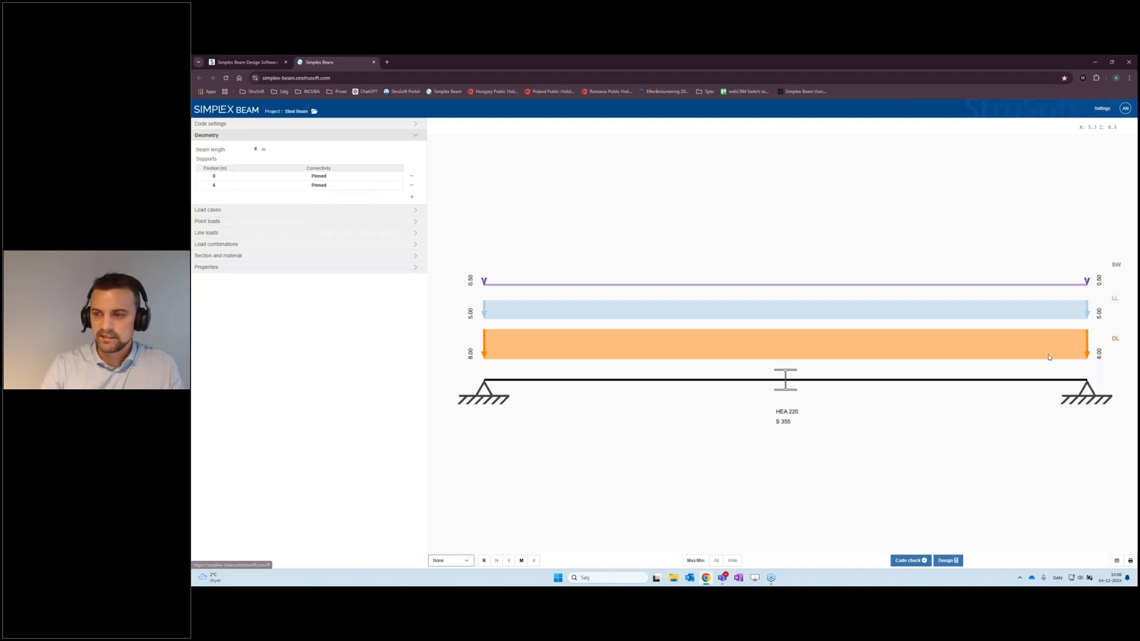
left_click(321, 186)
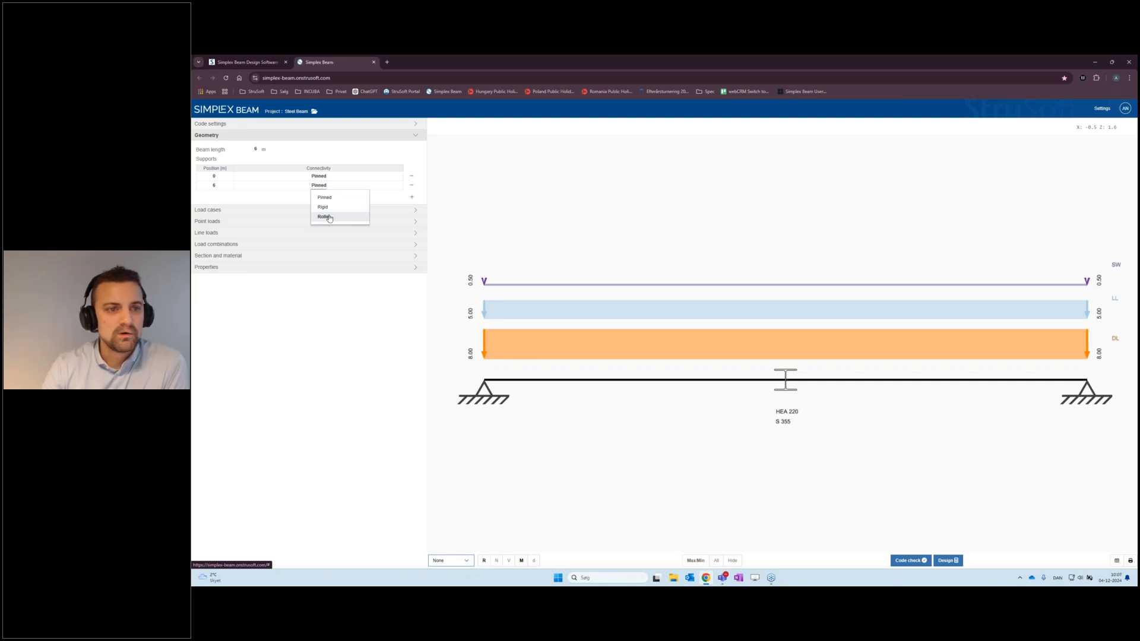
left_click(330, 218)
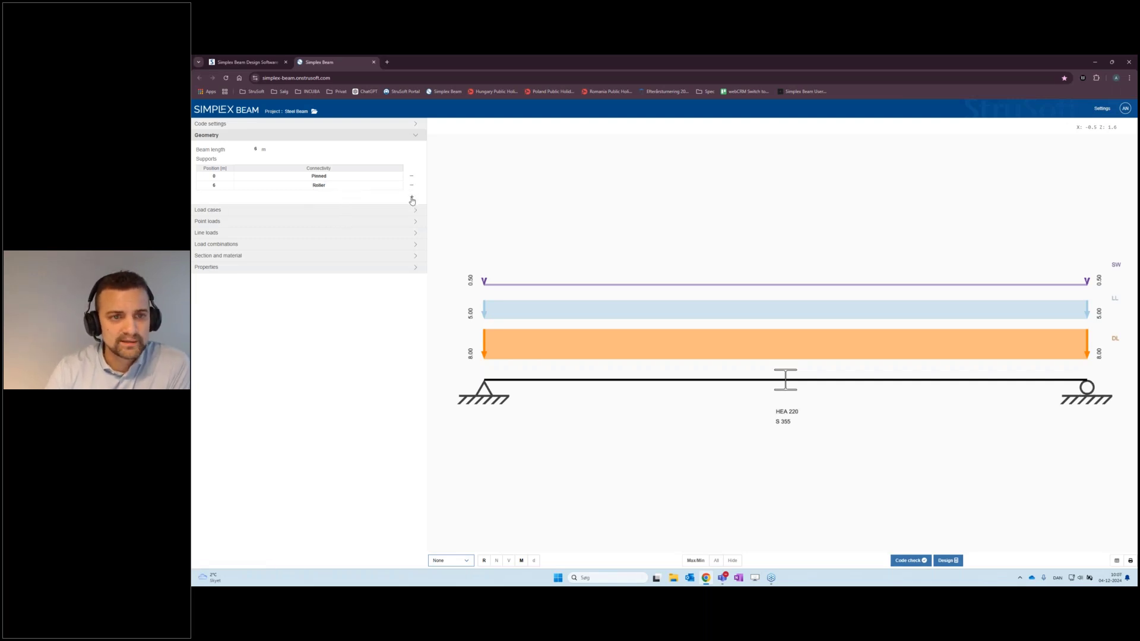
- Add a third support at position 4 m along the beam, and delete it again
left_click(412, 199)
left_click(222, 197)
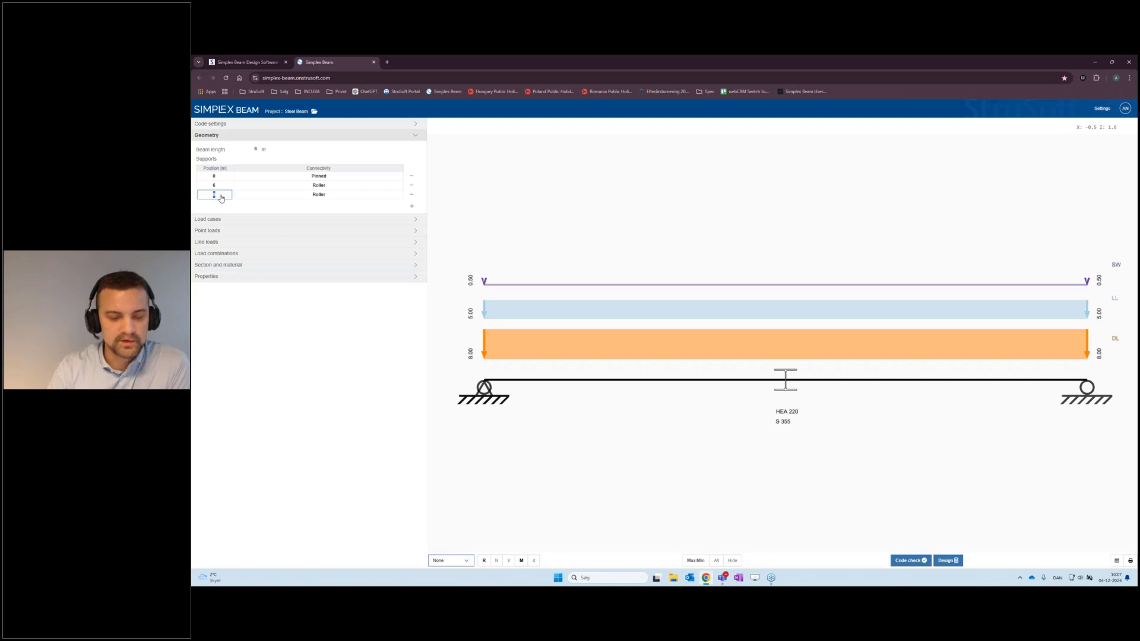
type("4")
key("Return")
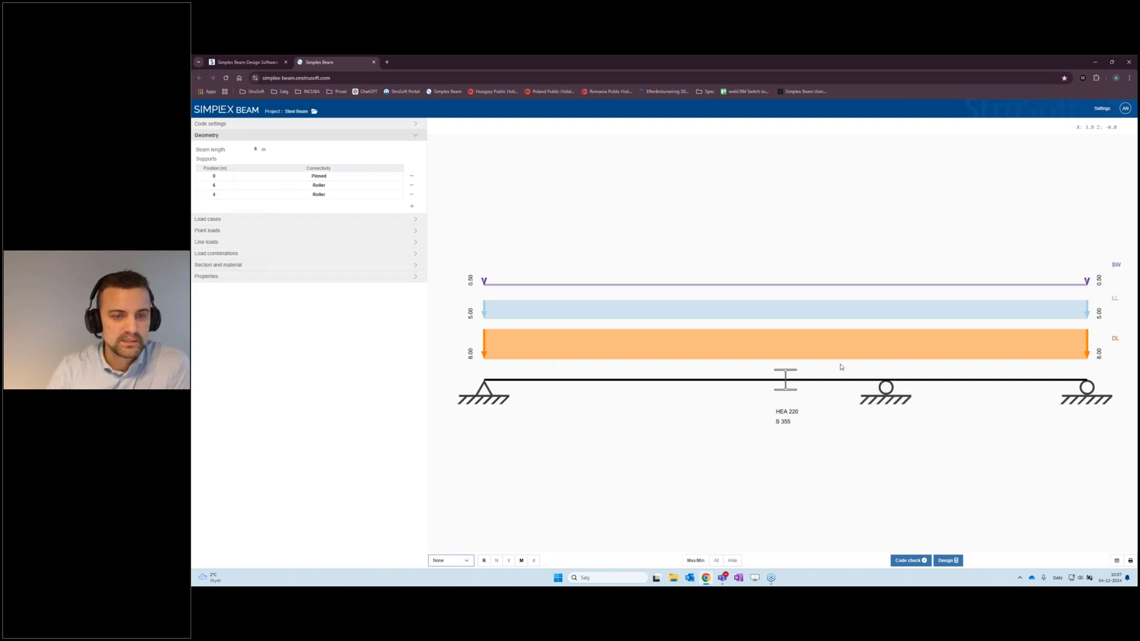
left_click(412, 197)
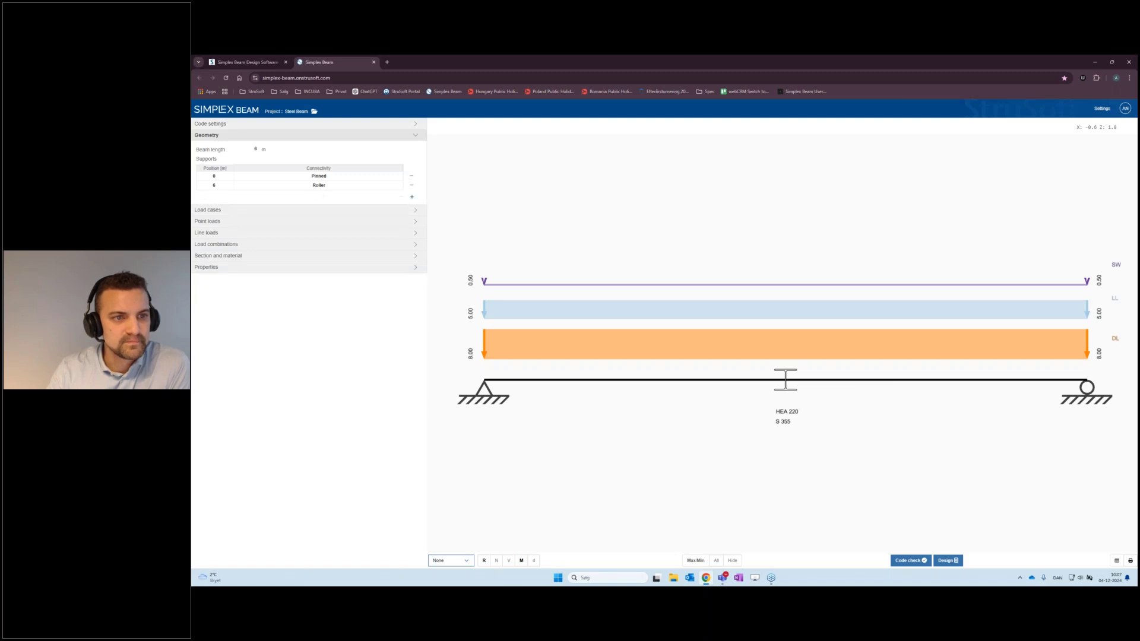
- Check the types and categories available for the LL load case, keeping Imposed and Domestic, with the geometry collapsed
left_click(420, 213)
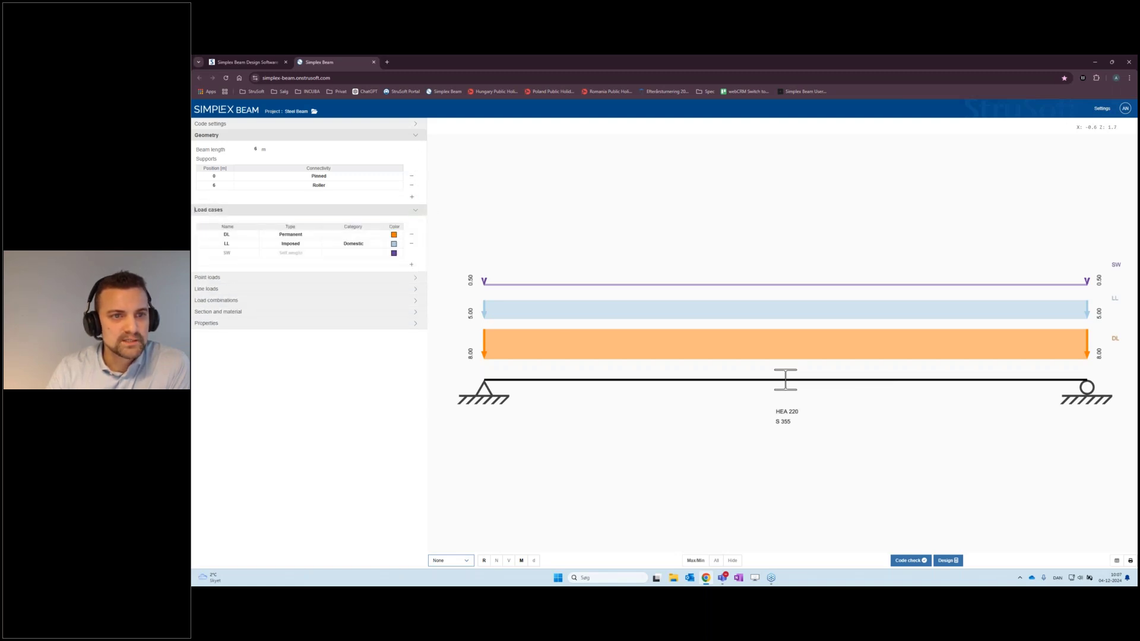
left_click(416, 137)
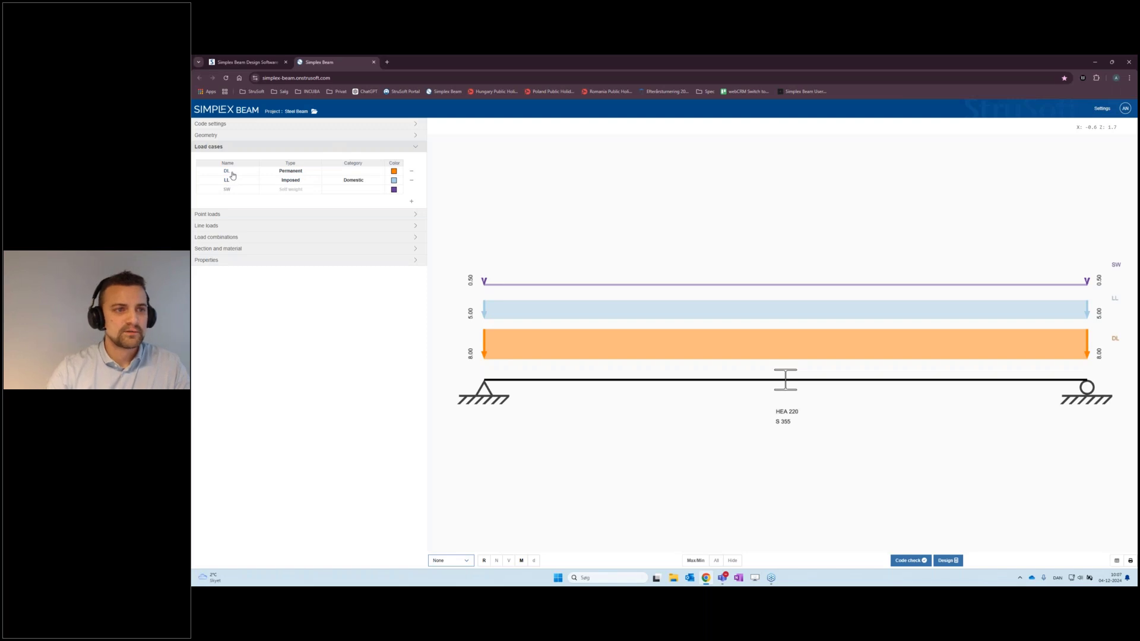
left_click(293, 184)
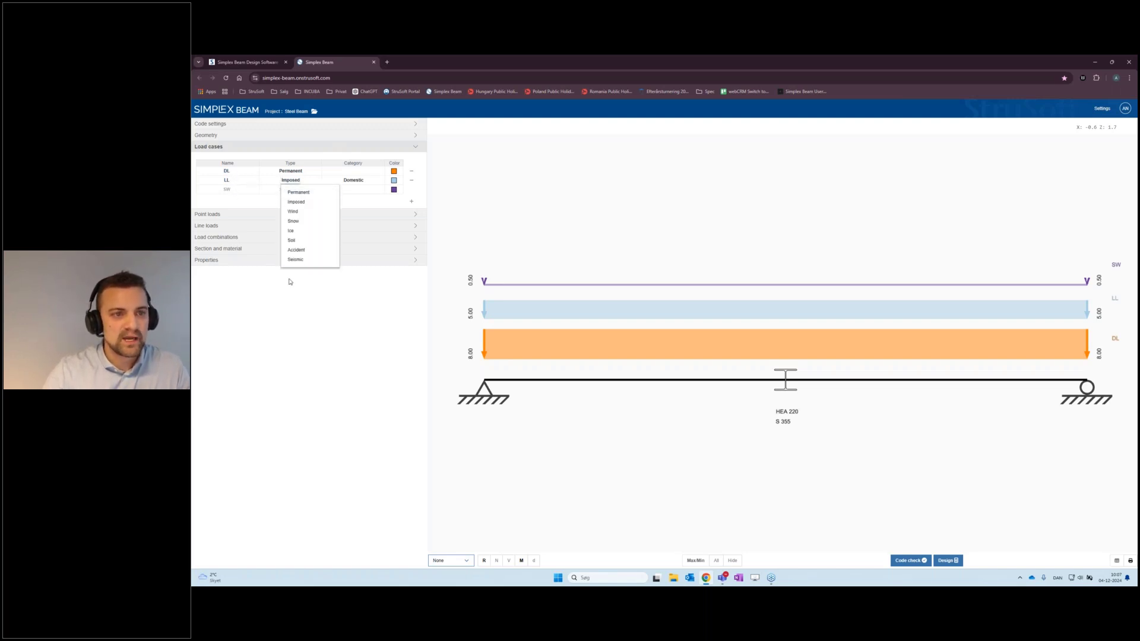
left_click(297, 201)
left_click(351, 181)
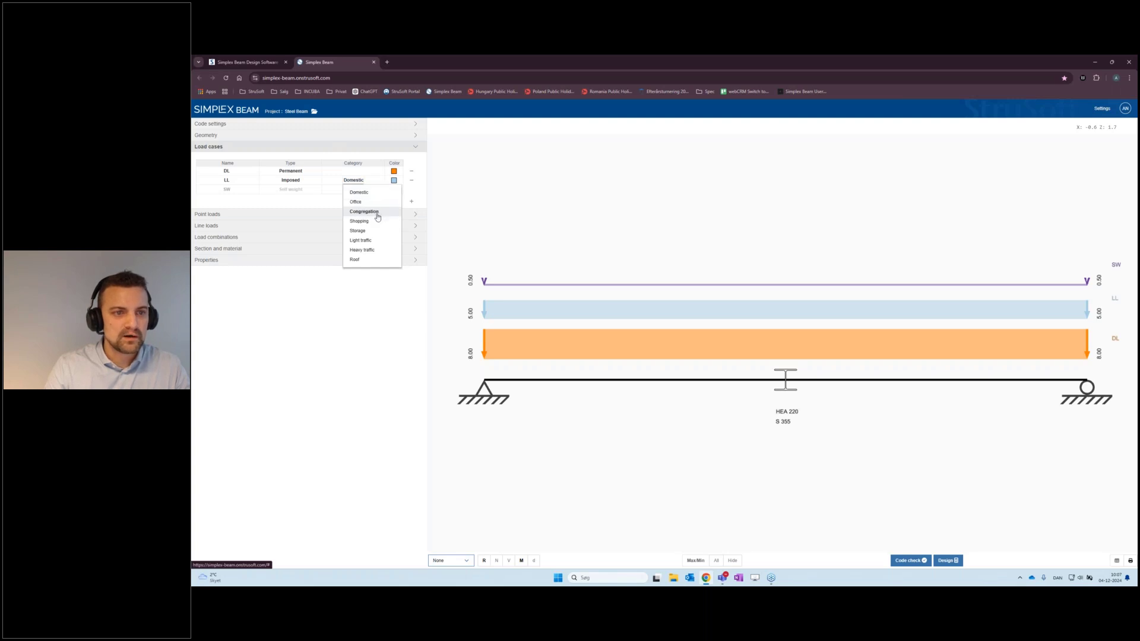
left_click(362, 193)
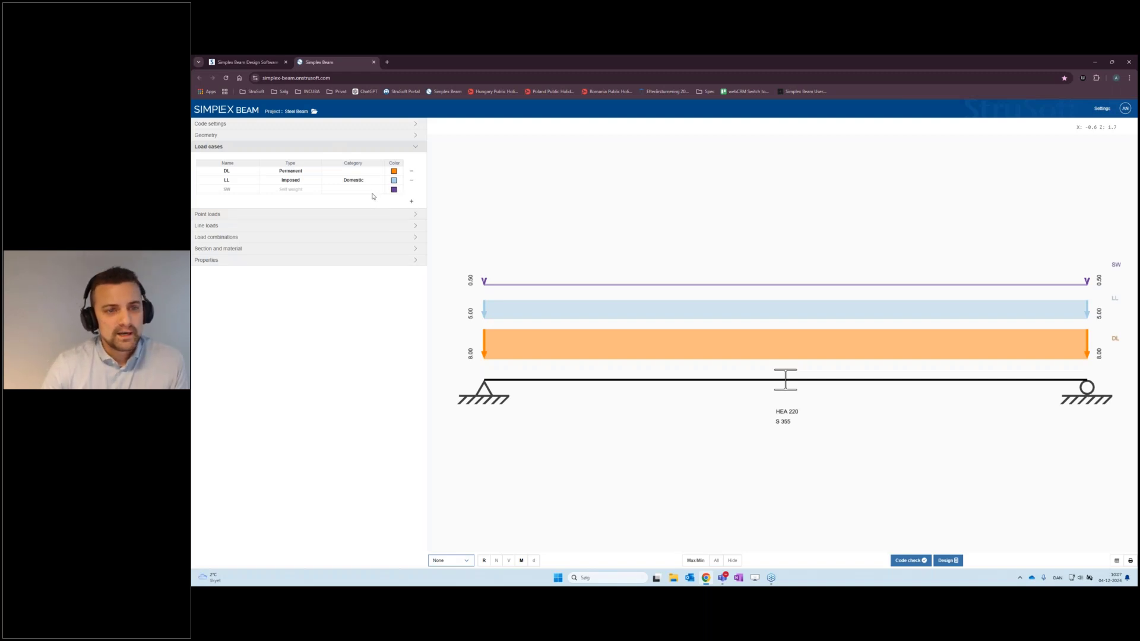
- Add a load case named Snow with type Snow, and delete it again
left_click(413, 204)
left_click_drag(237, 198, 196, 199)
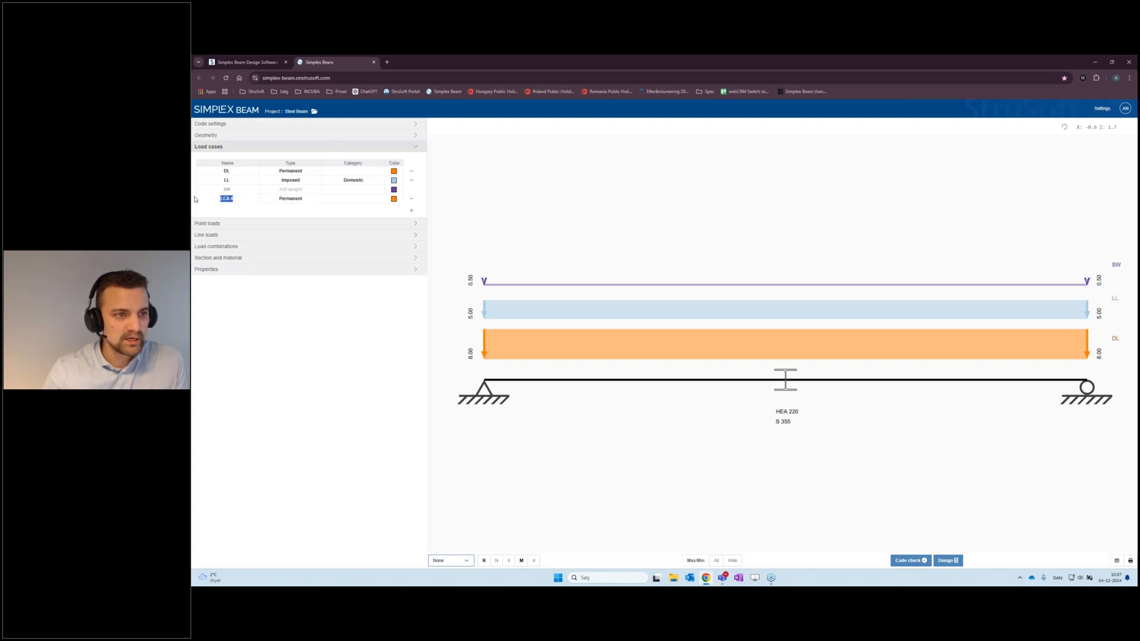
type("Snow")
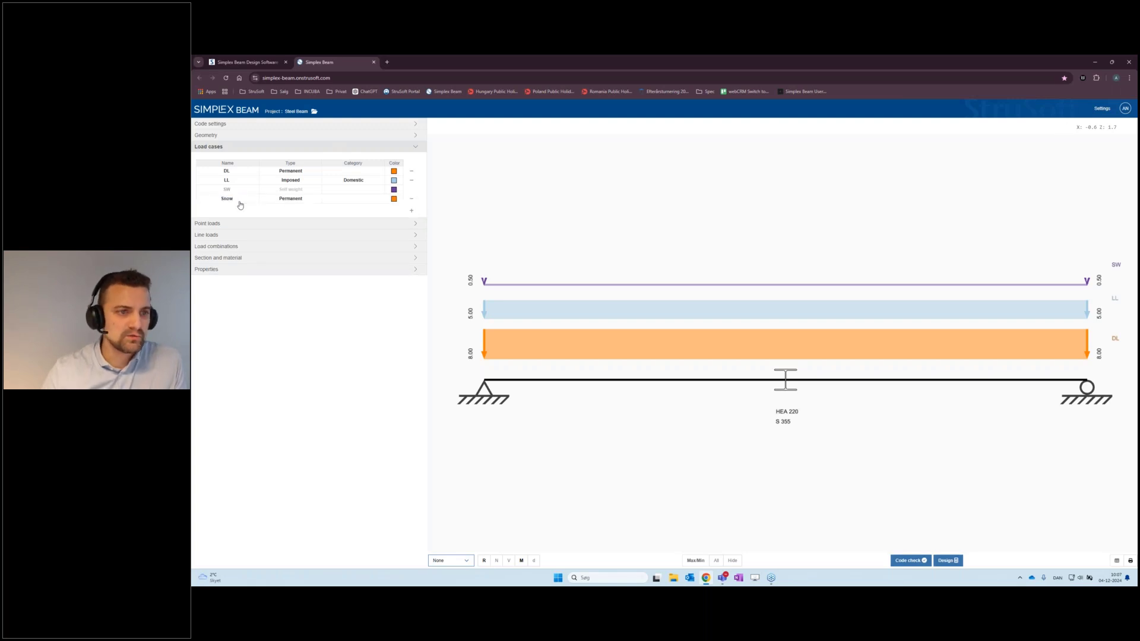
left_click(291, 199)
left_click(294, 243)
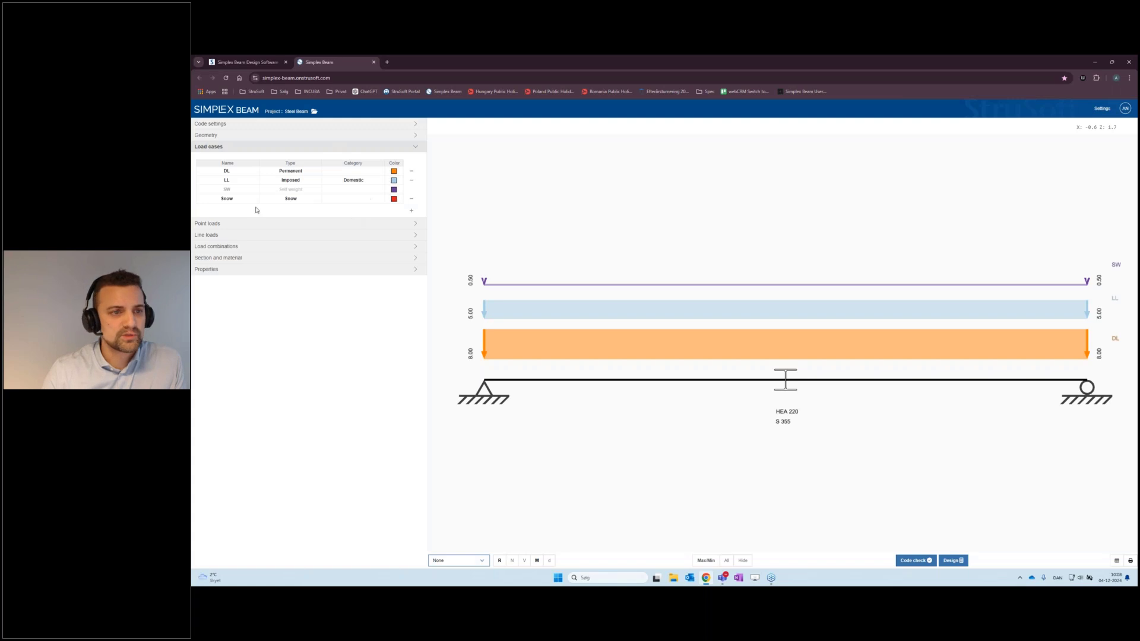
left_click(411, 201)
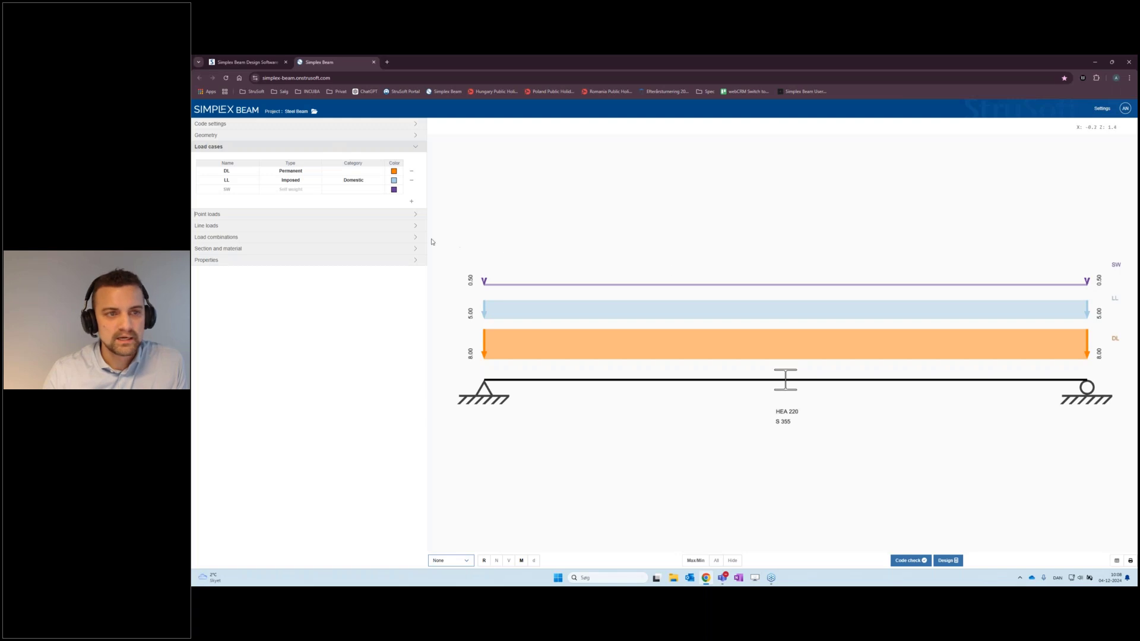
- Show the line loads, and turn the beam's self-weight off and back on
left_click(223, 228)
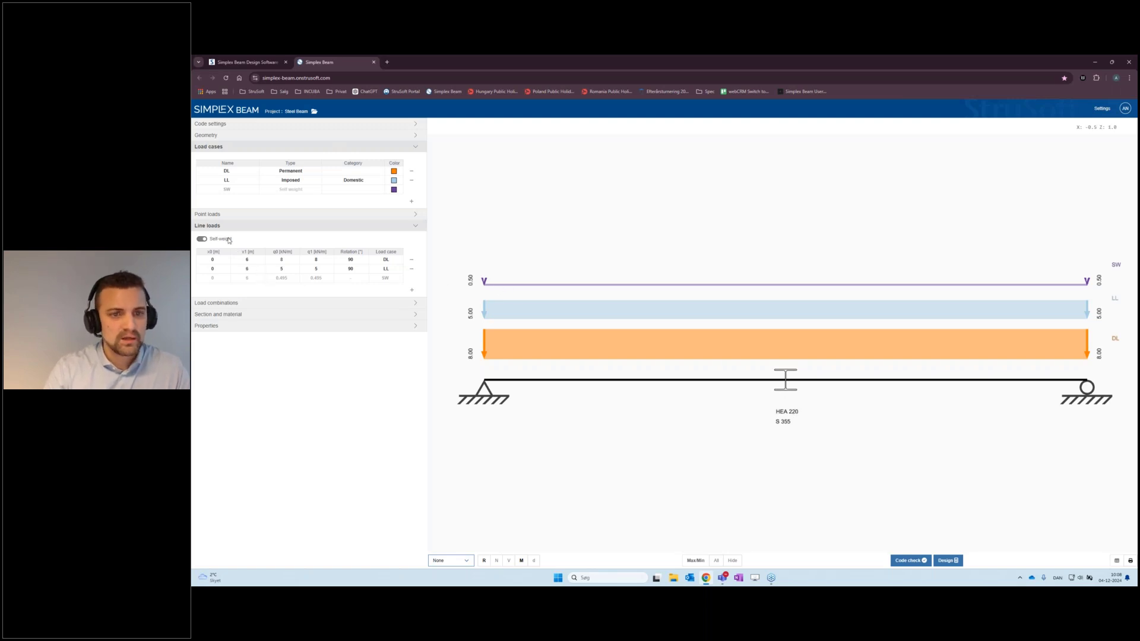
left_click(202, 239)
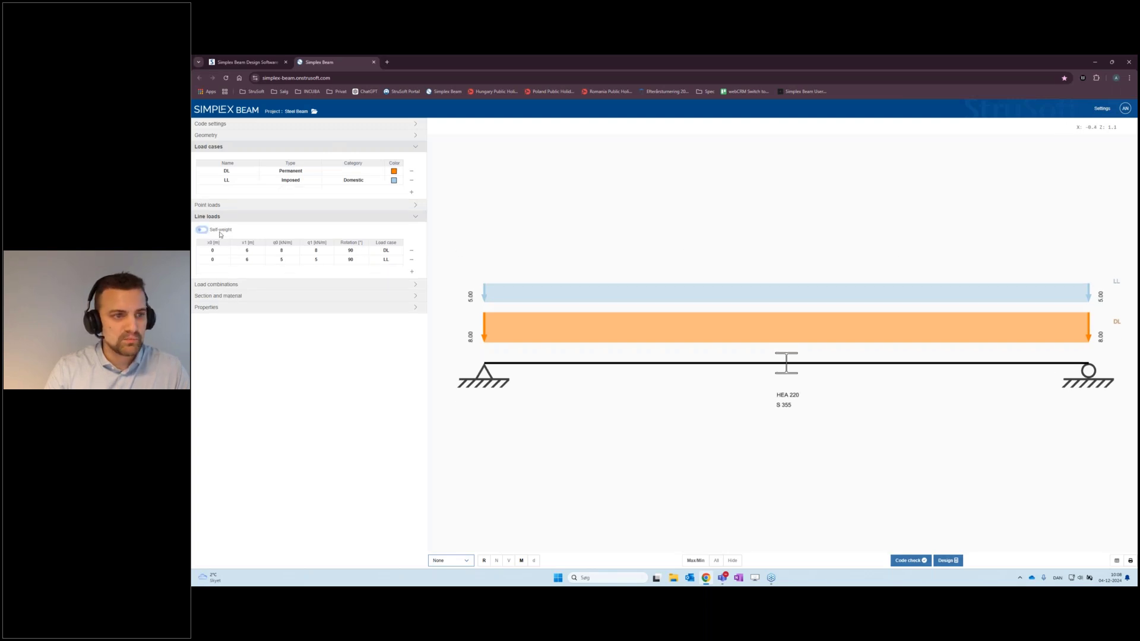
left_click(201, 231)
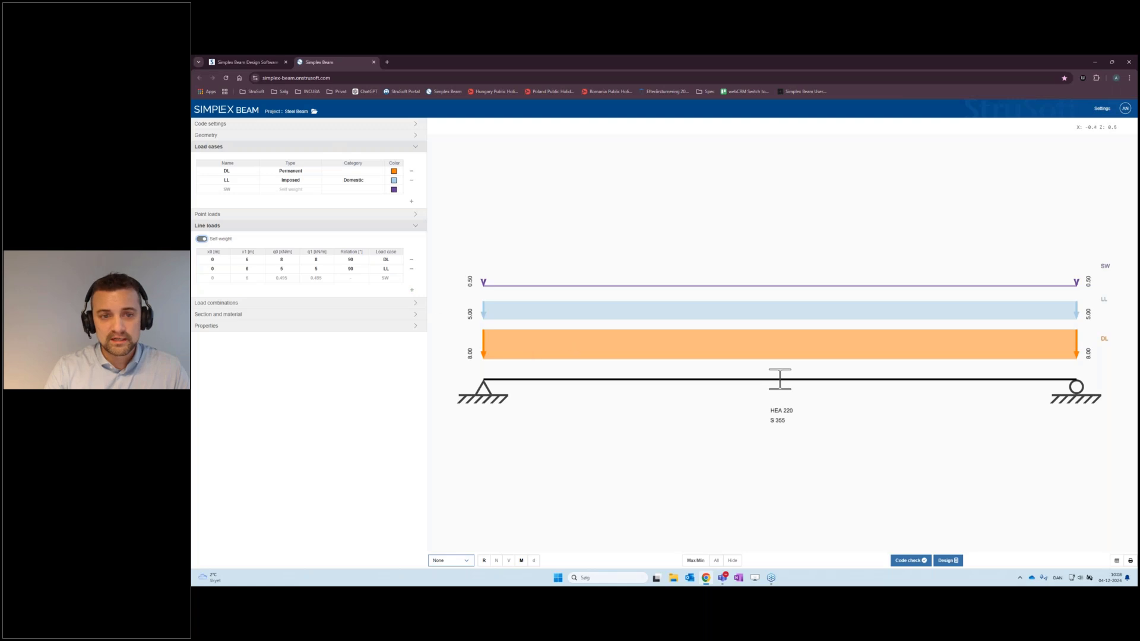
- Add a new line load and assign it to the DL load case
left_click(412, 293)
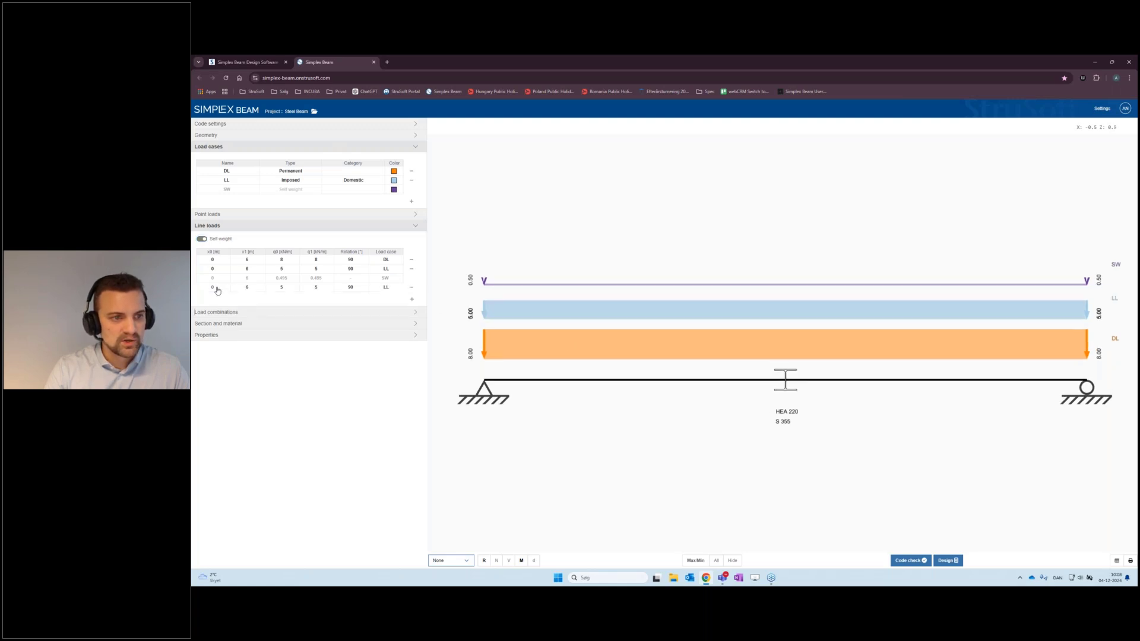
left_click(387, 288)
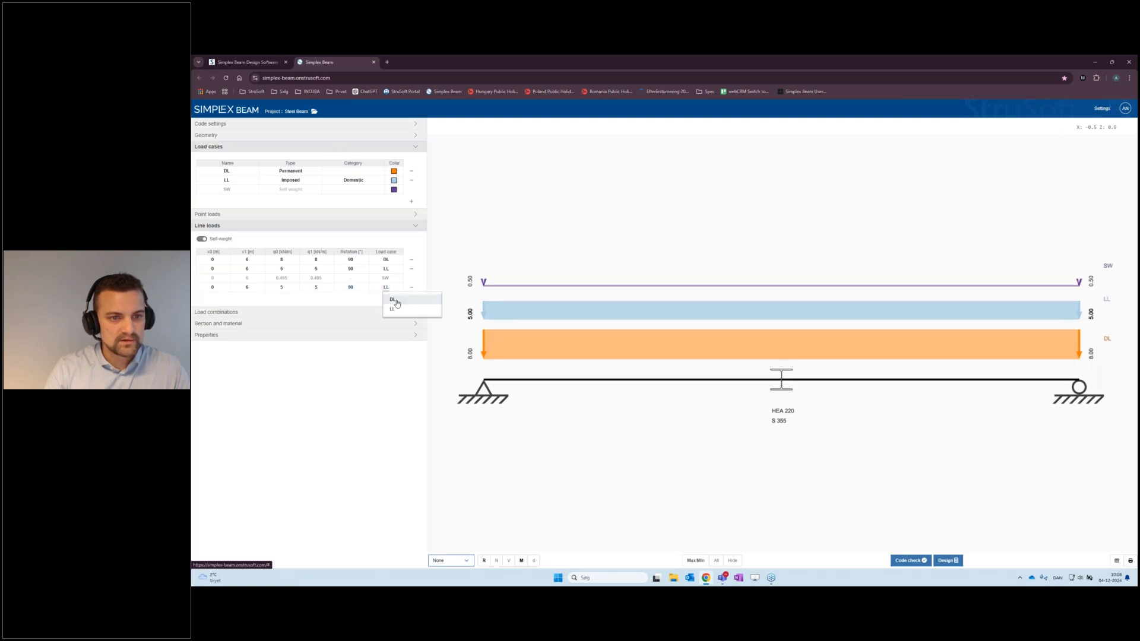
left_click(394, 301)
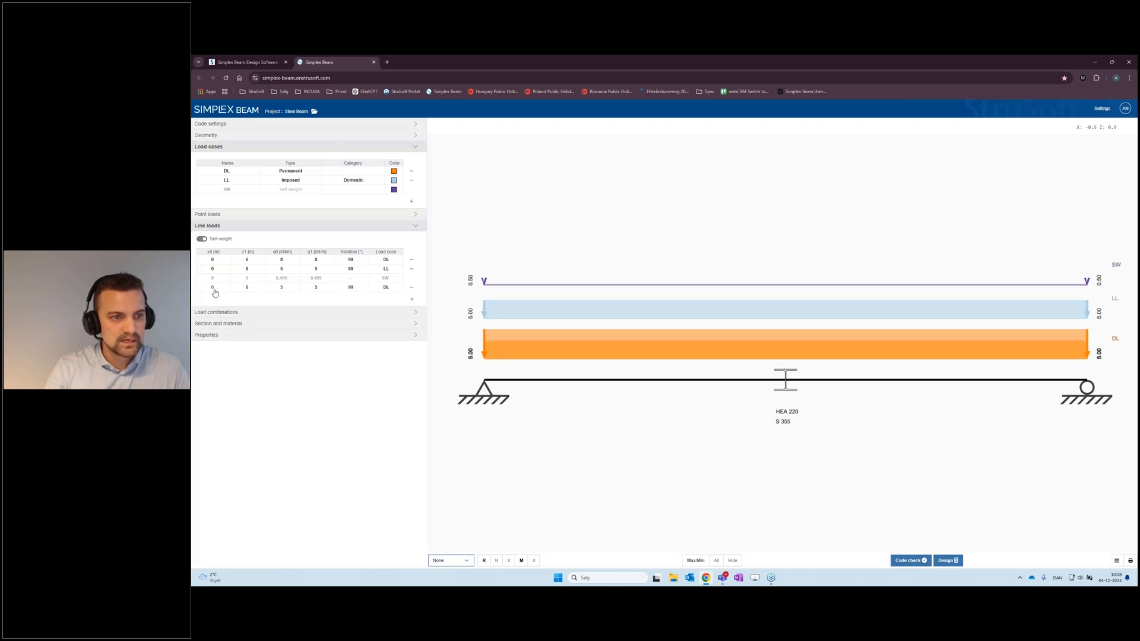
- Set the new DL line load to run from 2 m to 4 m along the beam
left_click(213, 288)
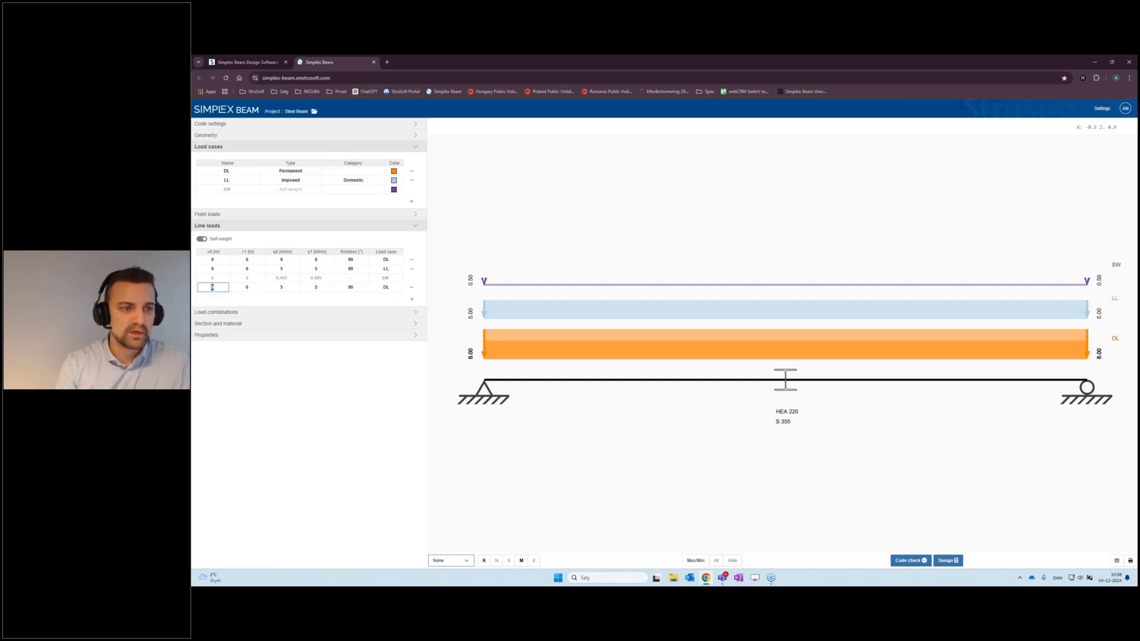
left_click(247, 288)
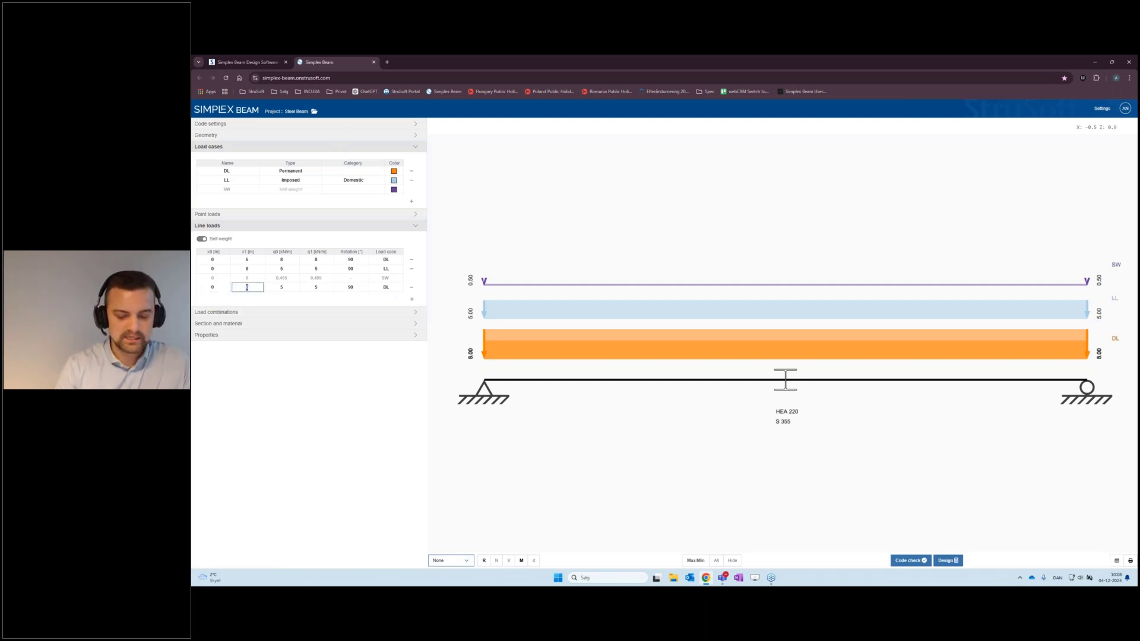
left_click(212, 289)
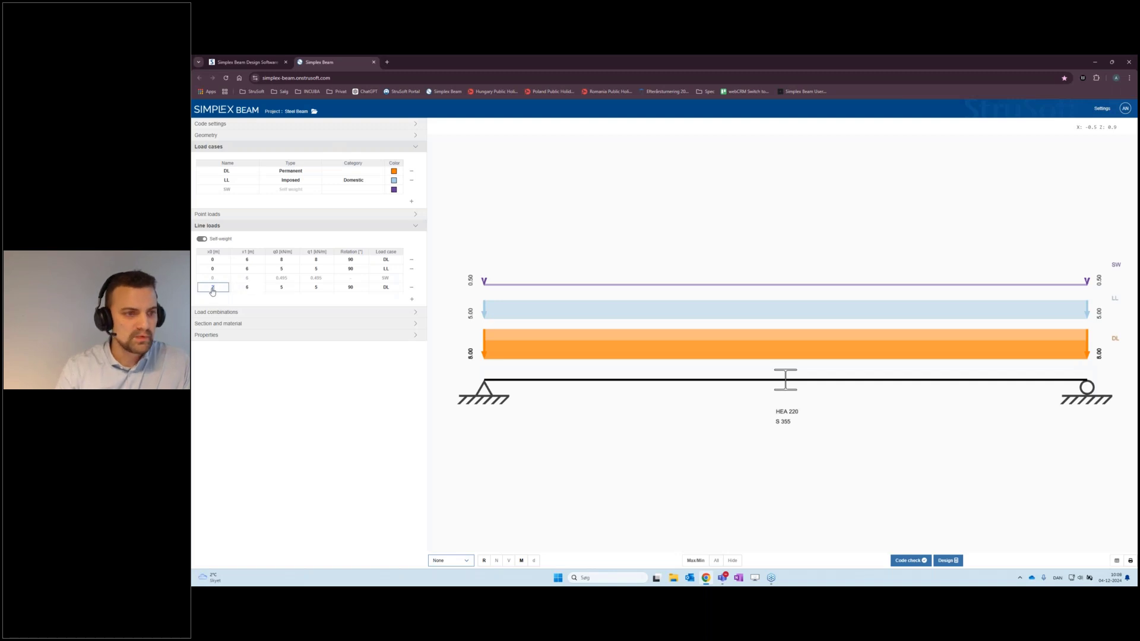
type("2")
key("Tab")
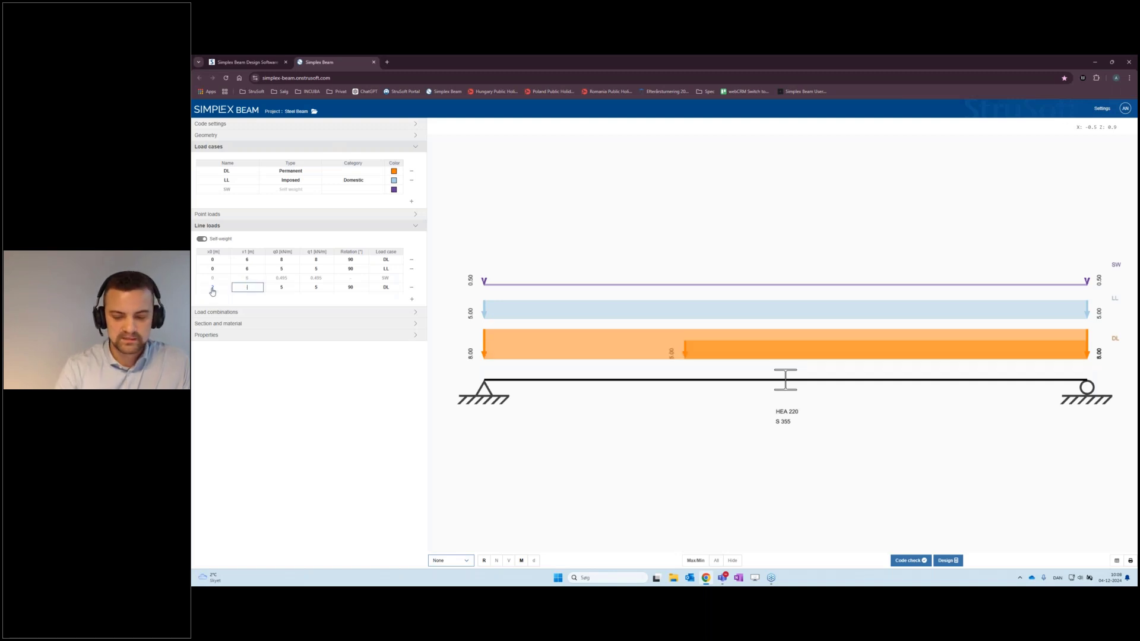
type("2")
key("Tab")
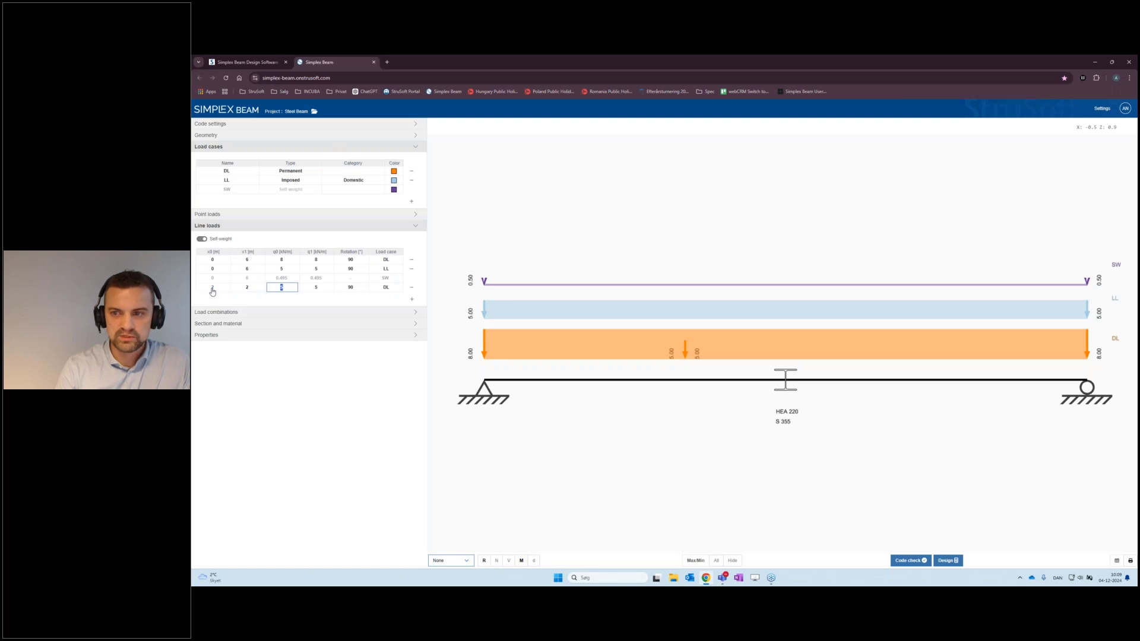
left_click(244, 289)
type("4")
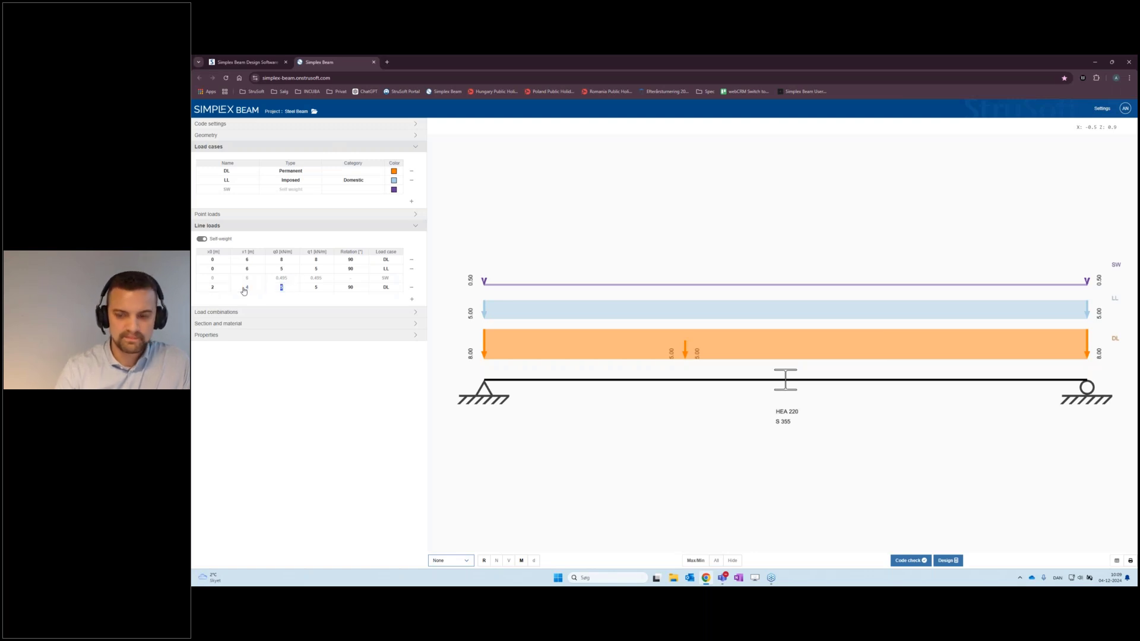
key("Tab")
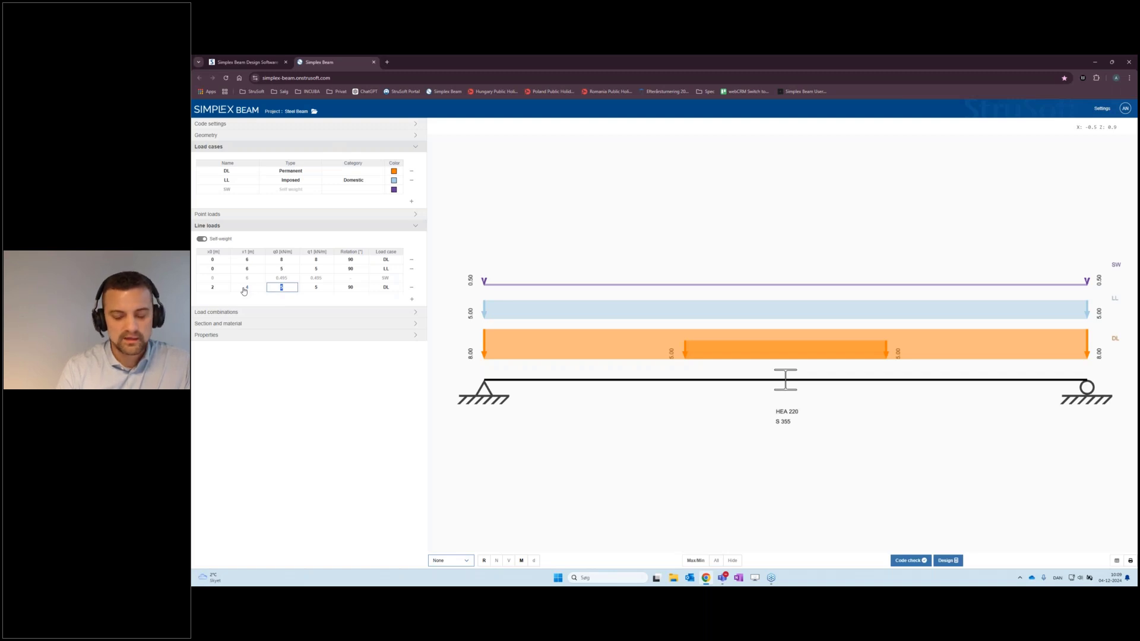
- Make the new DL line load taper from 20 kN/m at its start to 10 kN/m at its end
key("Tab")
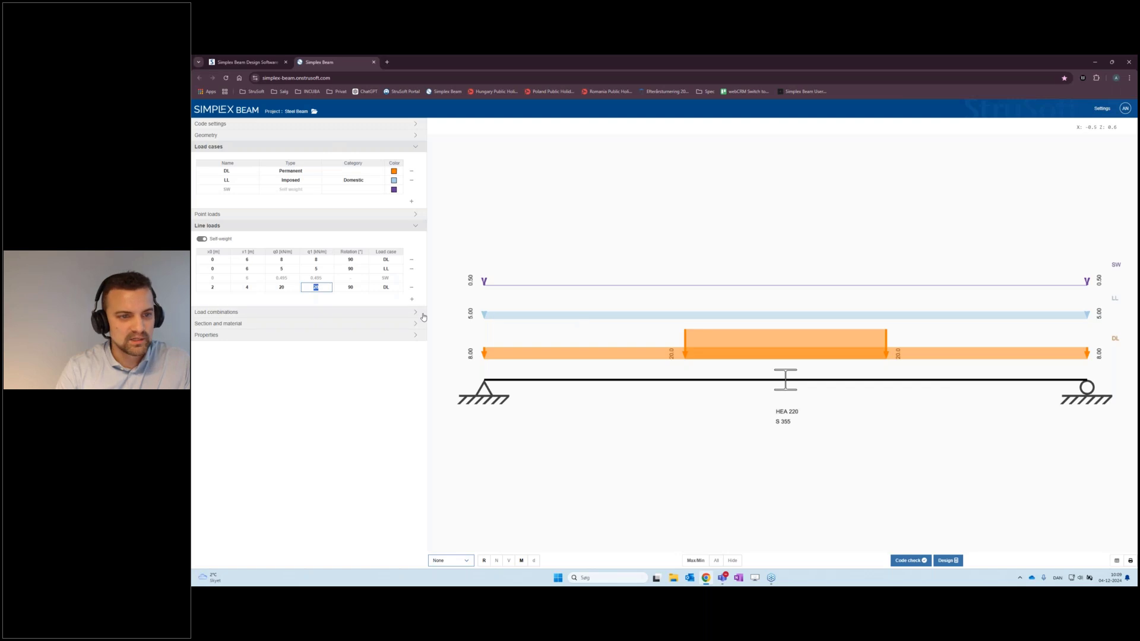
type("1")
key("Tab")
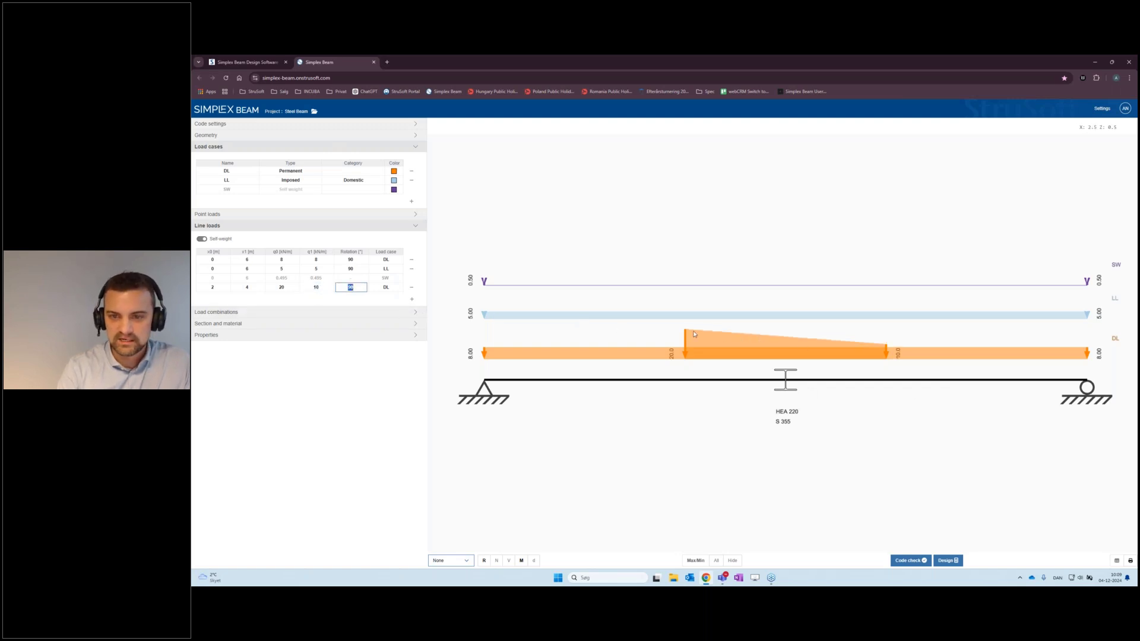
left_click(527, 286)
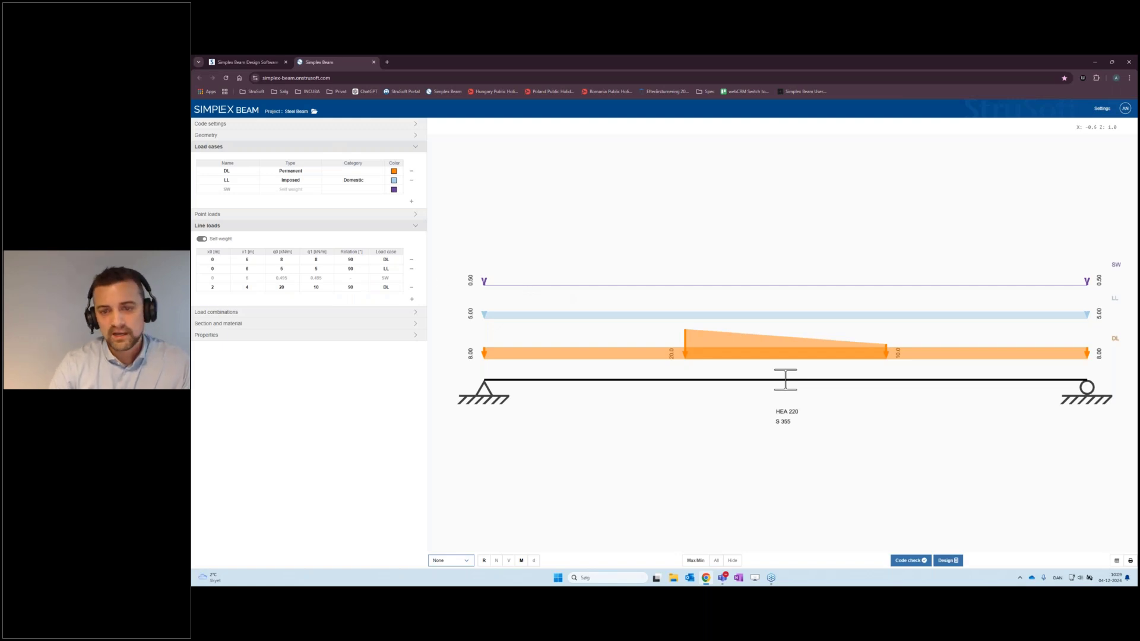
- Delete the tapered DL line load and move the start of the LL line load to about 1.98 m along the beam
left_click(412, 289)
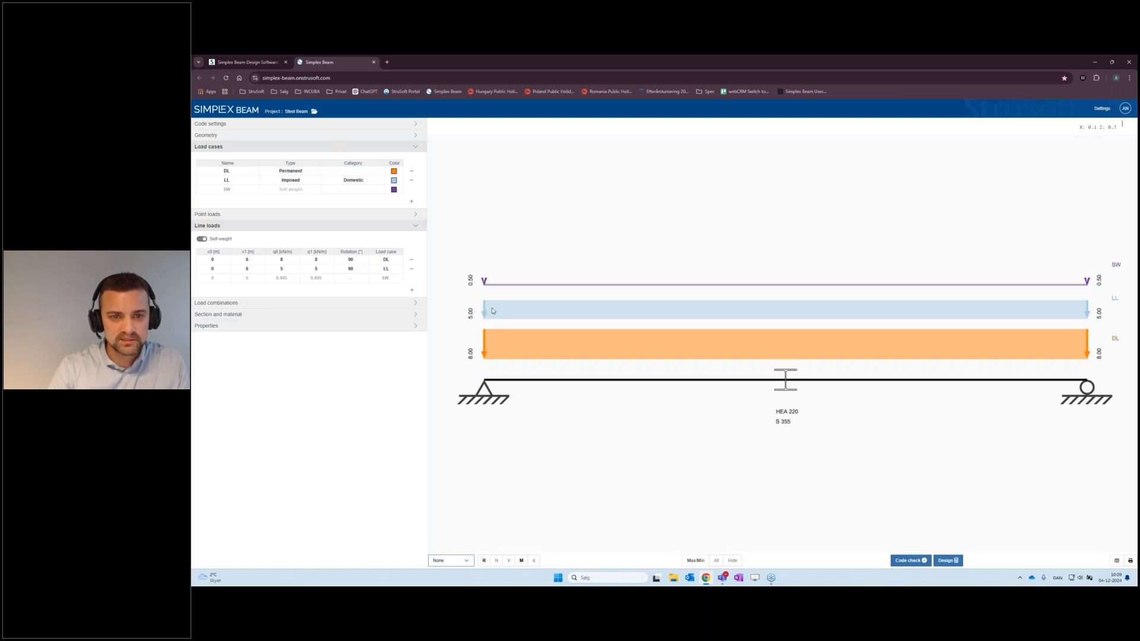
left_click_drag(497, 315, 683, 313)
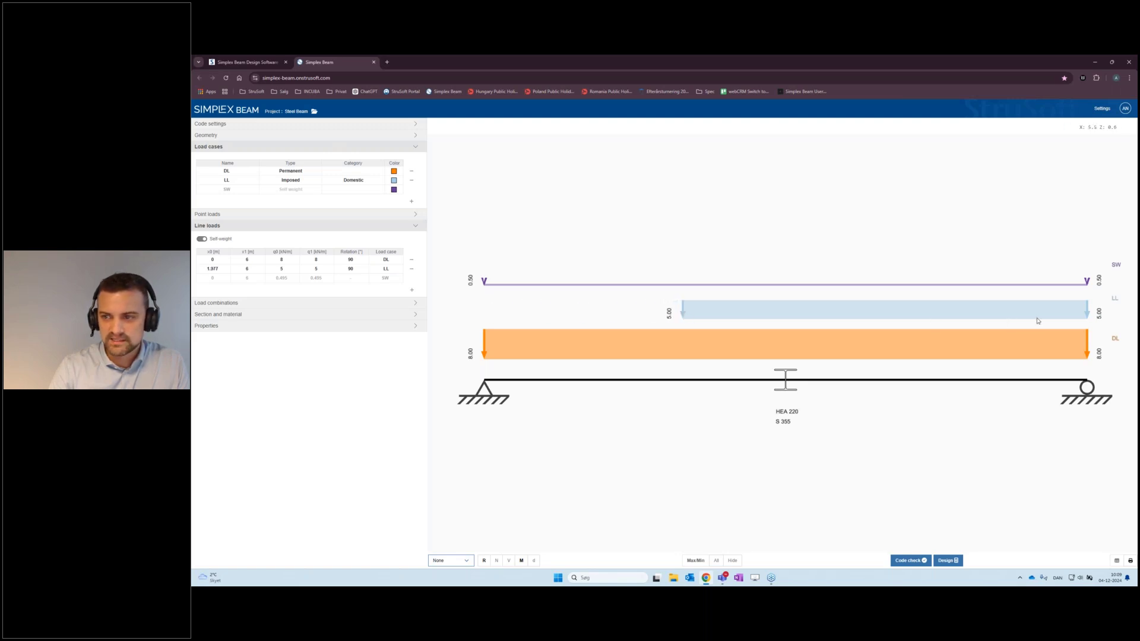
left_click(223, 272)
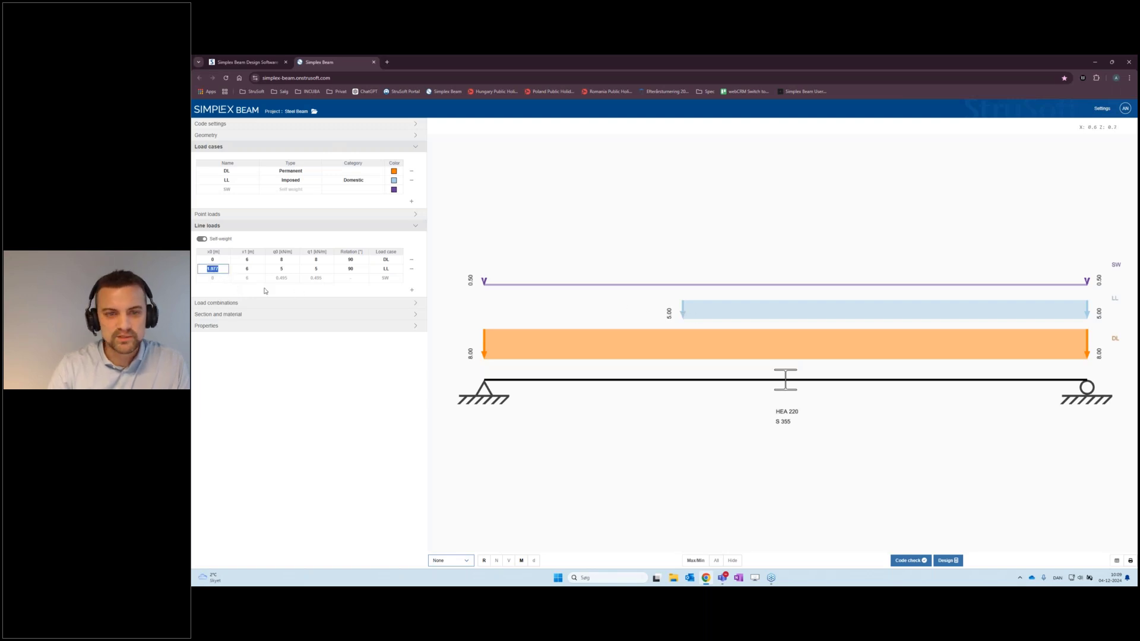
- Display the bending moment diagram for the Ultimate envelope
left_click(468, 563)
left_click(446, 541)
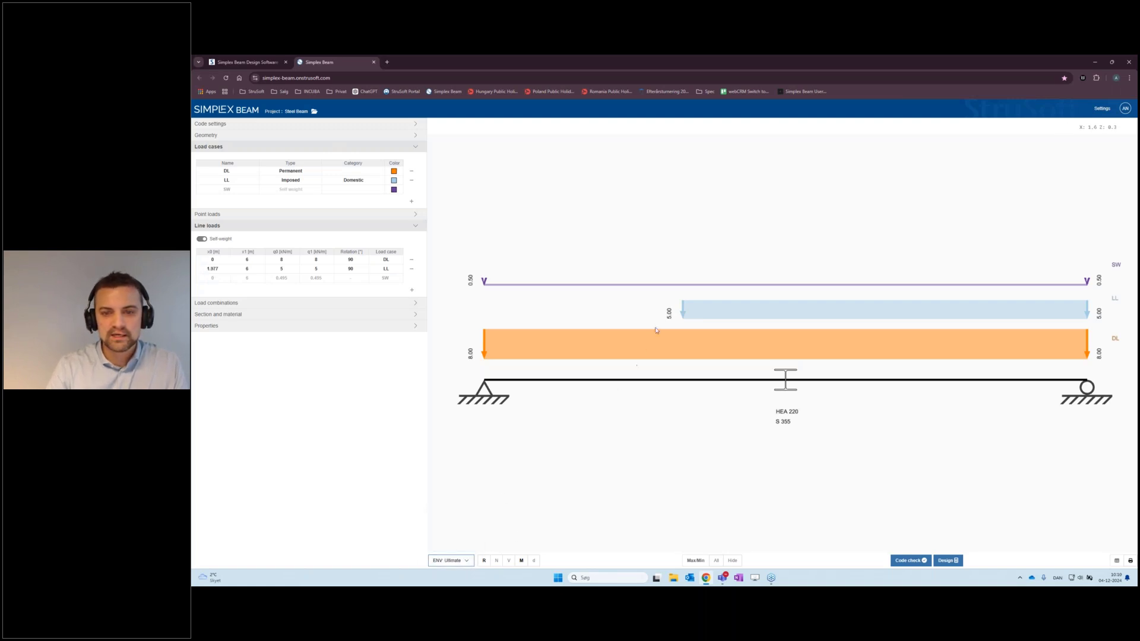
left_click(521, 561)
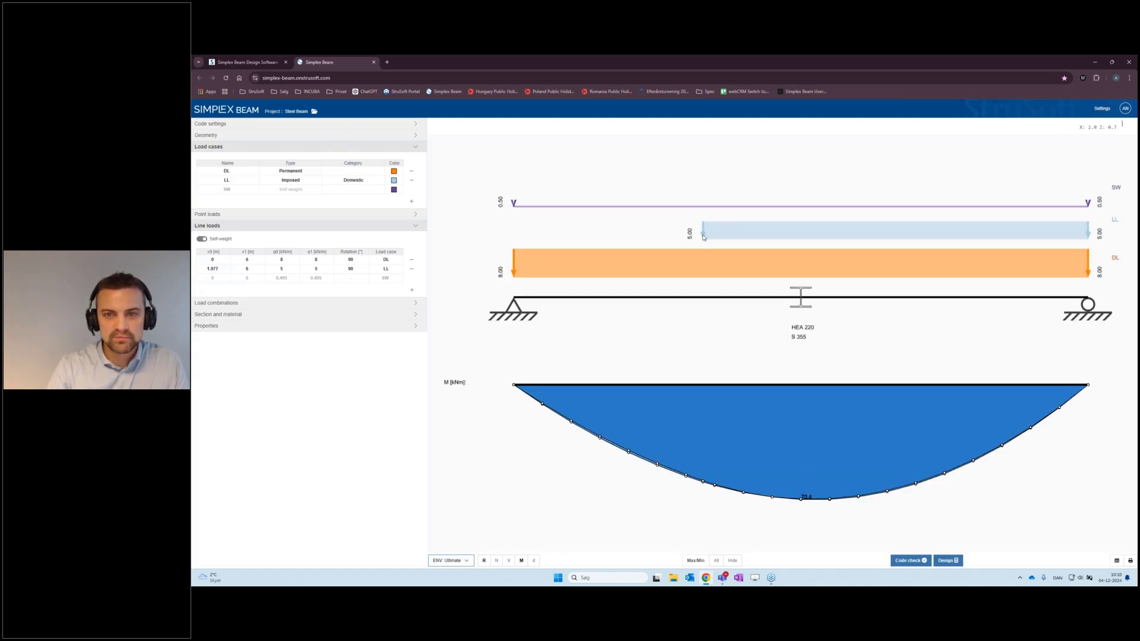
- Move the start of the LL line load to about 1.04 m and toggle the moment diagram off and on
left_click_drag(703, 234, 613, 237)
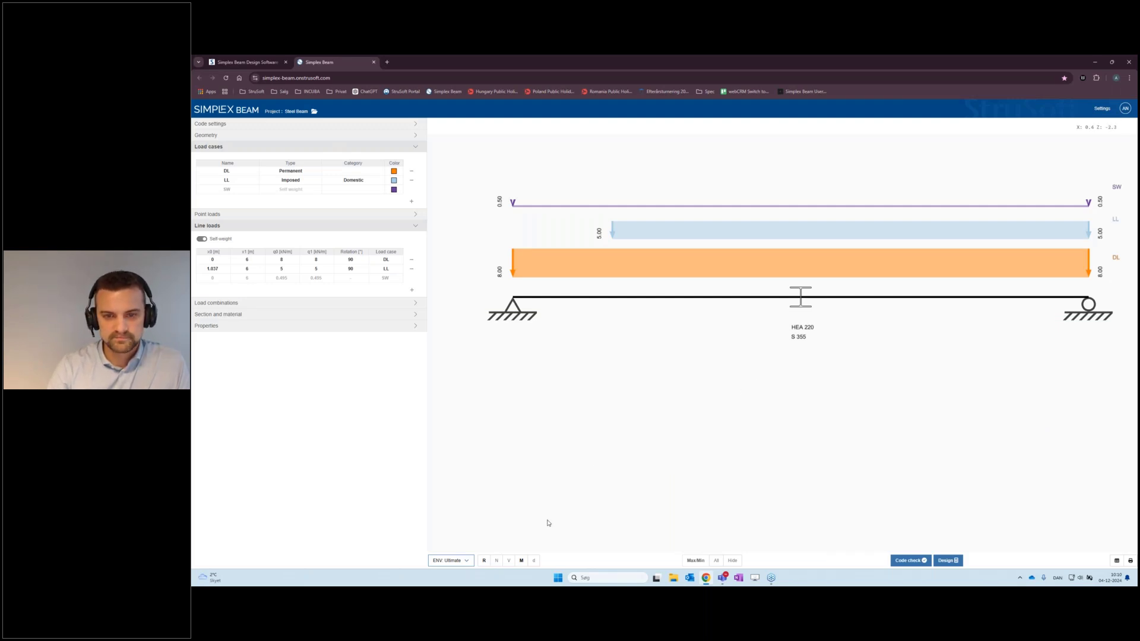
left_click(509, 562)
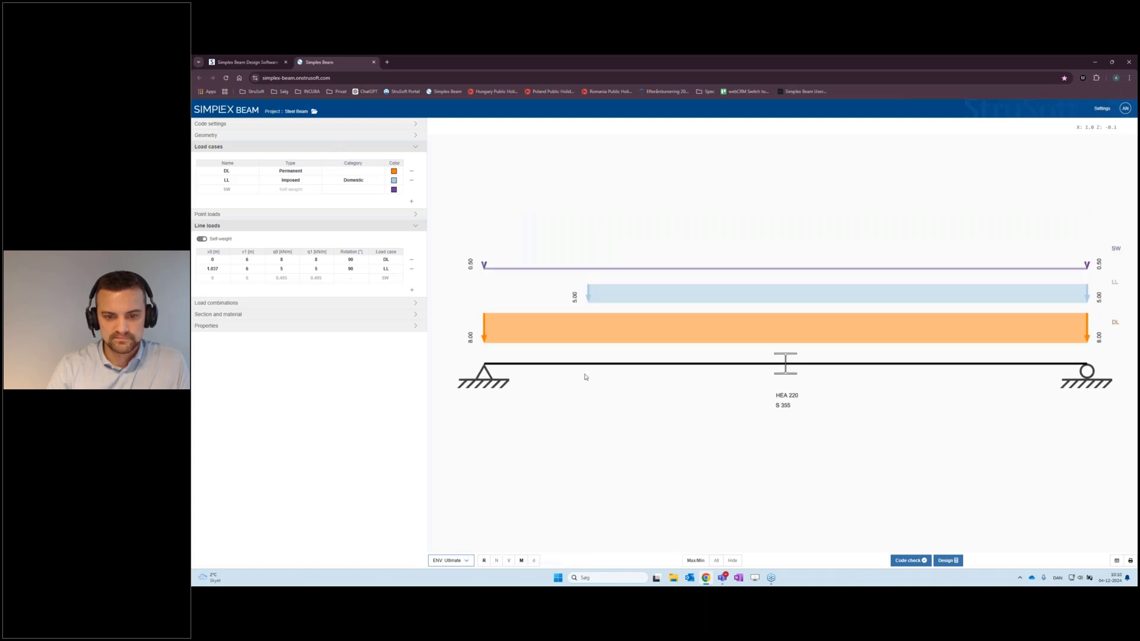
double_click(221, 270)
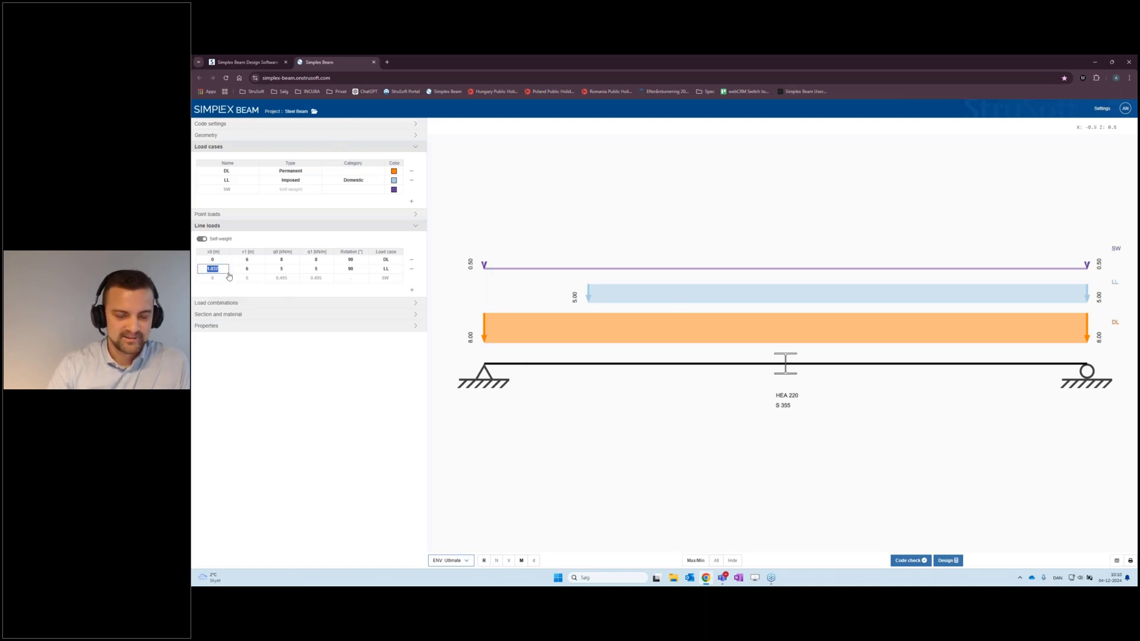
left_click(523, 563)
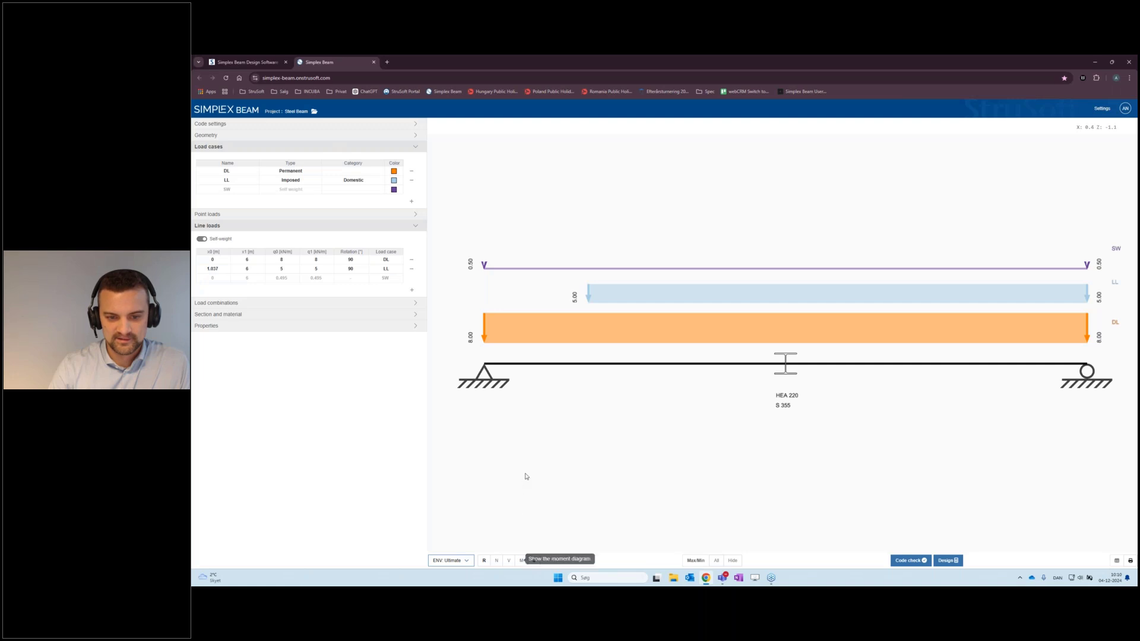
left_click(522, 562)
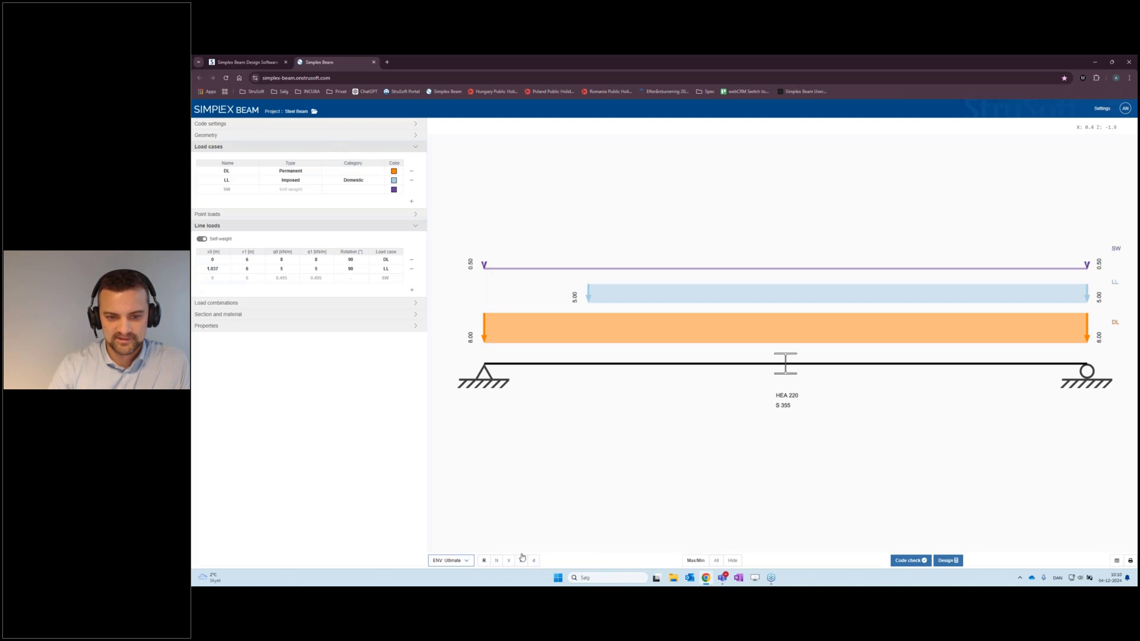
- Set the start position of the LL line load to 0 m
double_click(214, 271)
left_click(215, 272)
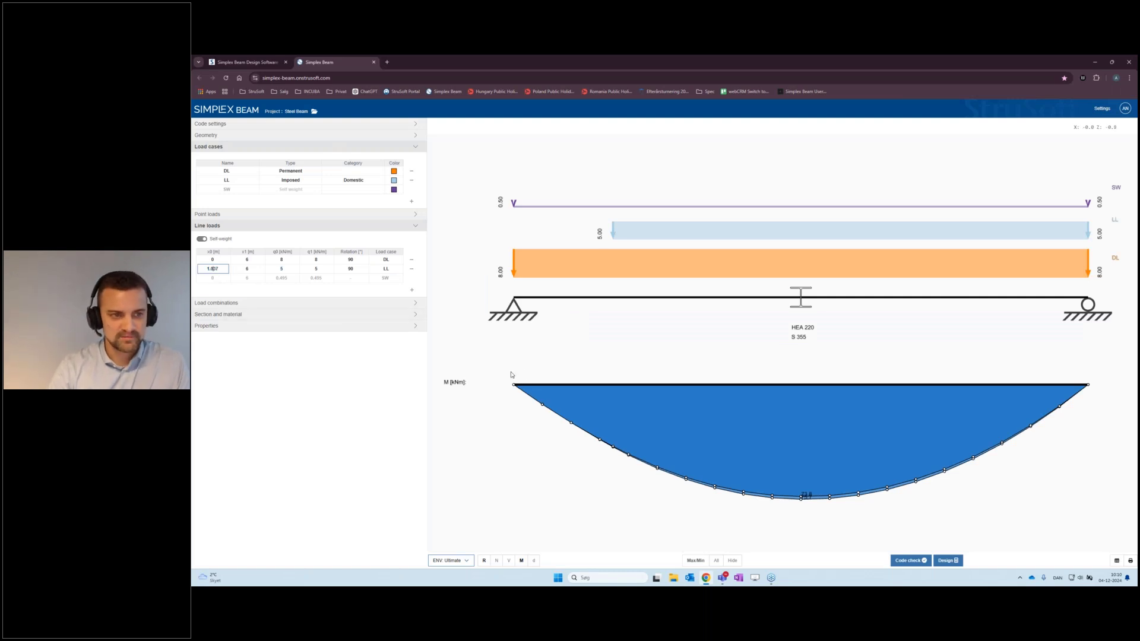
double_click(206, 271)
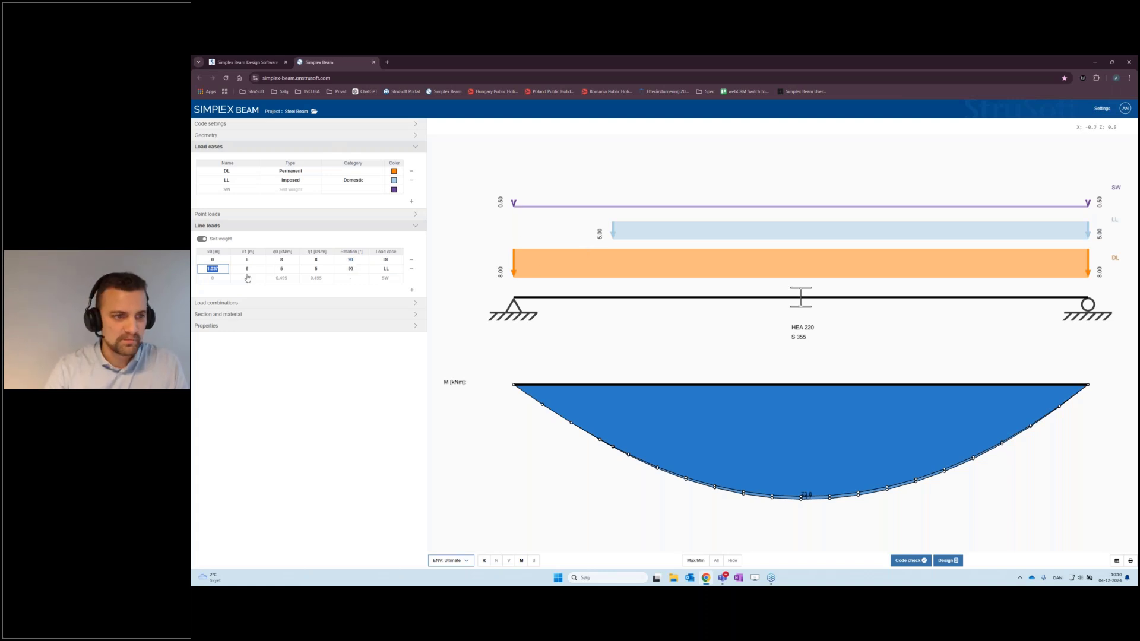
left_click(209, 272)
double_click(207, 272)
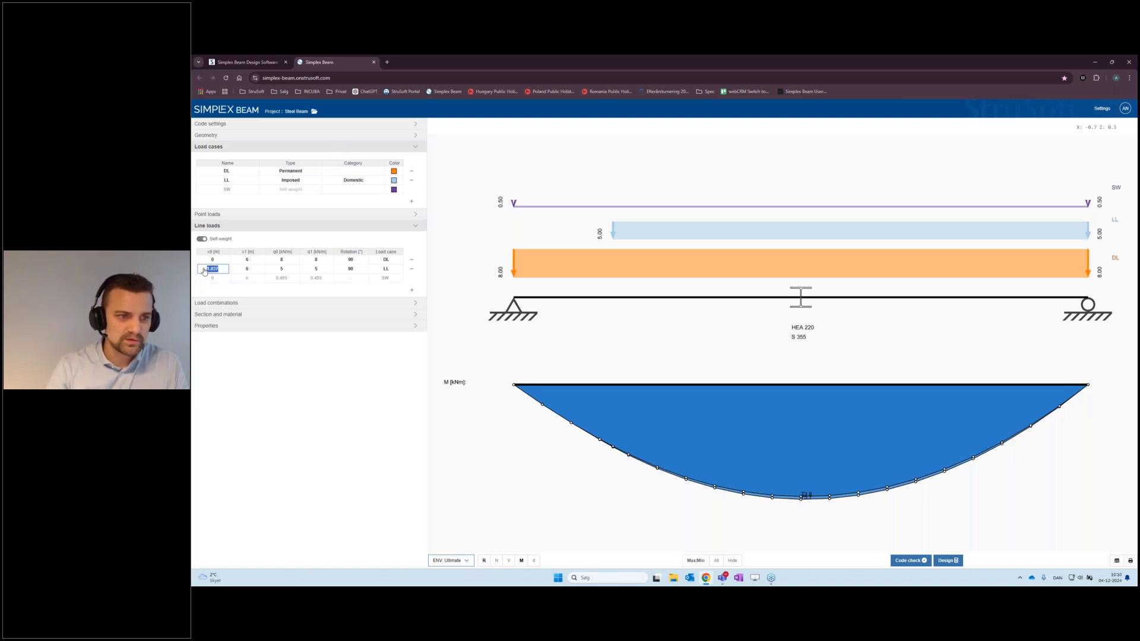
type("0")
key("Tab")
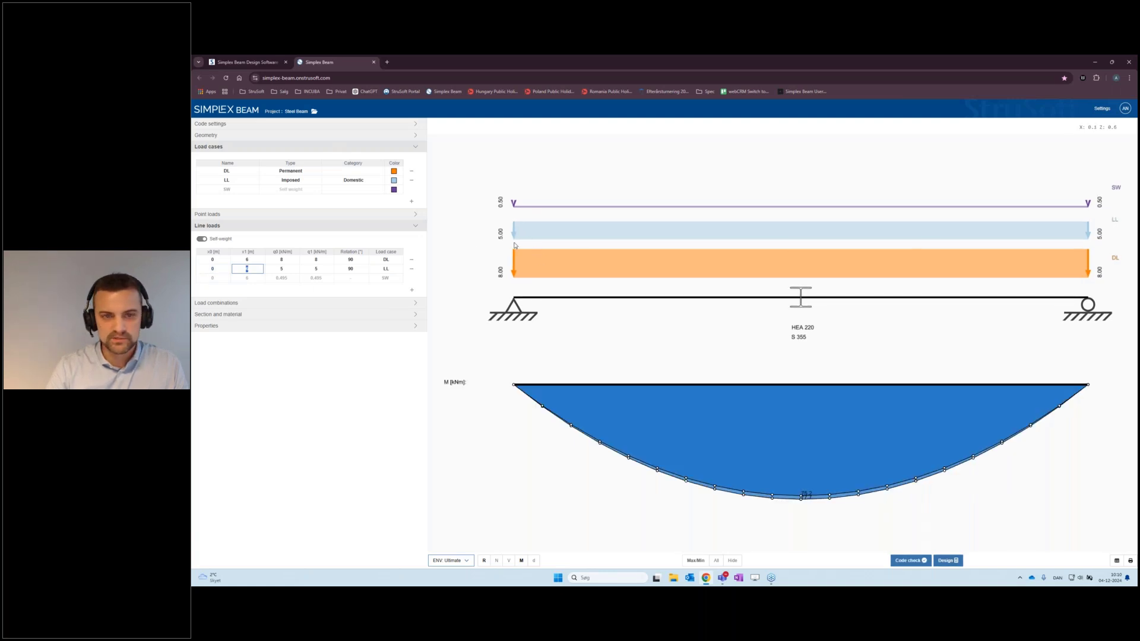
- Set the DL line load to 10 kN/m at both its start and its end
left_click(259, 261)
key("Tab")
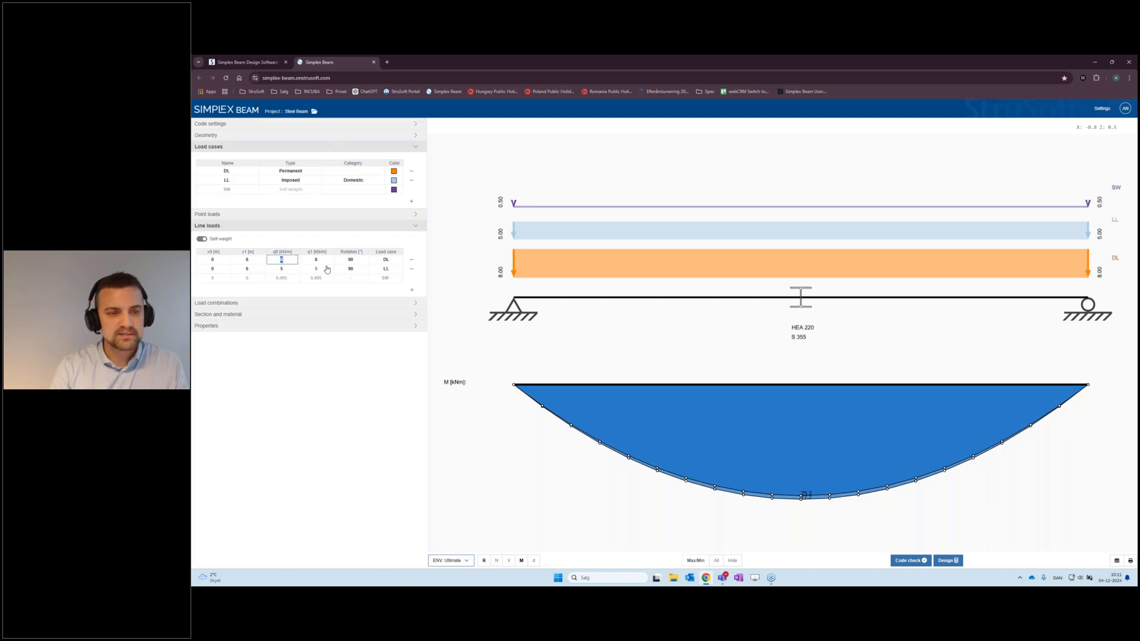
key("Tab")
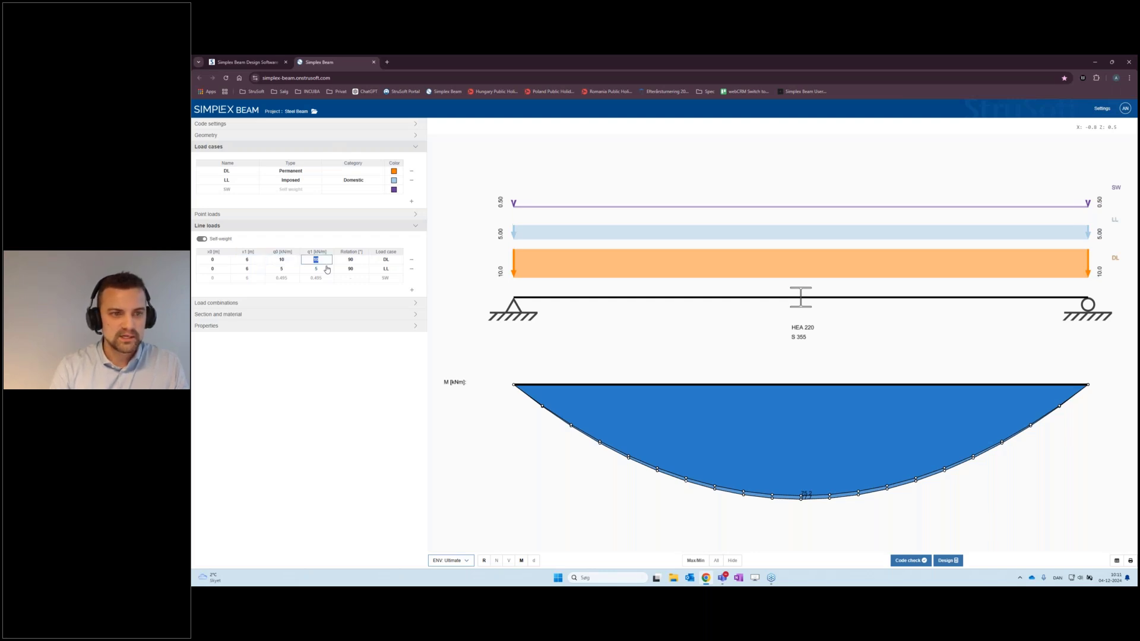
type("10")
key("Tab")
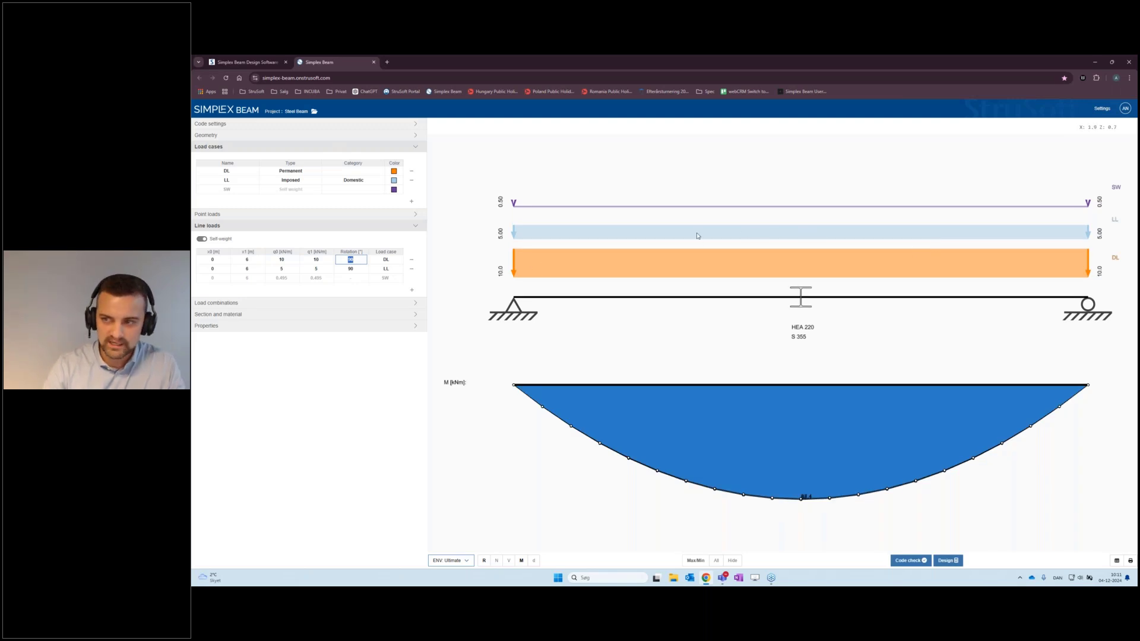
- Add a 10 kN DL point load at 2 m along the beam and set its rotation to 45°
left_click(415, 216)
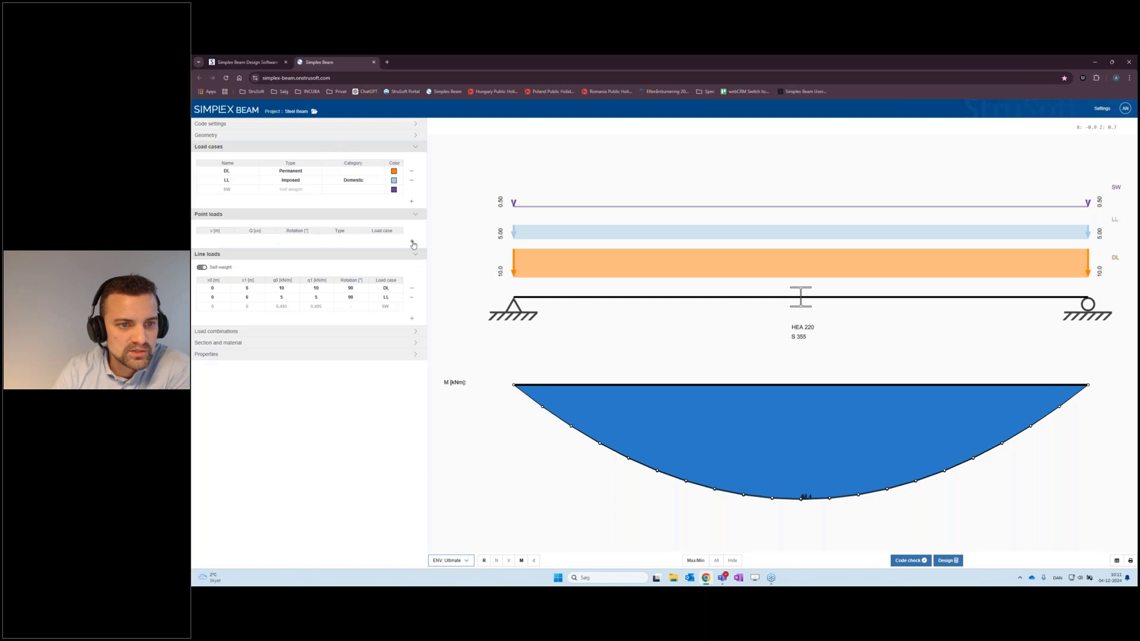
left_click(413, 244)
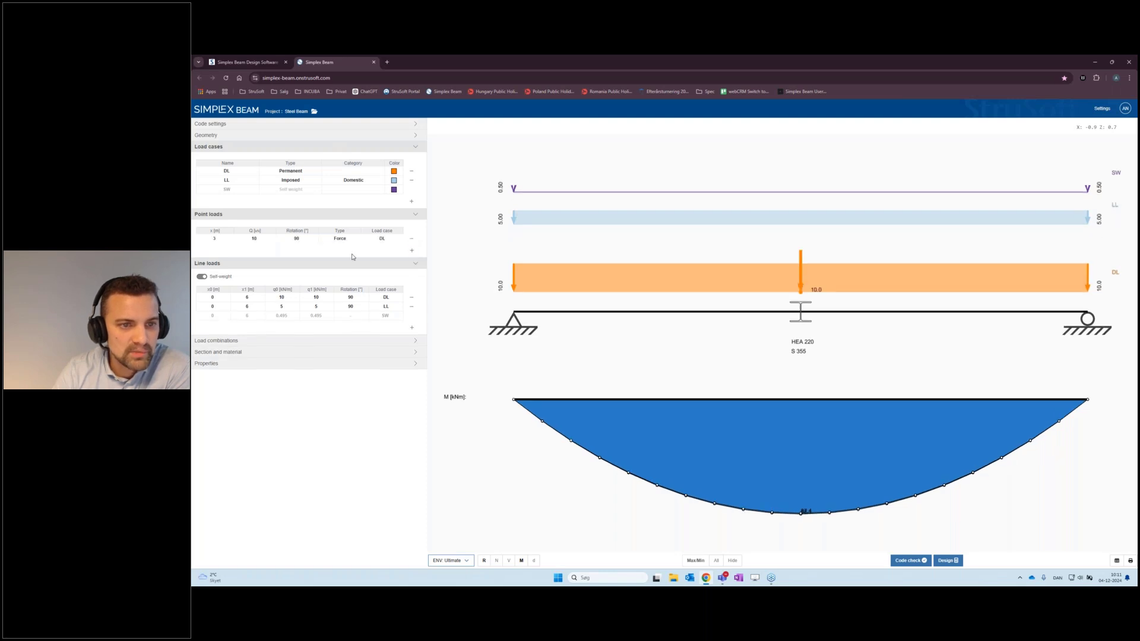
left_click(217, 240)
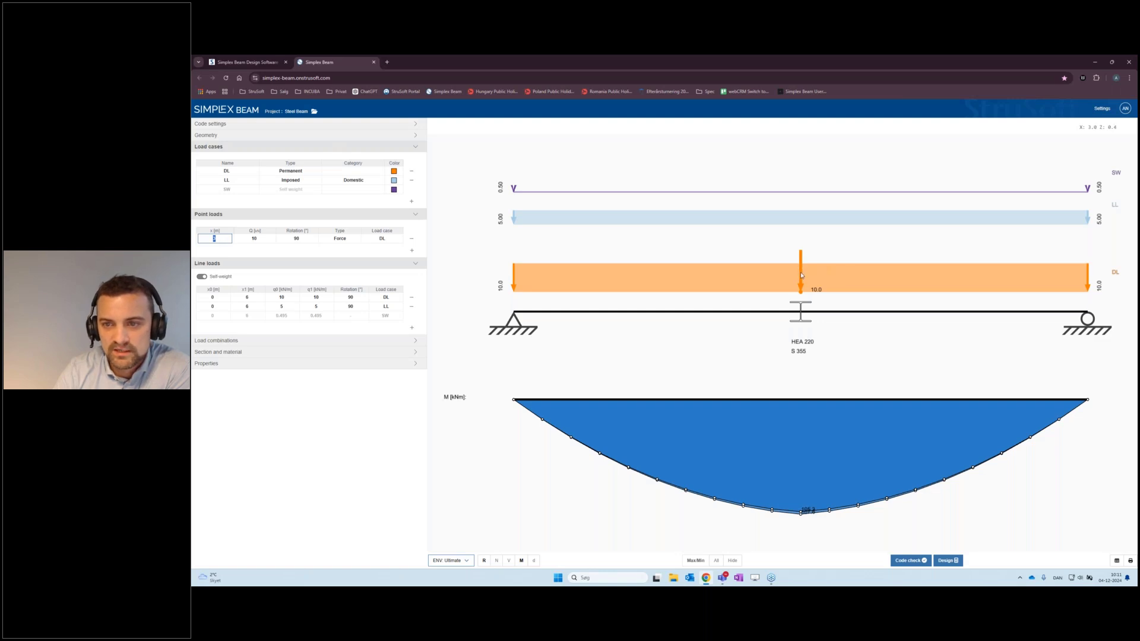
left_click_drag(801, 275, 700, 275)
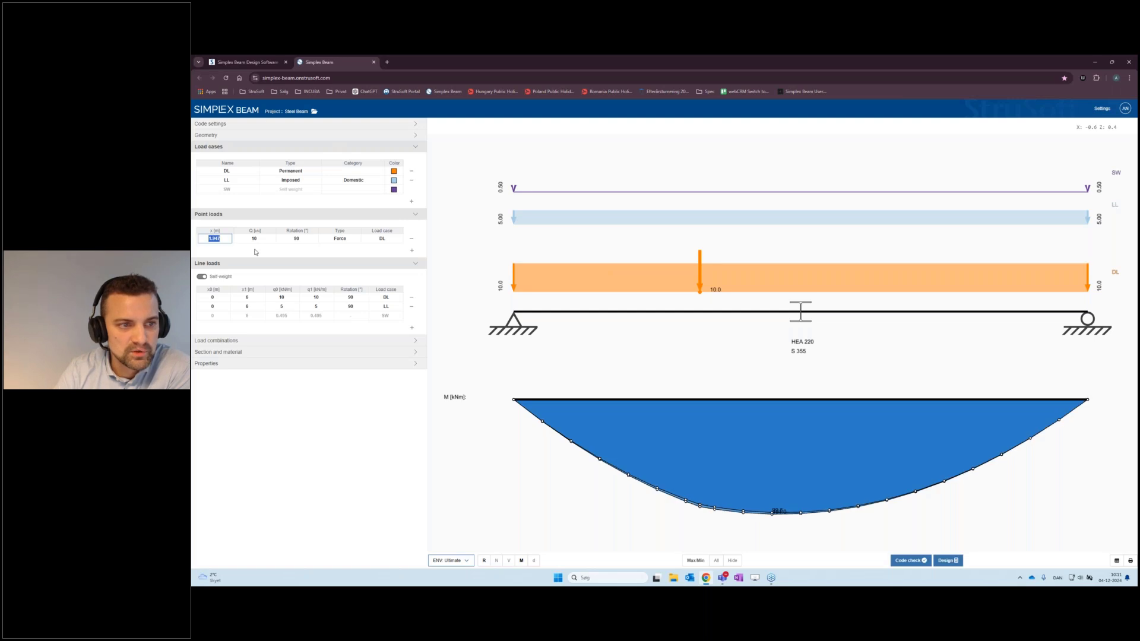
type("2")
key("Return")
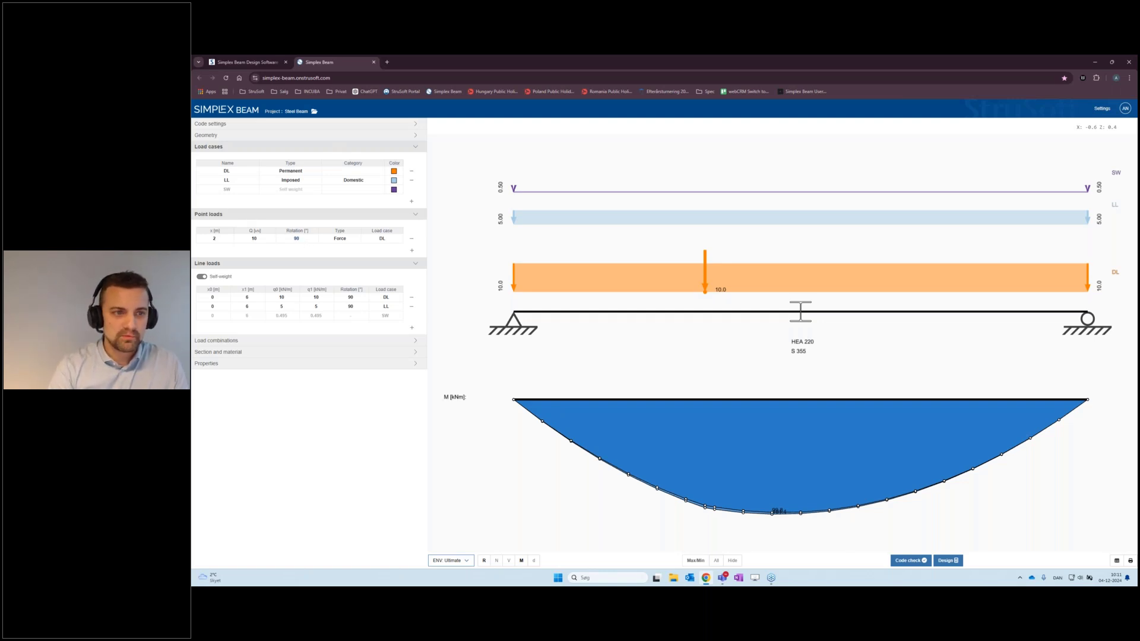
left_click(301, 240)
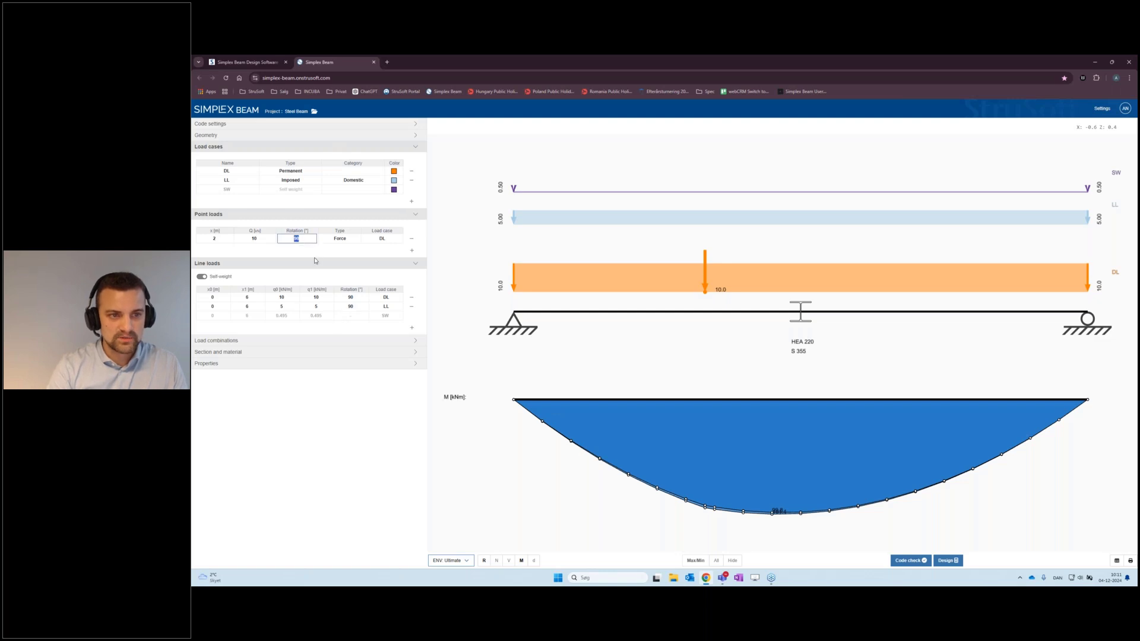
key("Return")
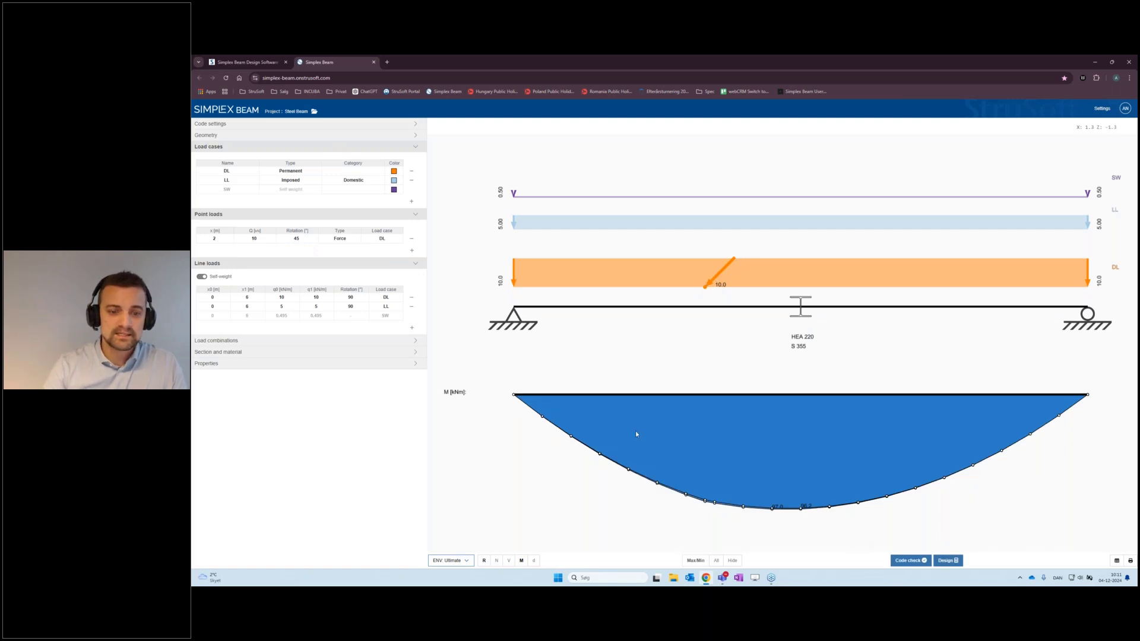
- Display the normal force, shear force and deflection diagrams together with the moment diagram
left_click(497, 561)
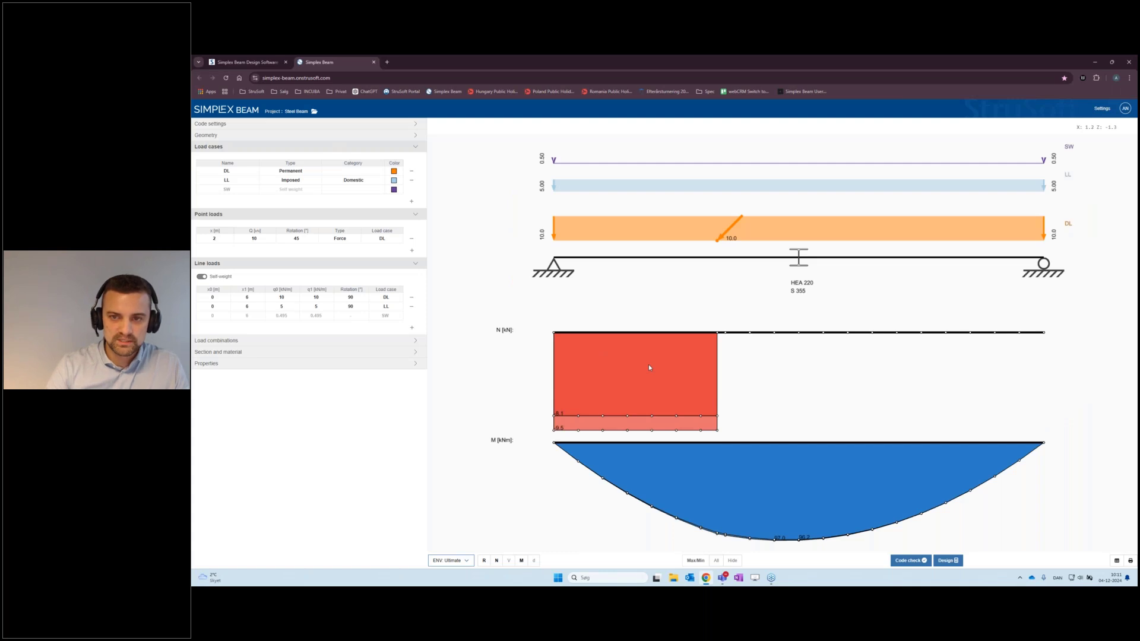
left_click(509, 560)
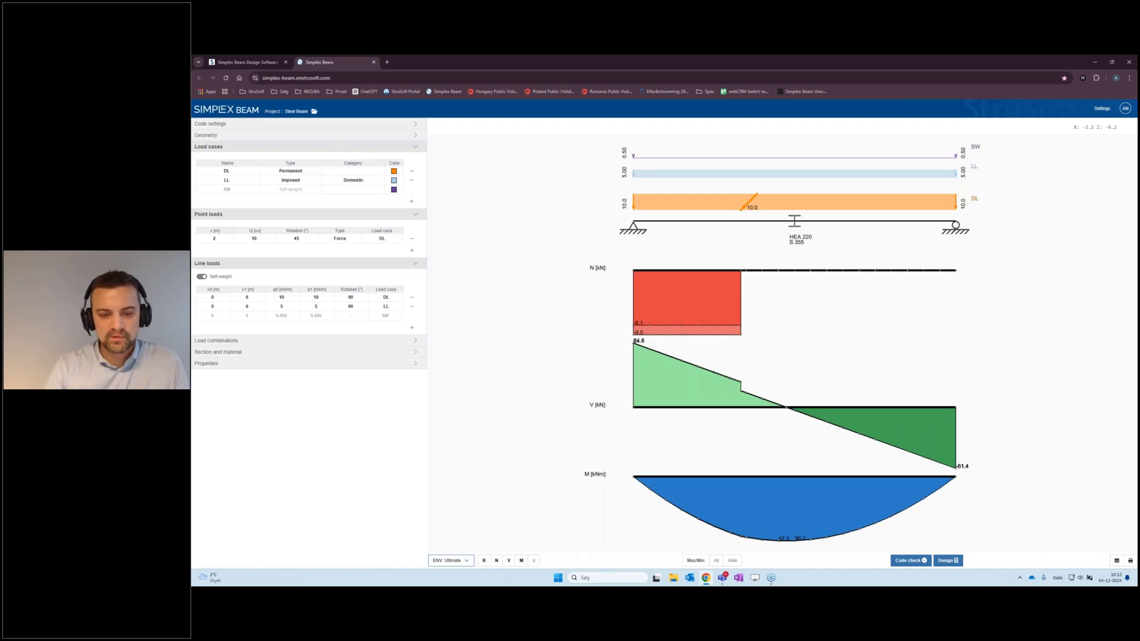
left_click(534, 561)
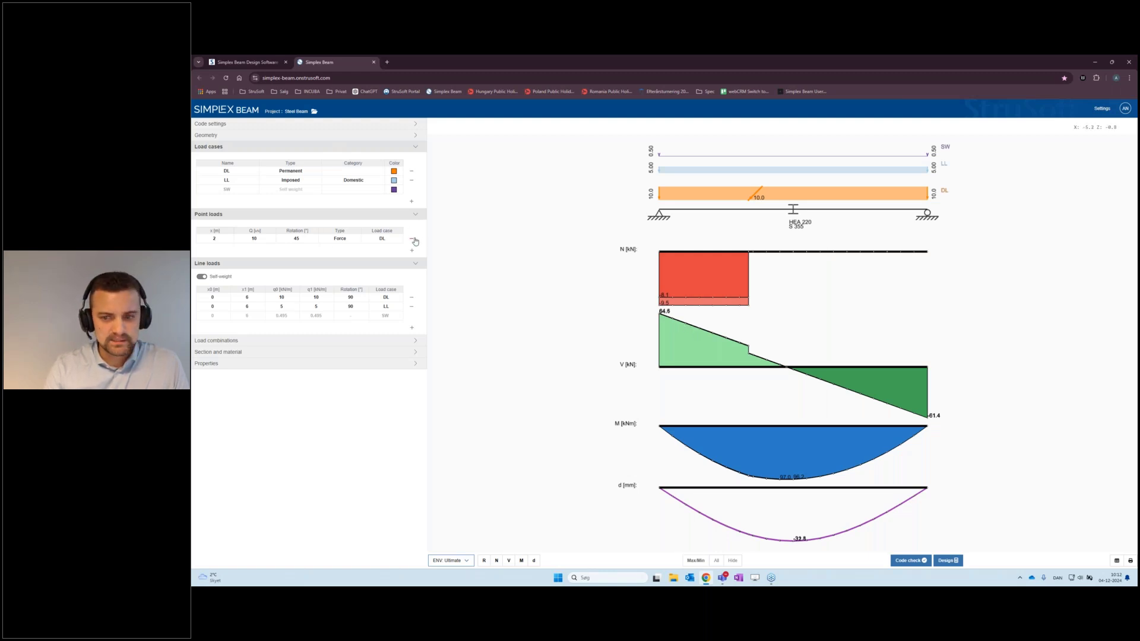
- Review the result diagrams for load combinations U-LC1 and U-LC2, and return to the Ultimate envelope
left_click(466, 561)
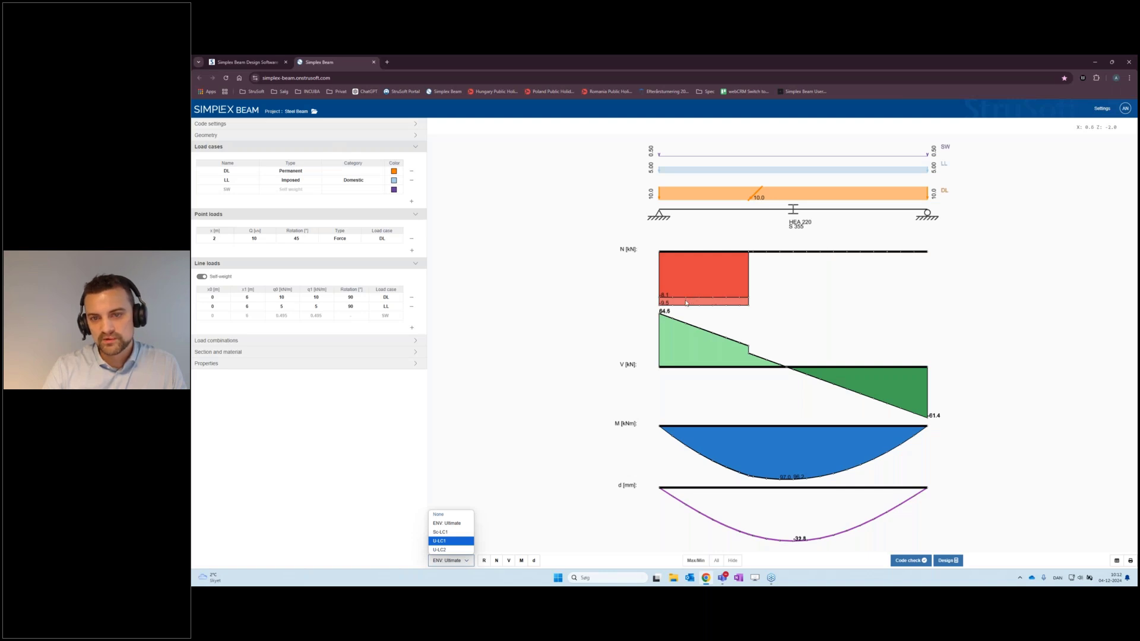
left_click(791, 320)
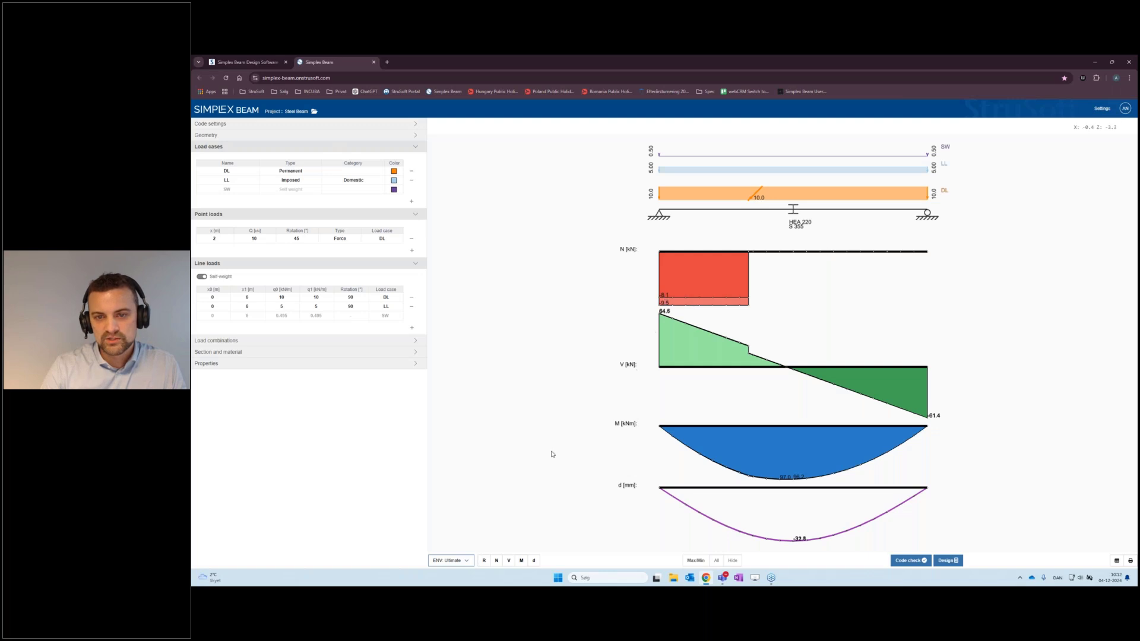
left_click(449, 563)
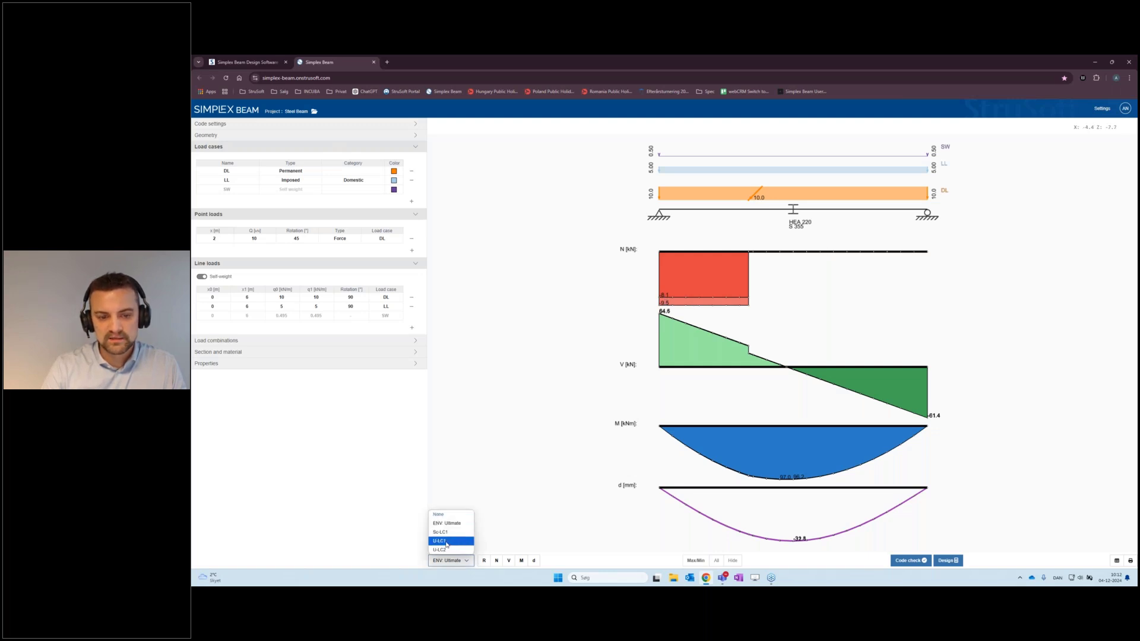
left_click(445, 541)
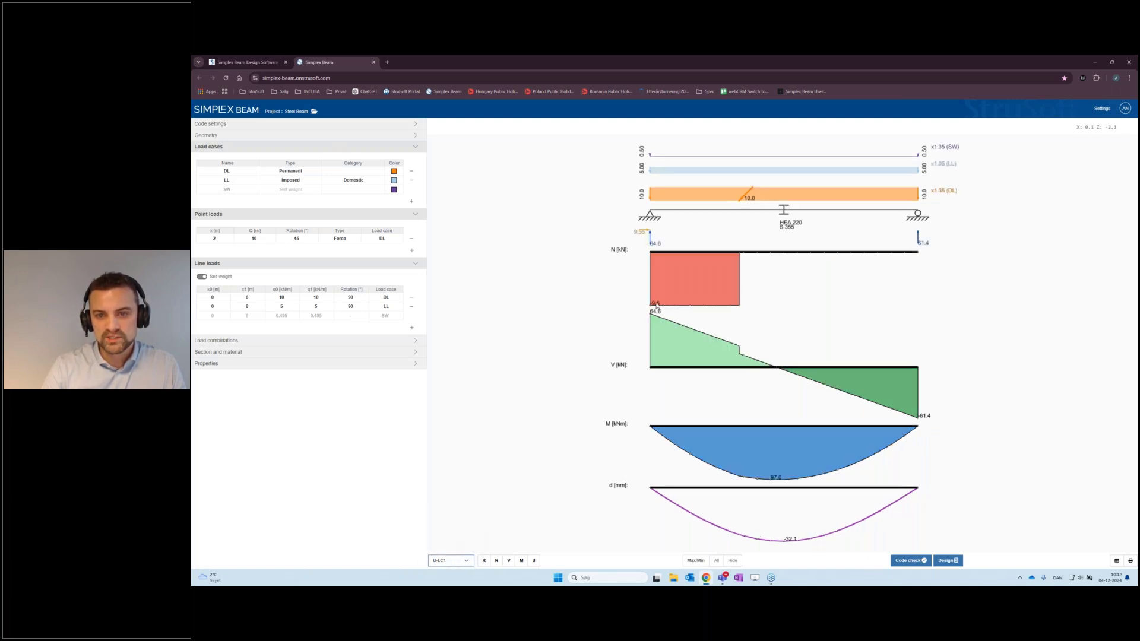
left_click(466, 560)
left_click(452, 551)
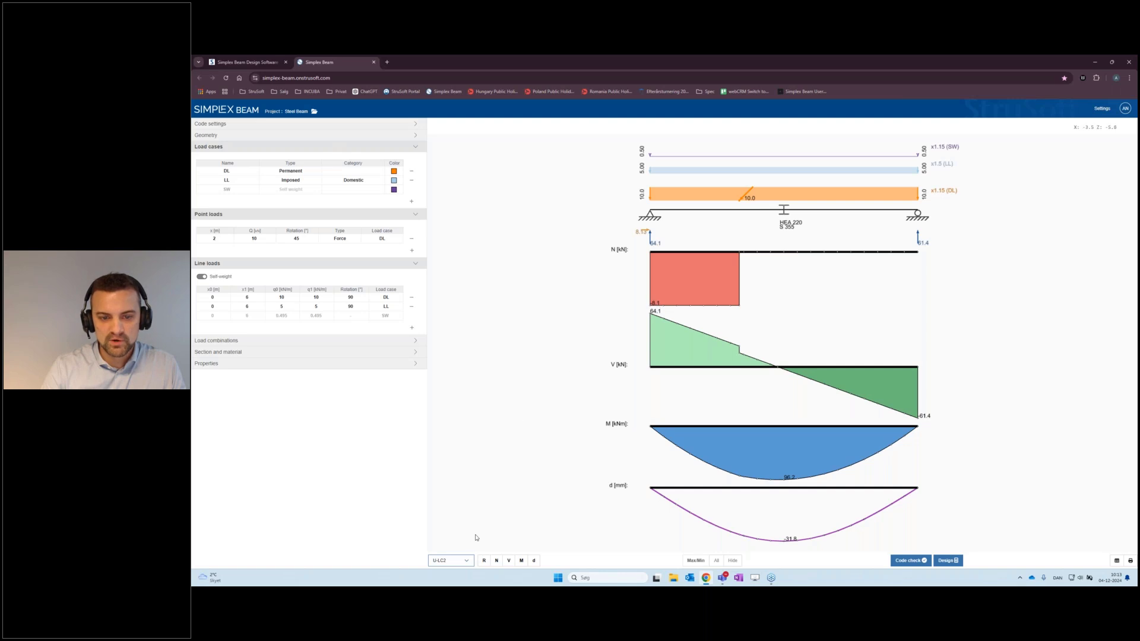
left_click(465, 561)
left_click(450, 525)
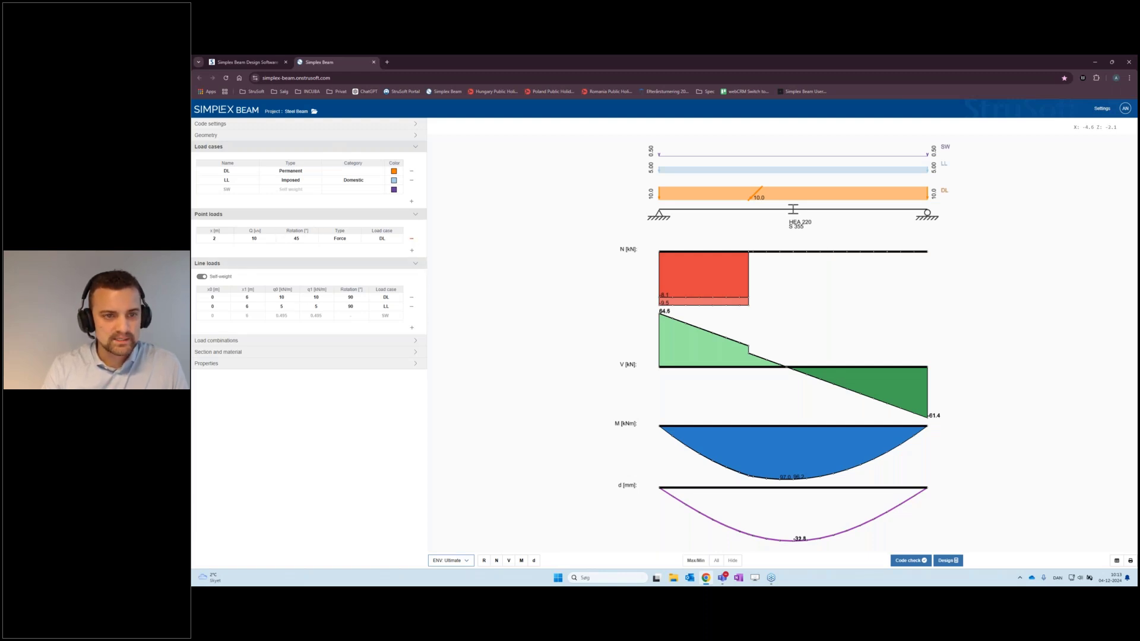
- Delete the rotated DL point load and hide the normal force diagram
left_click(412, 240)
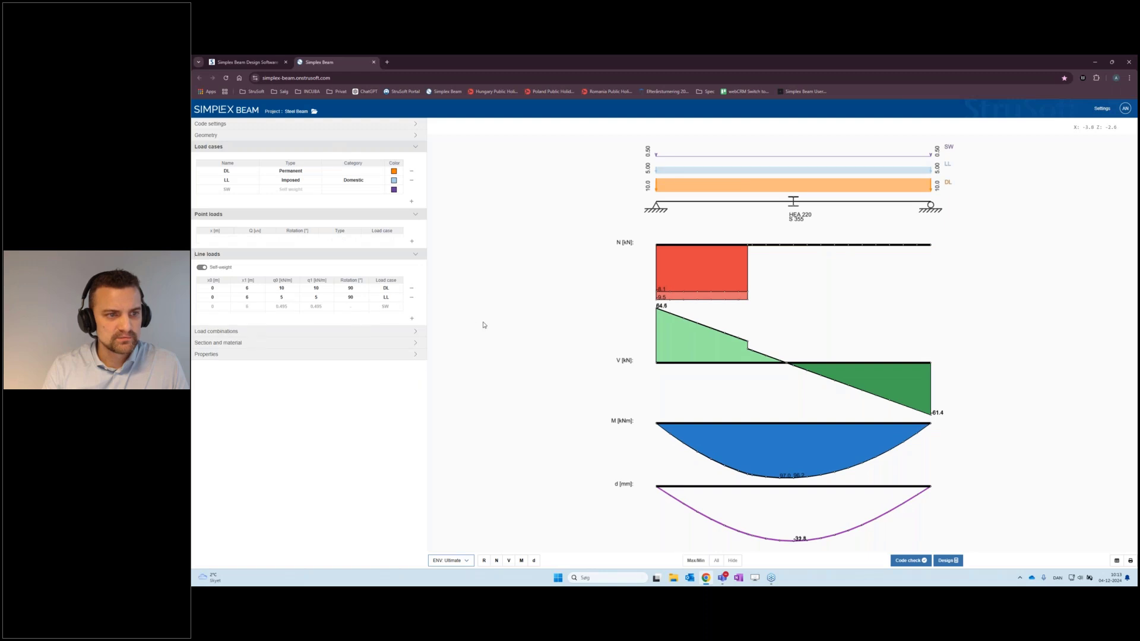
left_click(497, 561)
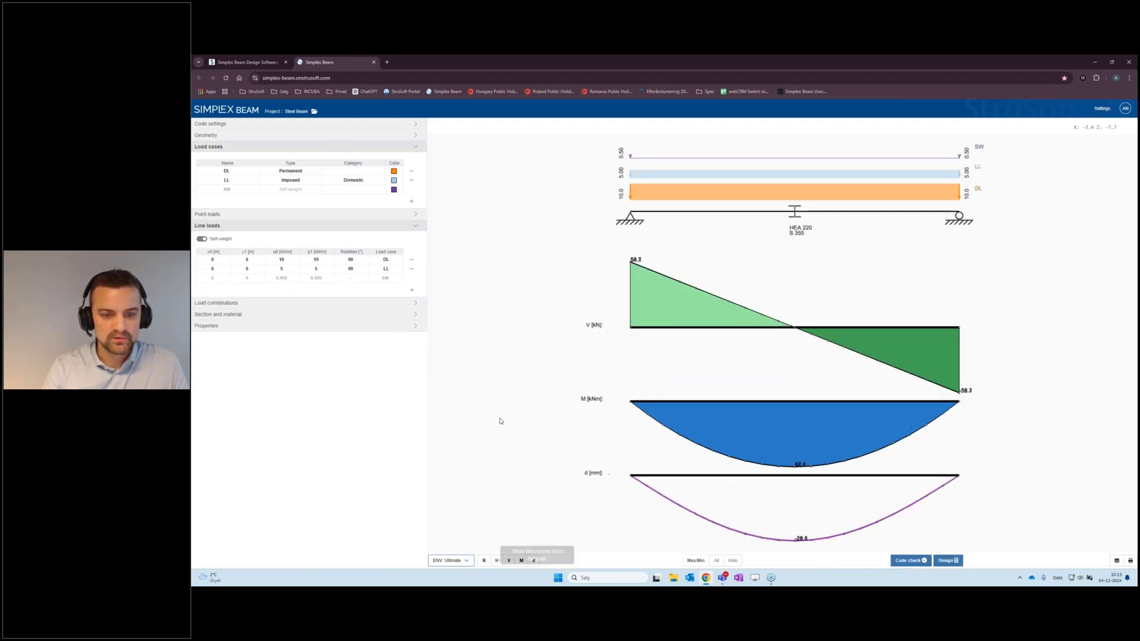
- Hide the deflection diagram, collapse the load case and line load settings, and show the load combinations
left_click(533, 561)
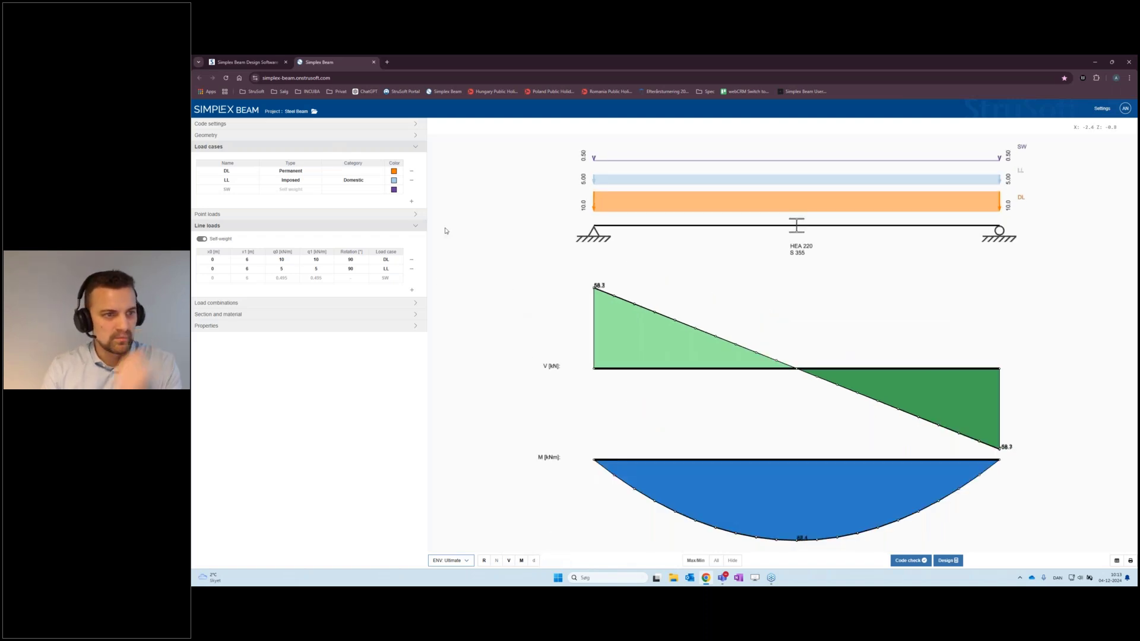
left_click(415, 228)
left_click(415, 147)
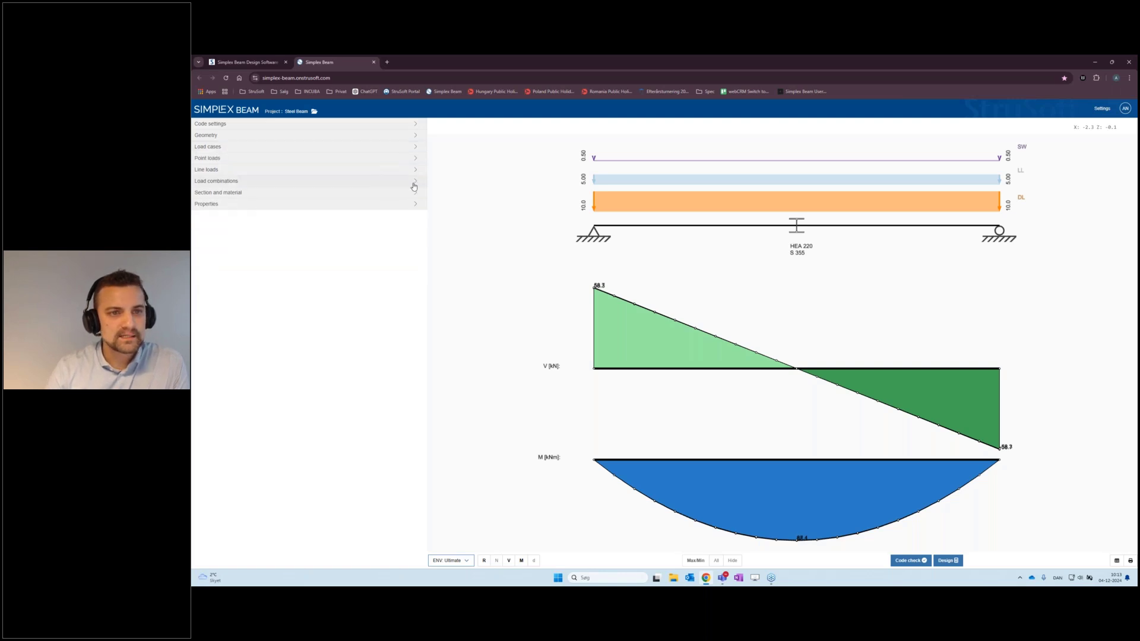
left_click(398, 181)
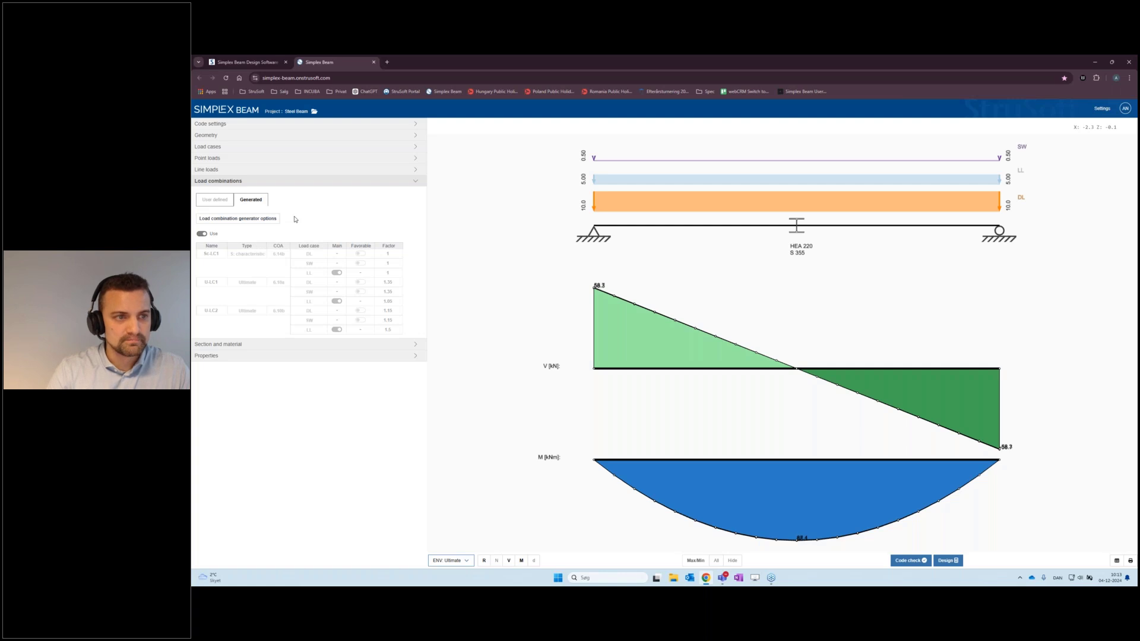
- Disable the generated load combinations and add a user-defined combination named "Load comb 1"
left_click(203, 234)
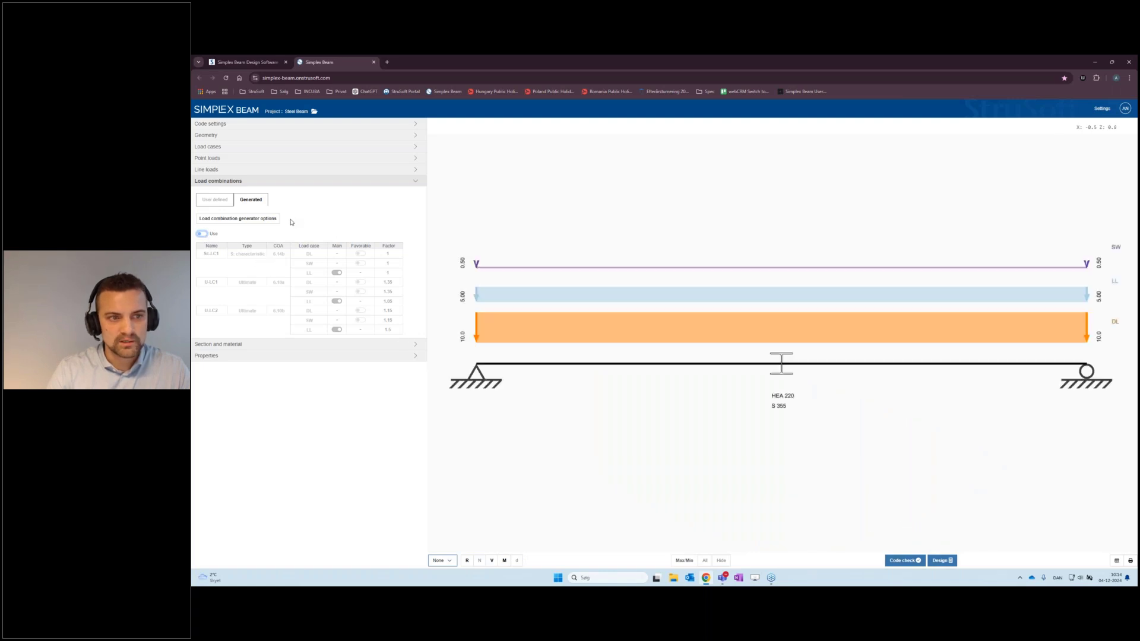
left_click(219, 204)
left_click(223, 240)
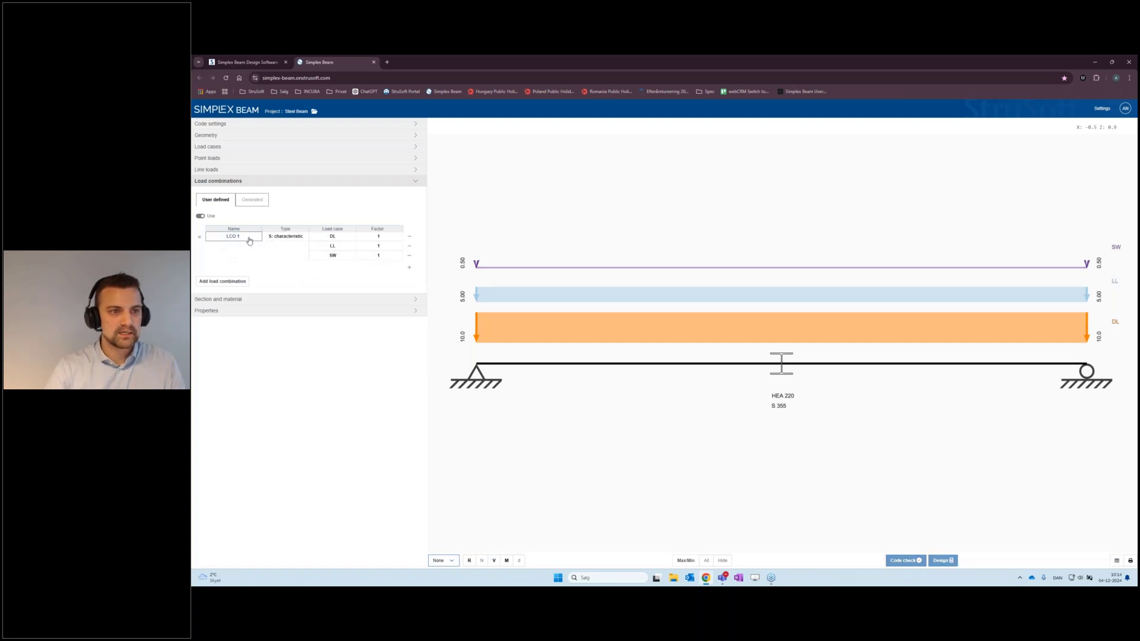
left_click_drag(240, 240, 211, 240)
type("L")
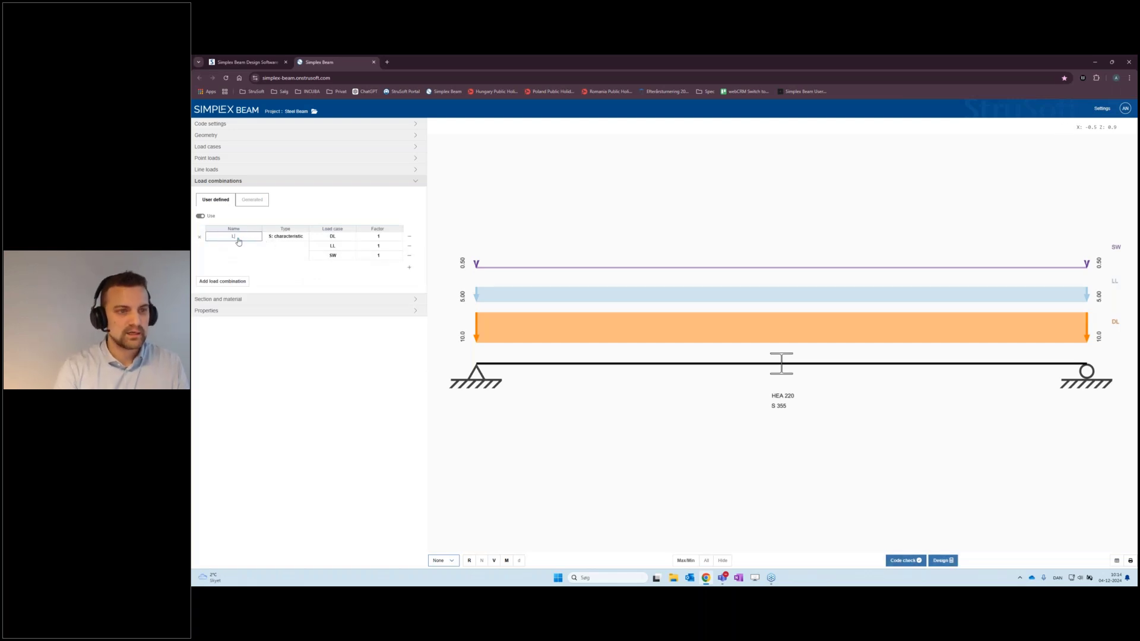
type("oad comb 1")
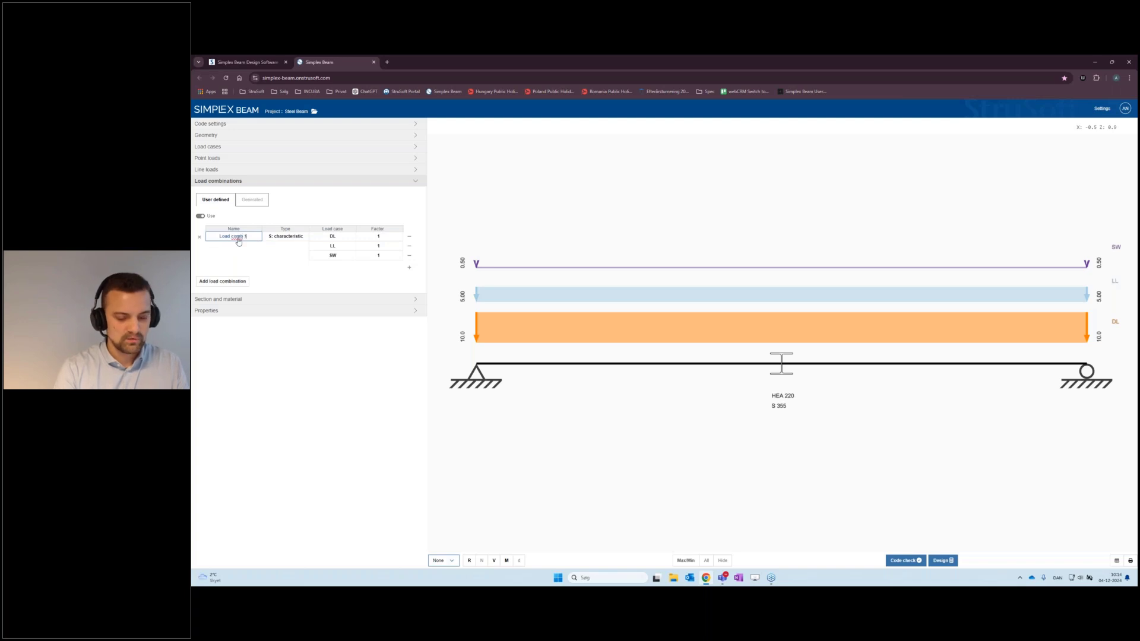
key("Return")
- Set the type of Load comb 1 to Ultimate and its LL load case factor to 1.5
left_click(283, 240)
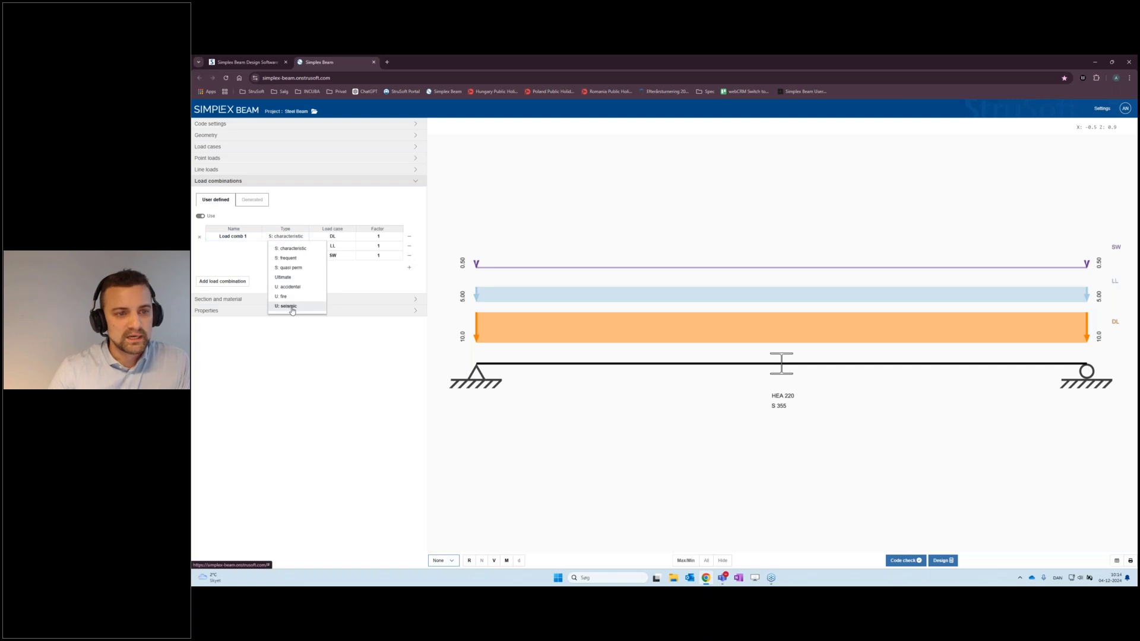
left_click(291, 278)
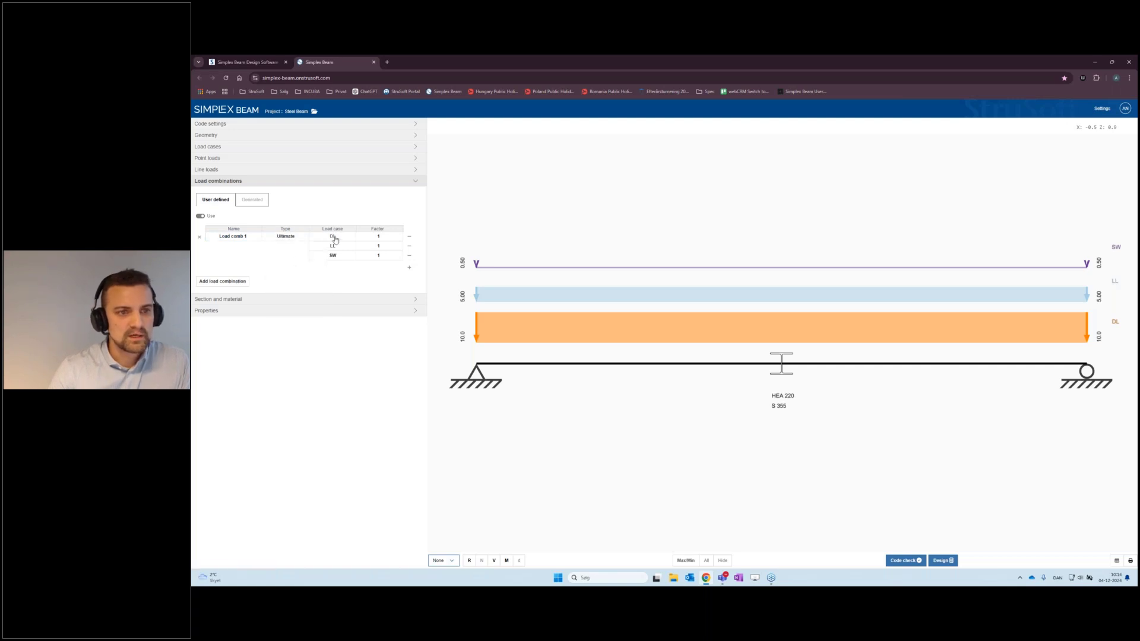
left_click(386, 239)
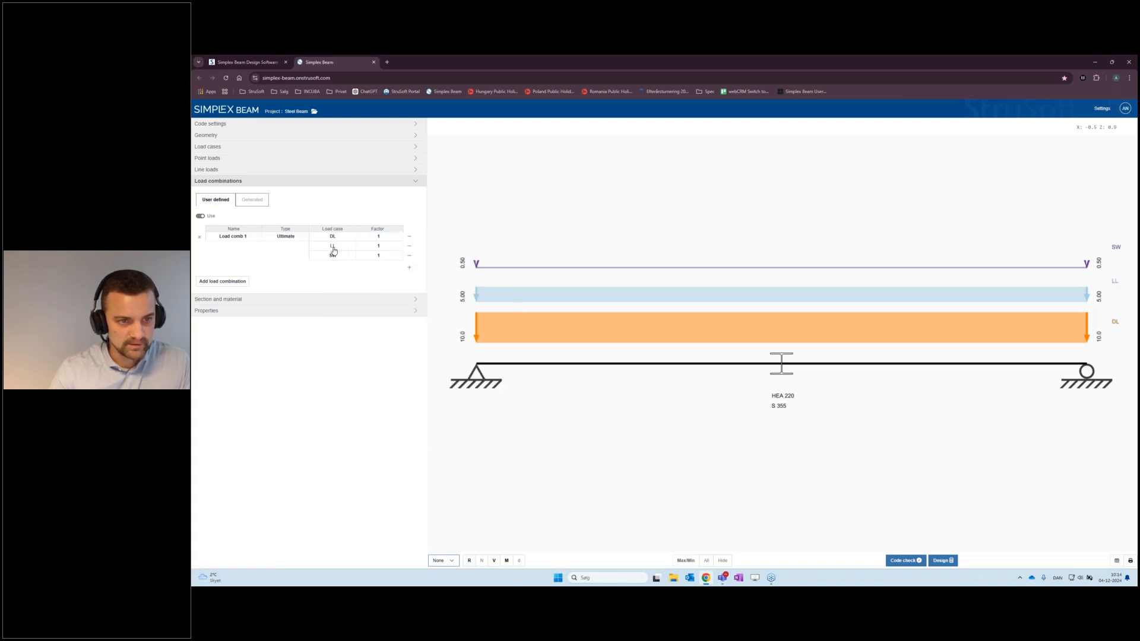
left_click(397, 247)
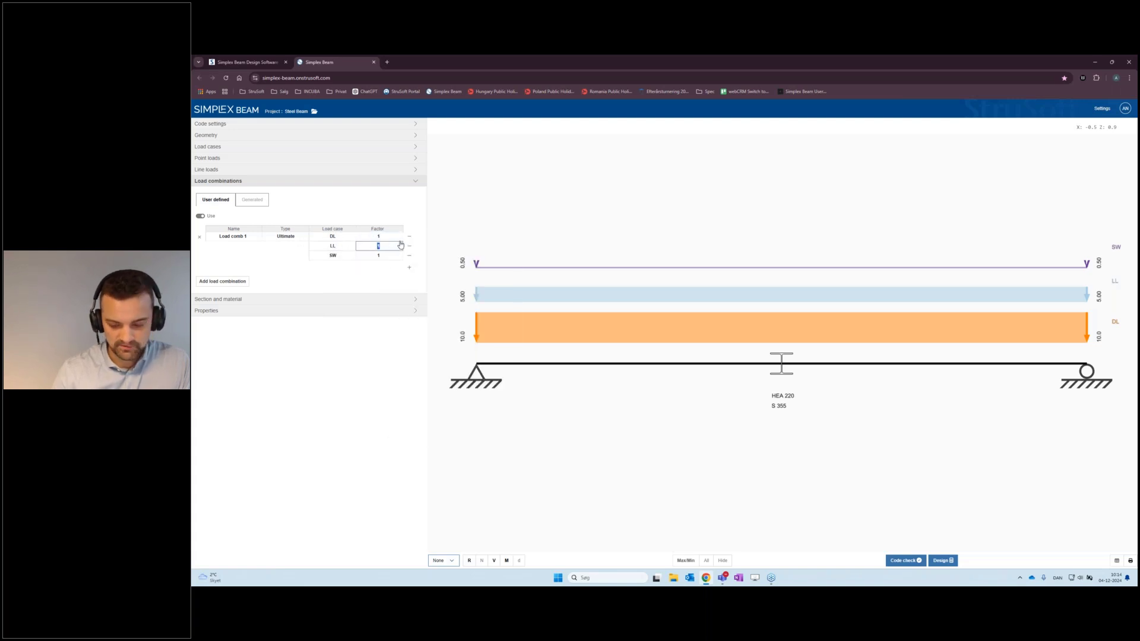
type("1.5")
key("Return")
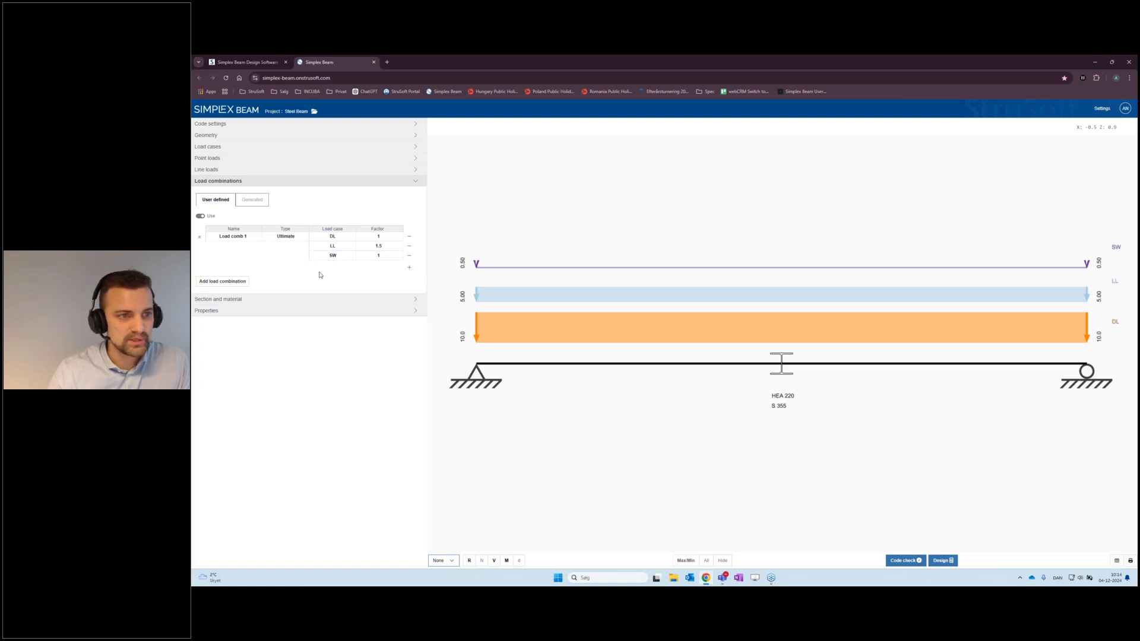
- Delete the user-defined load combination and turn the generated load combinations back on
left_click(200, 237)
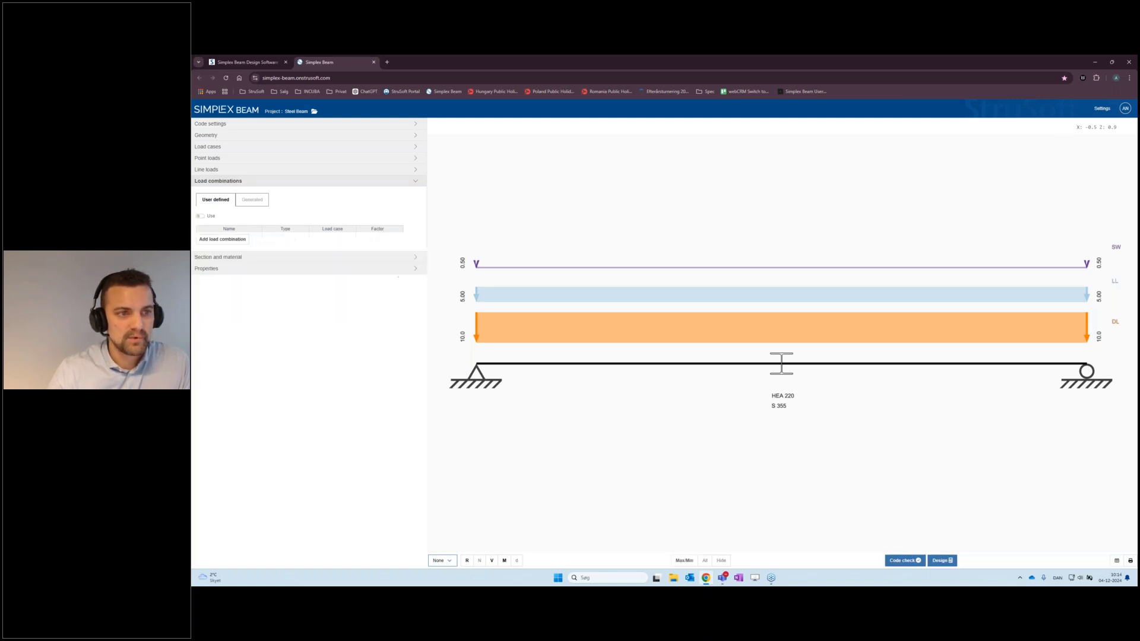
left_click(253, 204)
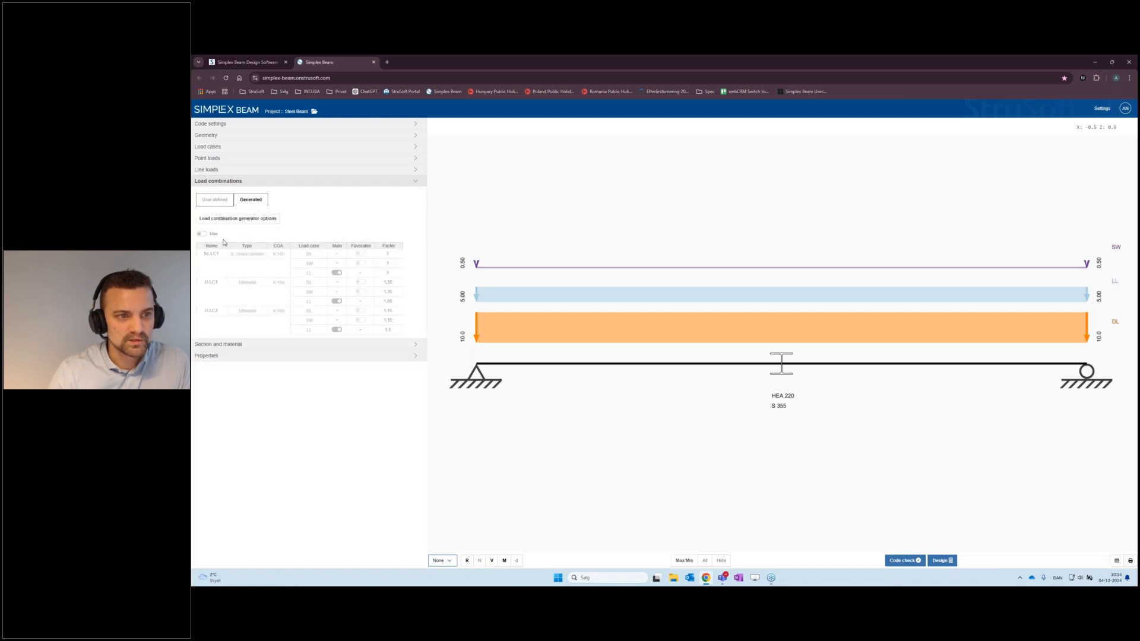
left_click(203, 235)
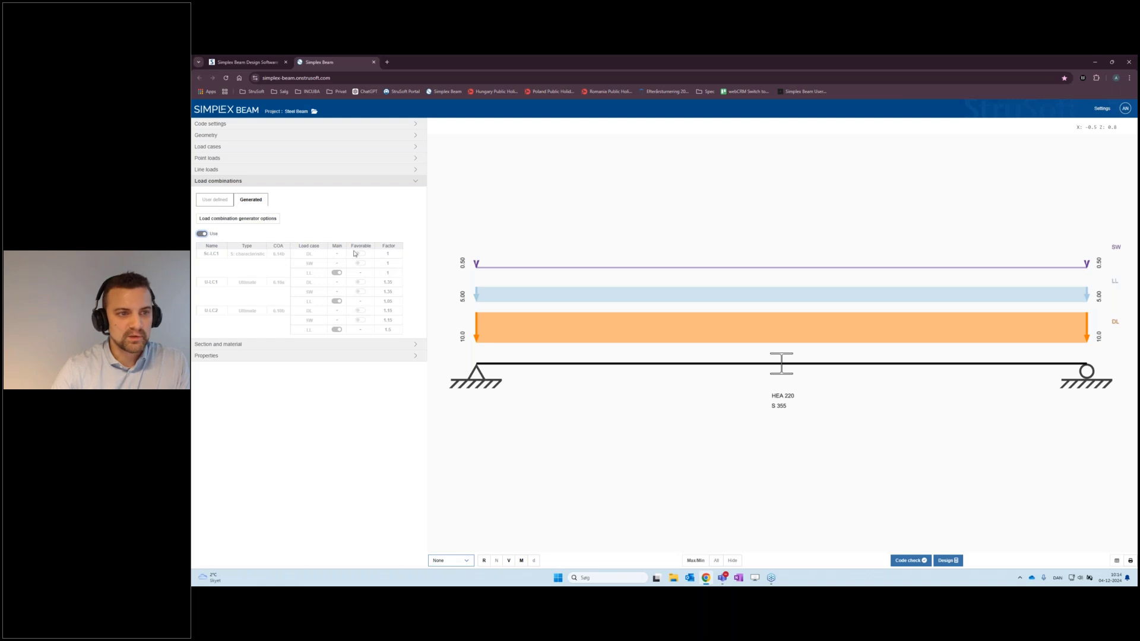
- In the load combination generator options, remove load case LL from the chosen load cases and add it back
left_click(233, 223)
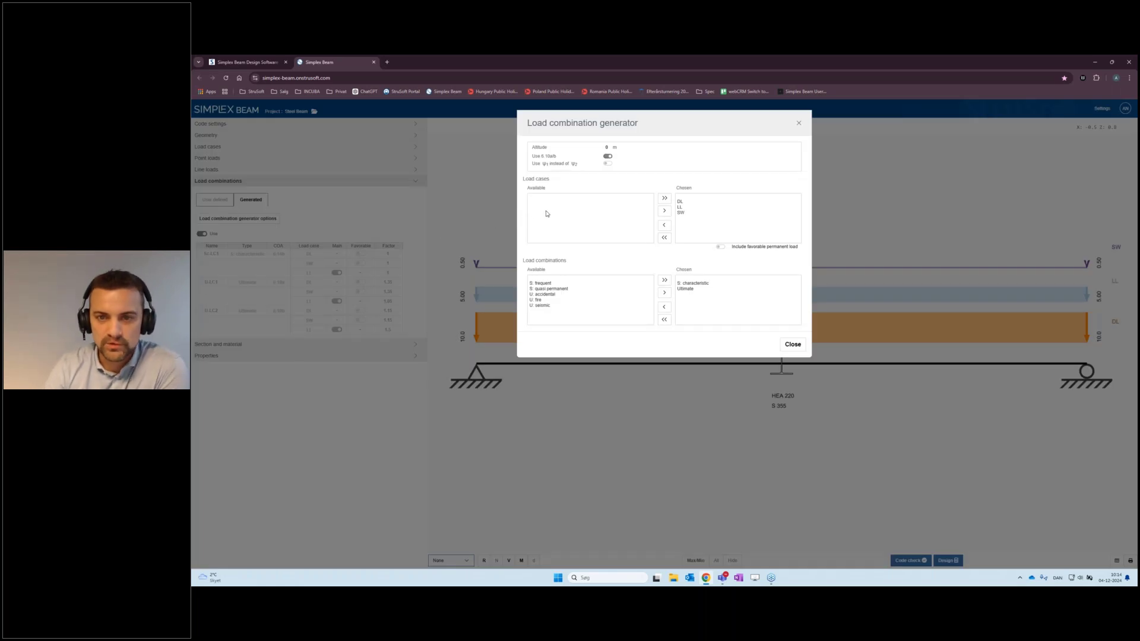
left_click(681, 208)
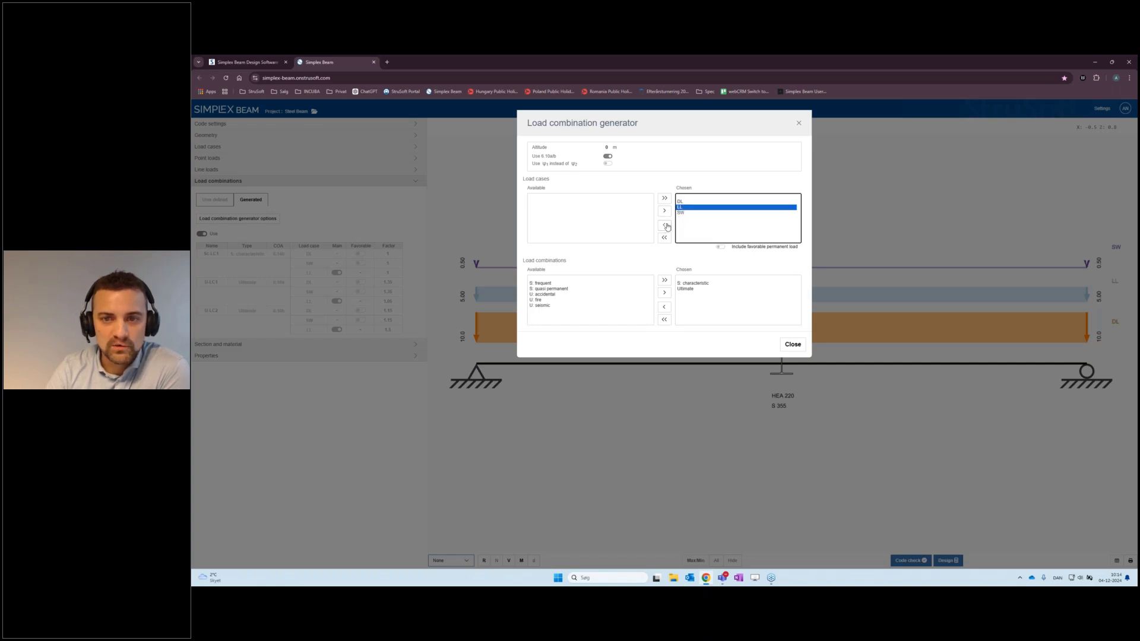
left_click(666, 226)
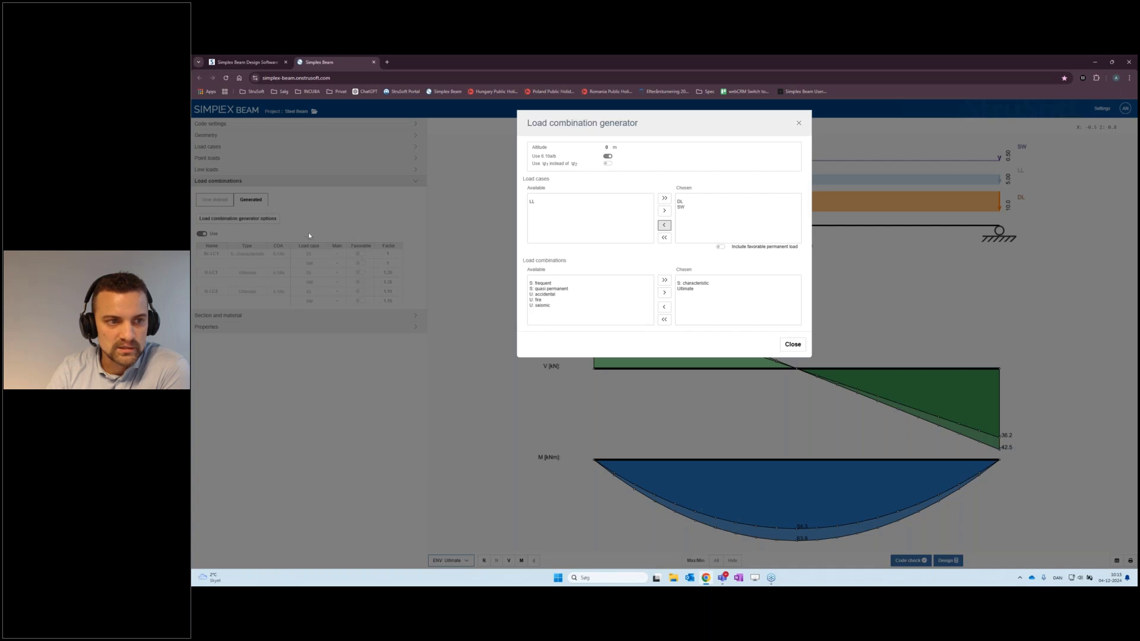
left_click(536, 204)
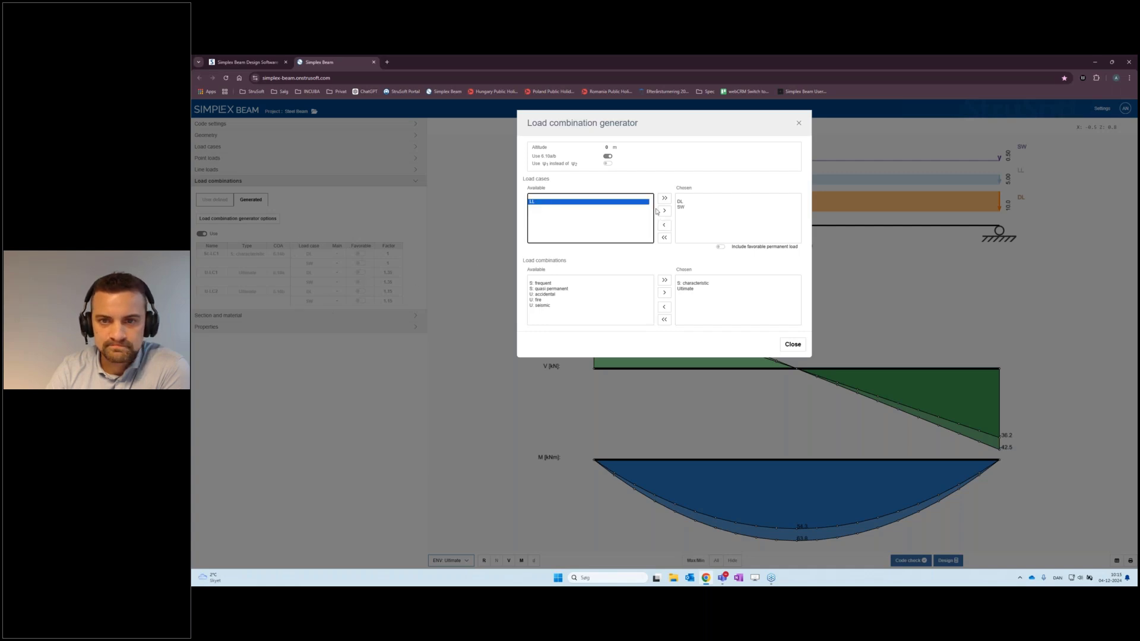
left_click(664, 211)
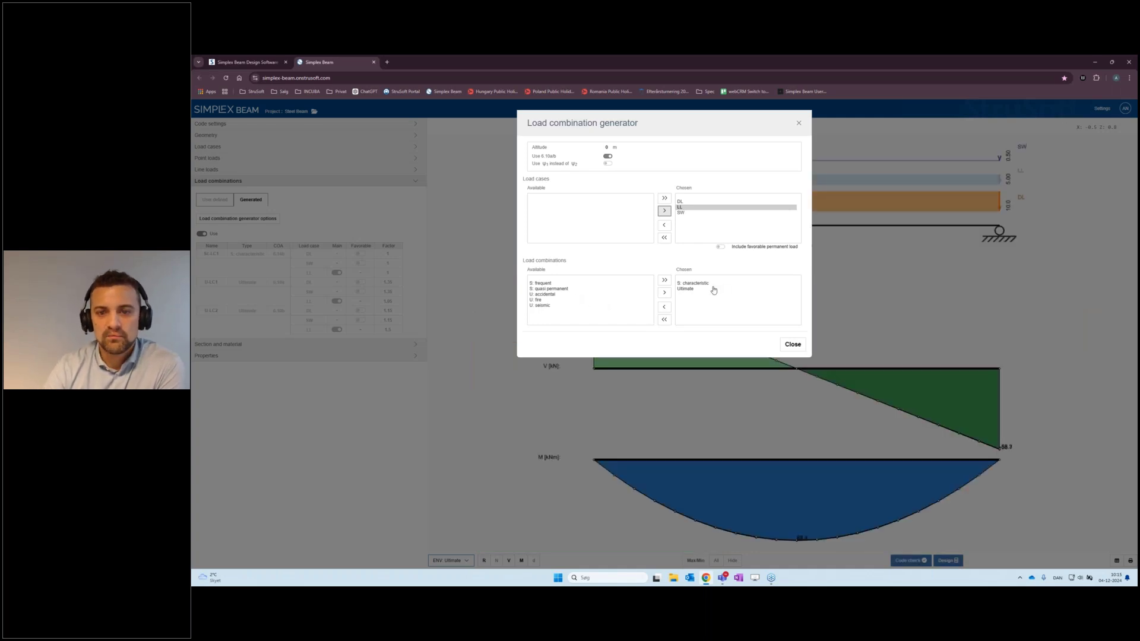
- Remove S: characteristic from the chosen load combinations, leaving Ultimate in the generator
left_click(707, 284)
left_click(693, 290)
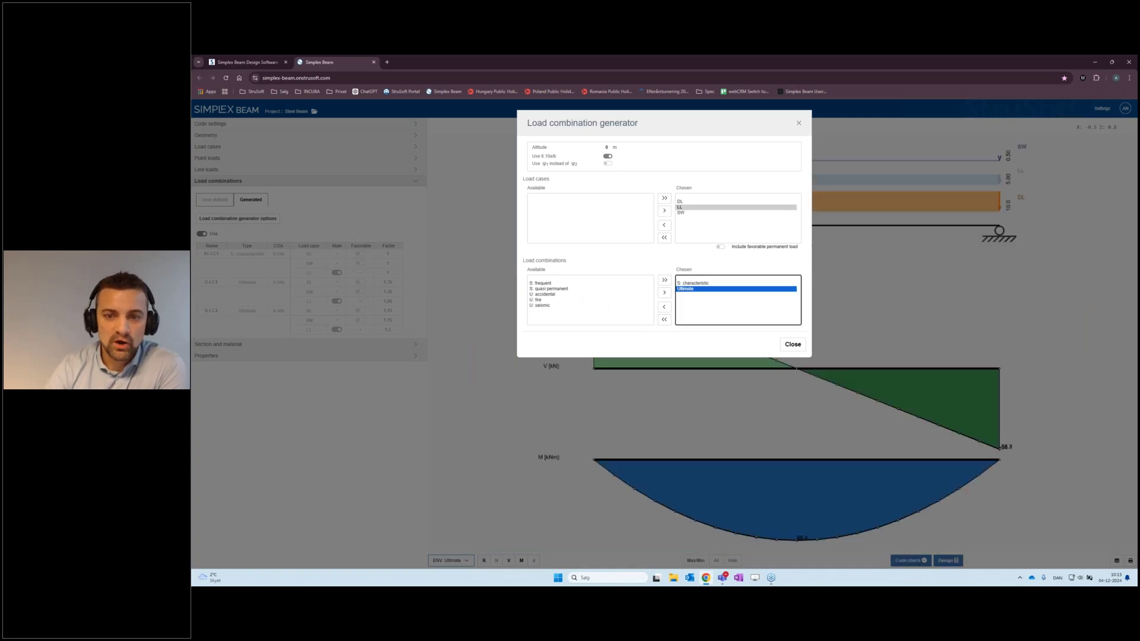
left_click(696, 284)
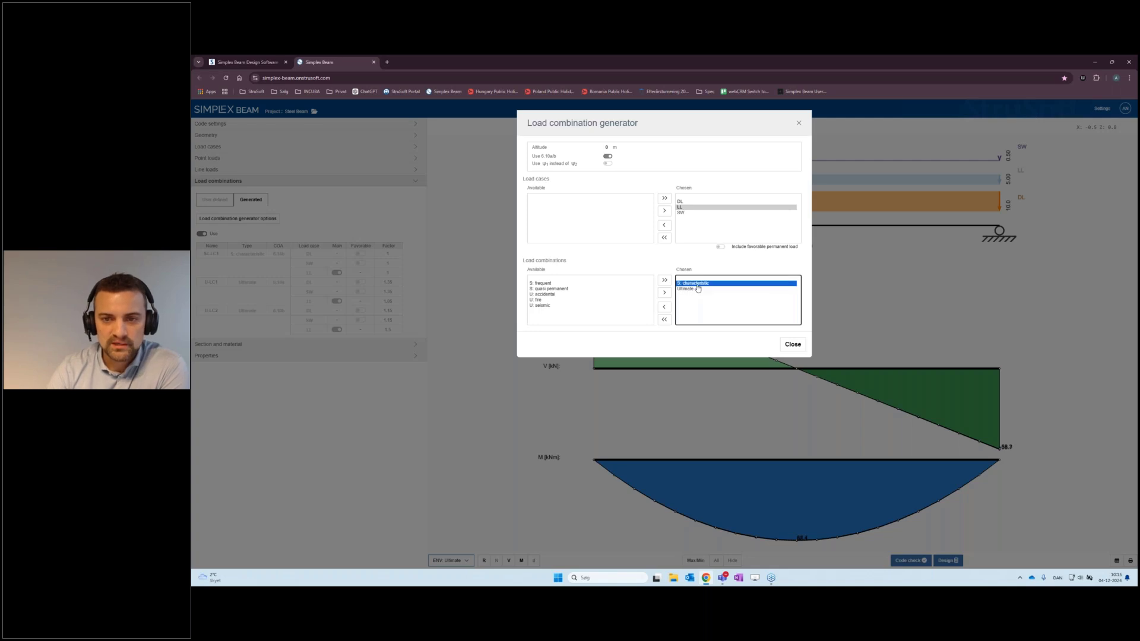
left_click(666, 308)
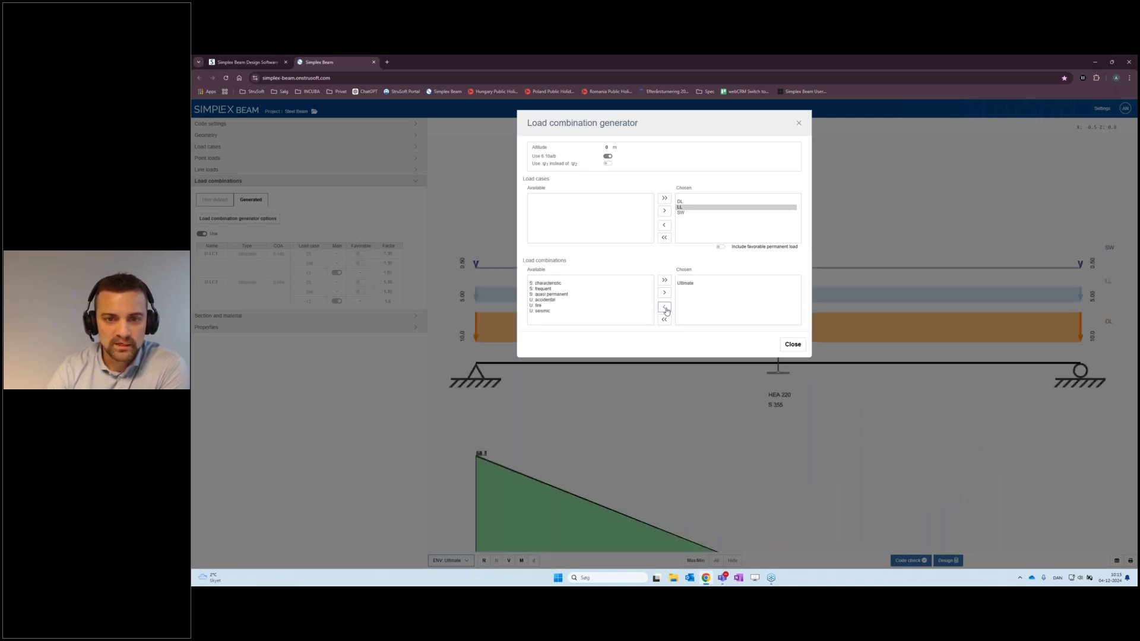
- Add U: fire to the chosen load combinations, remove it again, and close the generator
left_click(553, 305)
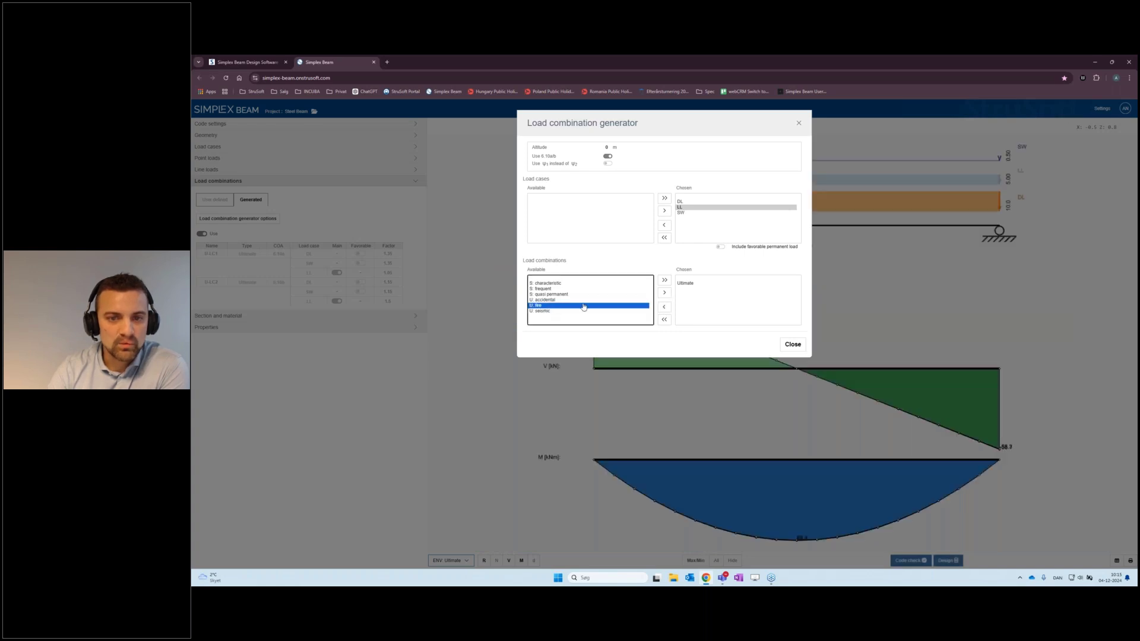
left_click(664, 293)
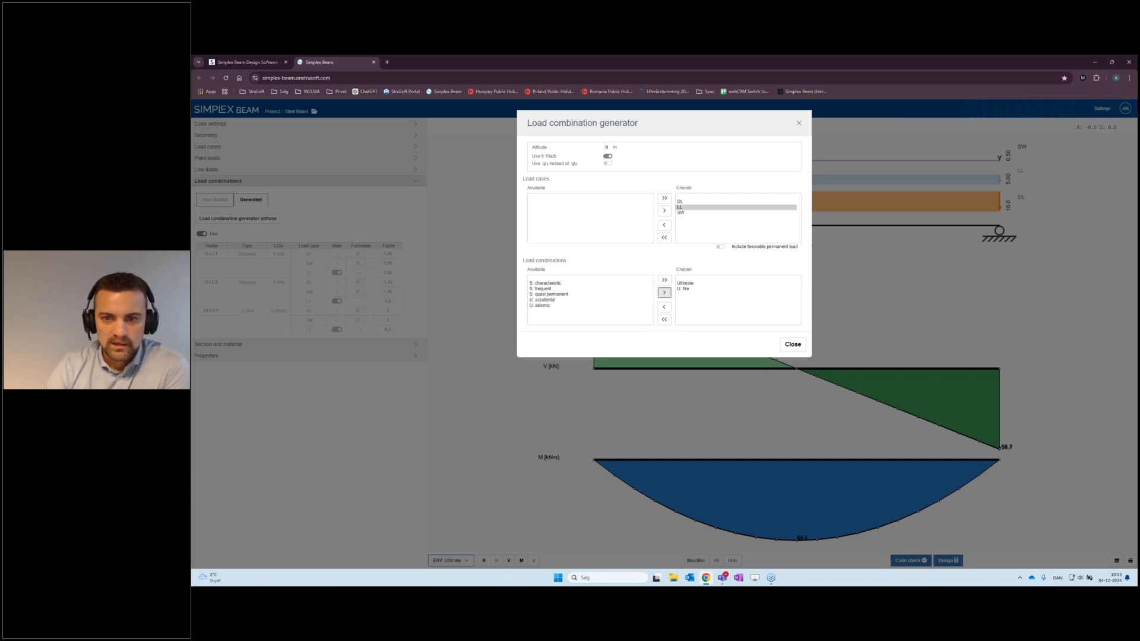
left_click(686, 289)
left_click(669, 308)
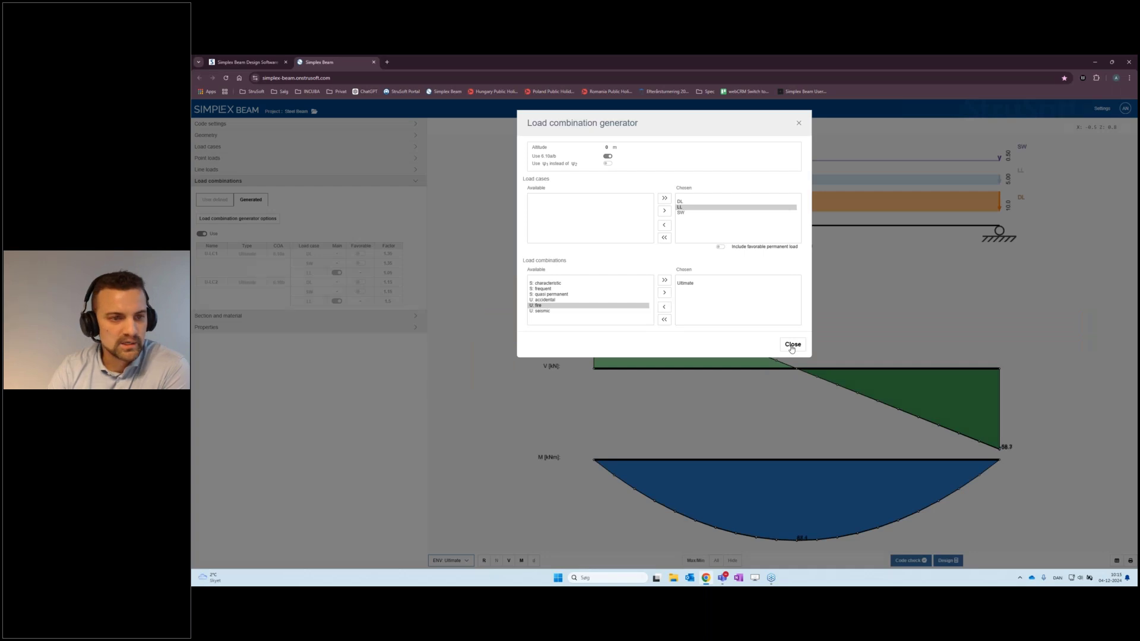
left_click(792, 345)
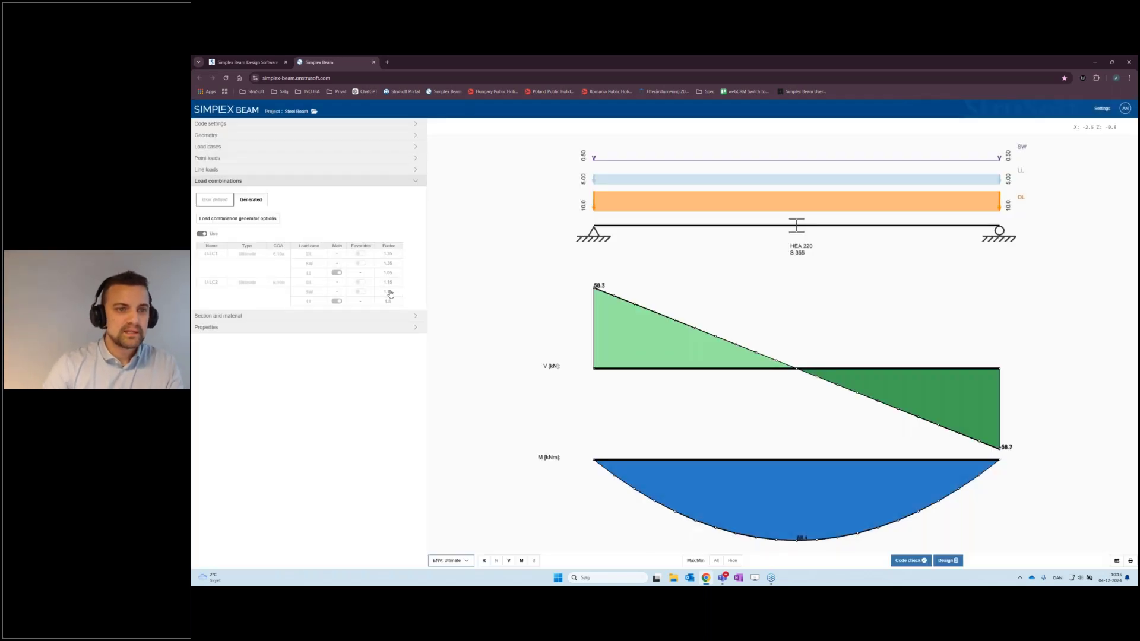
- Set the national annex in the code settings to Denmark
left_click(250, 124)
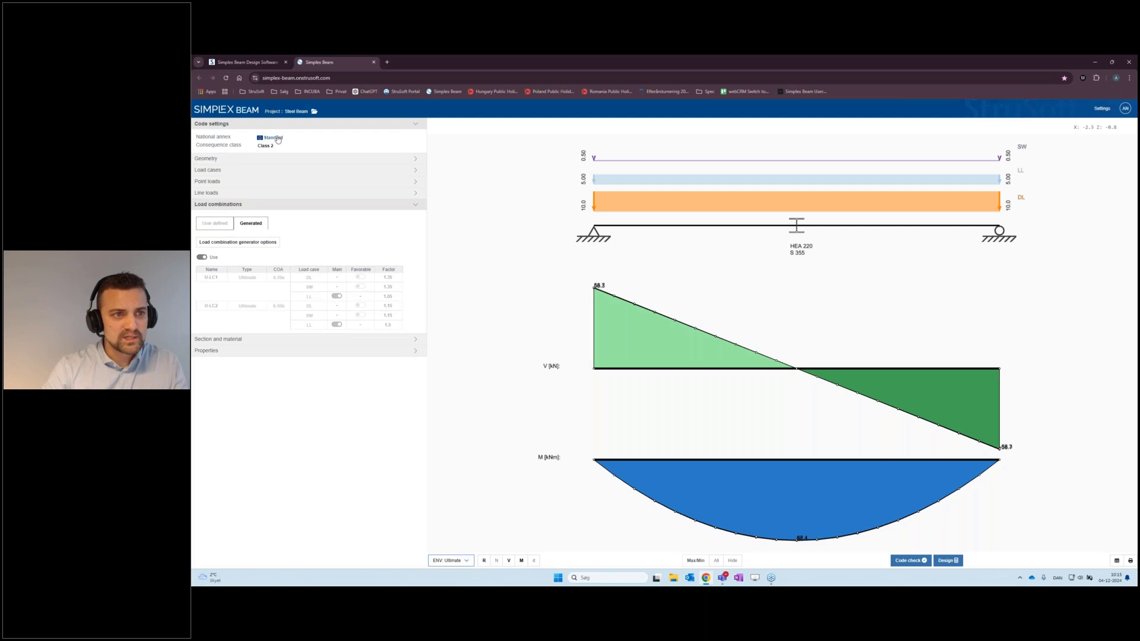
left_click(278, 139)
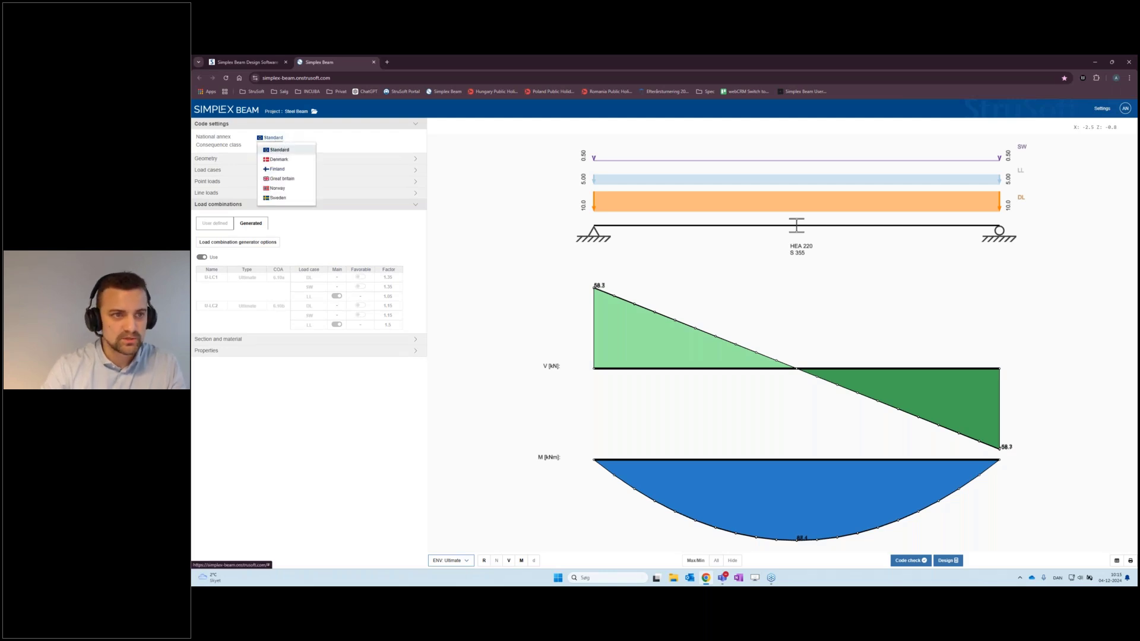
left_click(304, 160)
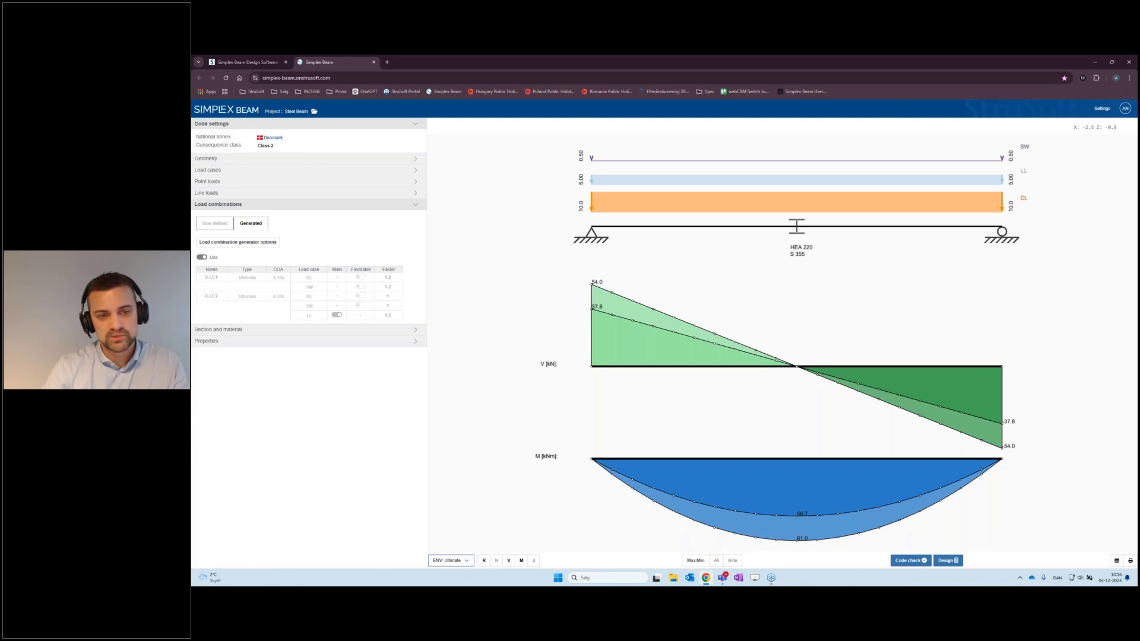
- Switch the national annex to Sweden and return it to Standard
left_click(279, 140)
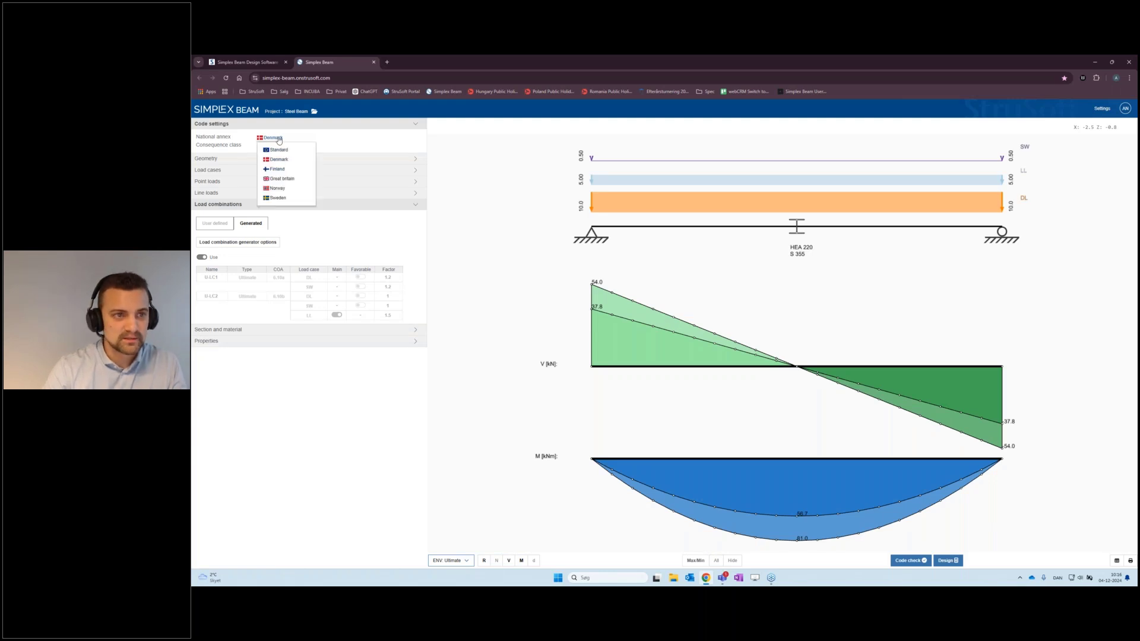
left_click(286, 200)
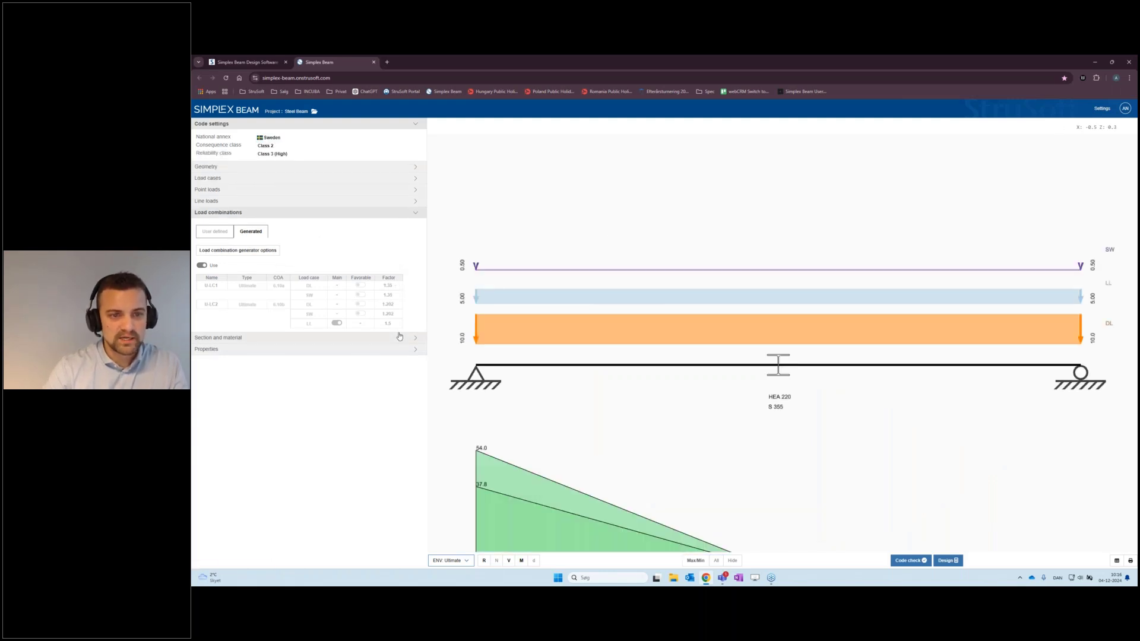
left_click(275, 139)
left_click(280, 150)
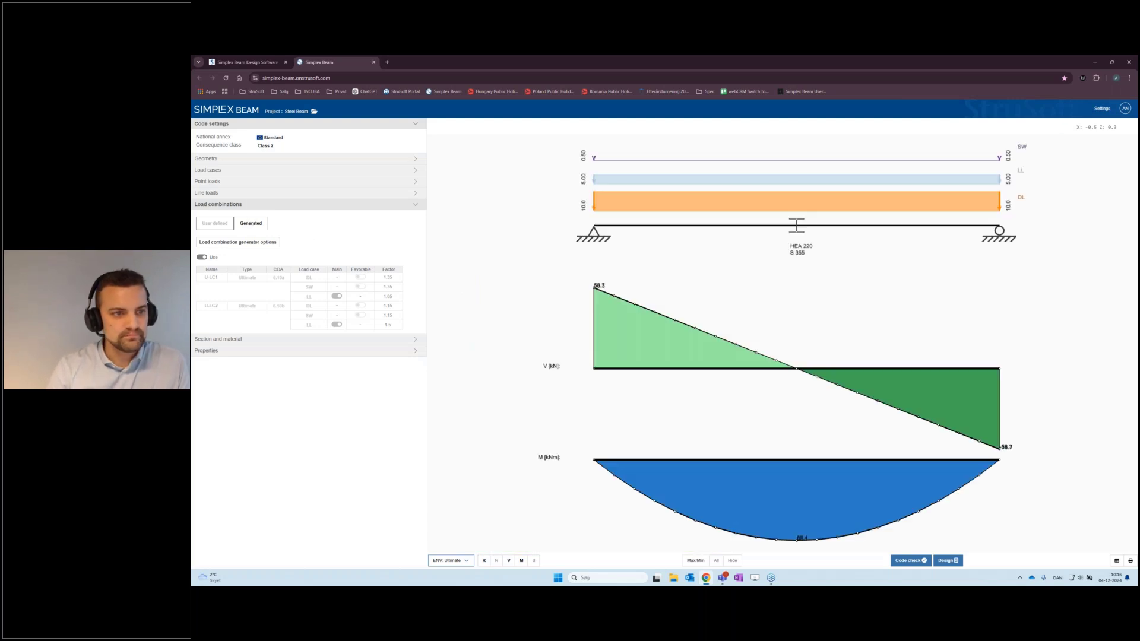
- Set the beam's section to standard steel IPE 160 with material S 235
left_click(309, 207)
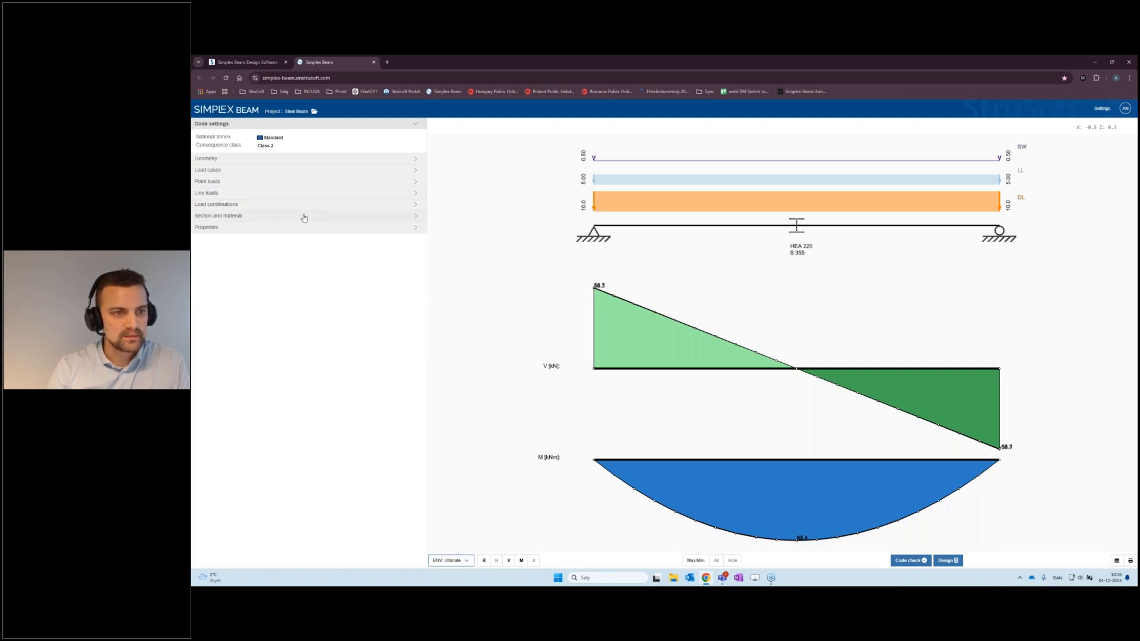
left_click(303, 217)
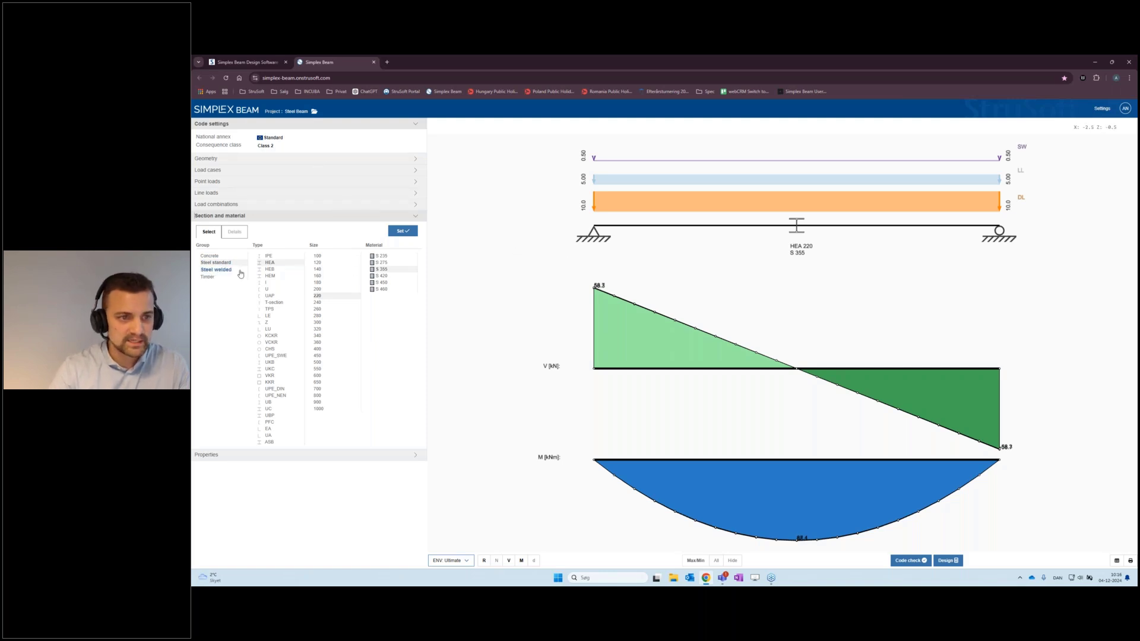
left_click(271, 257)
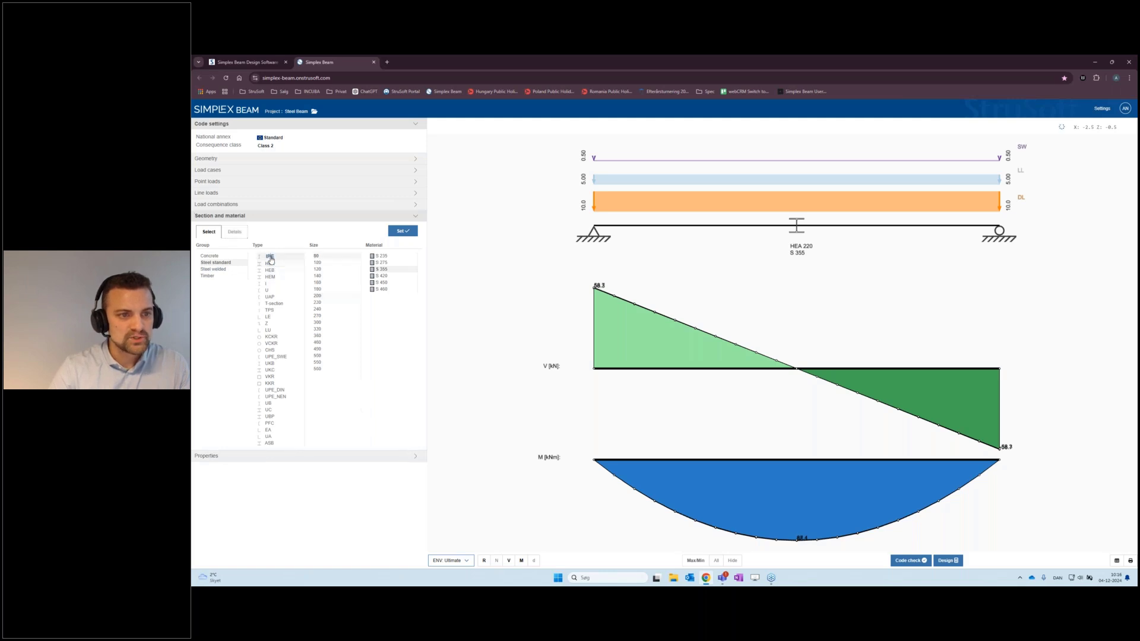
left_click(317, 282)
left_click(385, 257)
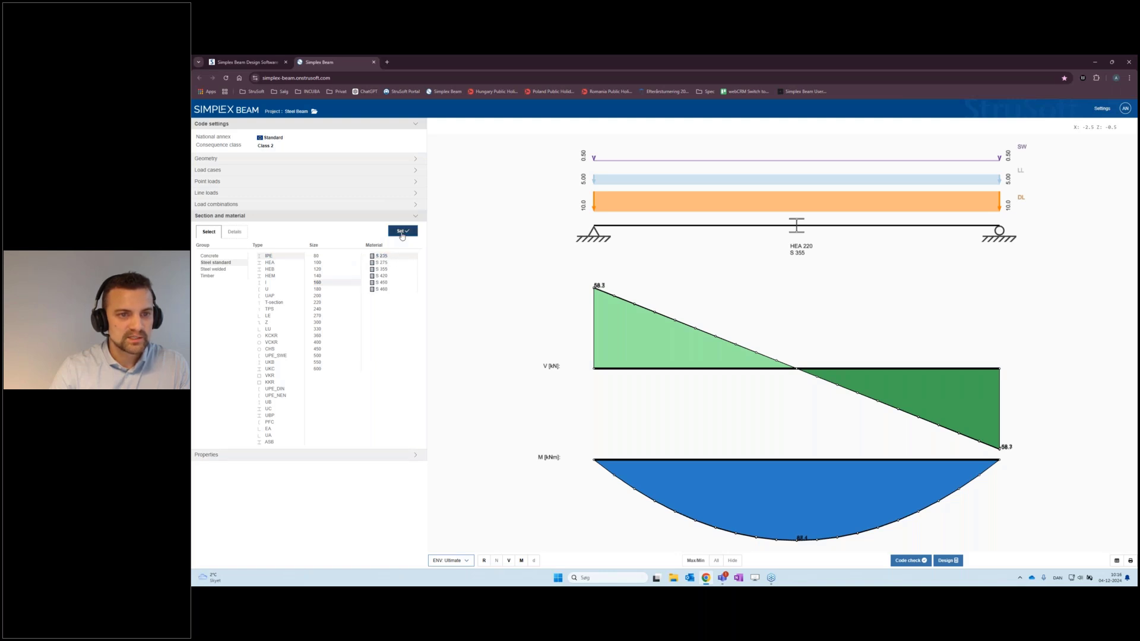
left_click(402, 233)
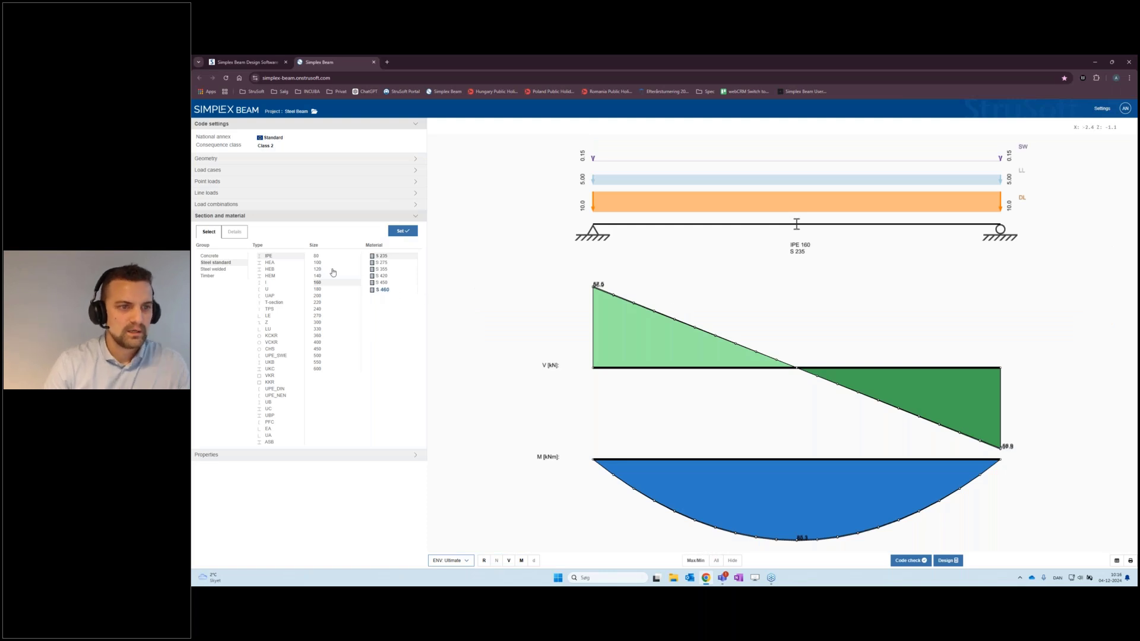
- Examine the section and material details of the IPE 160 profile, including its section properties and material strengths
left_click(234, 232)
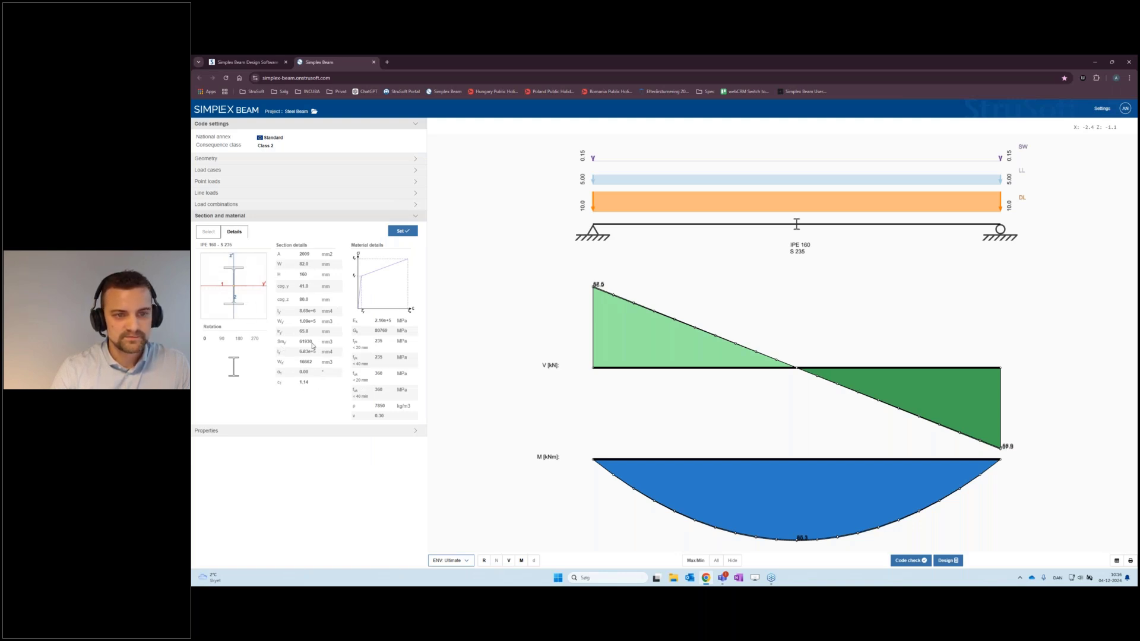
left_click(215, 234)
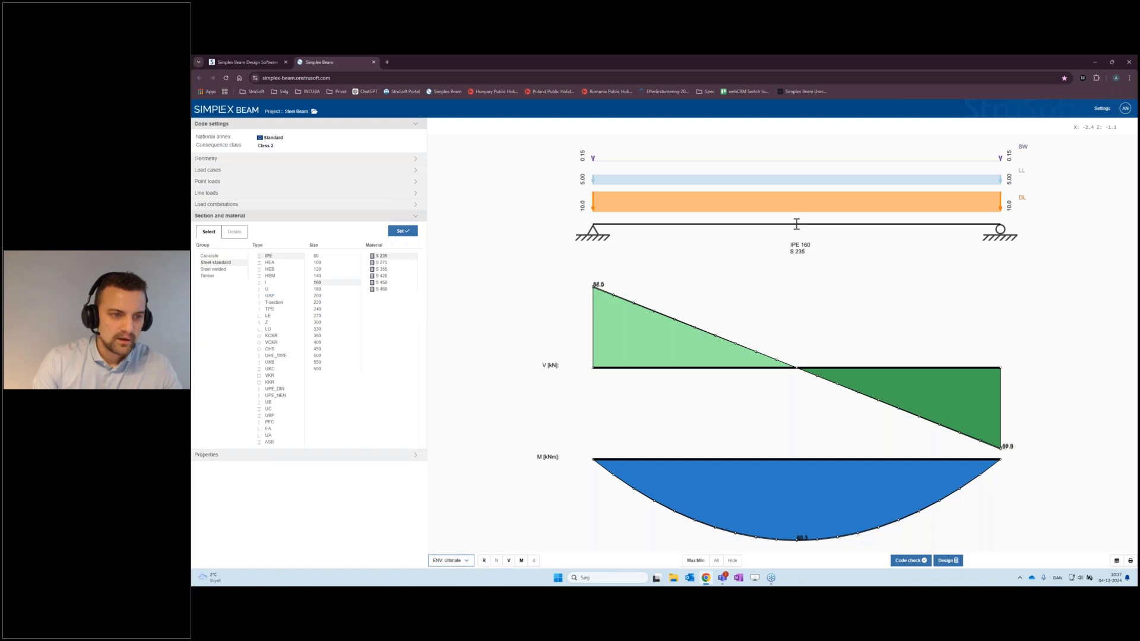
left_click(416, 218)
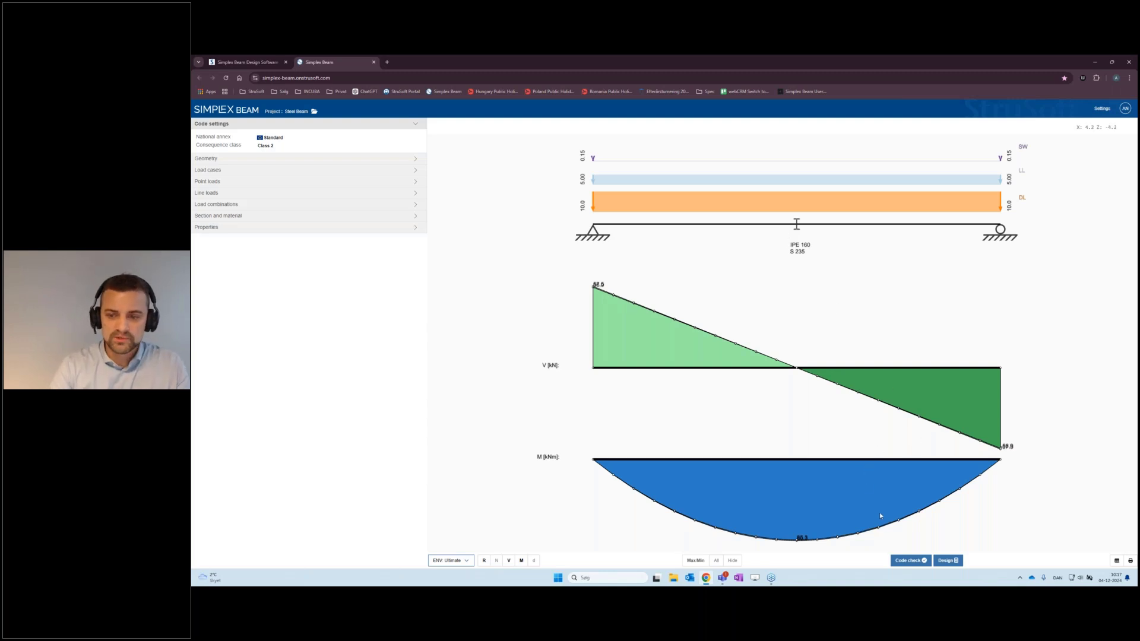
- Run the code check and examine its utilisations and the detailed calculations in the printout report
left_click(917, 563)
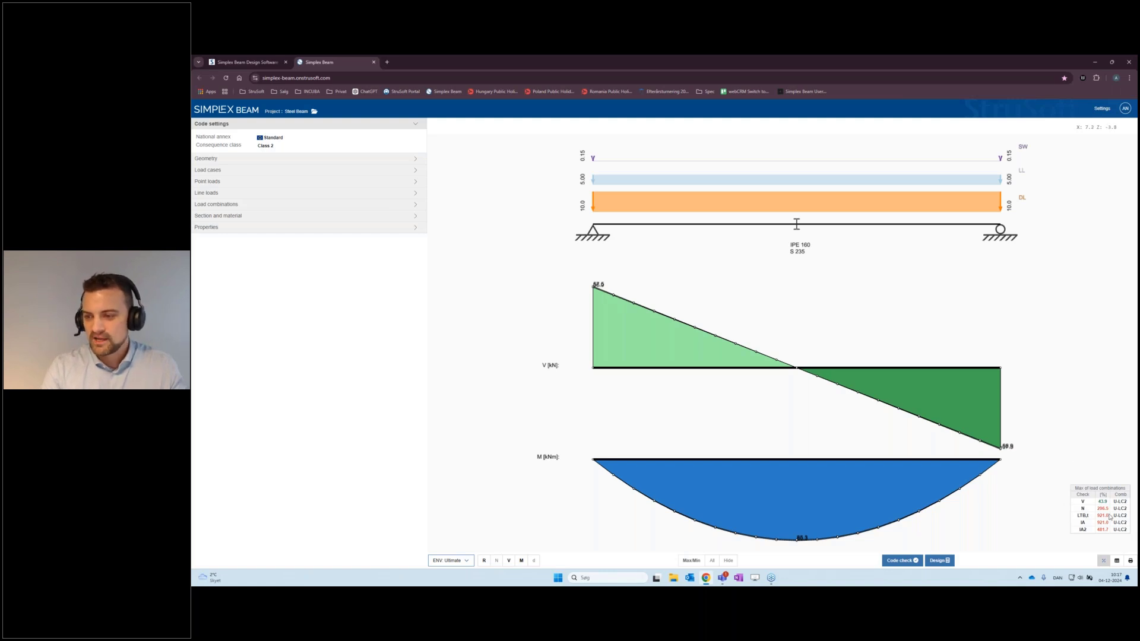
mouse_move(1087, 518)
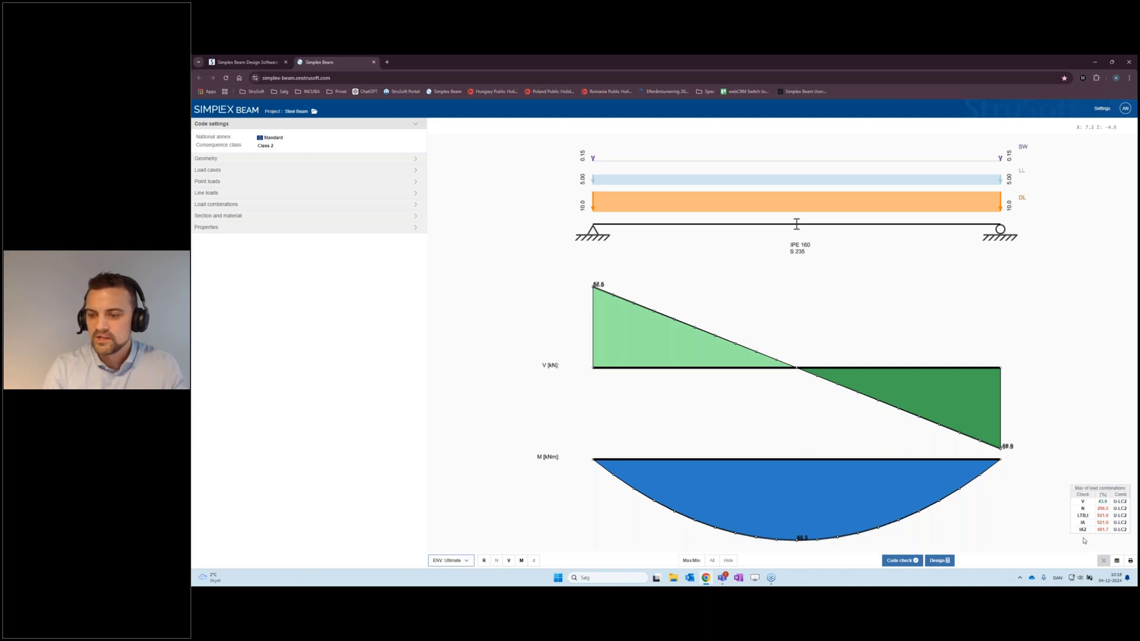
left_click(1131, 562)
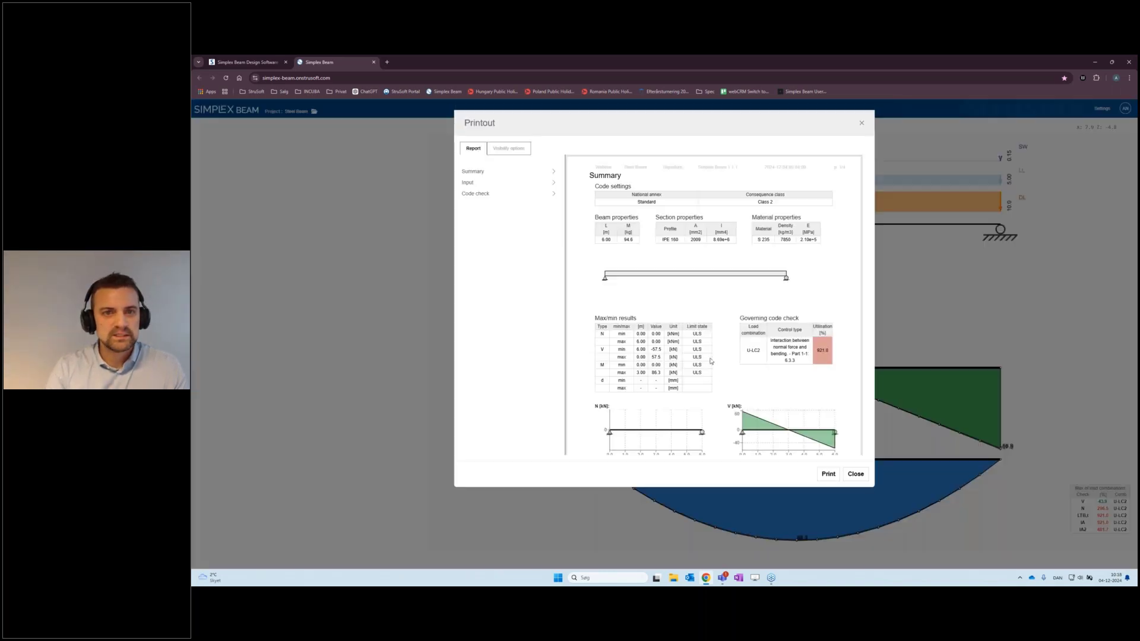
scroll(686, 297, "down", 10)
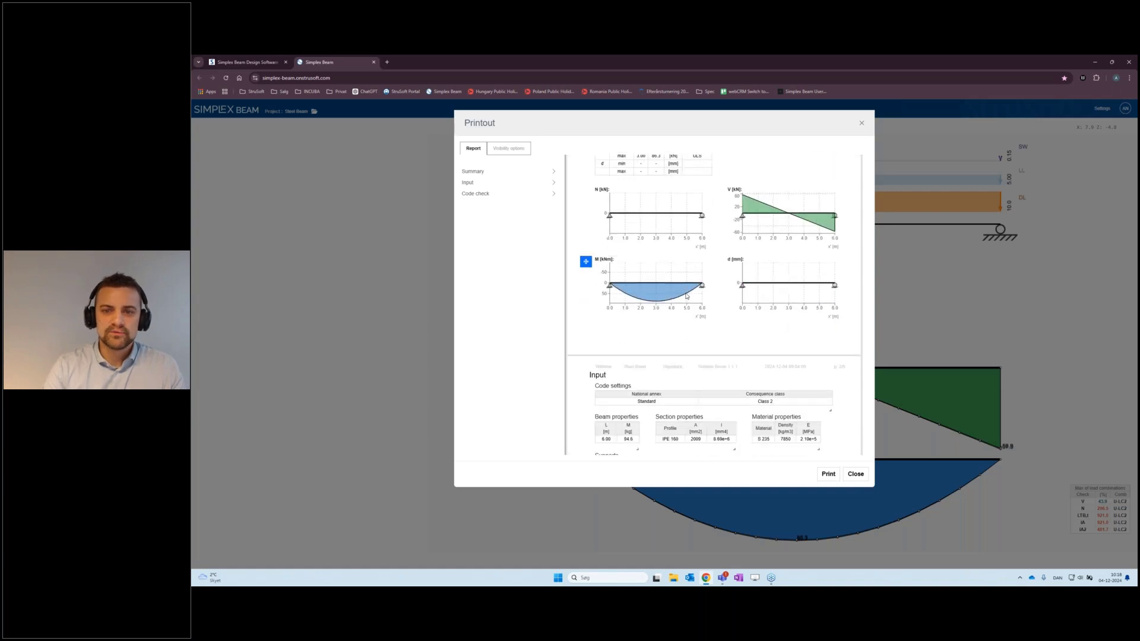
scroll(686, 295, "down", 15)
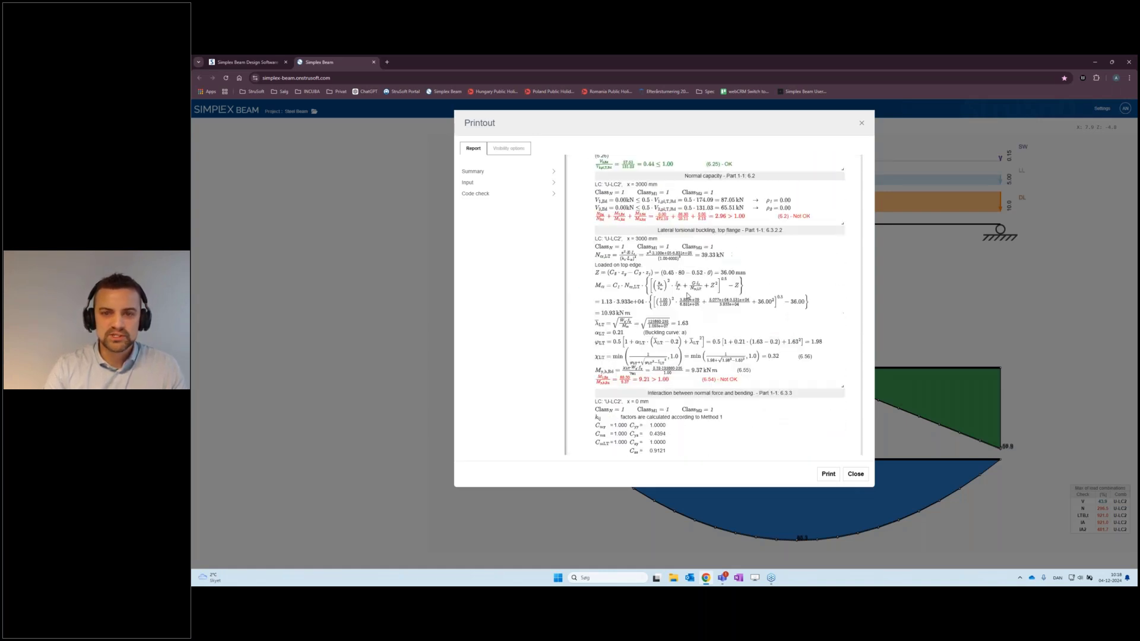
scroll(687, 295, "down", 1)
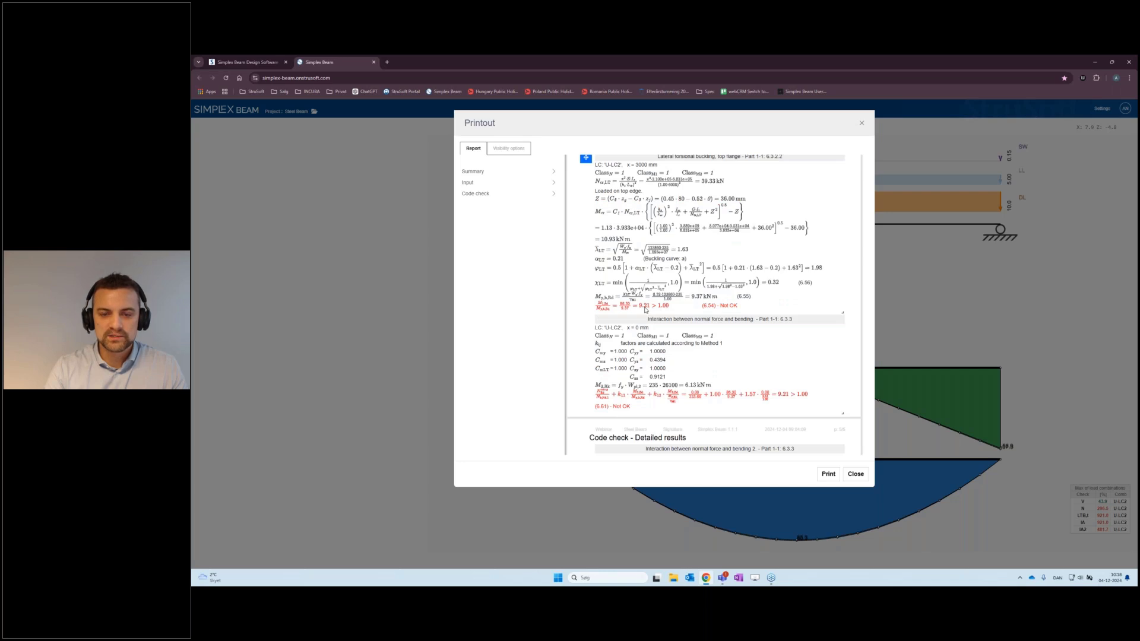
scroll(663, 212, "up", 1)
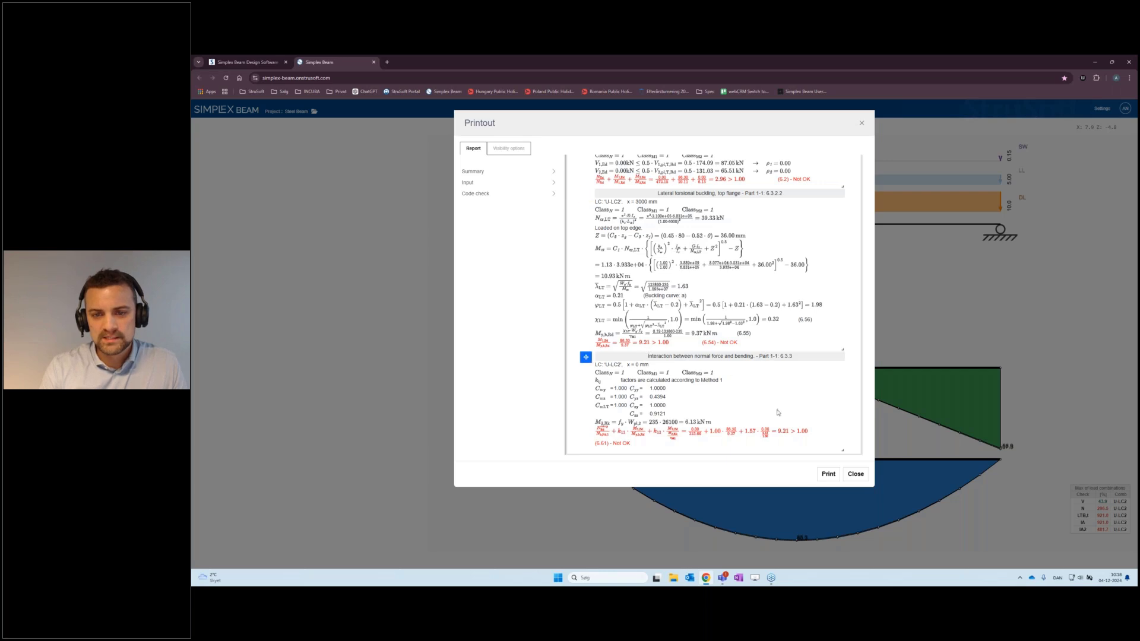
left_click(857, 476)
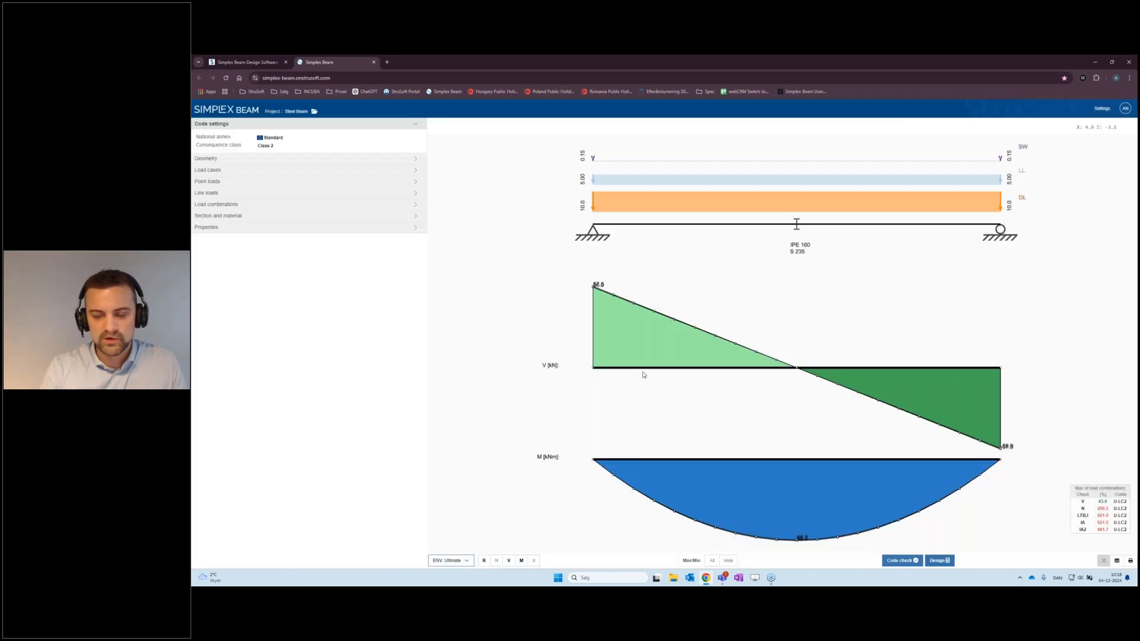
- Open the steel buckling properties and switch the top flange's continuous restraint on and back off
left_click(236, 229)
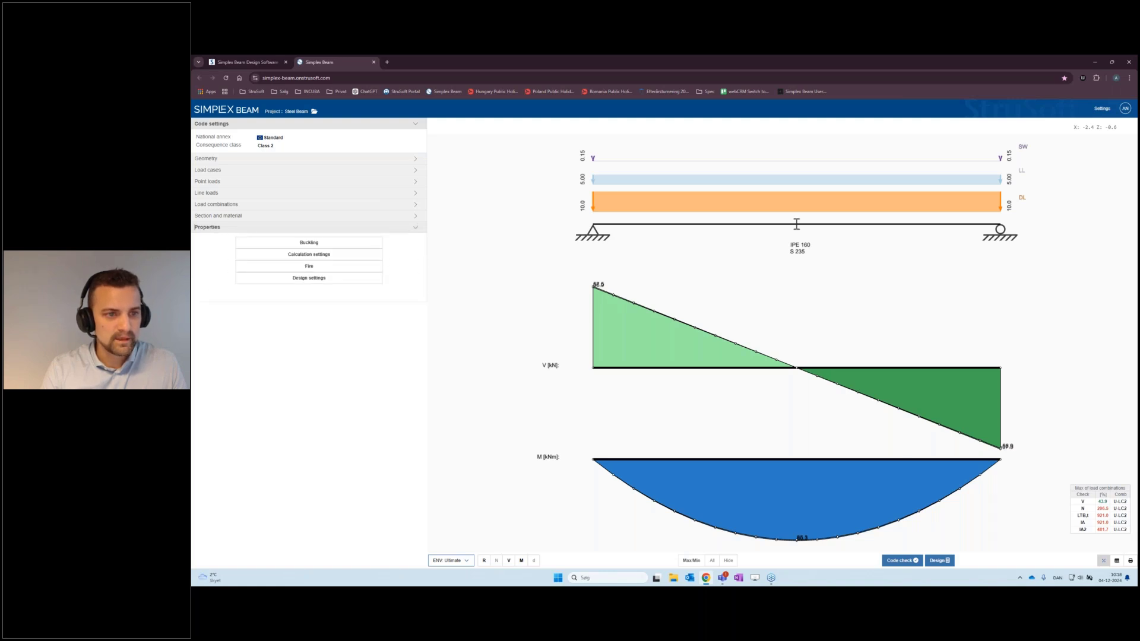
left_click(309, 244)
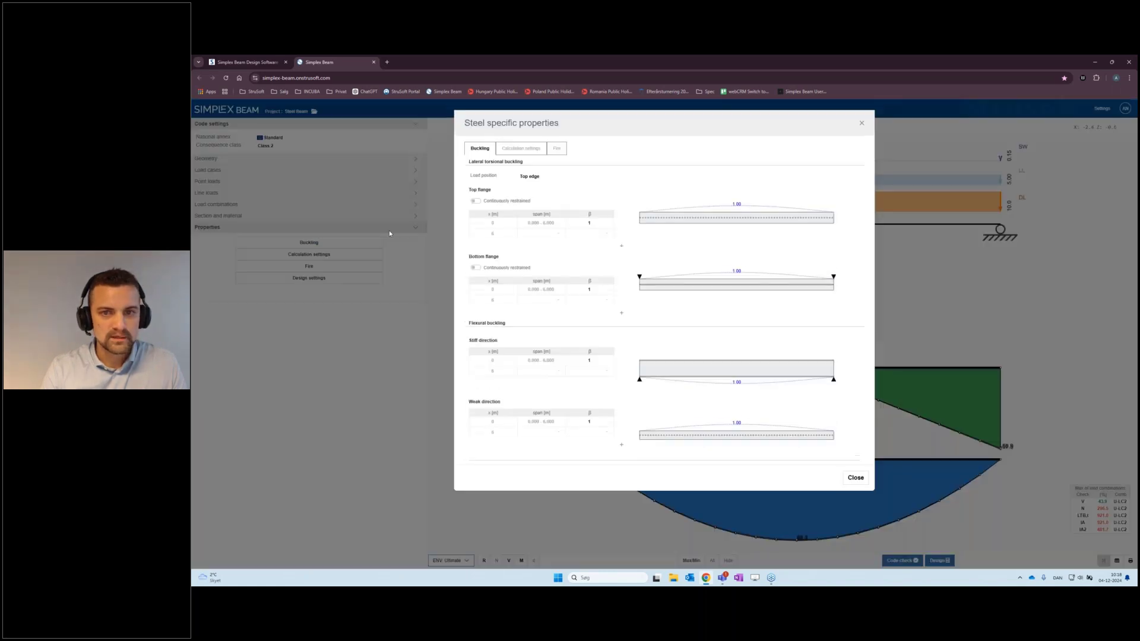
left_click(476, 201)
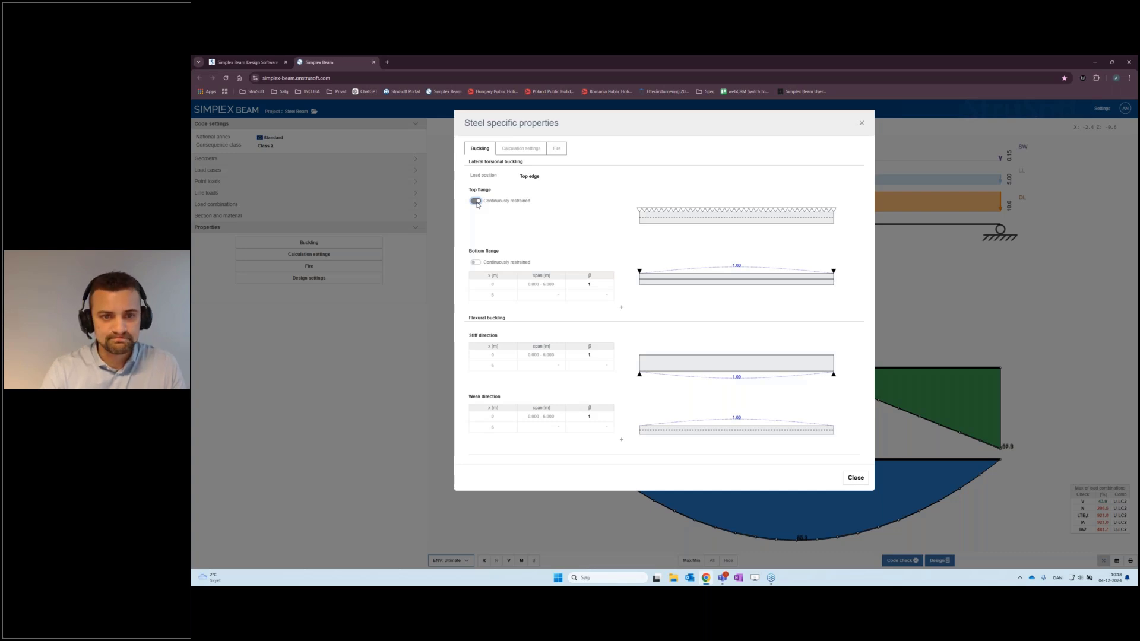
left_click(478, 204)
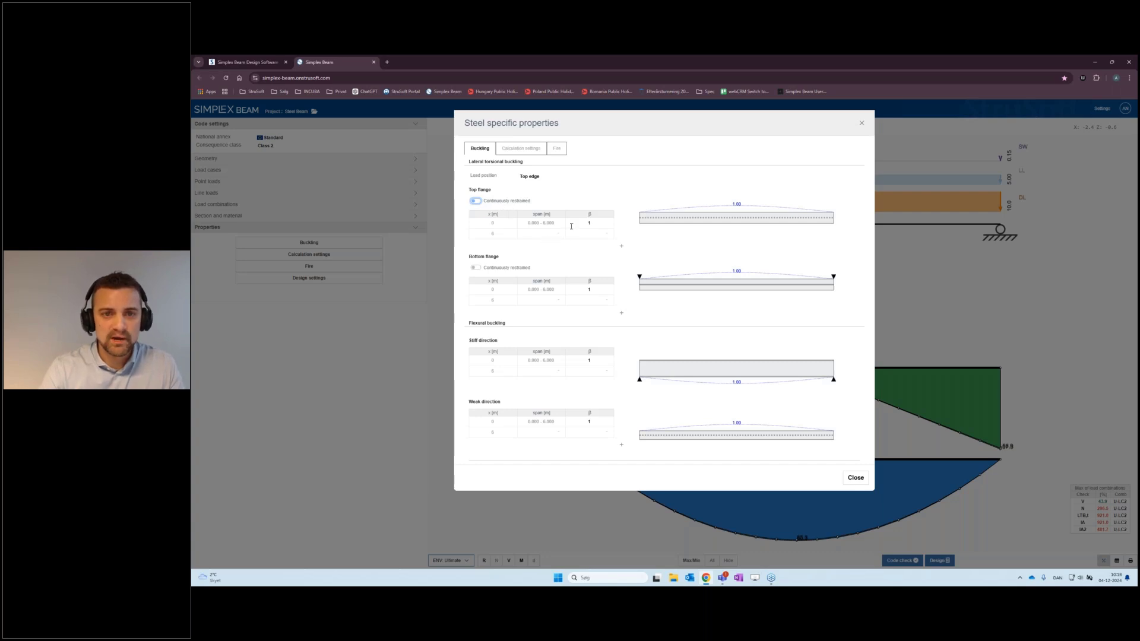
- Add three top-flange lateral torsional buckling restraints at x = 1.5, 3 and 4.5 m
left_click(622, 249)
left_click(622, 261)
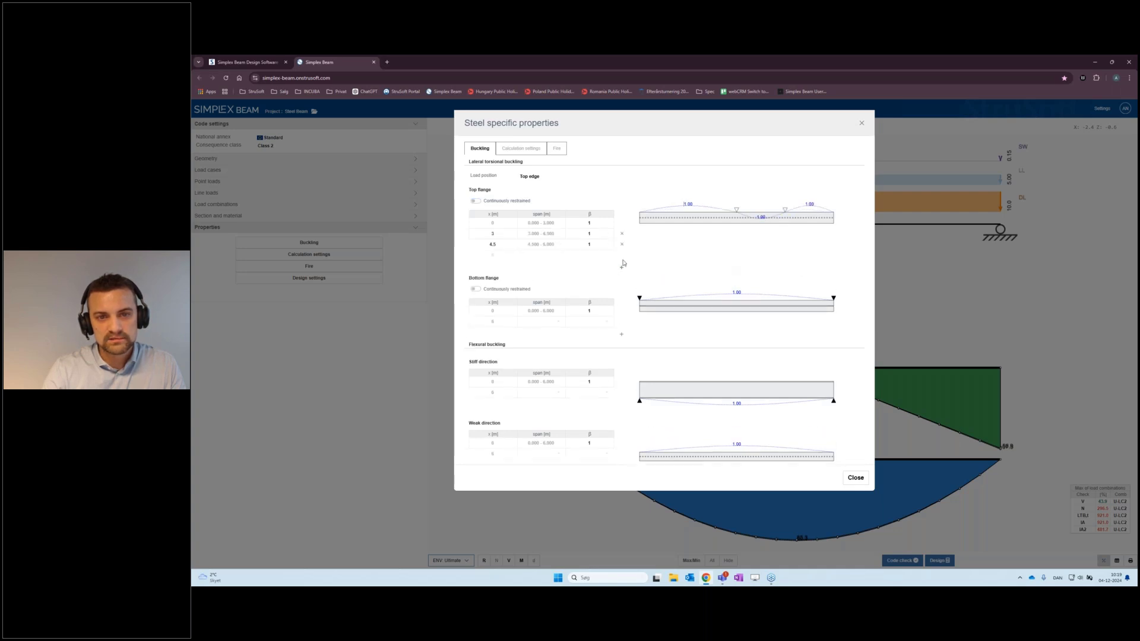
left_click(621, 270)
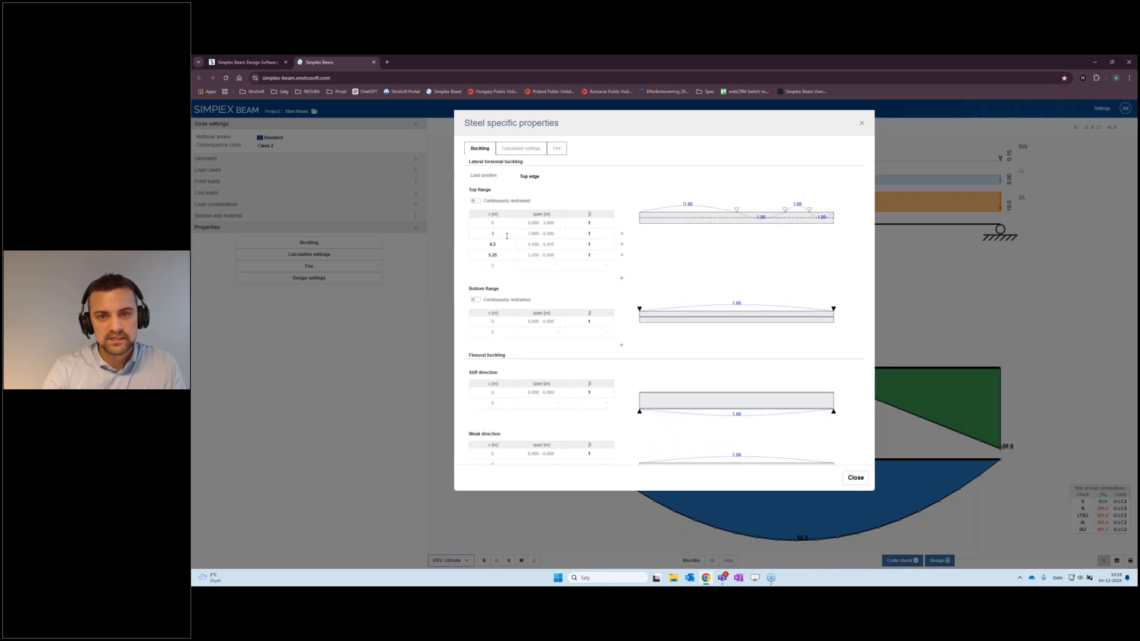
type("1.5")
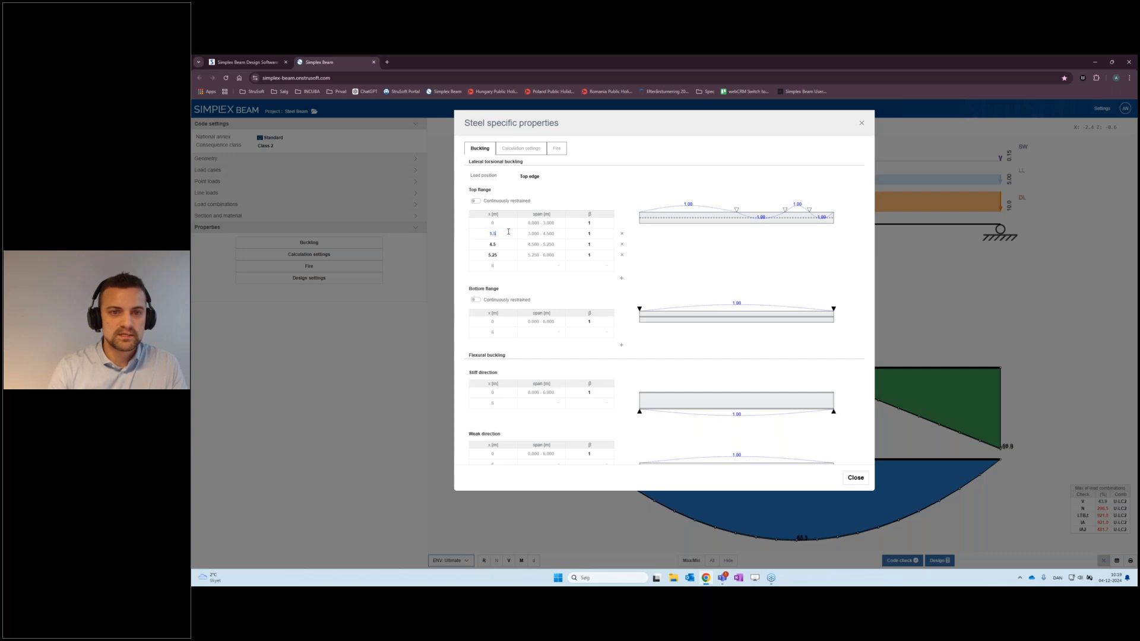
key("Tab")
type("3")
key("Tab")
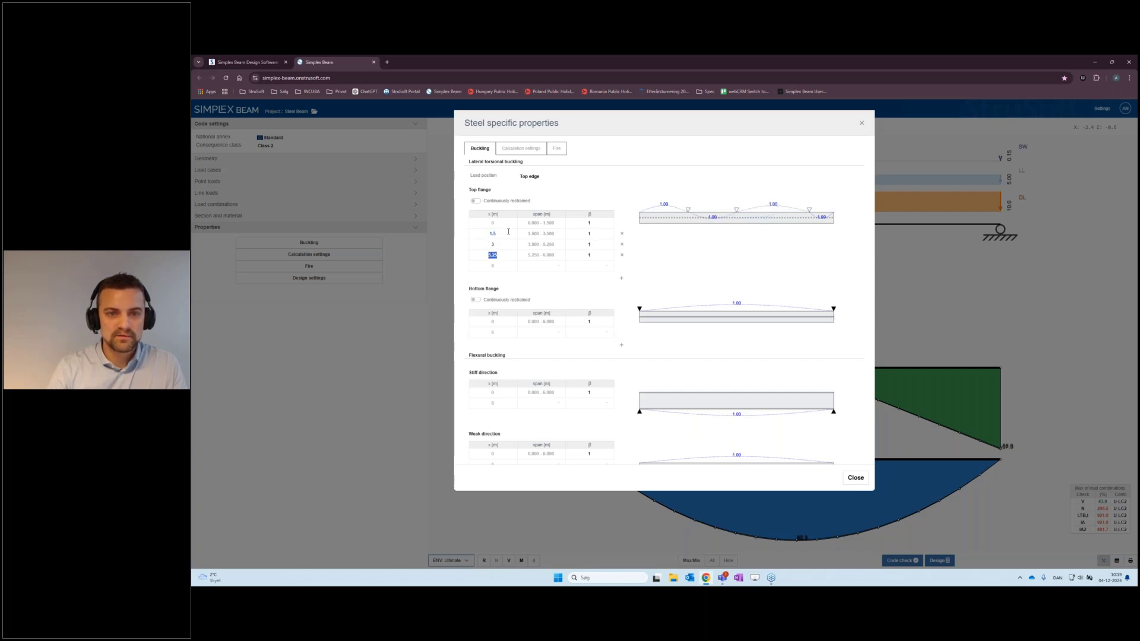
type("4.5")
key("Tab")
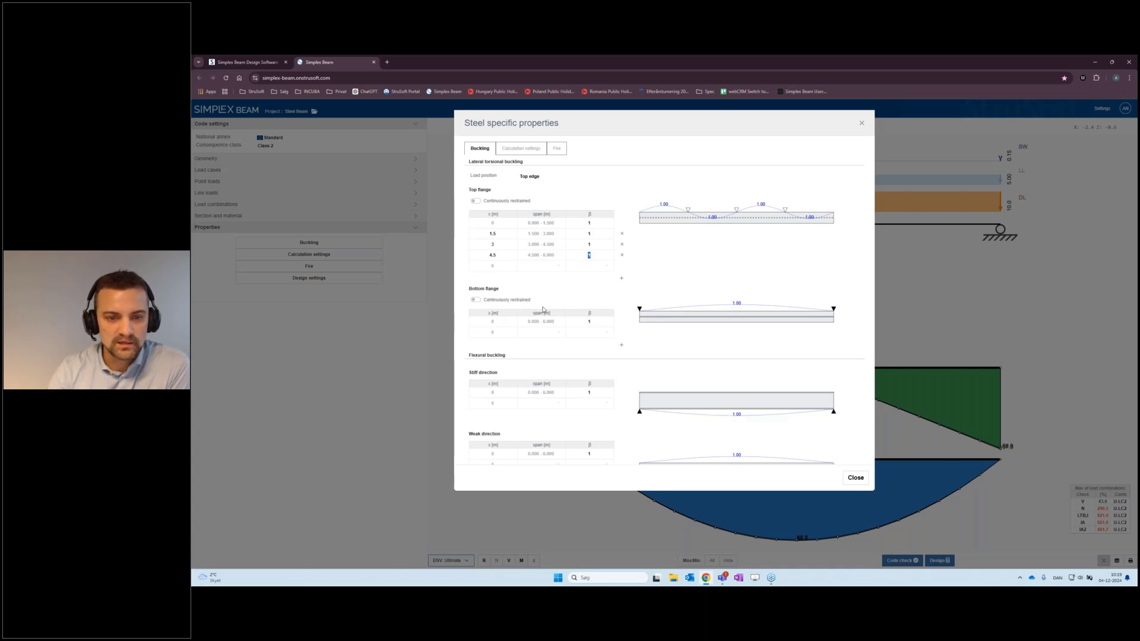
- Examine the flexural buckling settings, the calculation settings and the lateral torsional method options, leaving the method at General
scroll(540, 302, "down", 2)
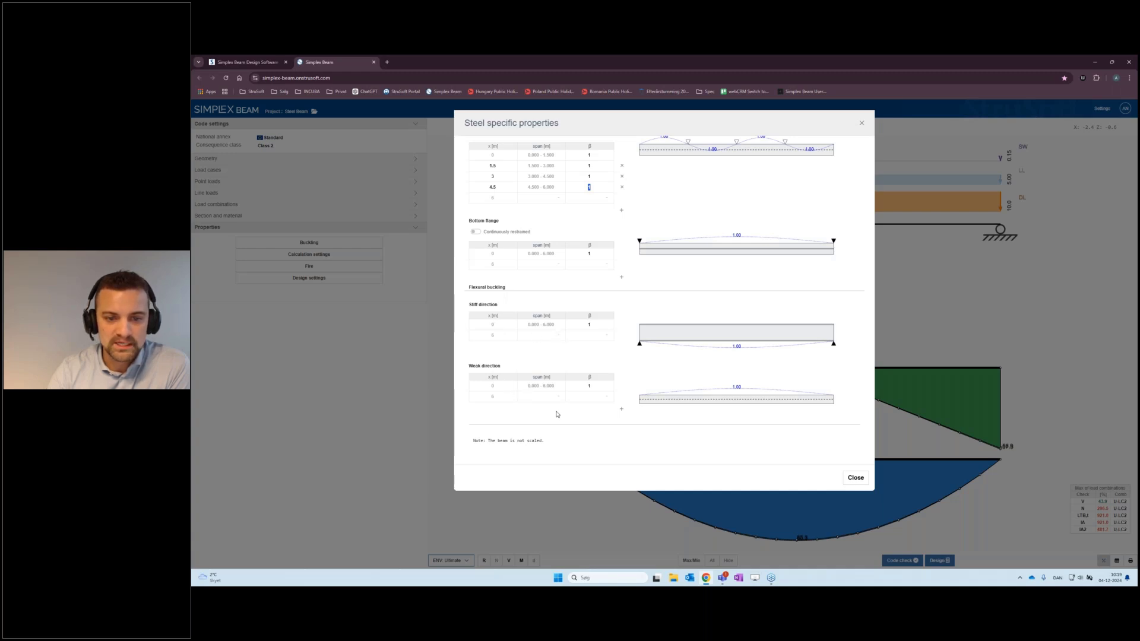
scroll(560, 396, "up", 1)
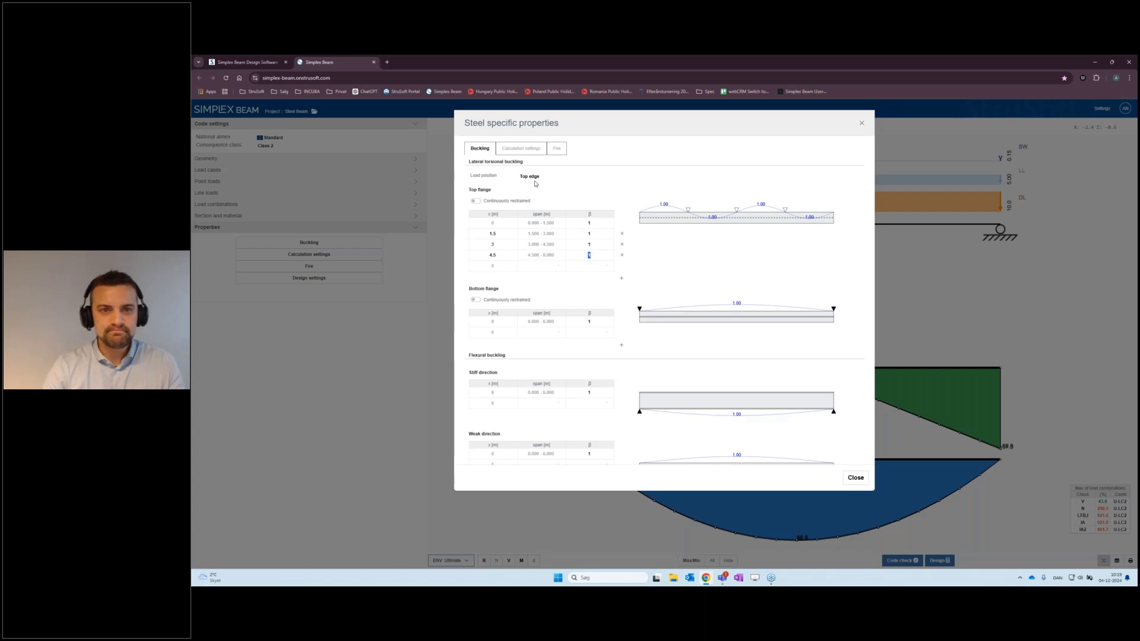
left_click(521, 152)
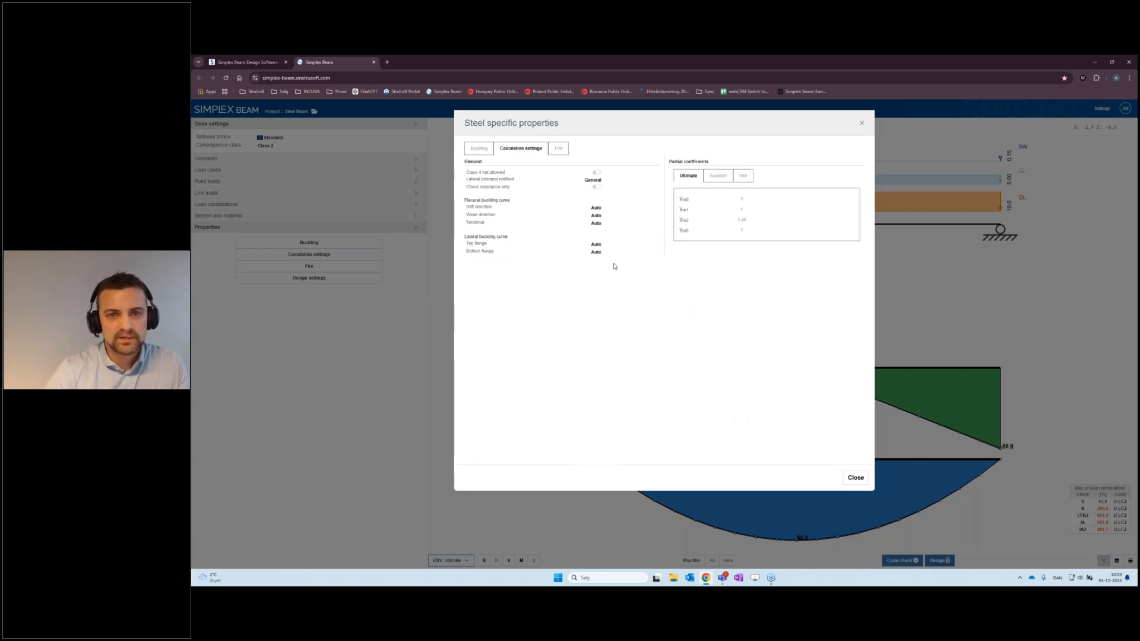
left_click(594, 181)
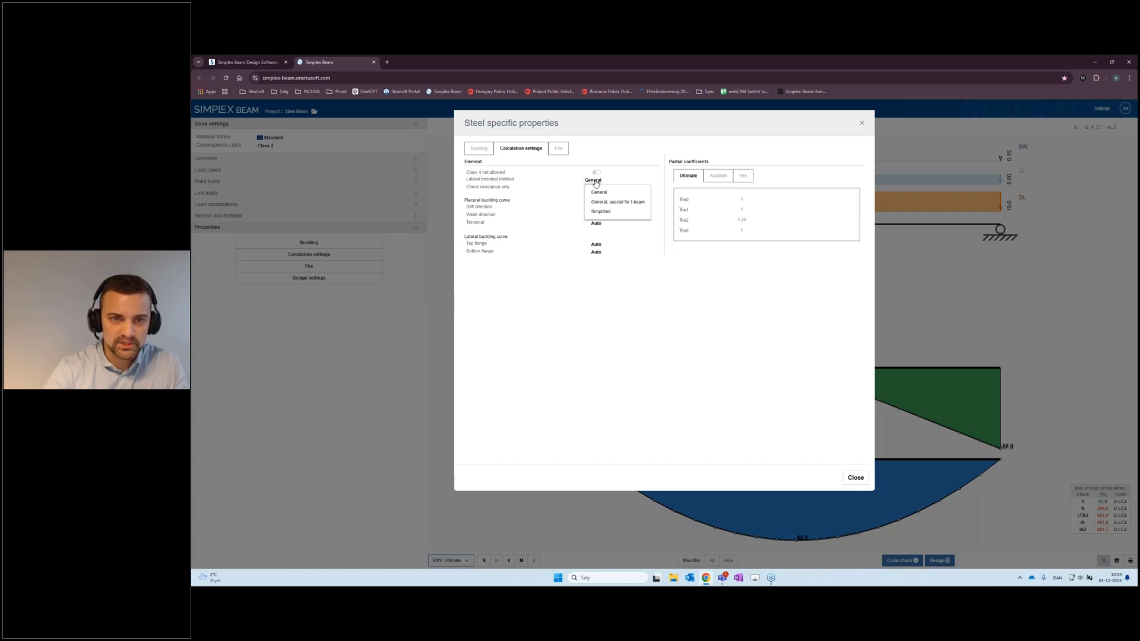
left_click(600, 298)
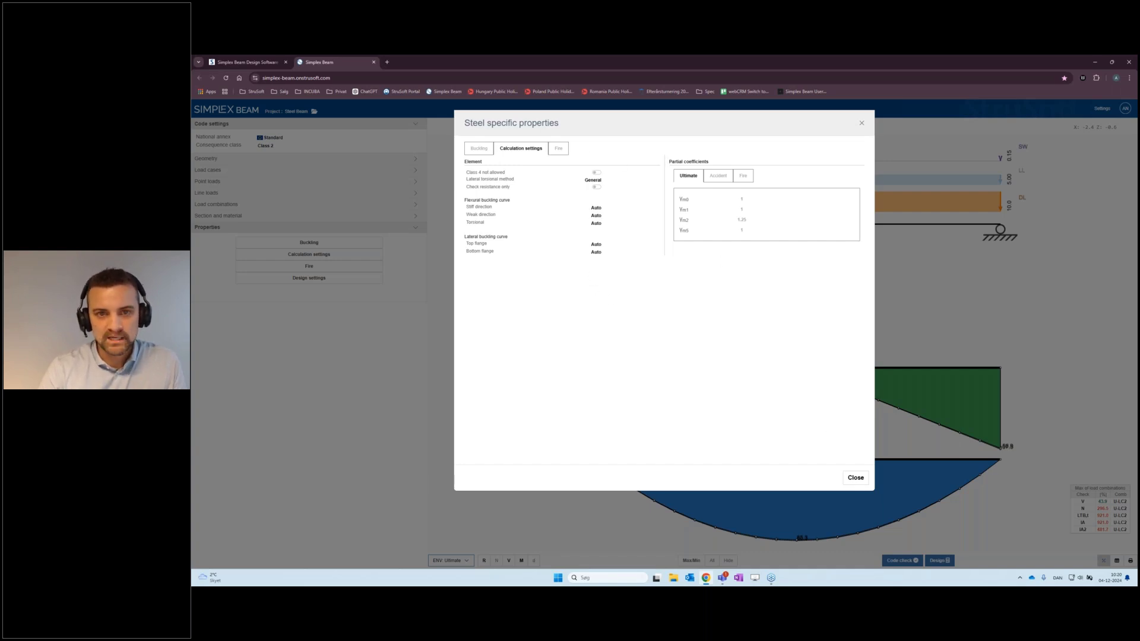
- Close the steel-specific properties and rerun the code check with the new top-flange restraints
left_click(856, 478)
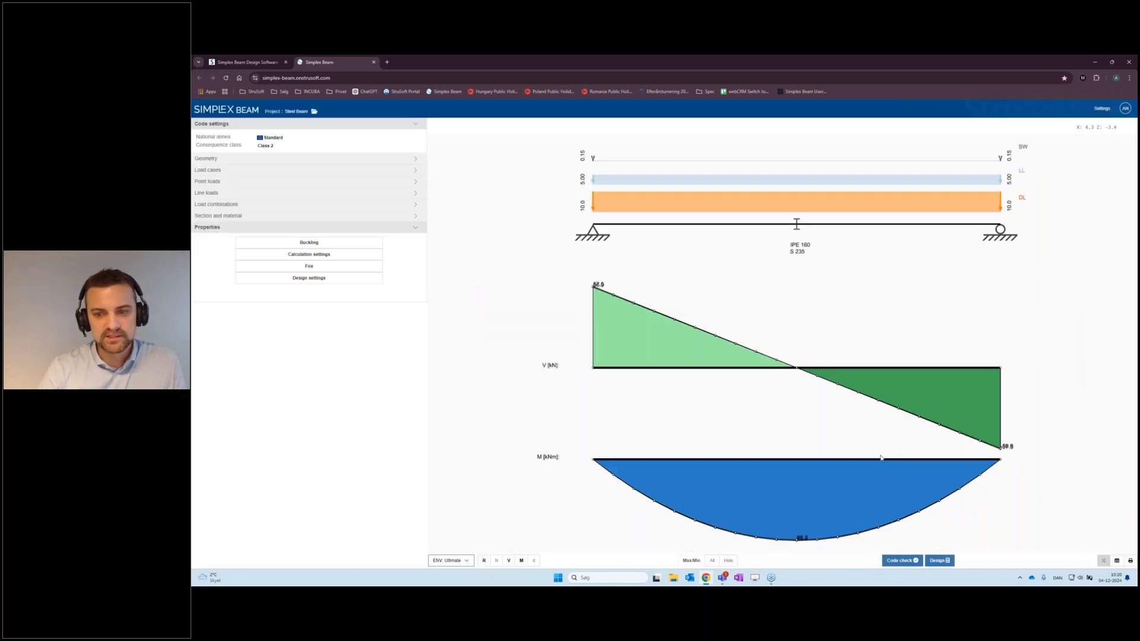
left_click(903, 561)
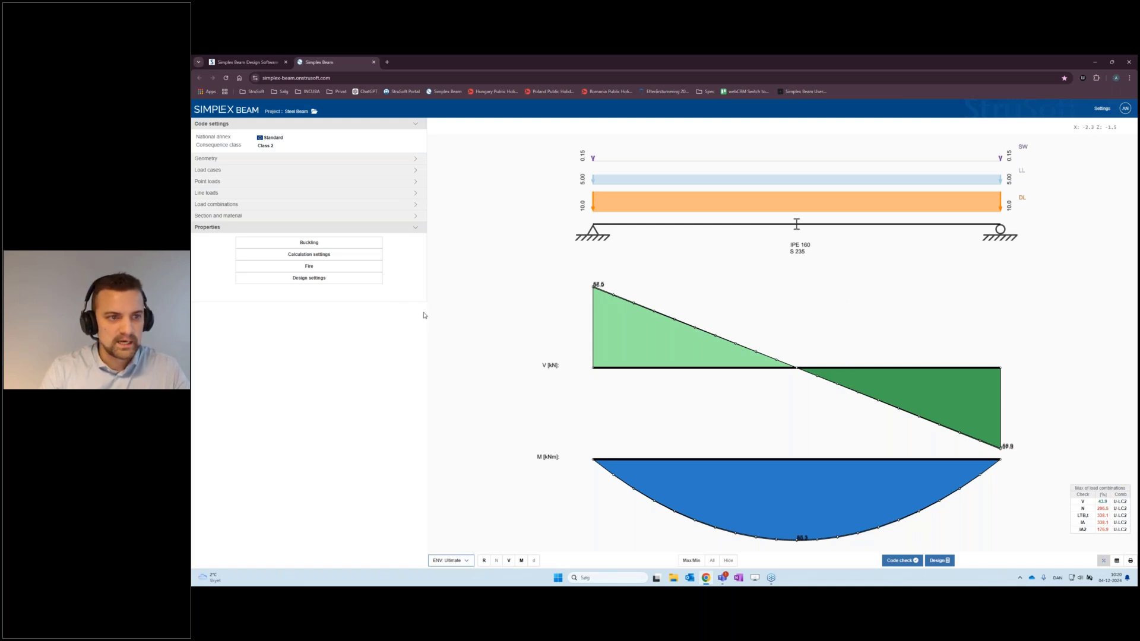
- In the steel design settings, clear the chosen HEA sizes and choose all available IPE sizes instead
left_click(310, 279)
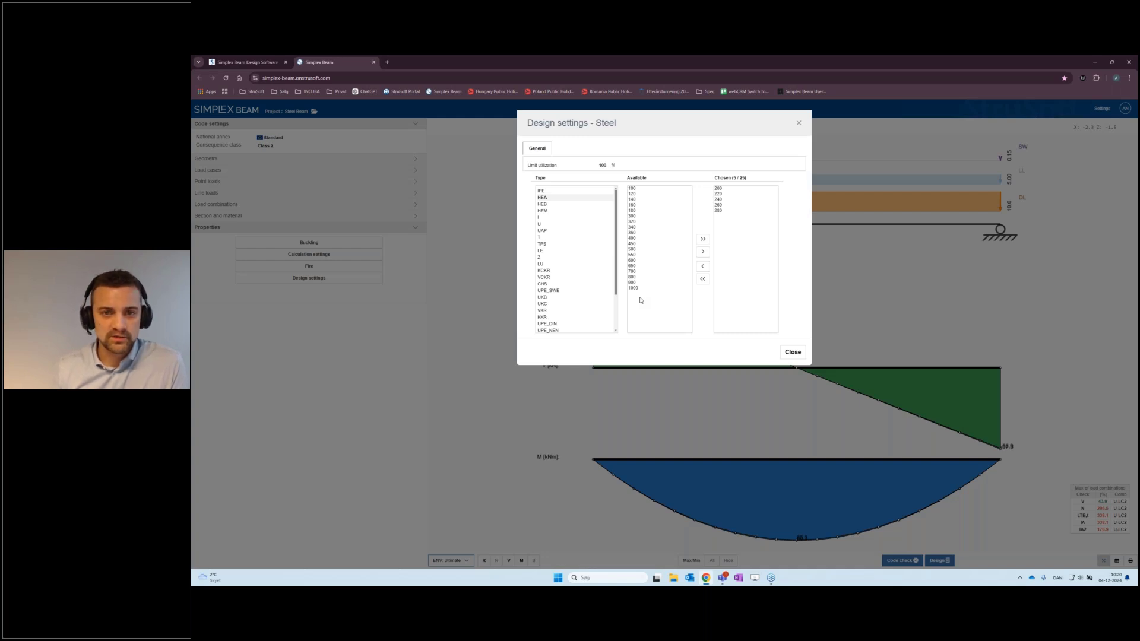
left_click(702, 279)
left_click(547, 193)
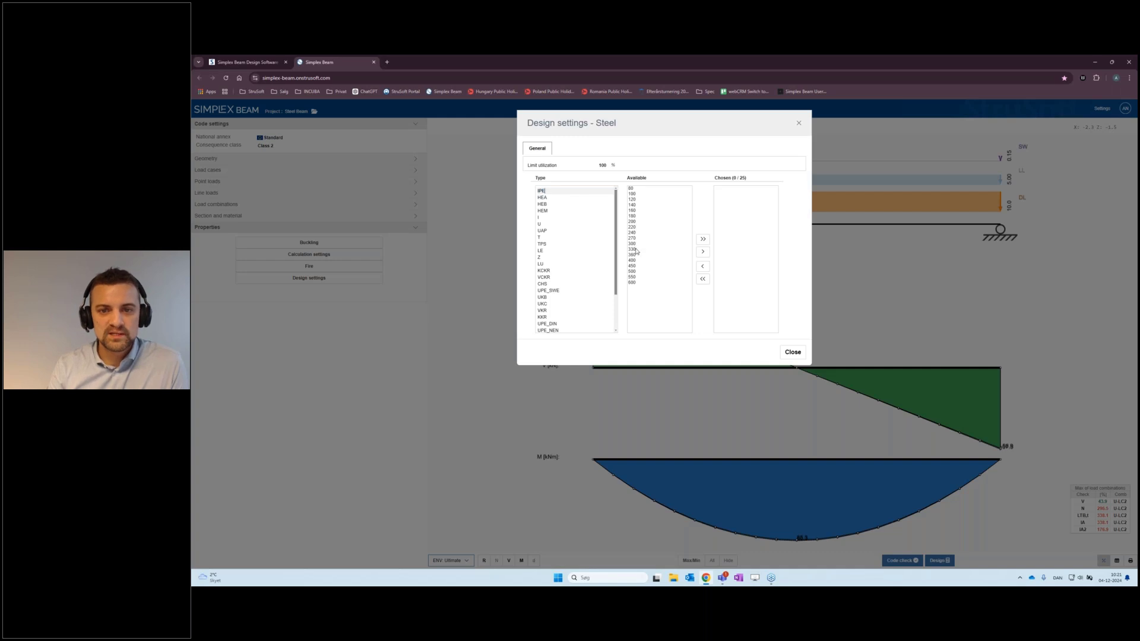
left_click(703, 239)
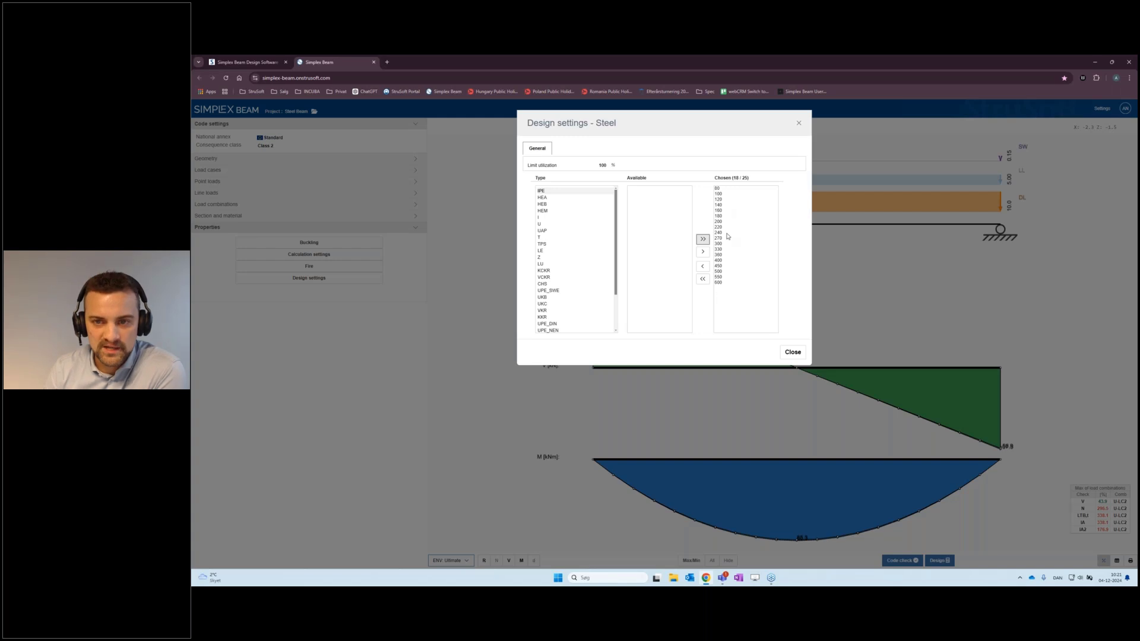
- Close the steel design settings, run the profile design and recalculate the beam with the newly selected IPE section
left_click(793, 354)
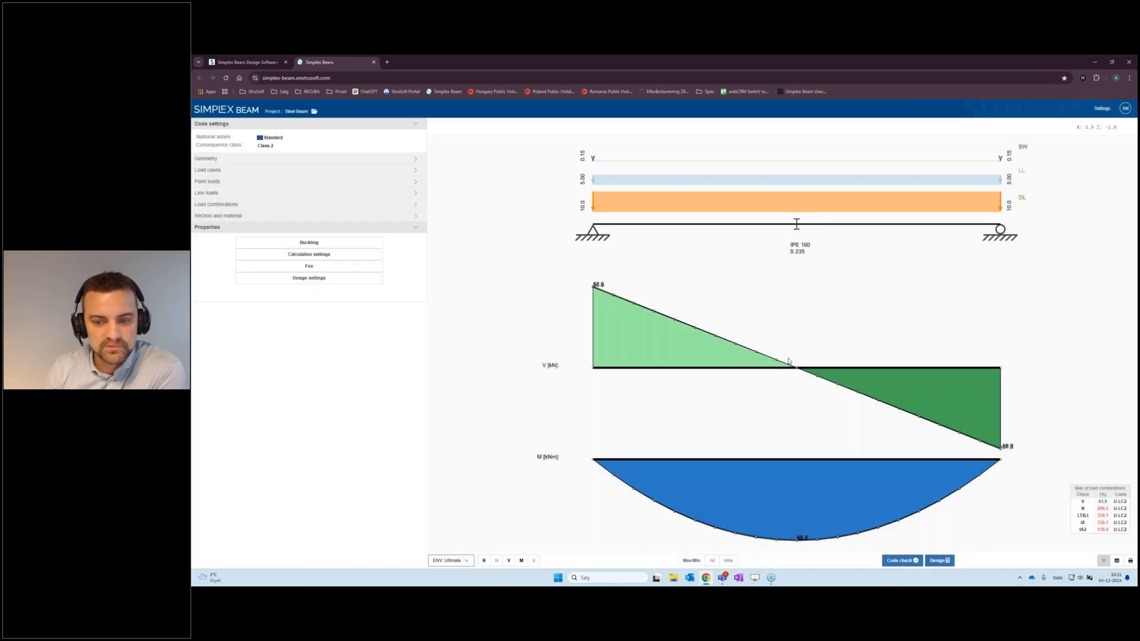
left_click(945, 563)
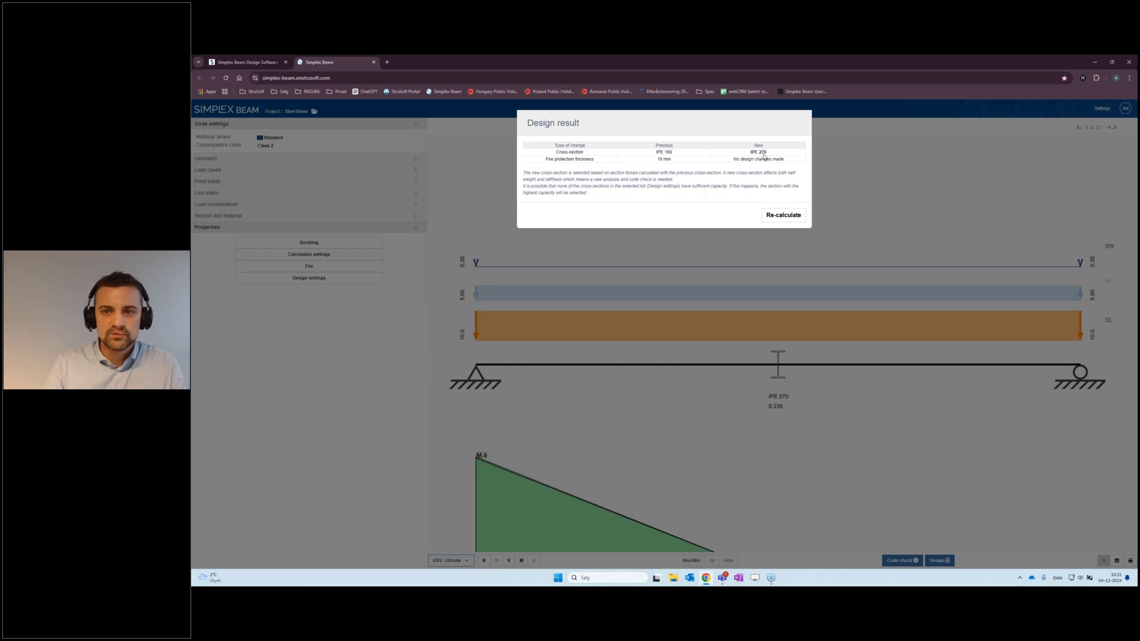
left_click(785, 216)
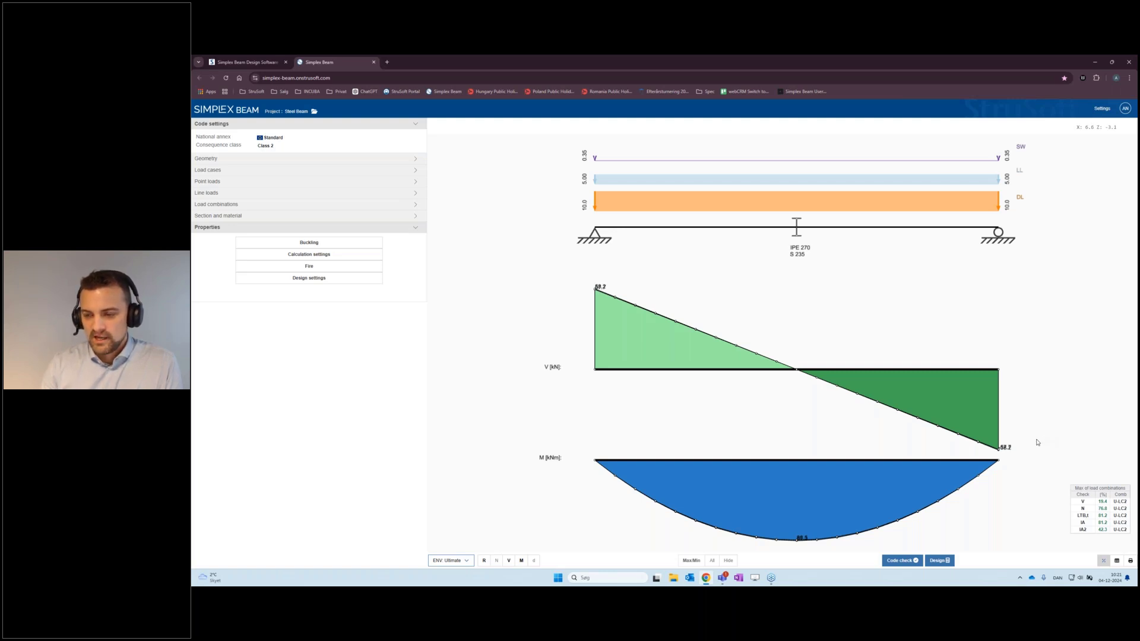
- Open the result tables and review the element, support, displacement and design results for the ENV: Ultimate envelope
left_click(1117, 563)
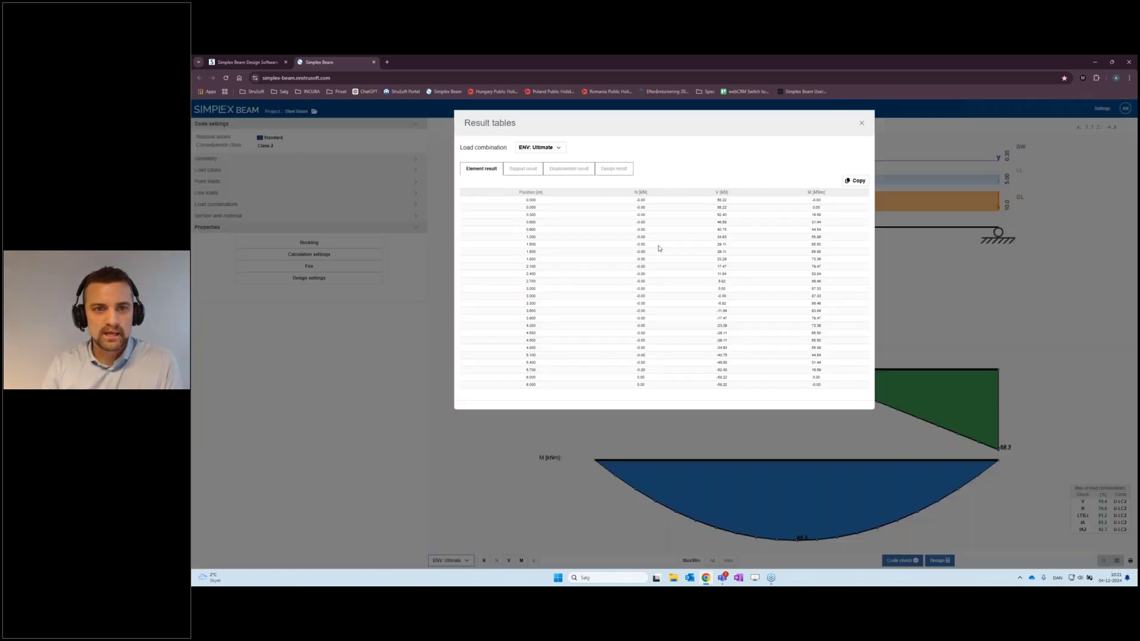
left_click(558, 150)
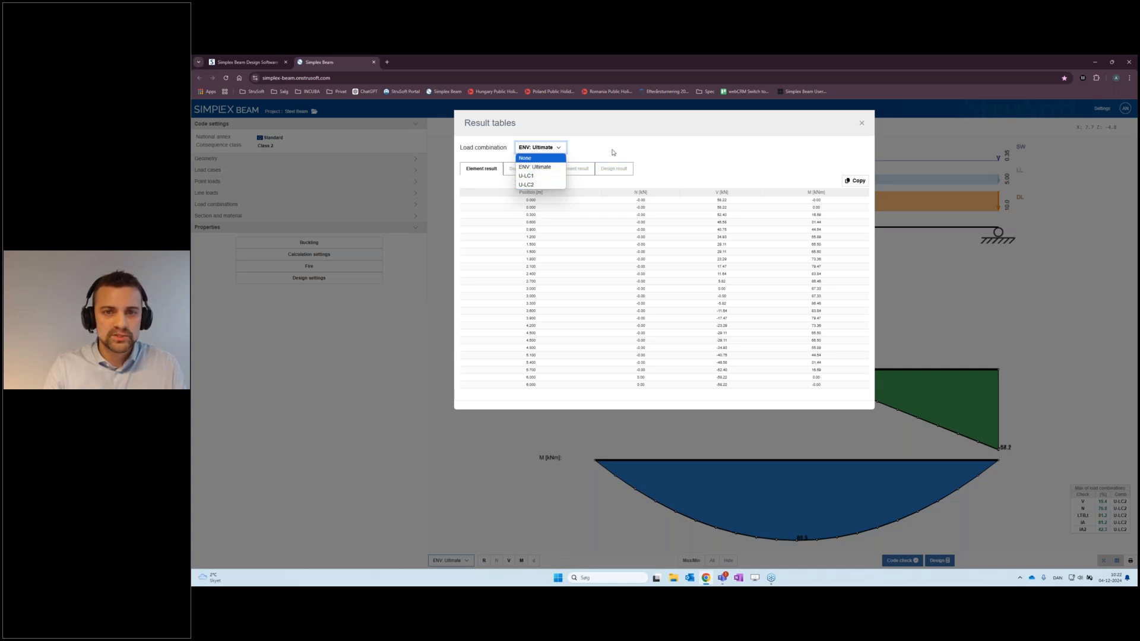
left_click(541, 168)
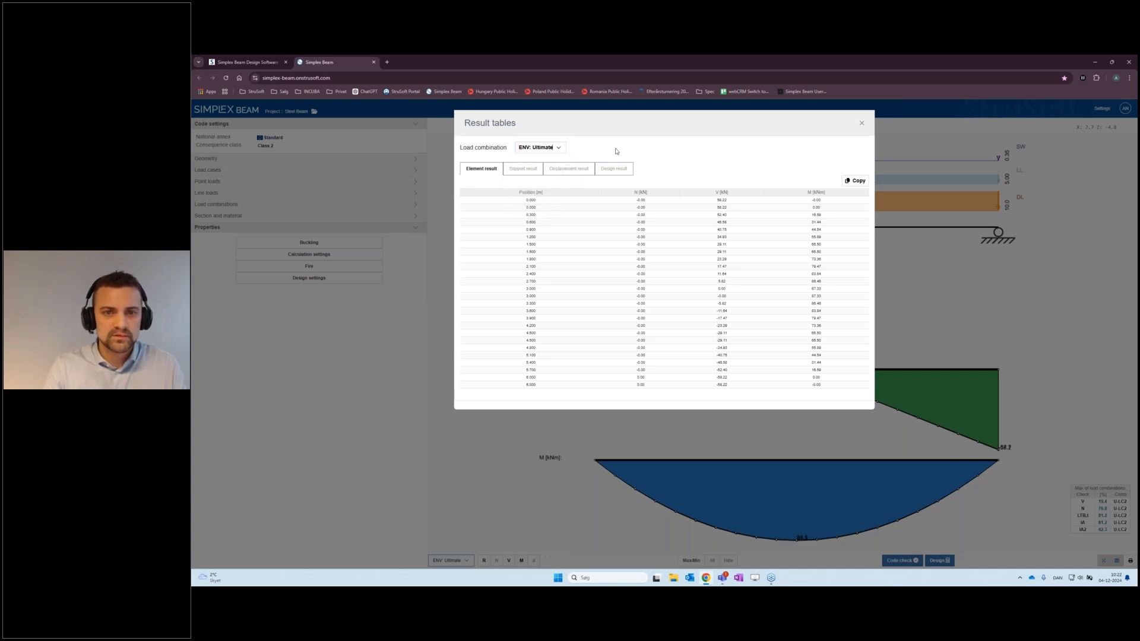
left_click(524, 172)
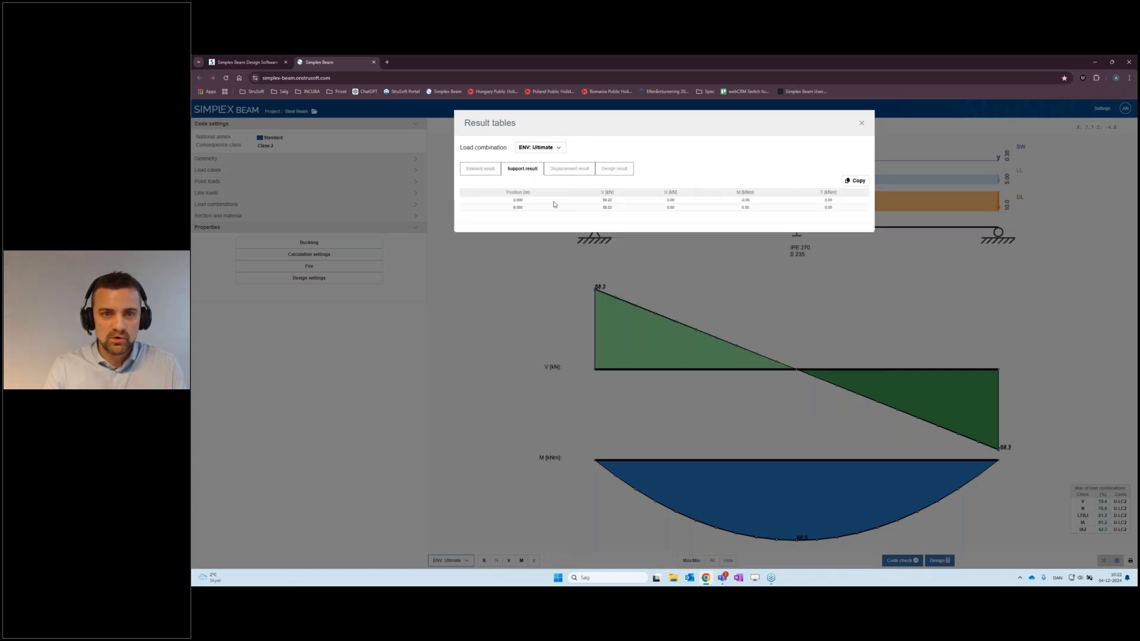
left_click(562, 170)
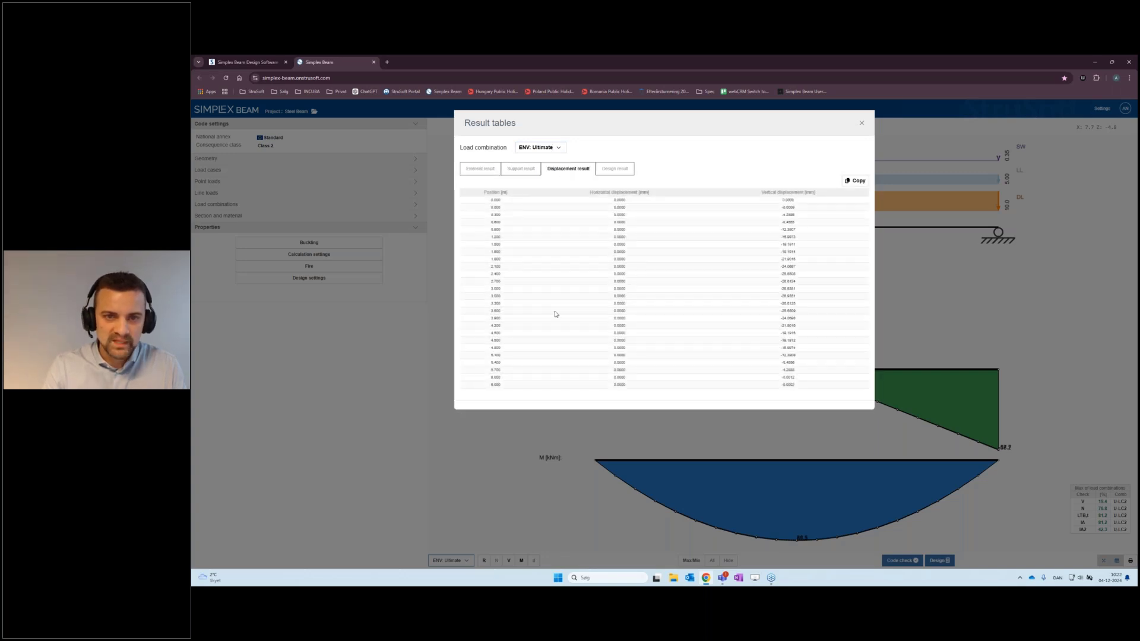
left_click(614, 170)
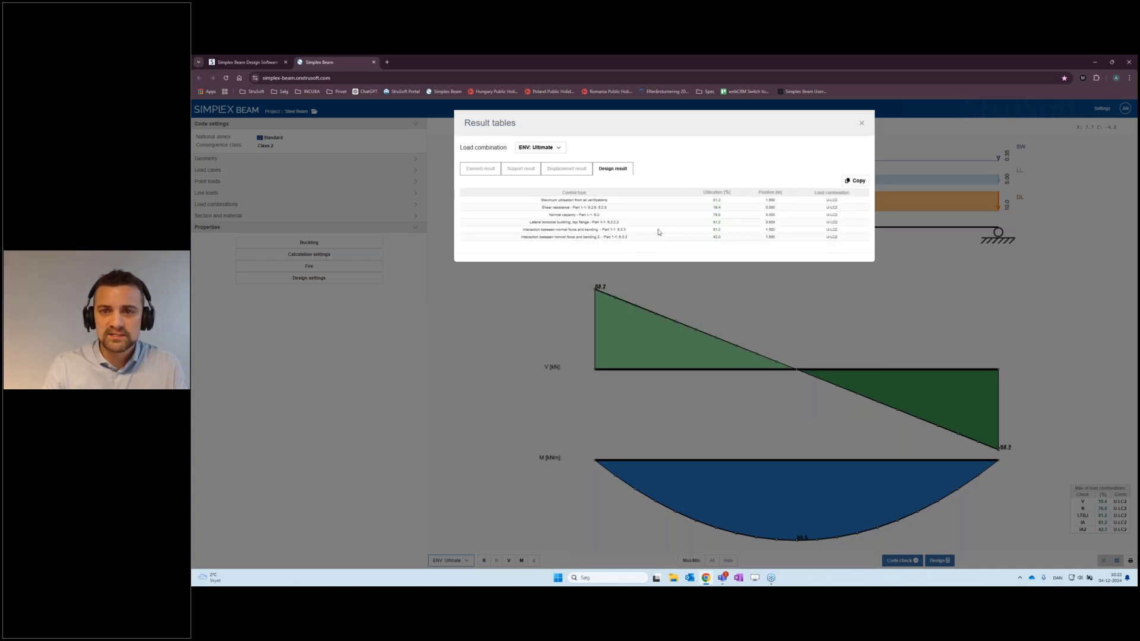
- Copy the element result table and paste it into a new blank Excel workbook, maximized for reading
left_click(485, 171)
left_click(857, 183)
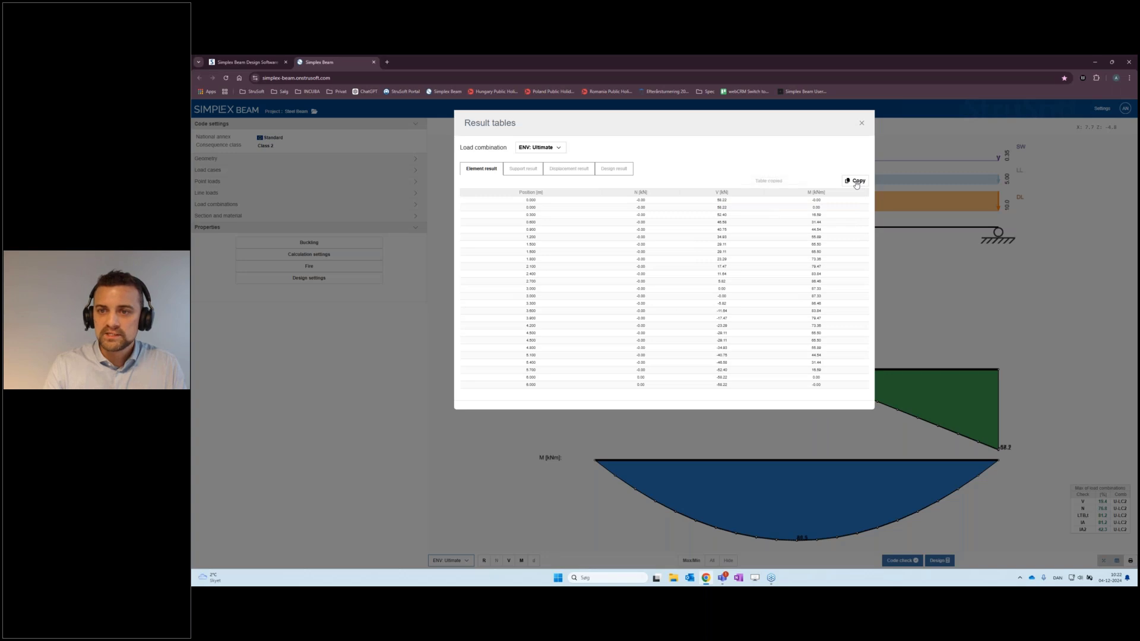
left_click(559, 578)
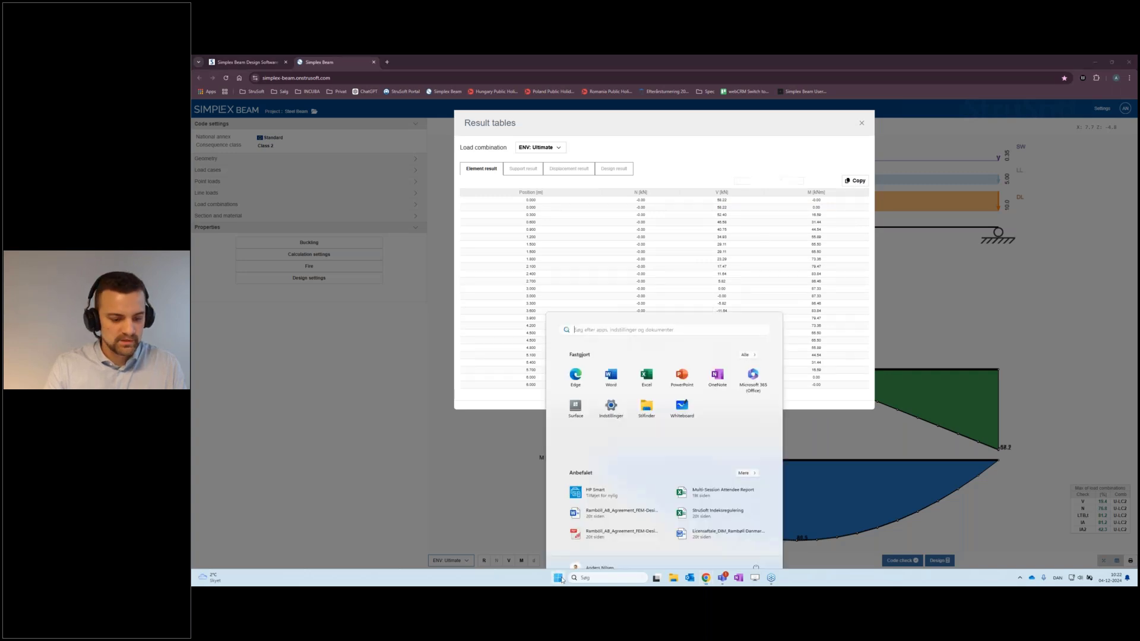
type("excel")
key("Return")
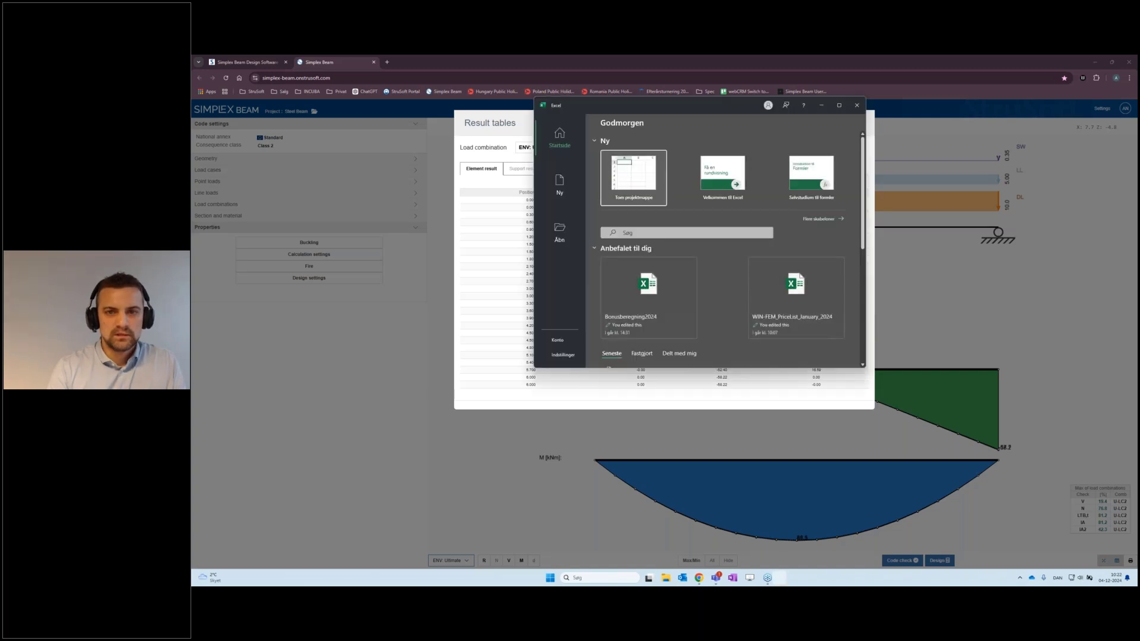
left_click(632, 177)
key("ctrl+v")
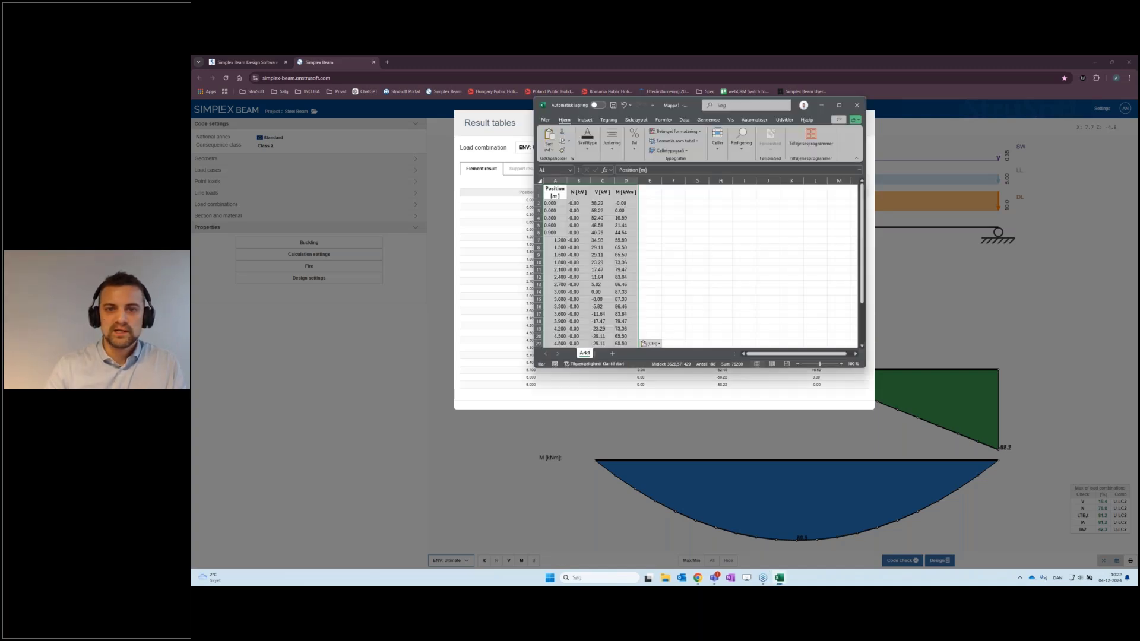
left_click(839, 105)
left_click(466, 317)
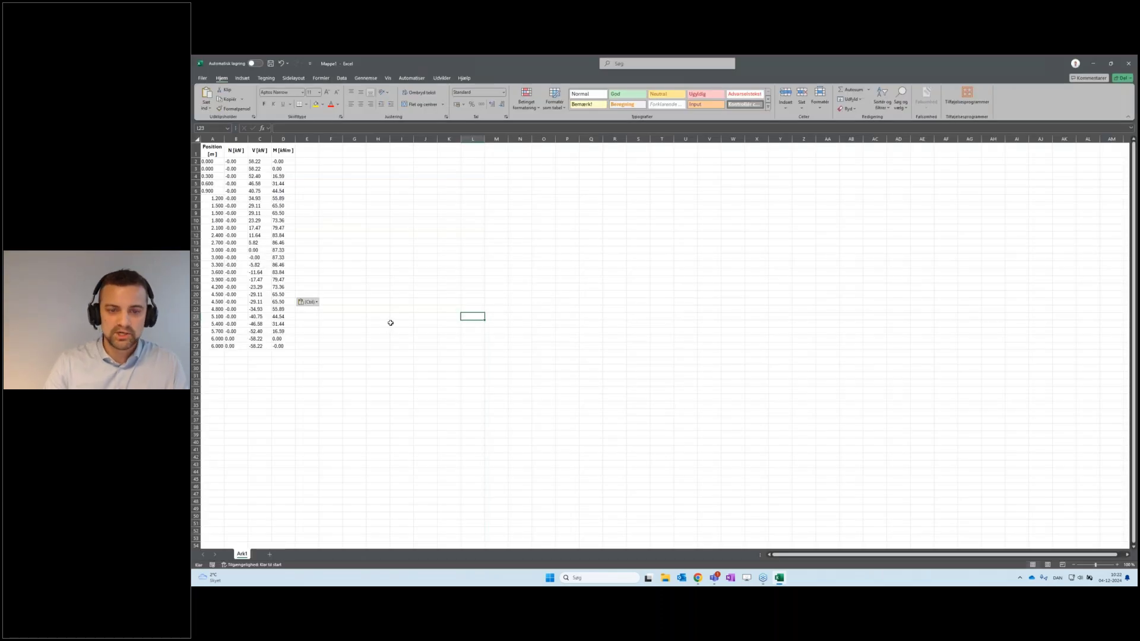
- Restore and minimize the Excel window, returning to Simplex Beam, and close the result tables
double_click(936, 60)
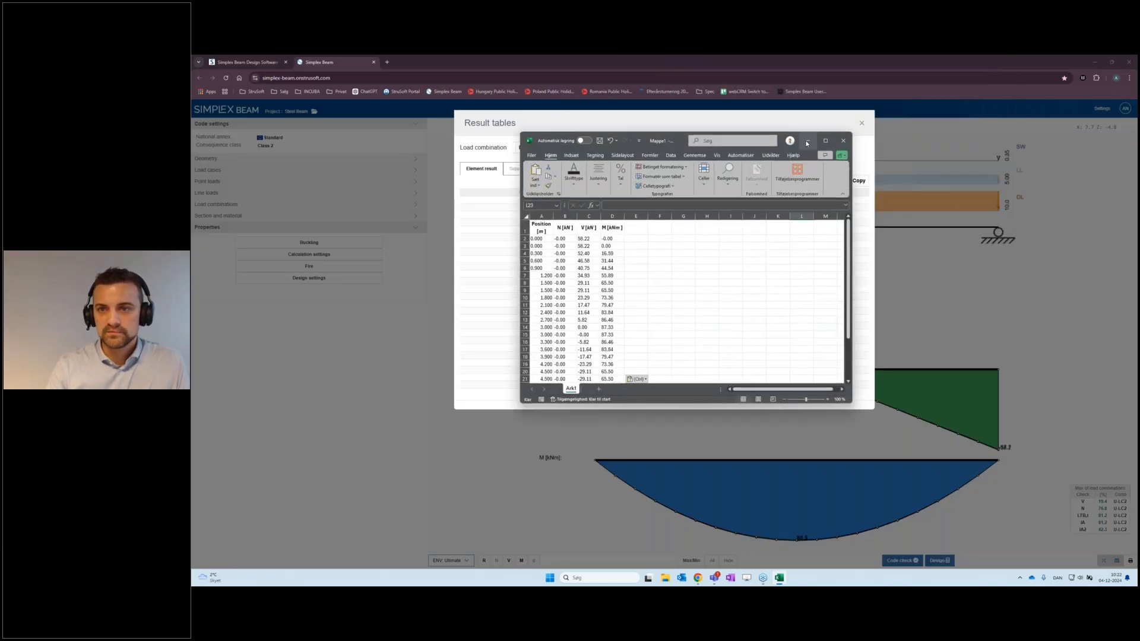
left_click(807, 143)
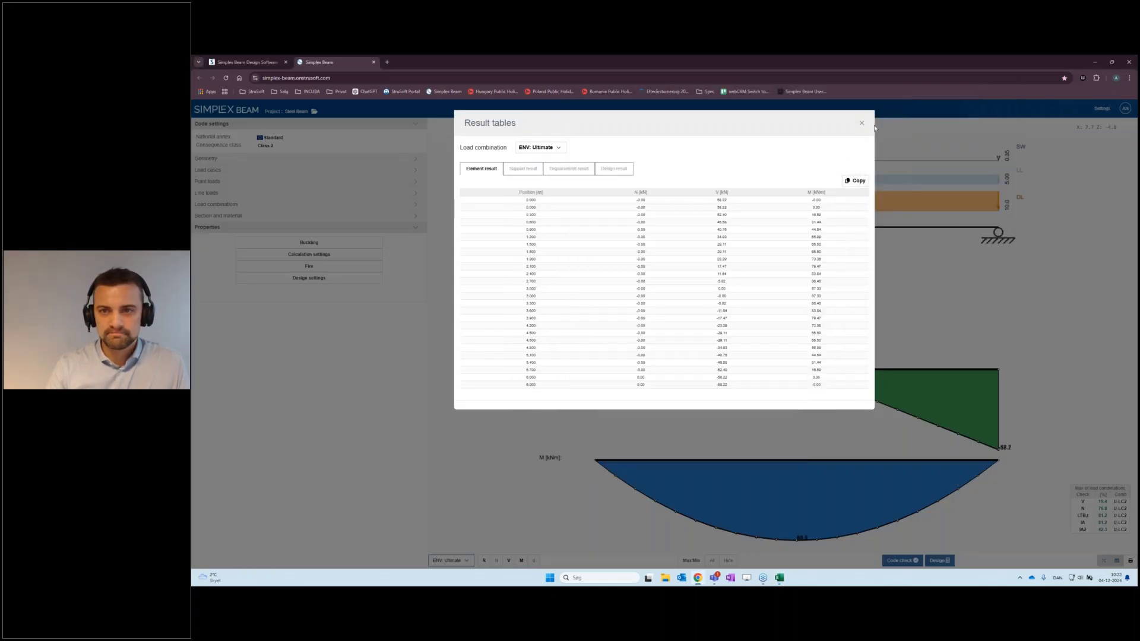
left_click(860, 124)
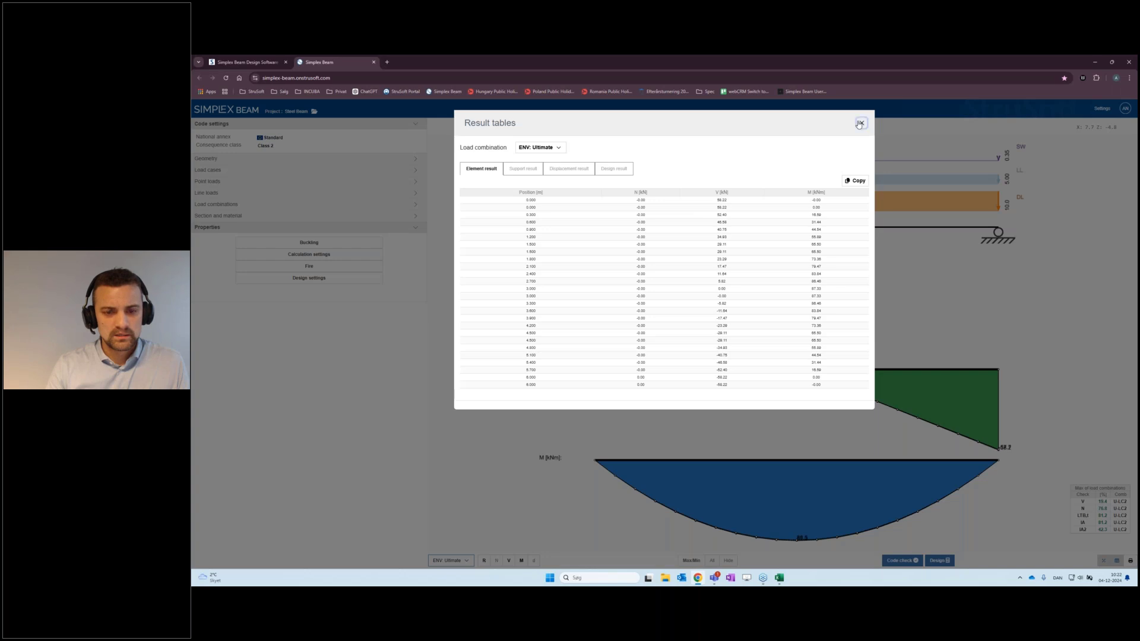
left_click(860, 125)
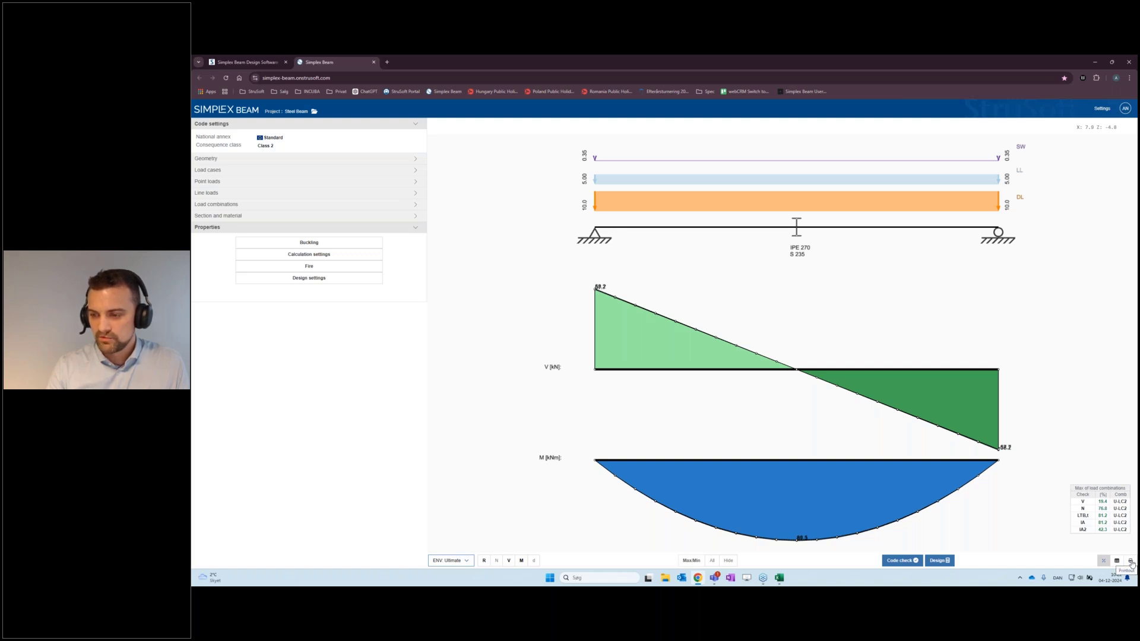
- Open the printout and look through the report from the summary to the detailed code check results
left_click(1131, 564)
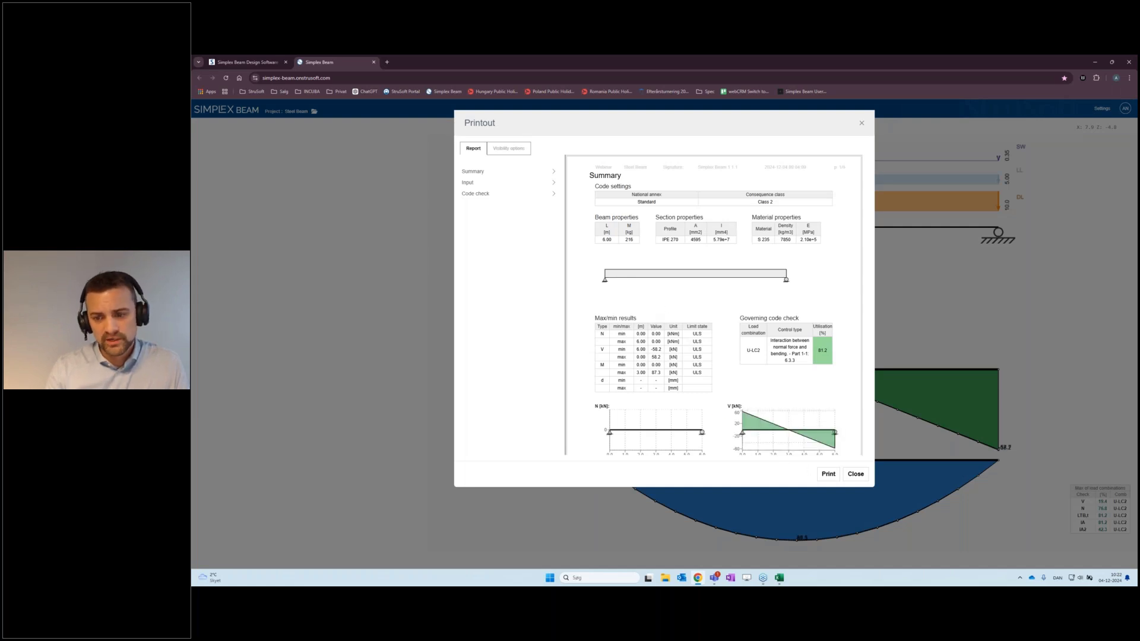
mouse_move(703, 265)
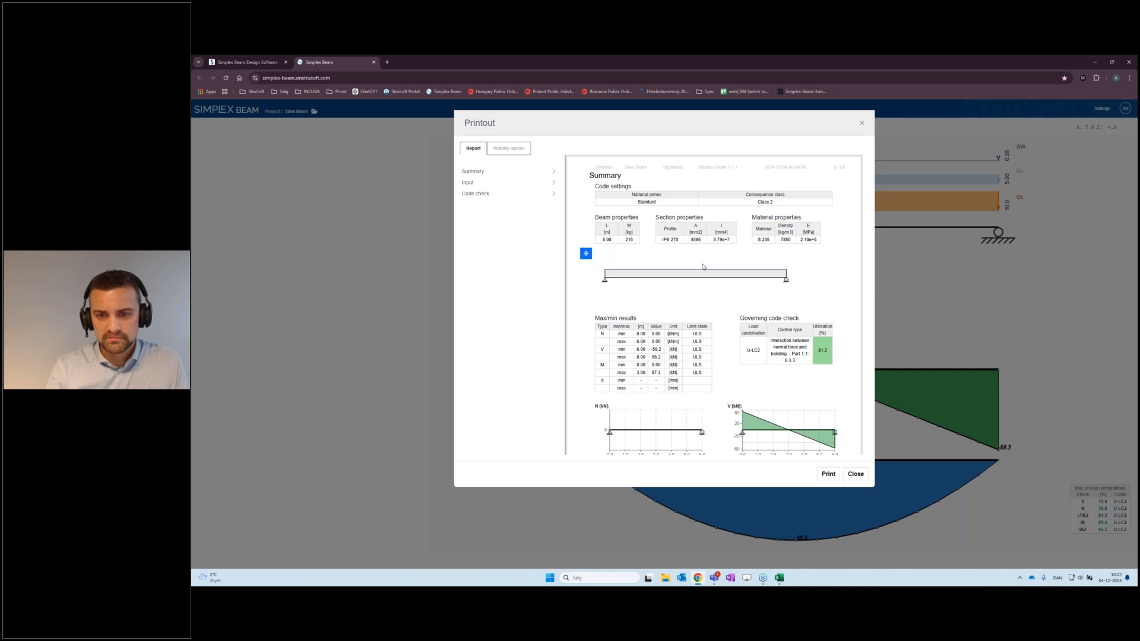
scroll(703, 266, "down", 5)
scroll(702, 266, "down", 5)
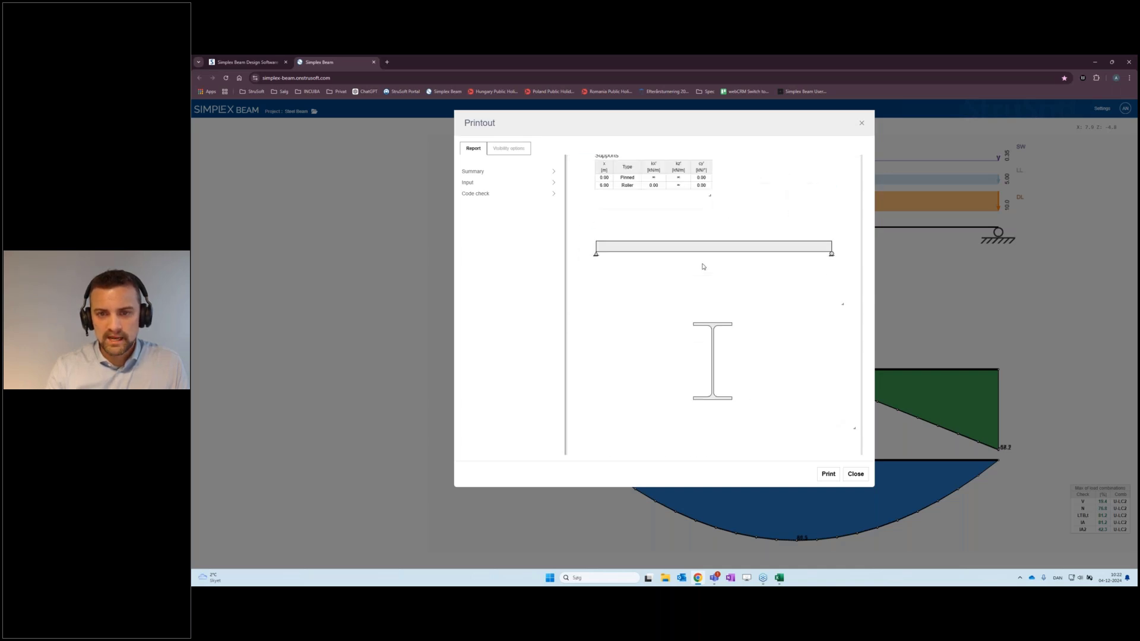
scroll(703, 267, "down", 15)
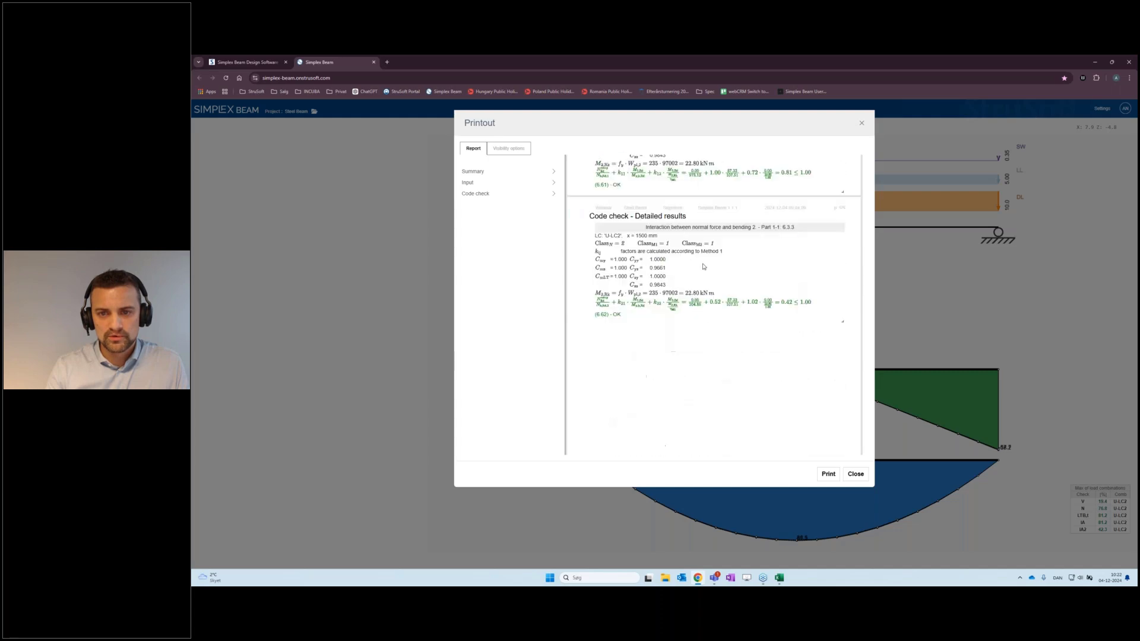
scroll(703, 267, "up", 20)
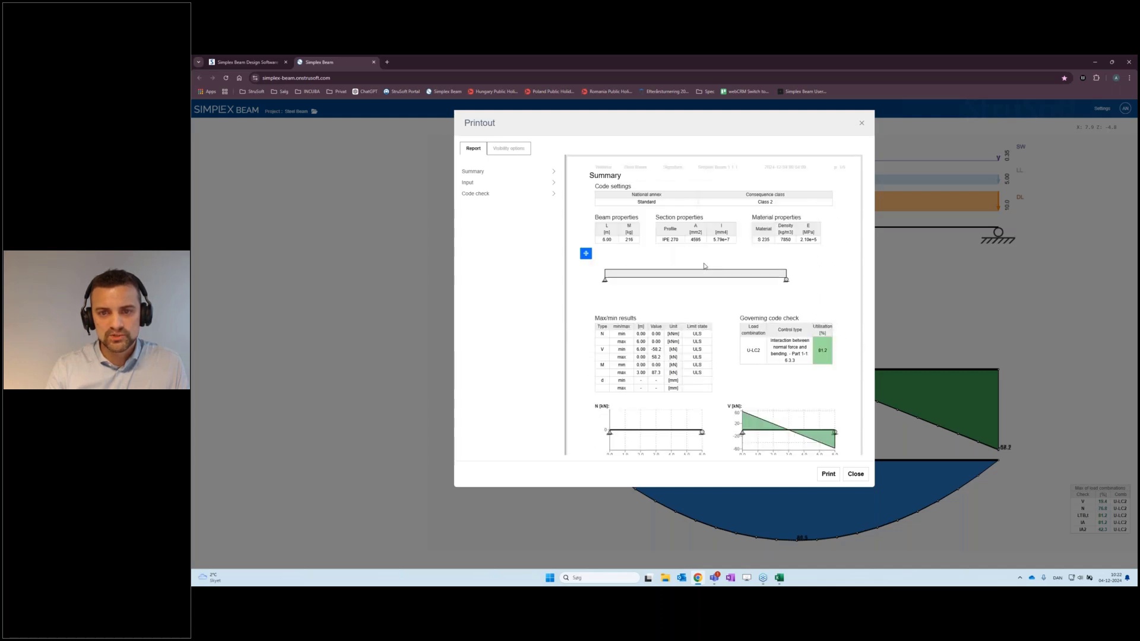
- Turn on the section drawing in the report's summary and return to the report preview
left_click(509, 150)
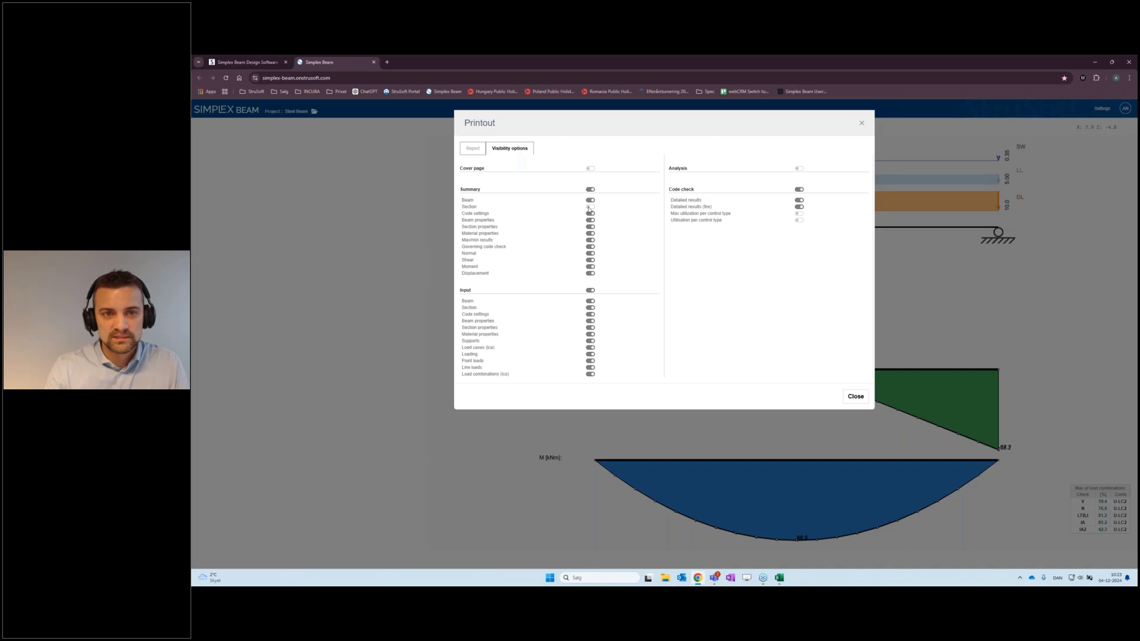
left_click(590, 207)
left_click(473, 149)
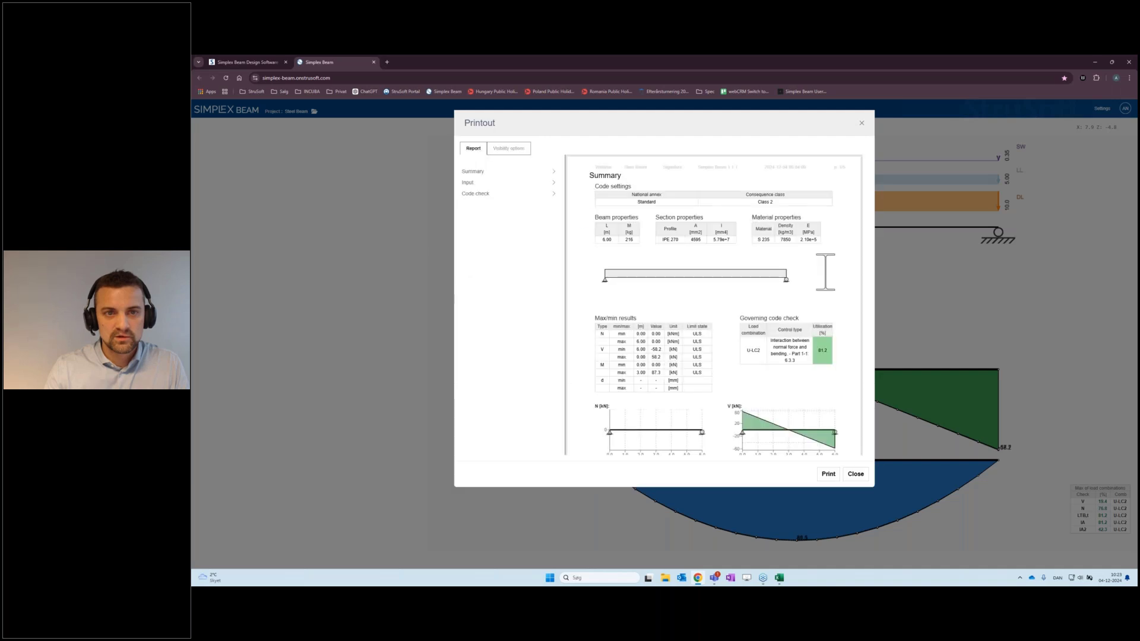
- Hide the section drawing from the report's summary again and return to the report preview
left_click(520, 152)
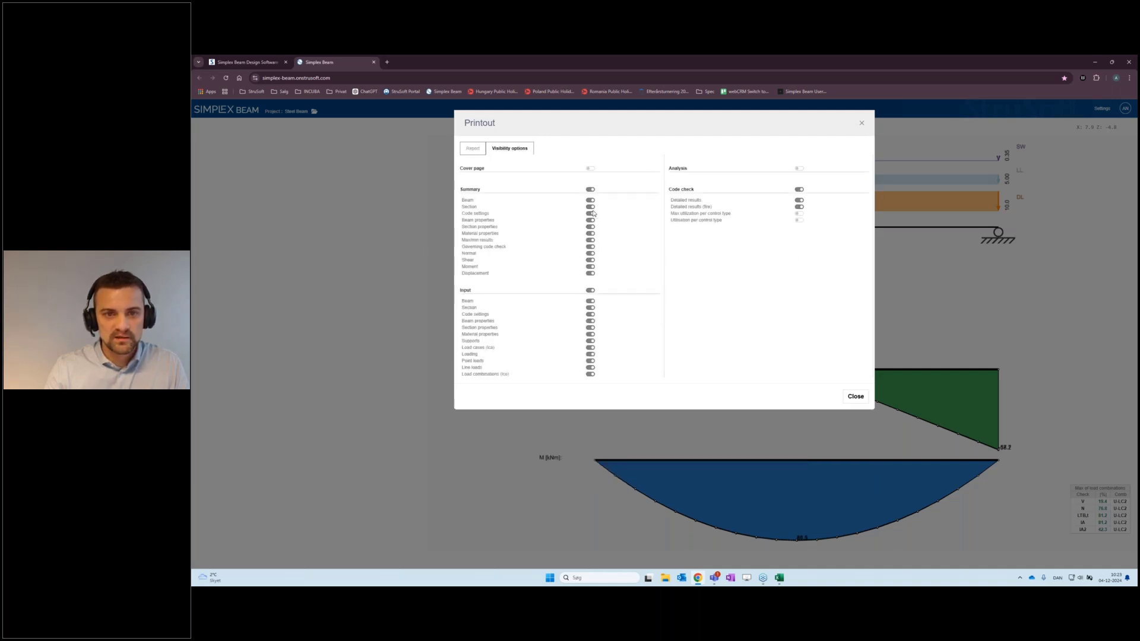
left_click(591, 207)
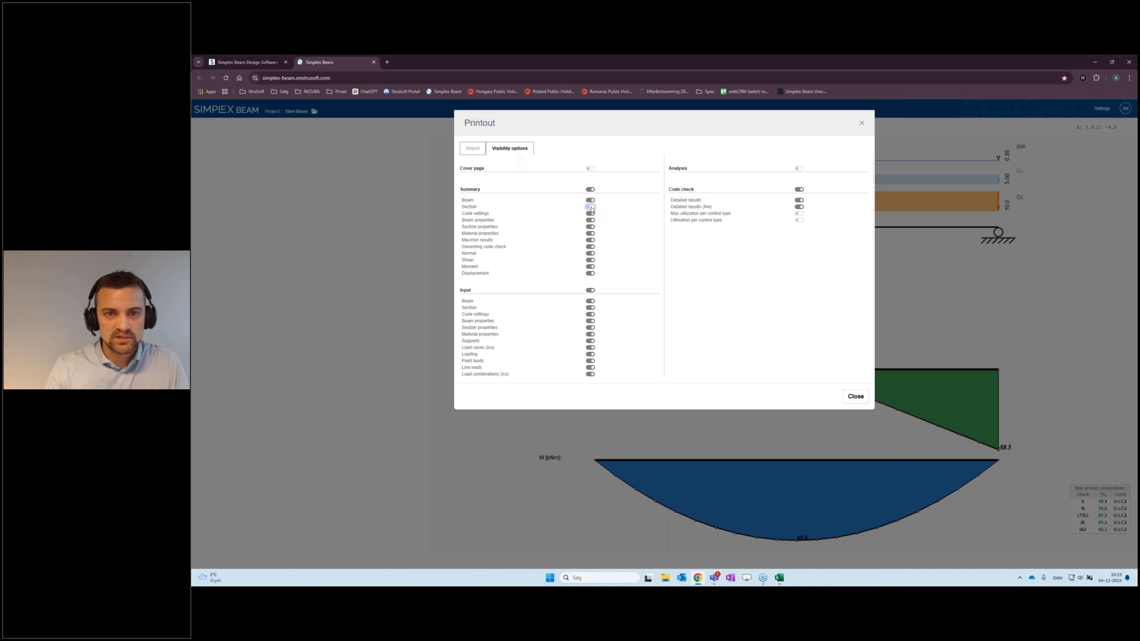
left_click(481, 154)
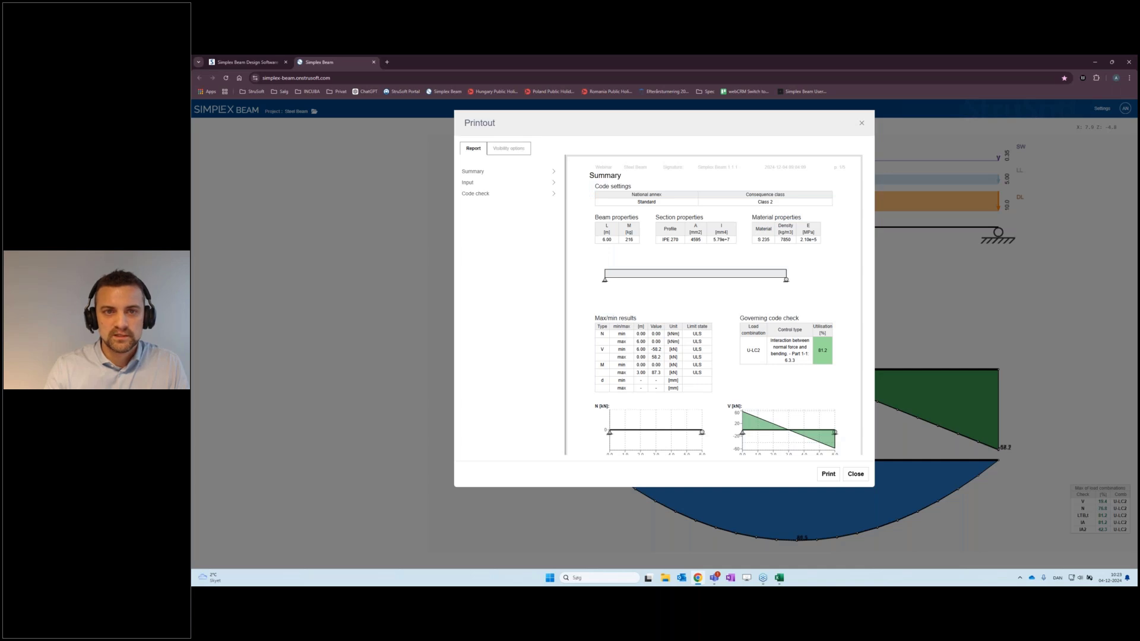
- Examine the report's summary results, input data and detailed code check calculations
scroll(646, 219, "down", 5)
scroll(706, 249, "down", 3)
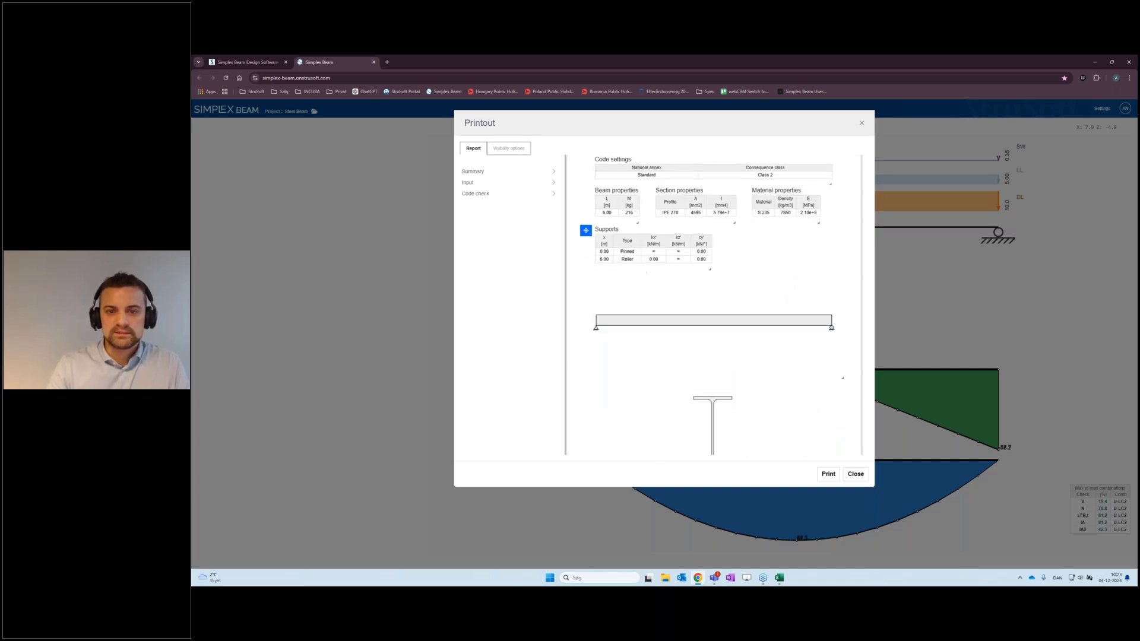
scroll(631, 339, "up", 7)
scroll(631, 339, "down", 3)
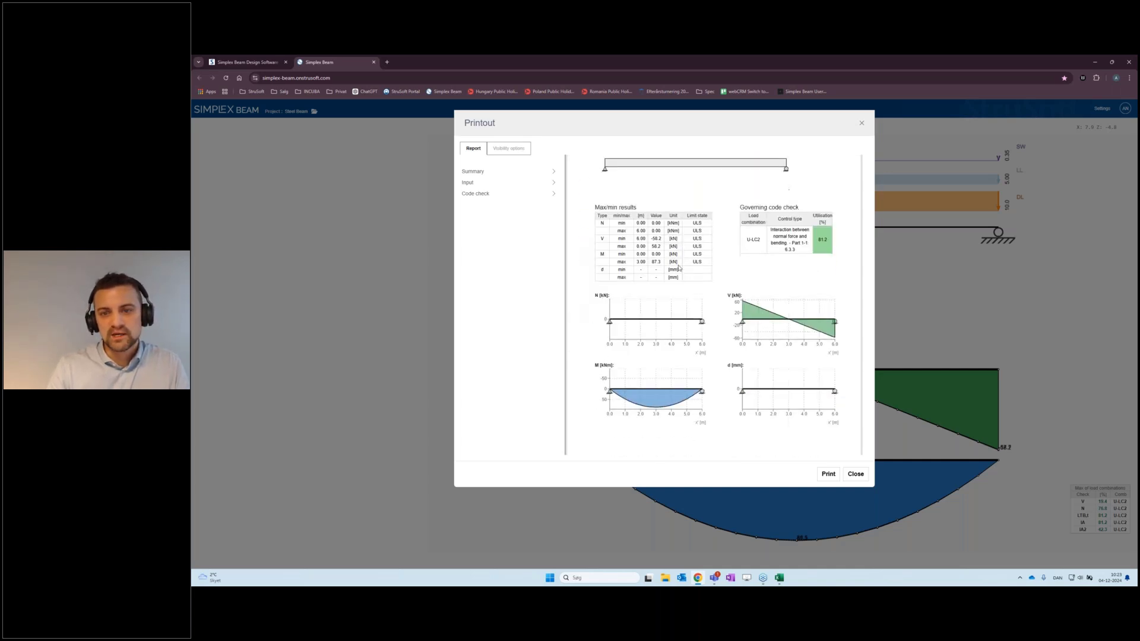
scroll(653, 333, "up", 3)
scroll(712, 327, "down", 5)
scroll(736, 322, "down", 2)
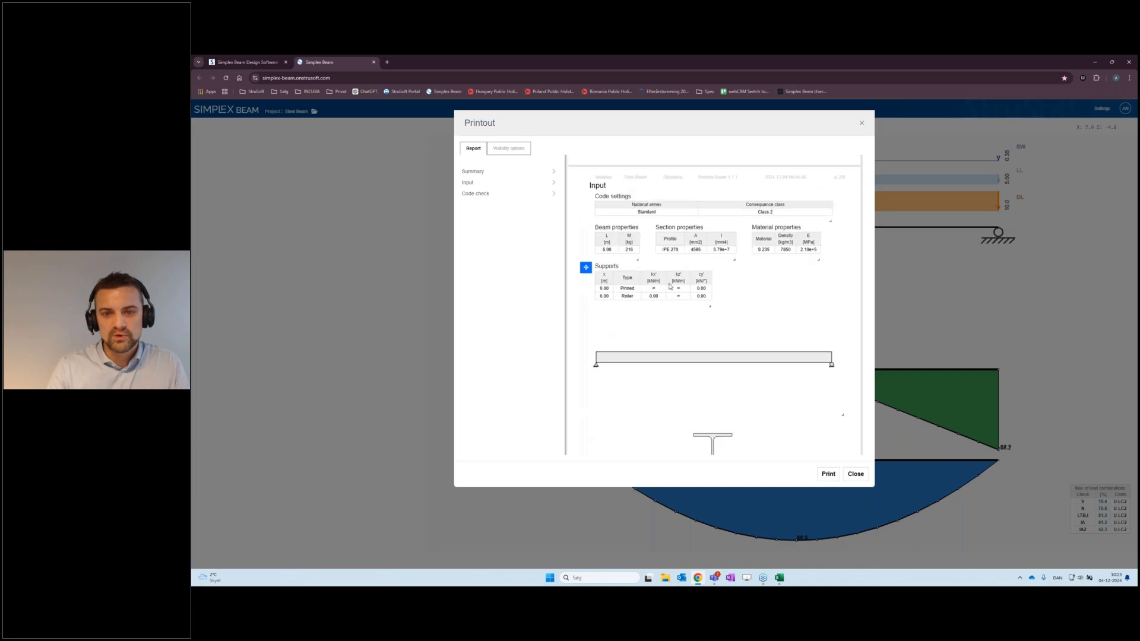
scroll(713, 327, "down", 1)
scroll(683, 257, "down", 10)
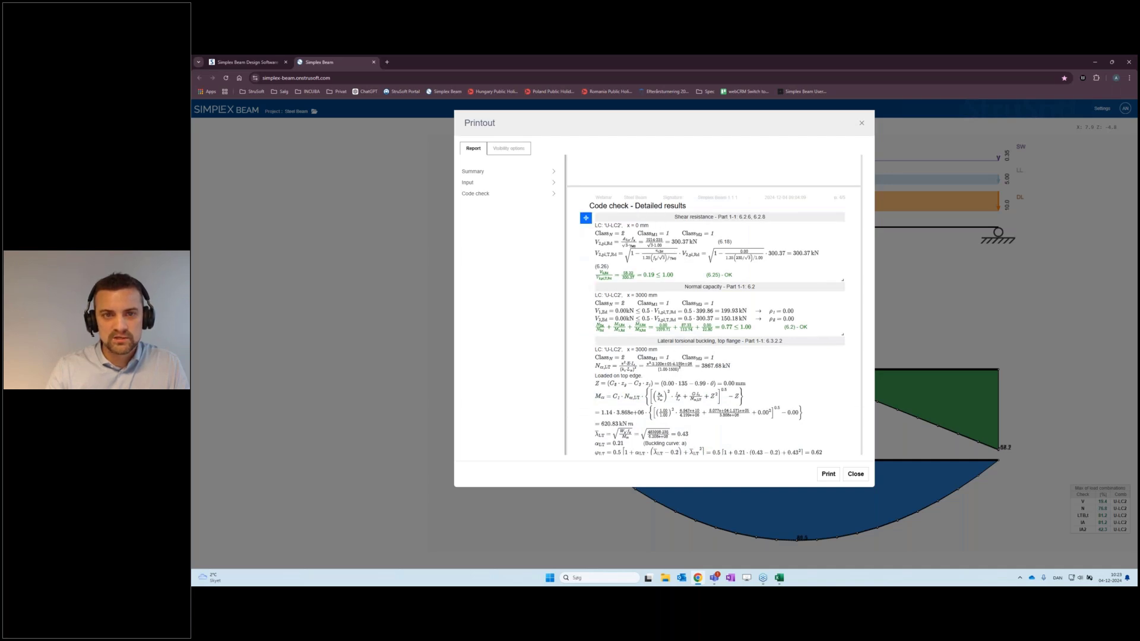
- Include the Analysis chapter with all its results in the printout and return to the report preview
left_click(516, 152)
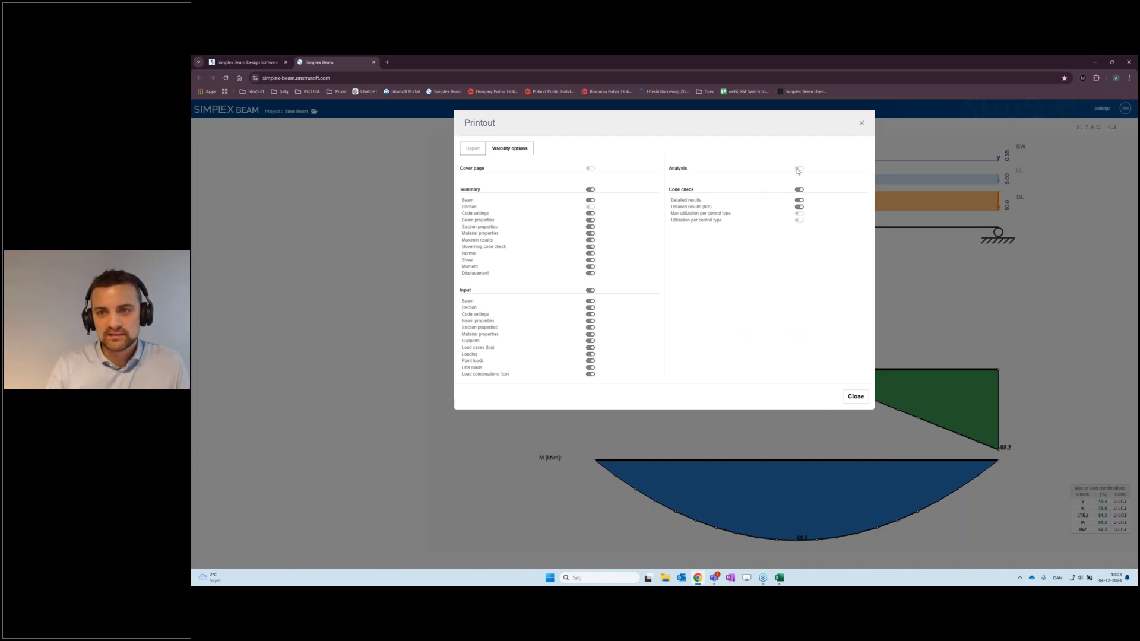
left_click(800, 169)
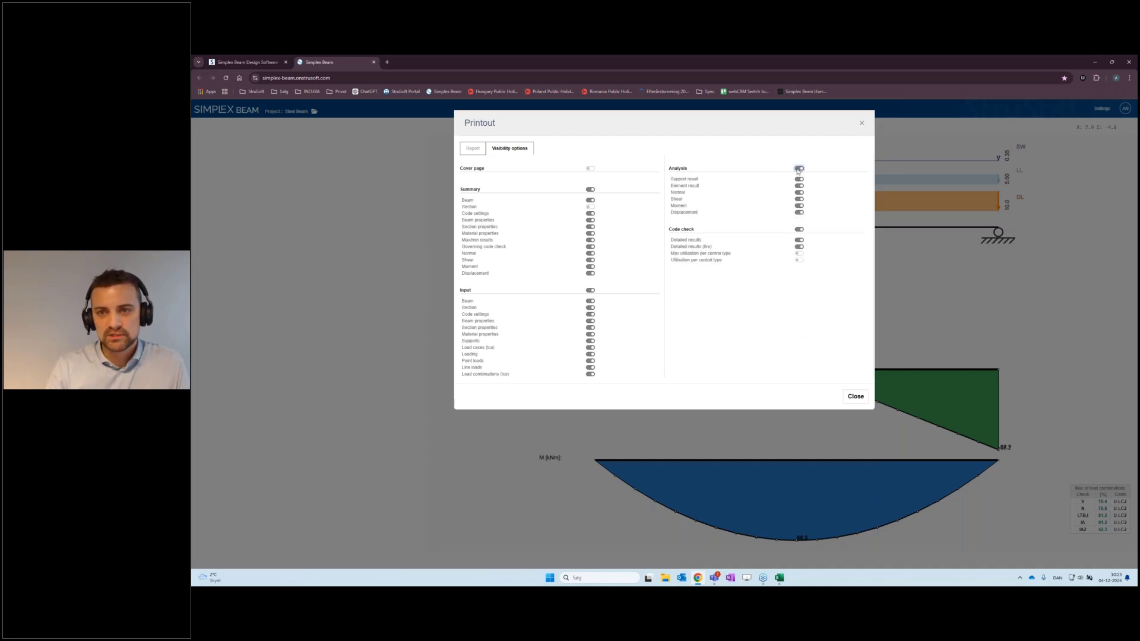
left_click(466, 157)
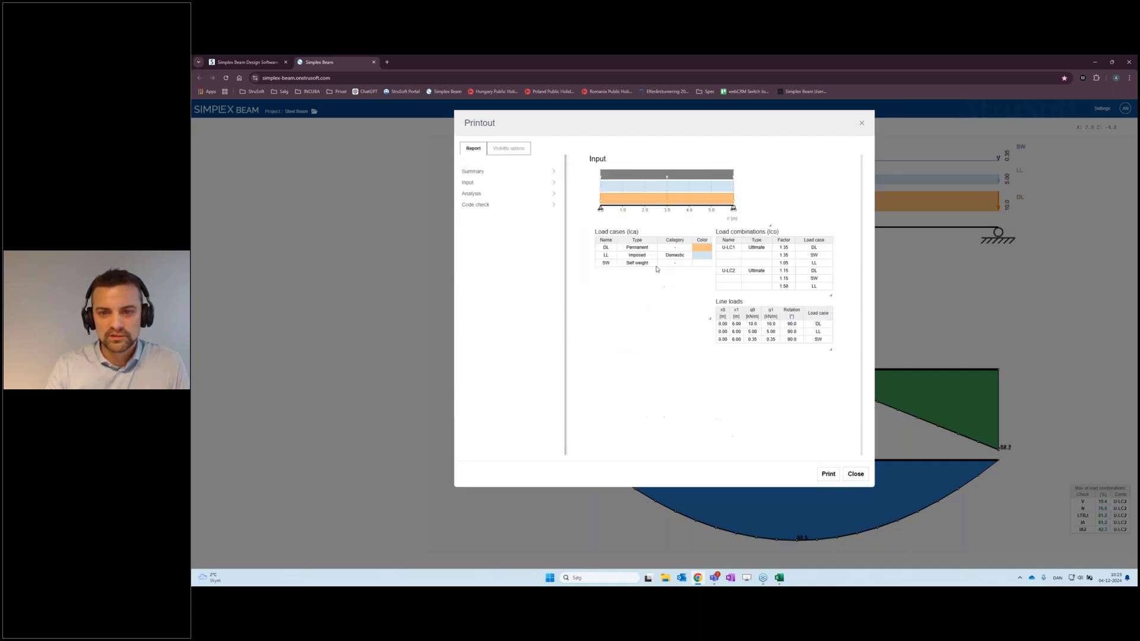
- Examine the report's Analysis results for U-LC1 and the detailed code check calculations, then return to the summary
scroll(654, 309, "down", 3)
scroll(653, 309, "up", 1)
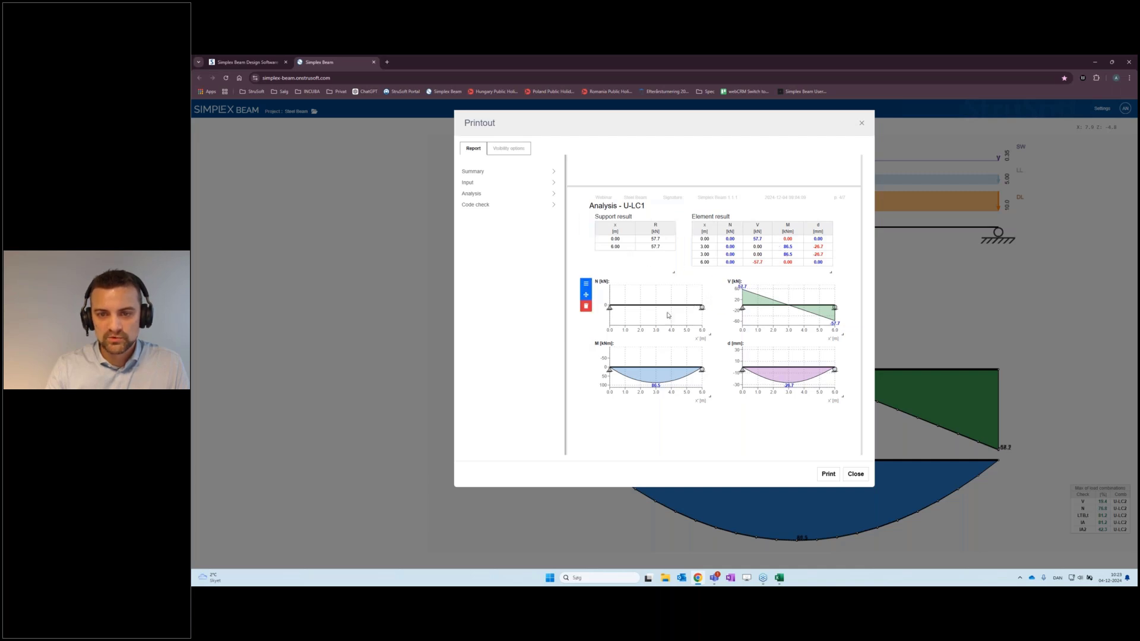
scroll(795, 395, "down", 7)
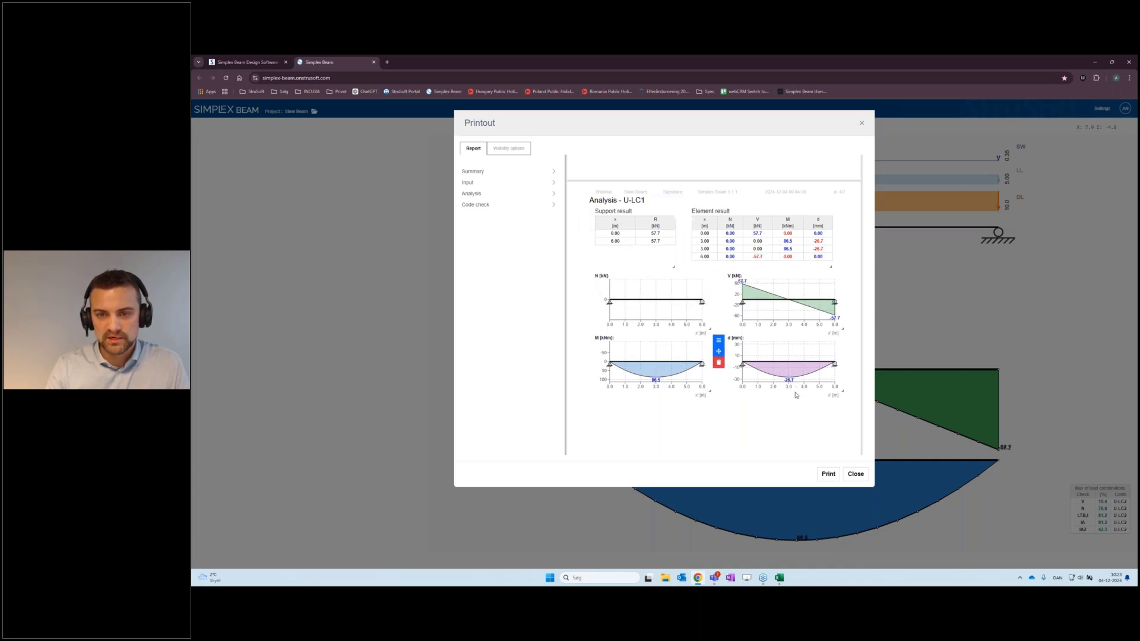
scroll(794, 387, "down", 15)
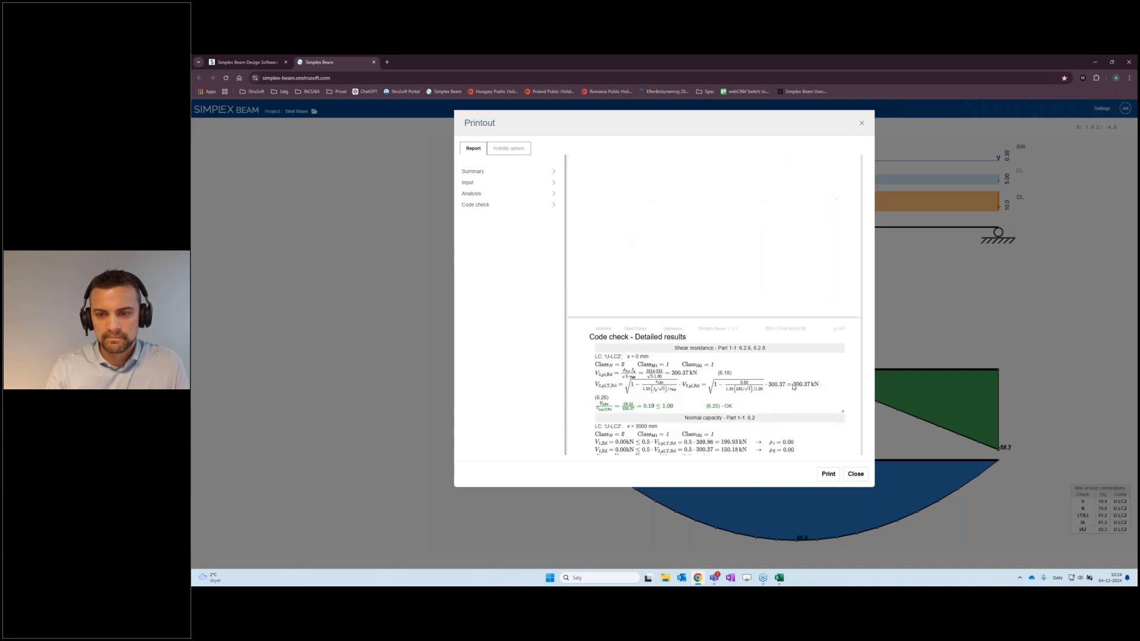
scroll(787, 382, "down", 1)
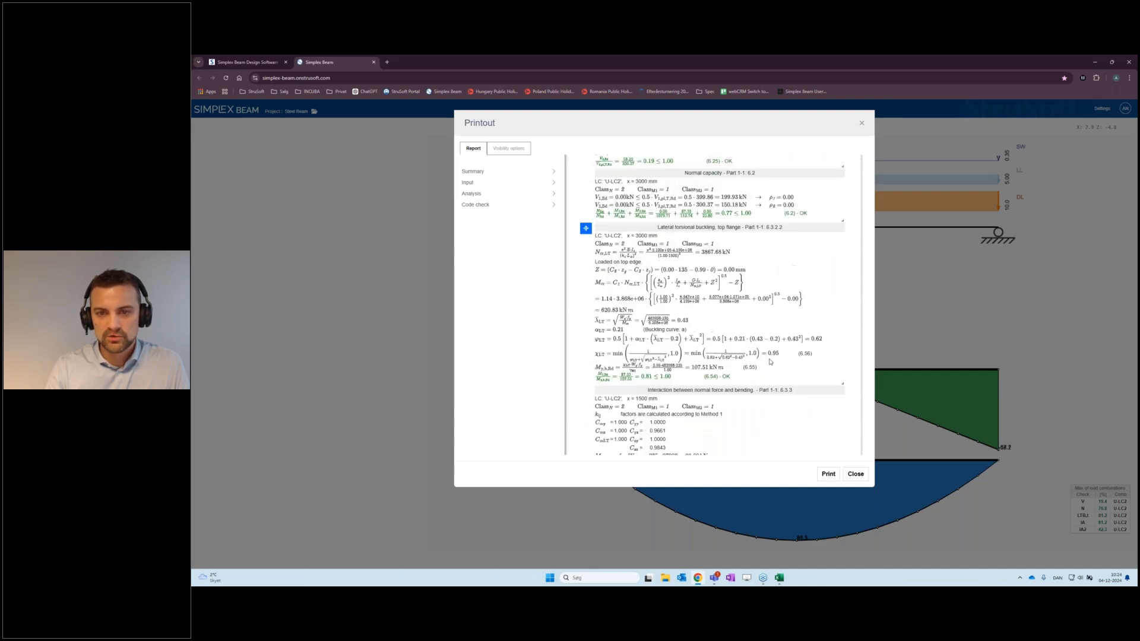
scroll(772, 362, "up", 12)
scroll(722, 357, "up", 15)
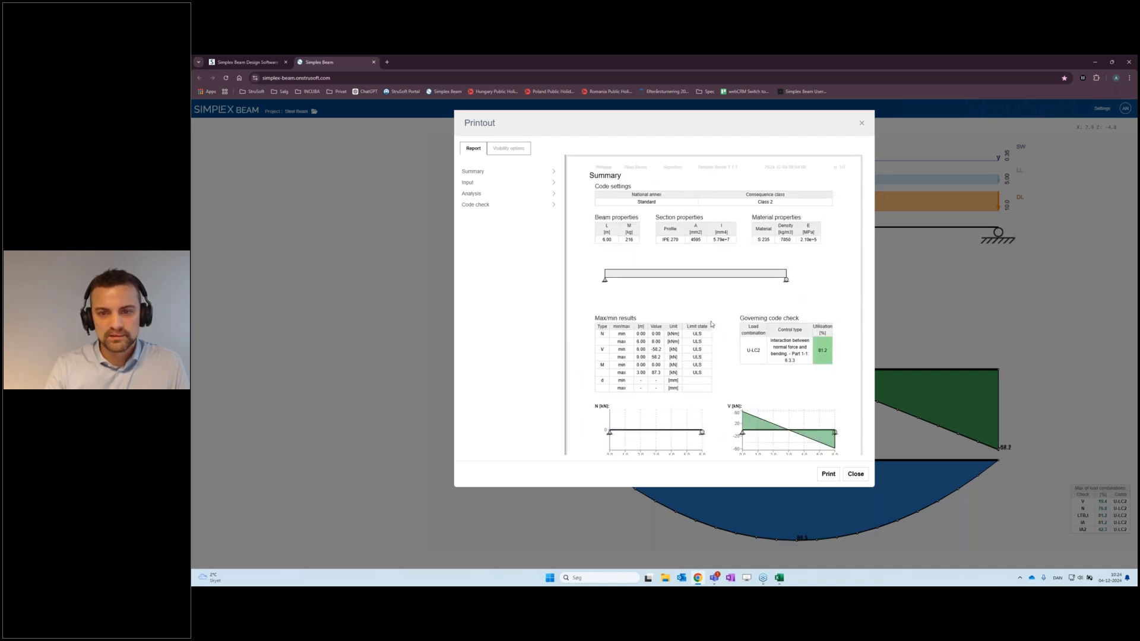
- Exclude the Analysis chapter from the printout and close the printout window
left_click(519, 152)
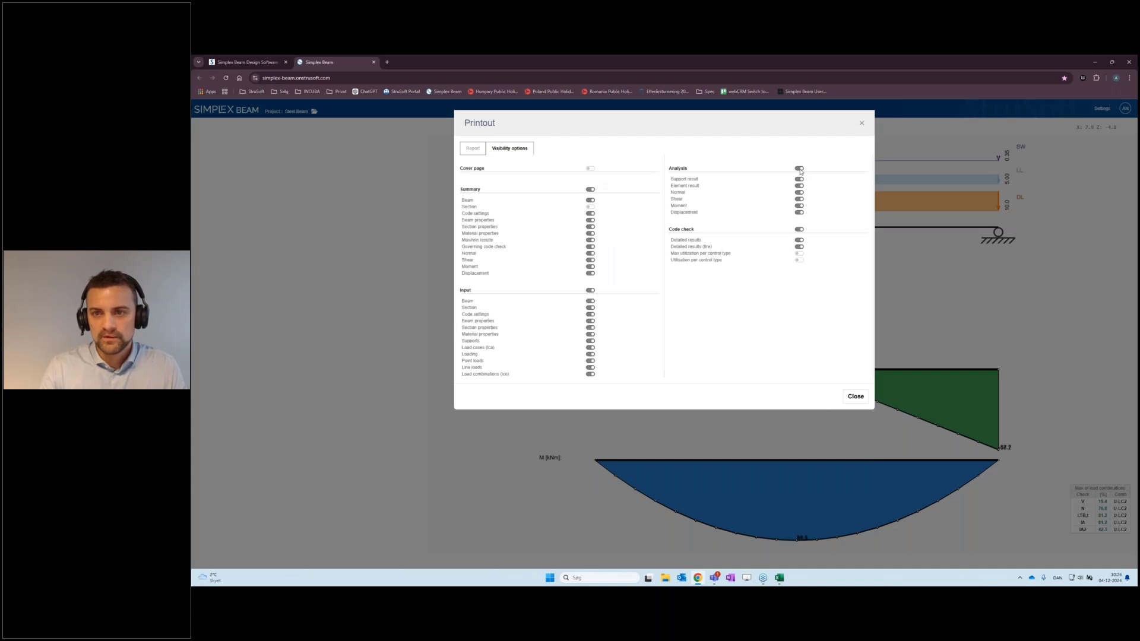
left_click(799, 169)
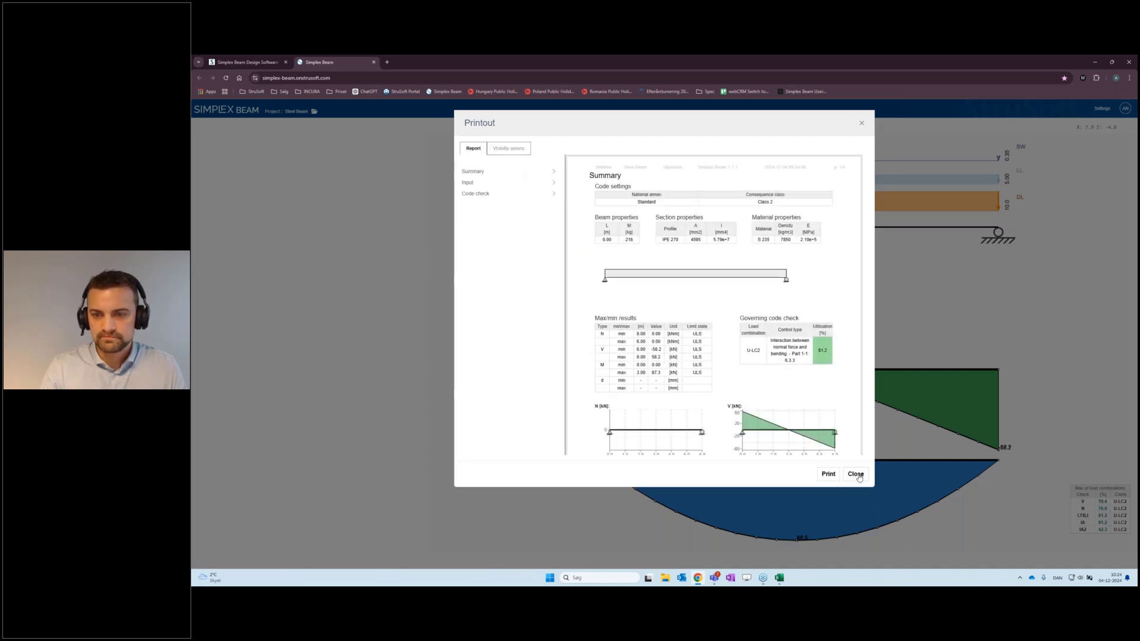
left_click(856, 474)
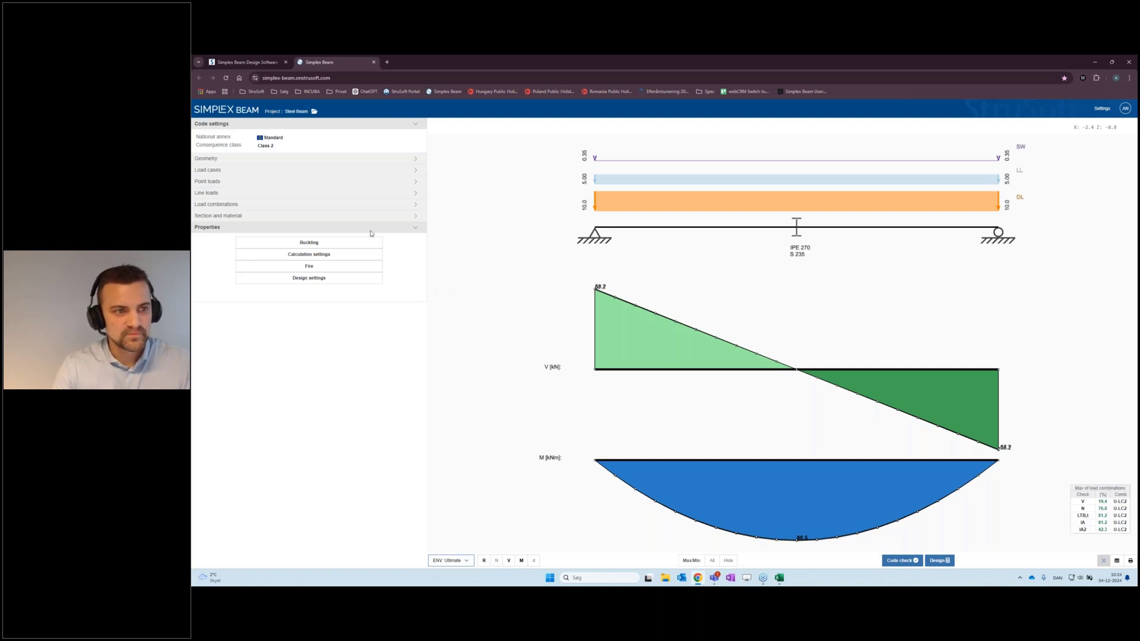
- Add the U: fire combination to the generated load combinations and run the code check on the beam
left_click(256, 205)
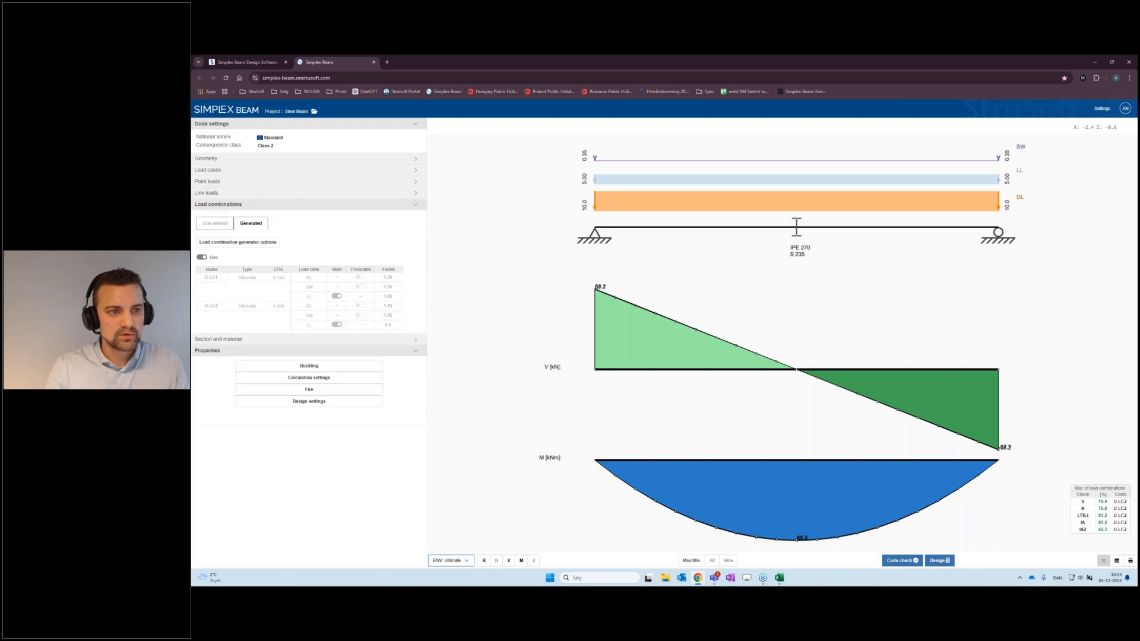
left_click(245, 243)
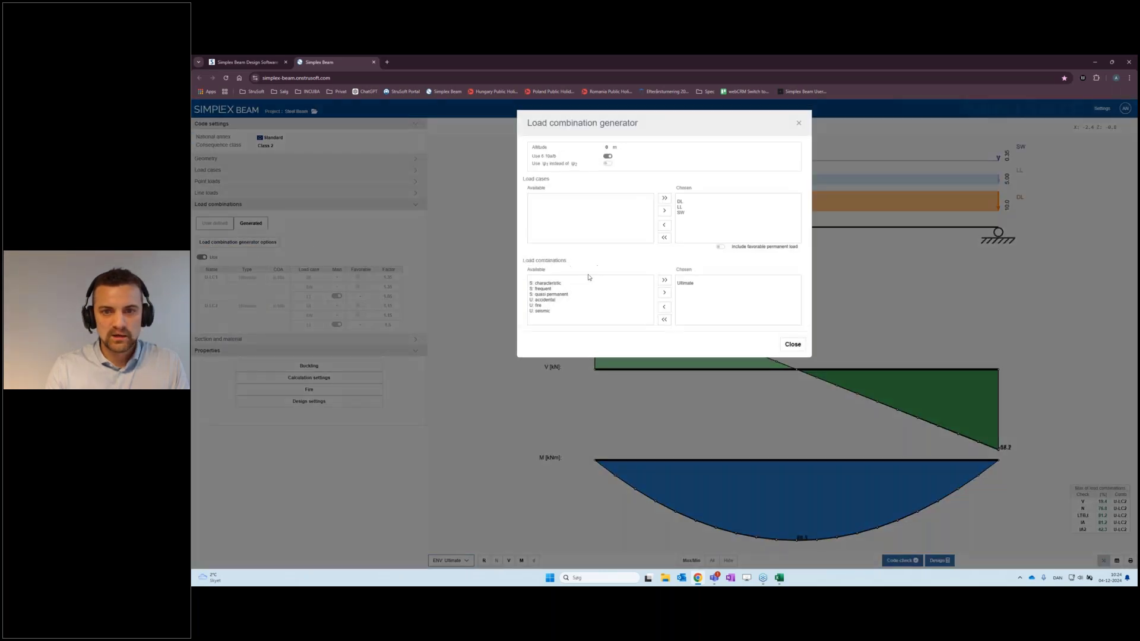
left_click(543, 307)
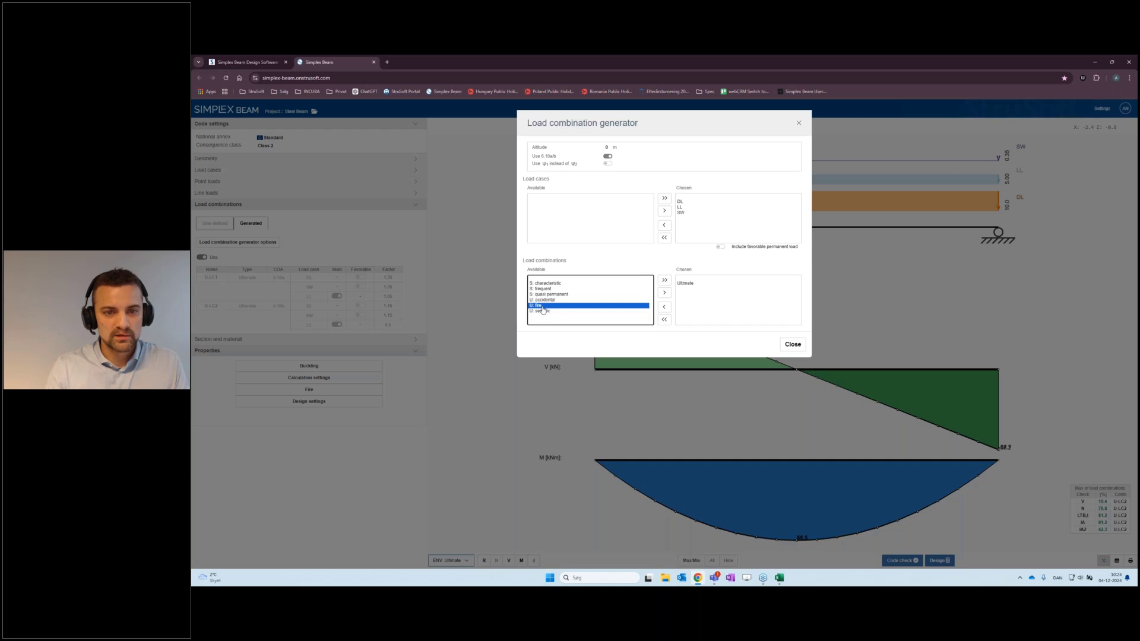
left_click(664, 295)
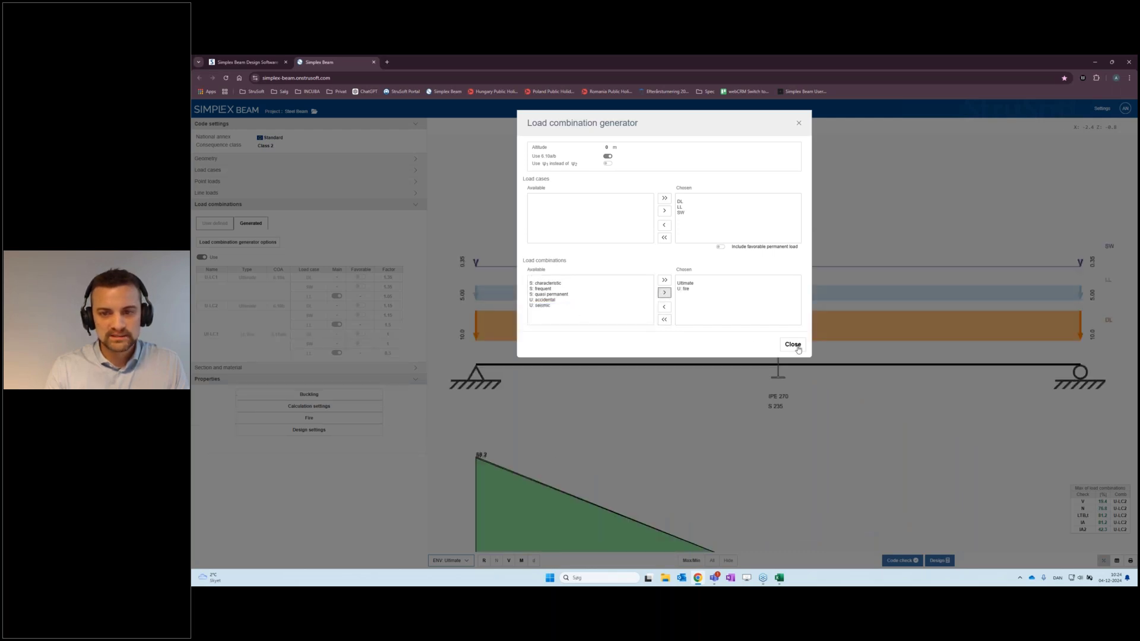
left_click(795, 345)
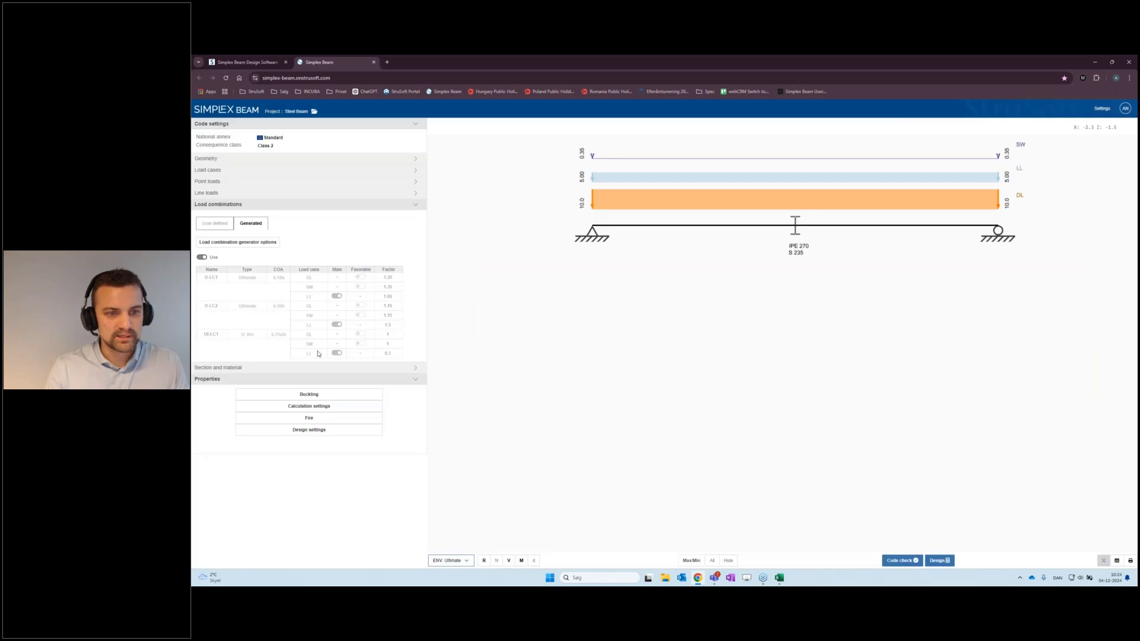
left_click(906, 562)
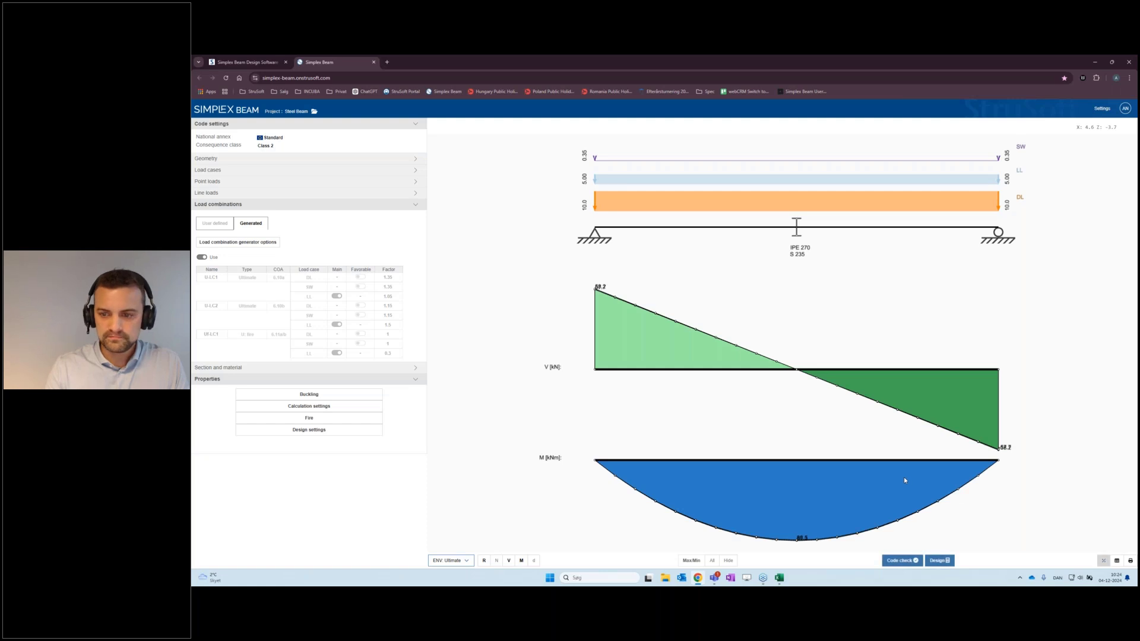
left_click(904, 561)
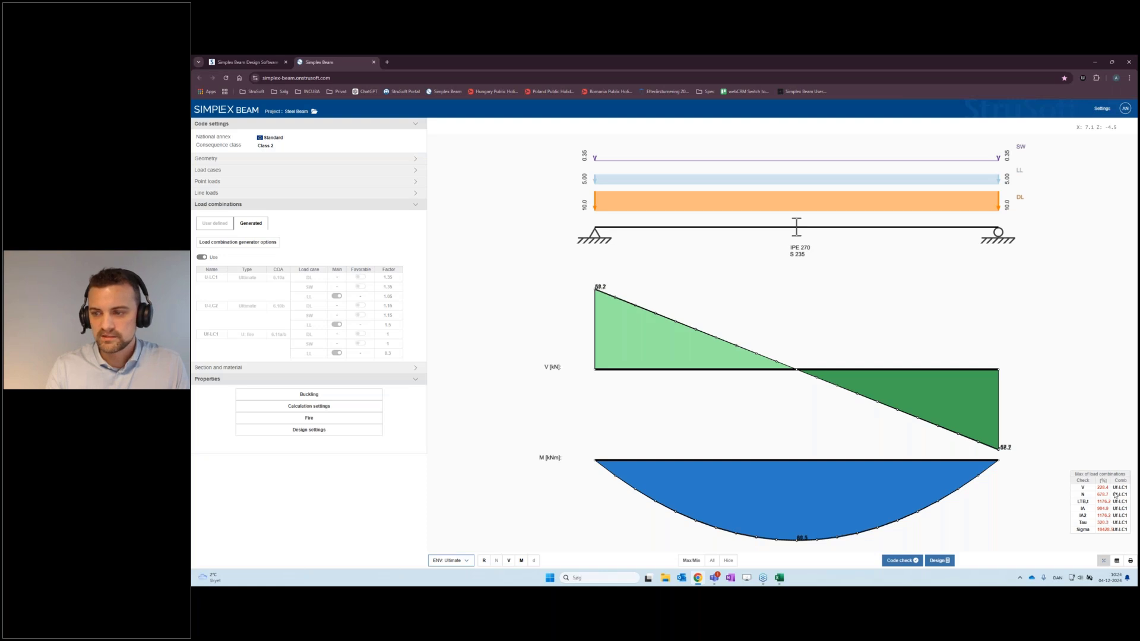
- Open the steel beam's fire properties and review the available exposure options
left_click(309, 420)
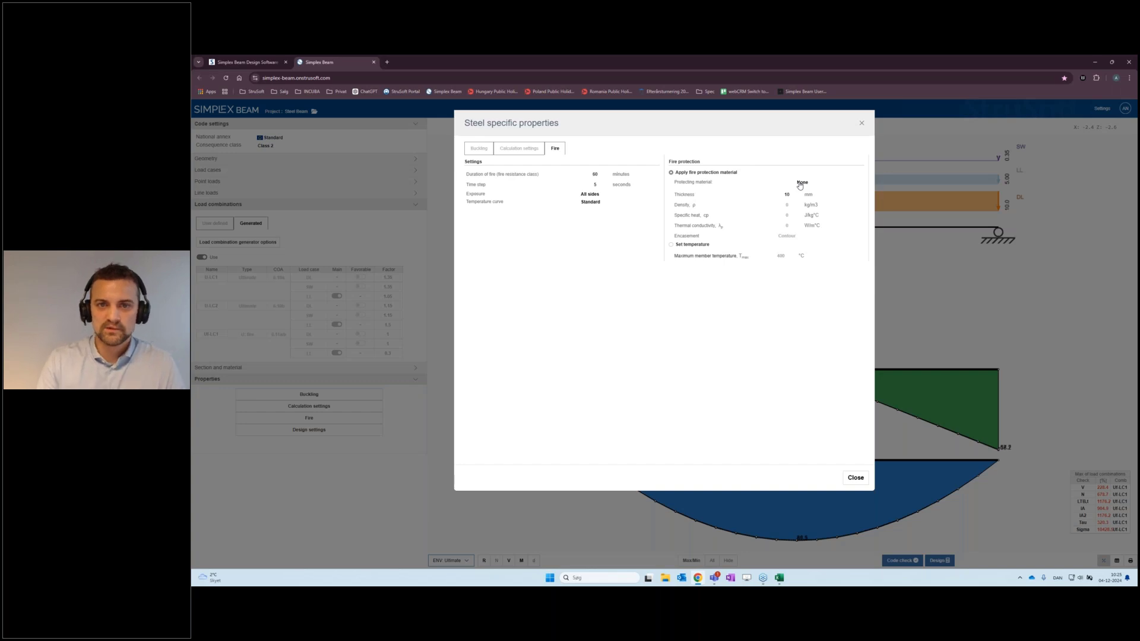
left_click(590, 196)
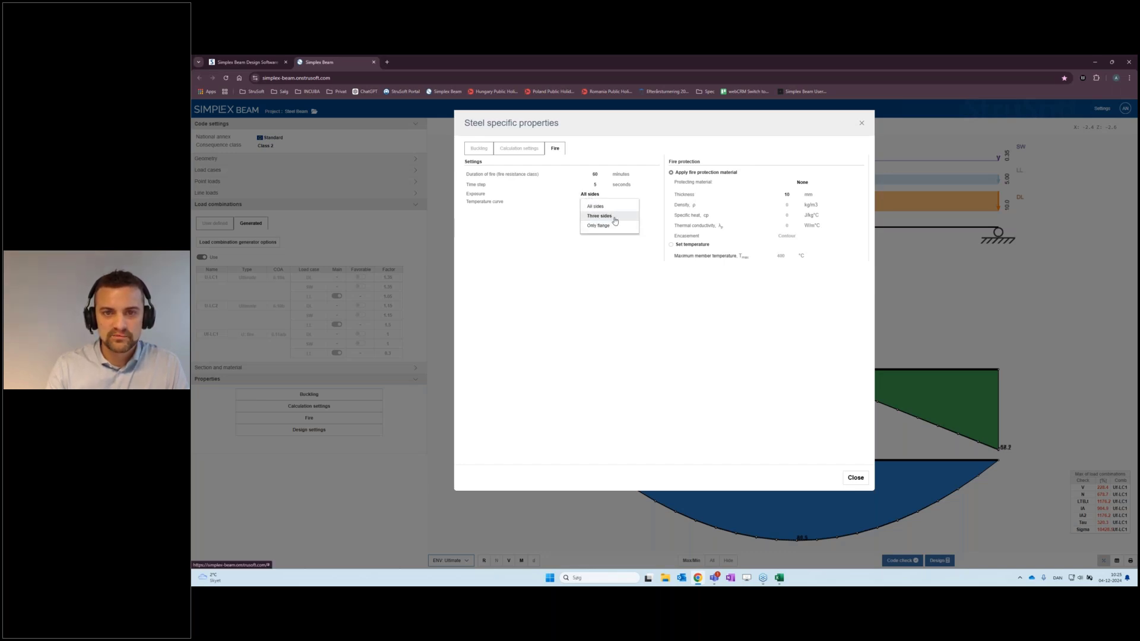
left_click(624, 309)
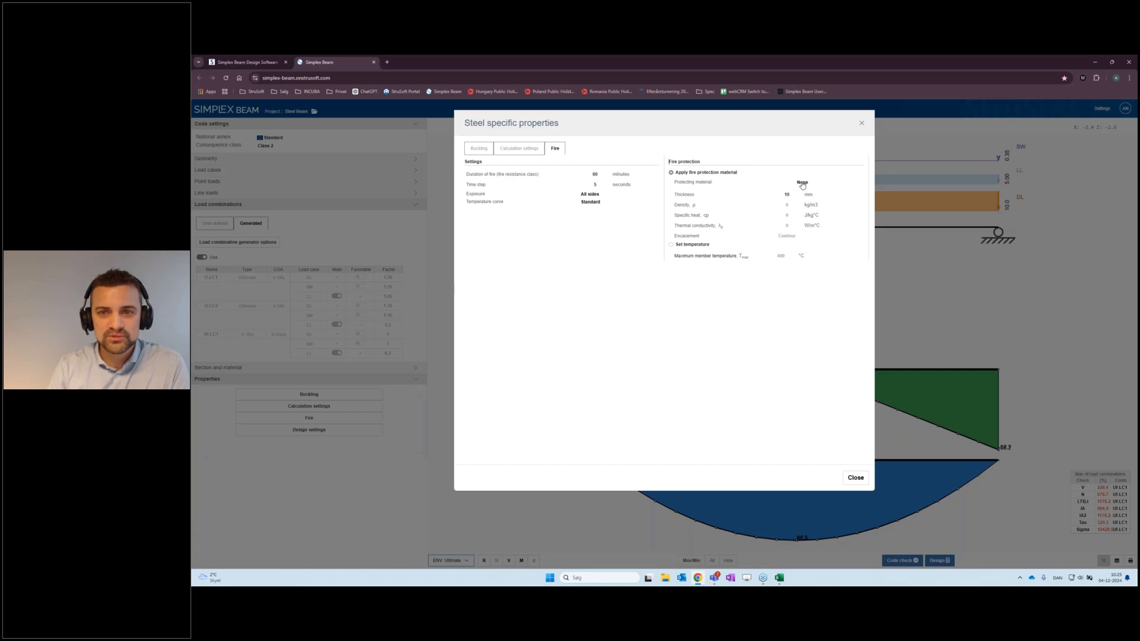
- Apply Board - gypsum as the fire protection material with a thickness of 12 mm and rerun the code check
left_click(802, 183)
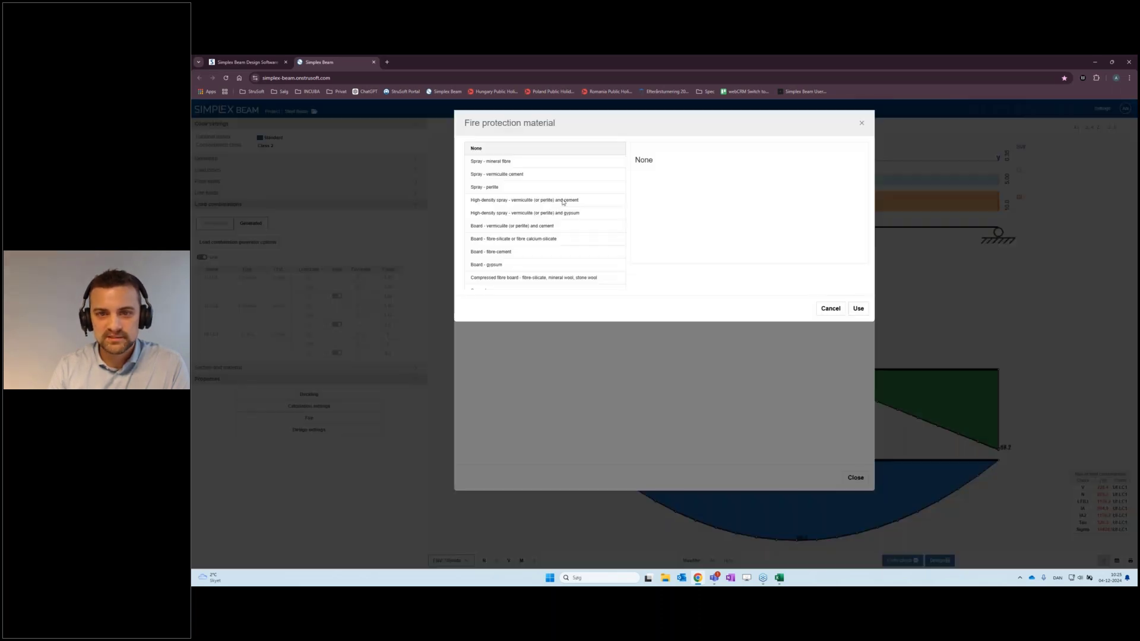
left_click(503, 266)
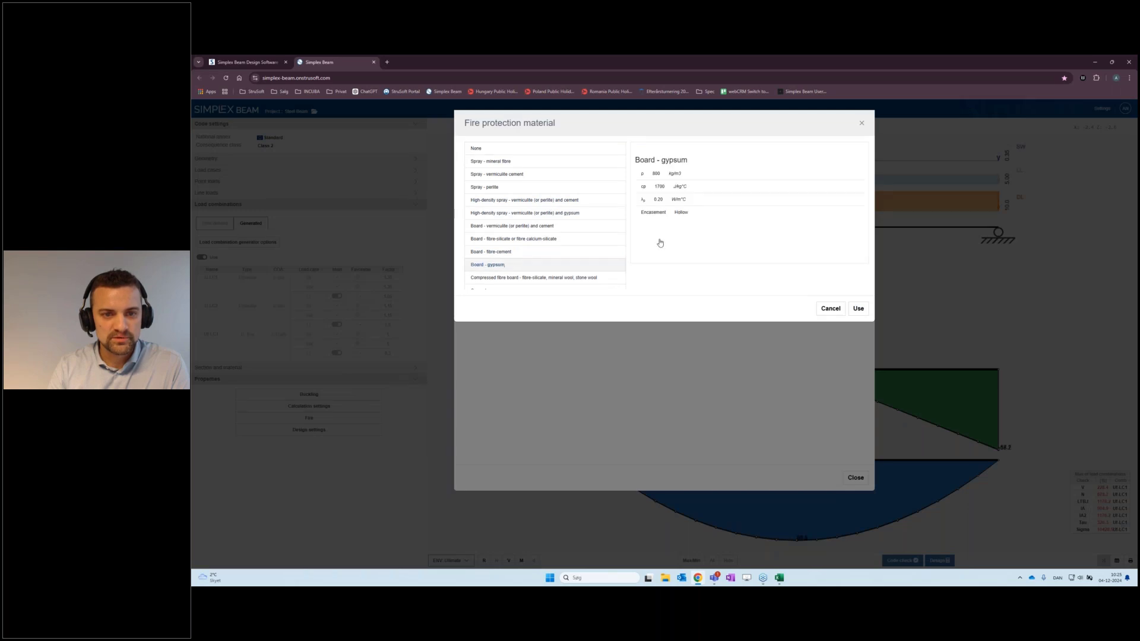
left_click(858, 309)
double_click(786, 193)
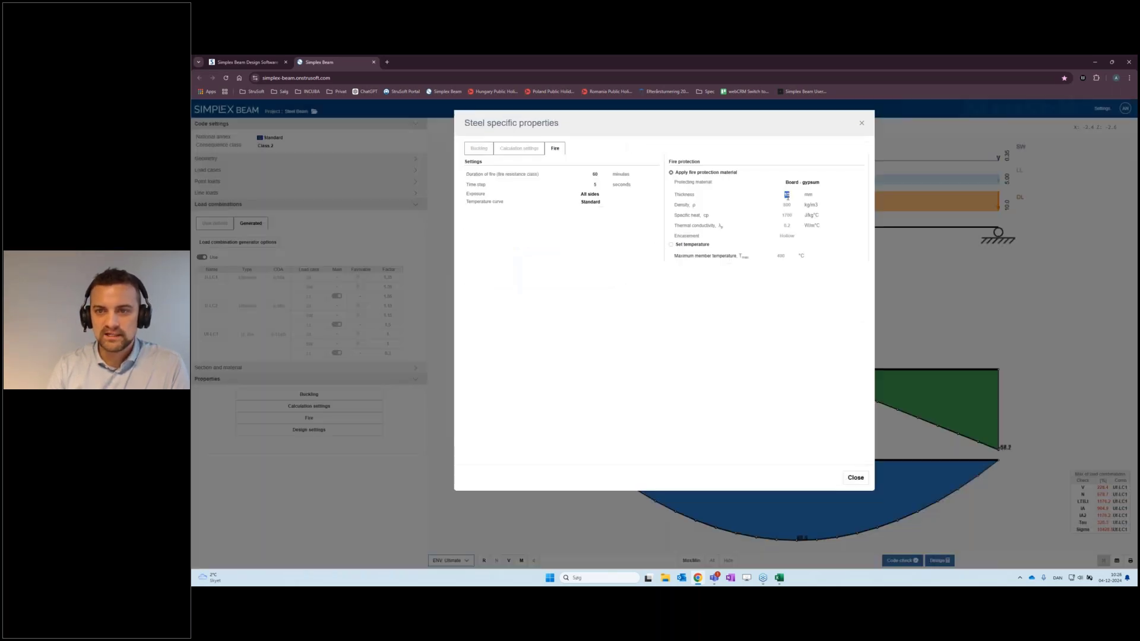
type("12")
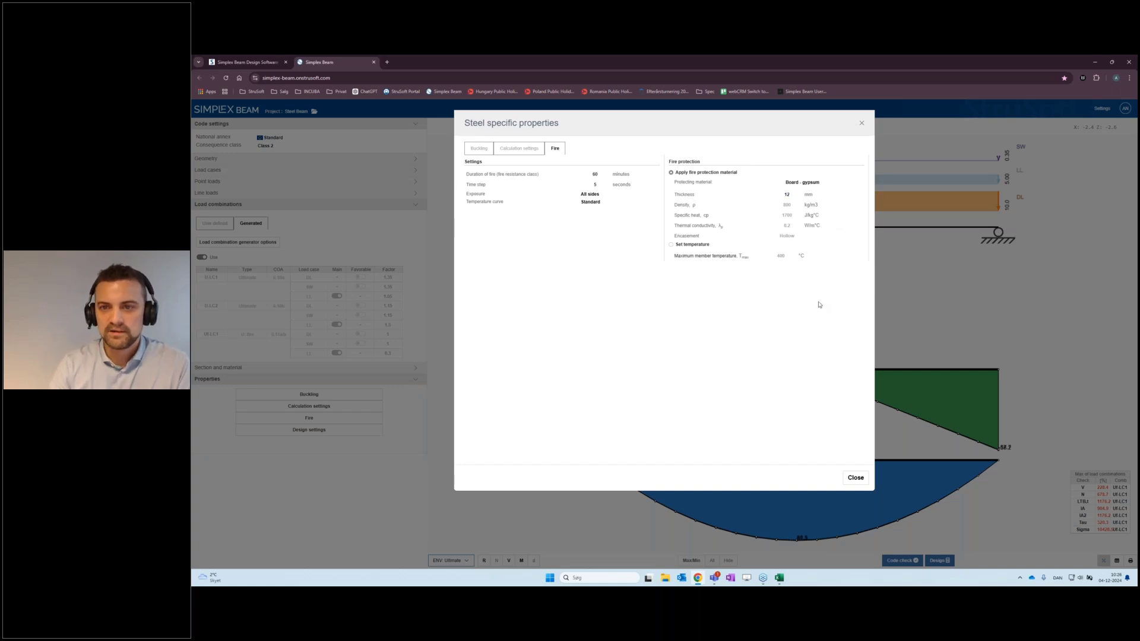
left_click(855, 480)
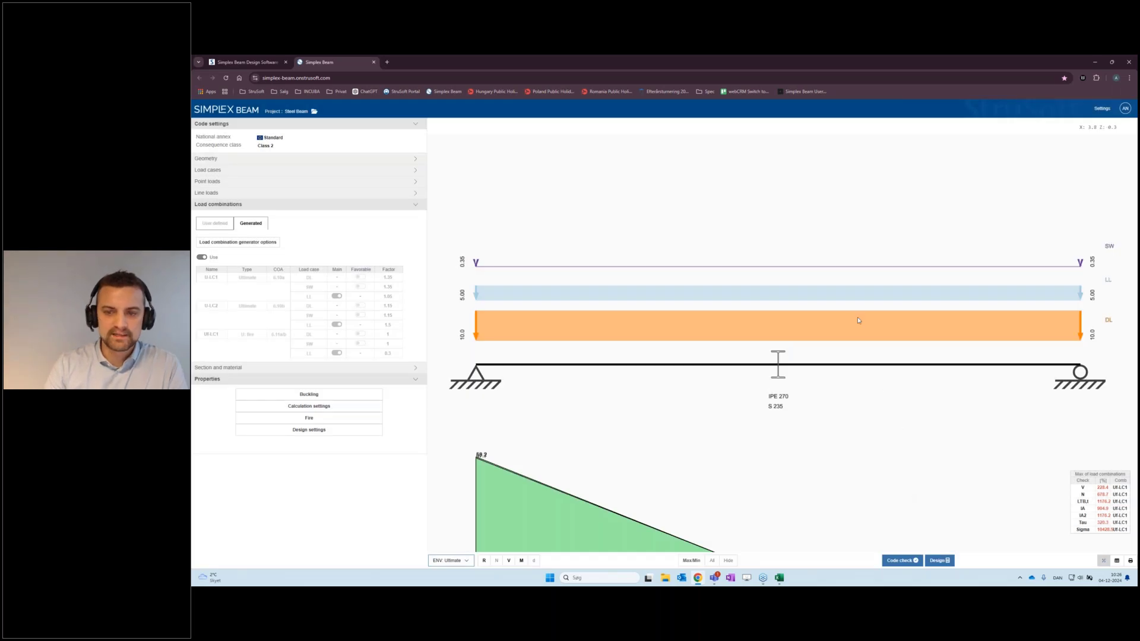
left_click(900, 561)
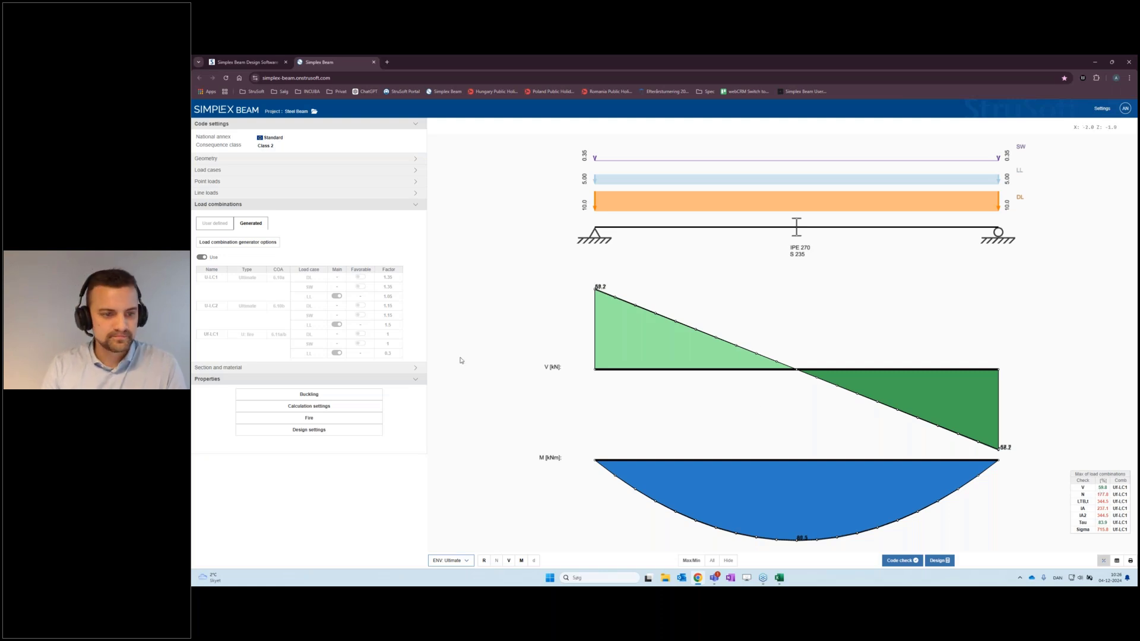
- Set the fire protection's minimum thickness and thickness step to 12 mm in the design settings, and run the design with recalculation
left_click(300, 433)
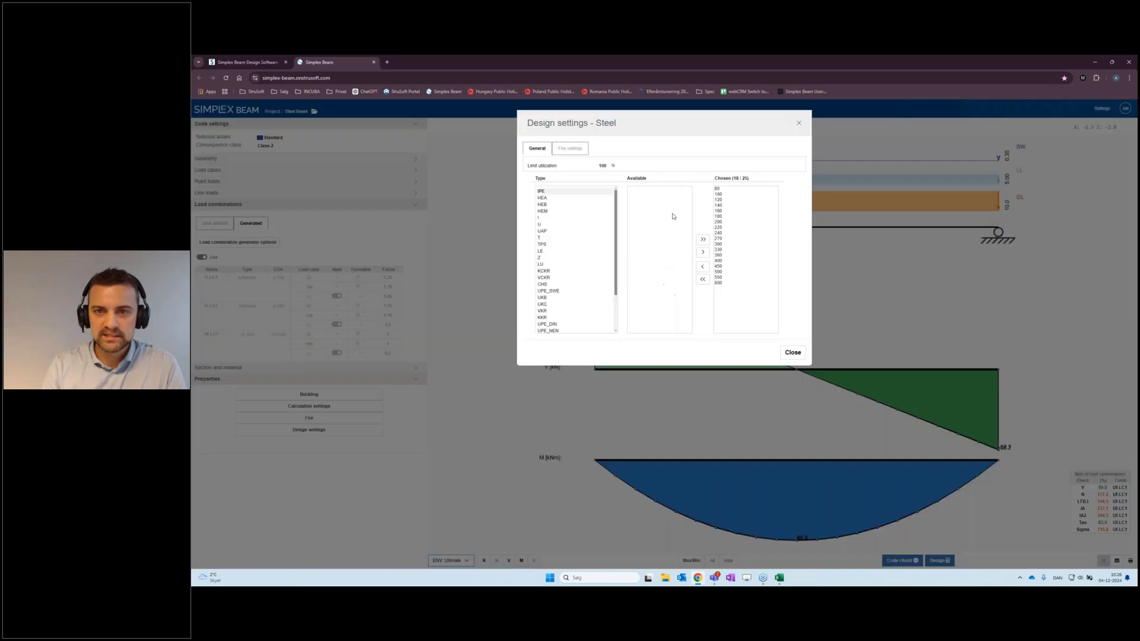
left_click(569, 150)
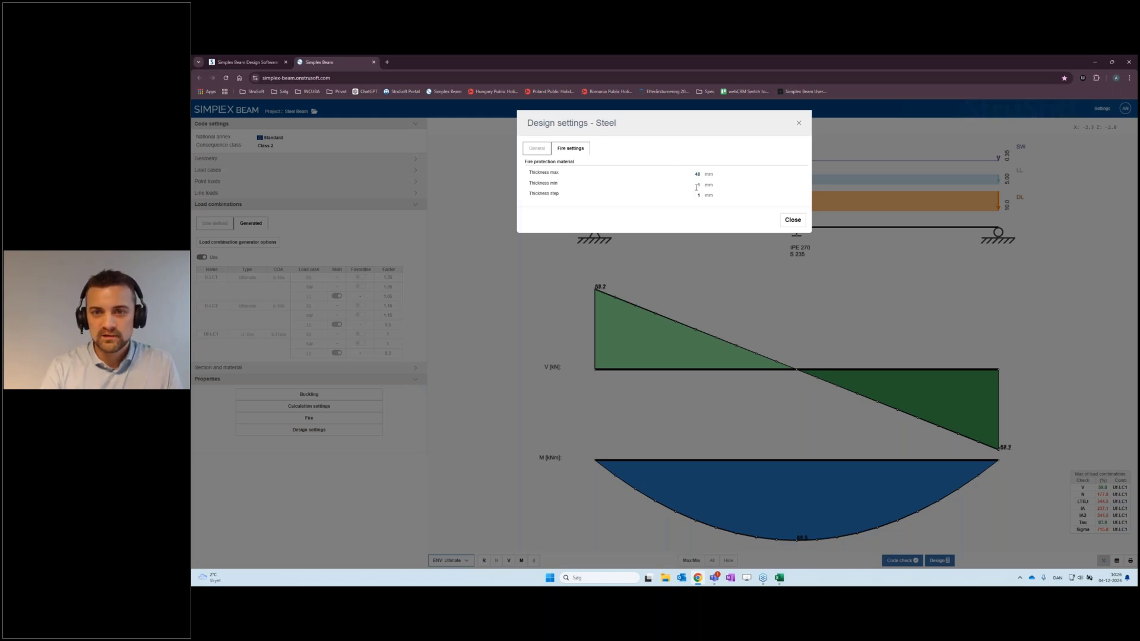
left_click_drag(697, 186, 709, 185)
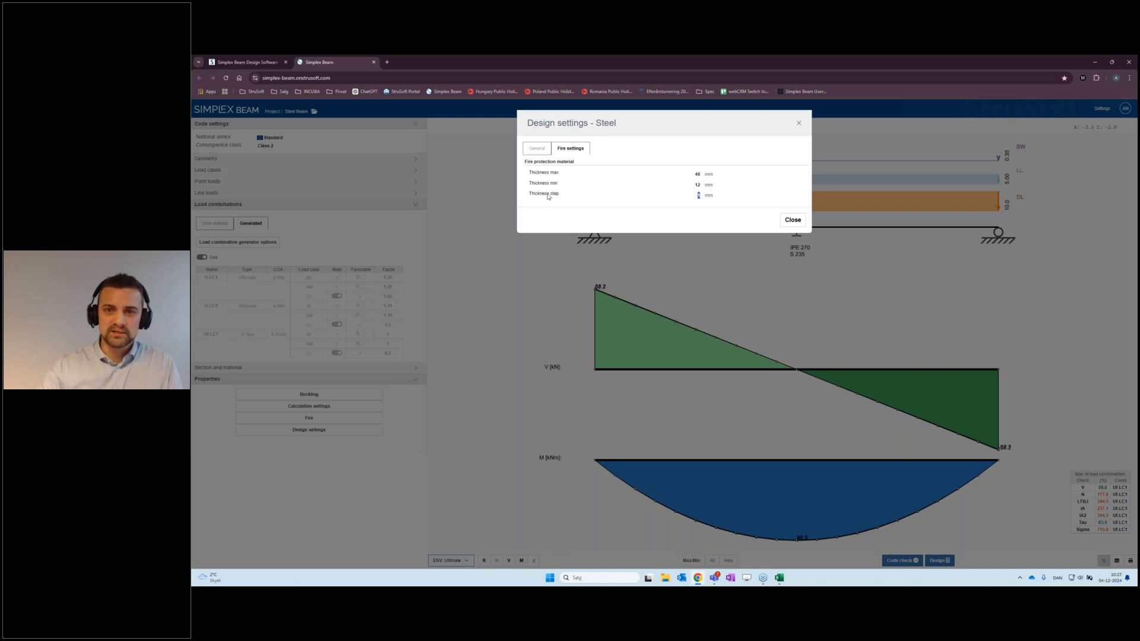
type("1")
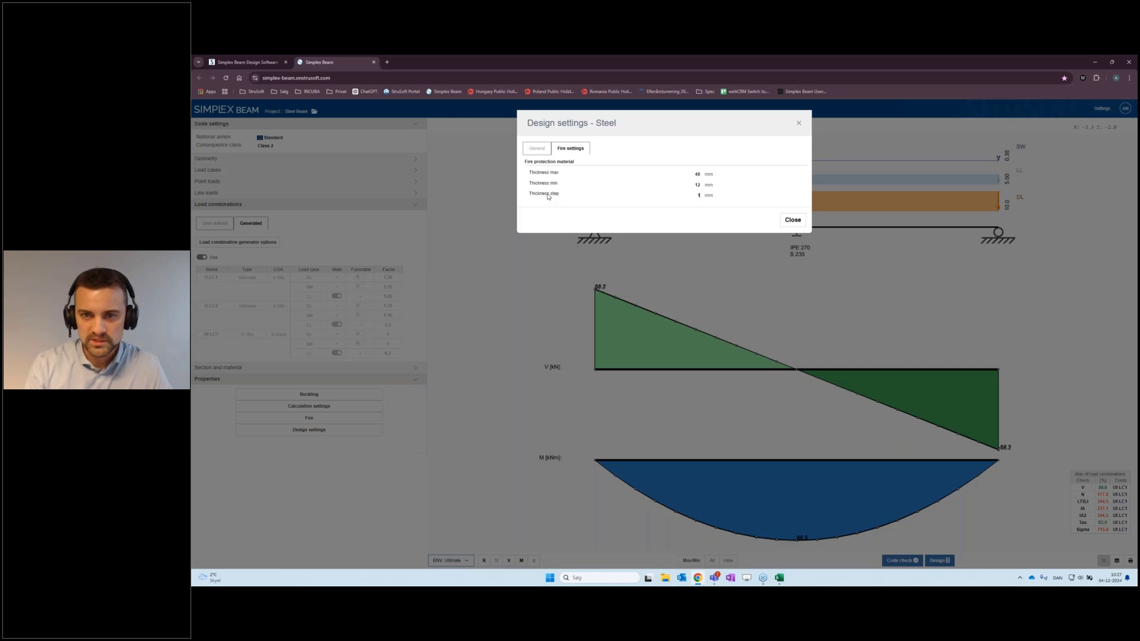
type("2")
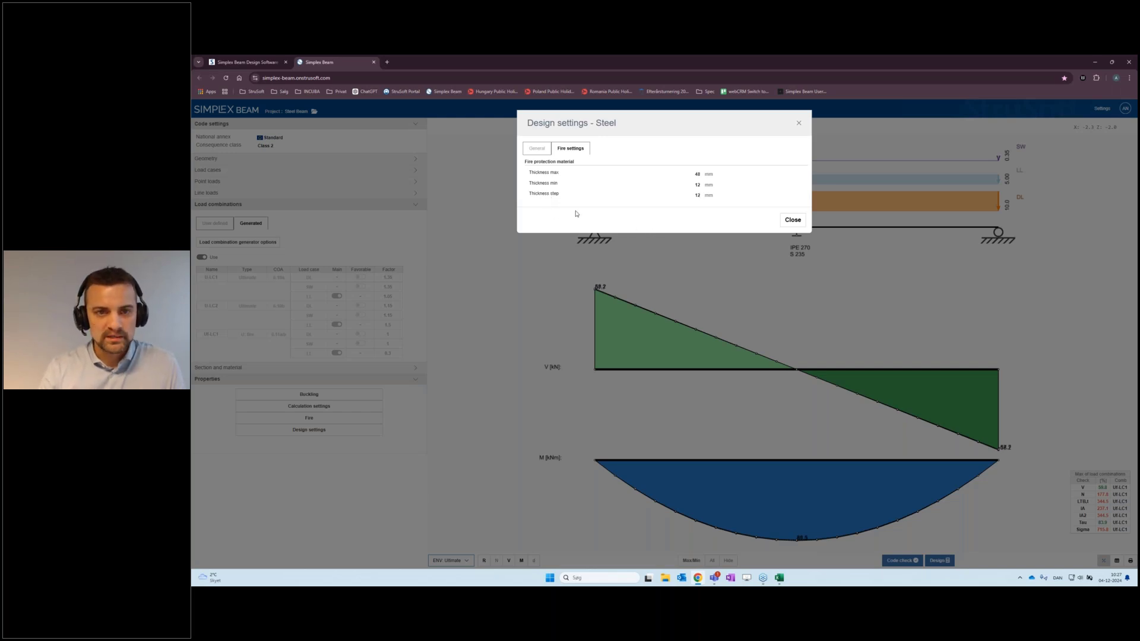
left_click(790, 221)
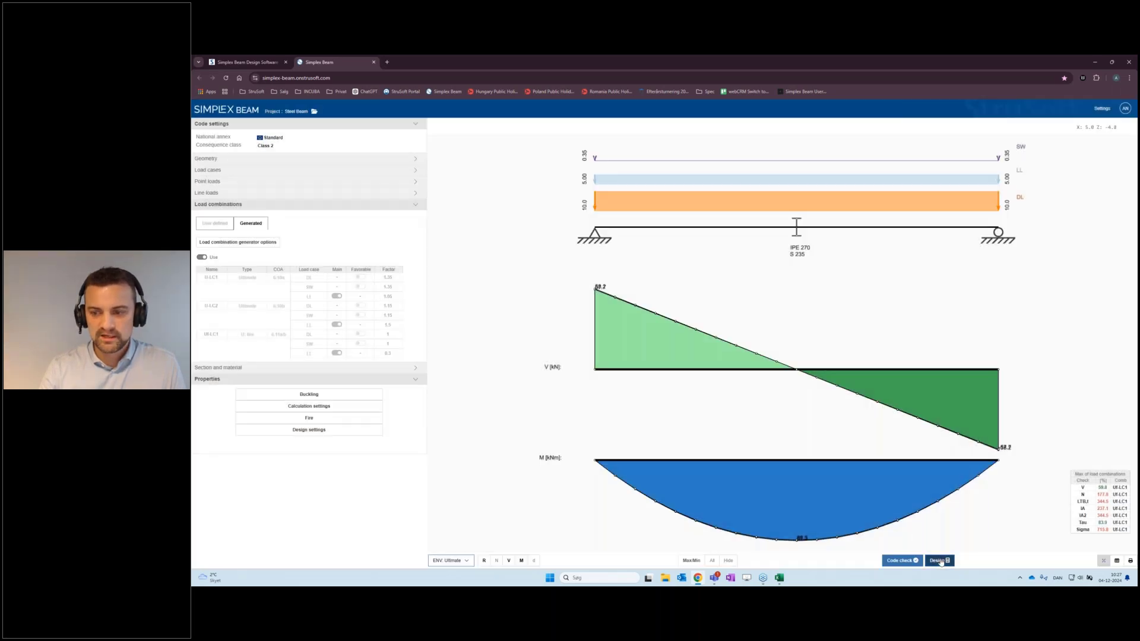
left_click(941, 561)
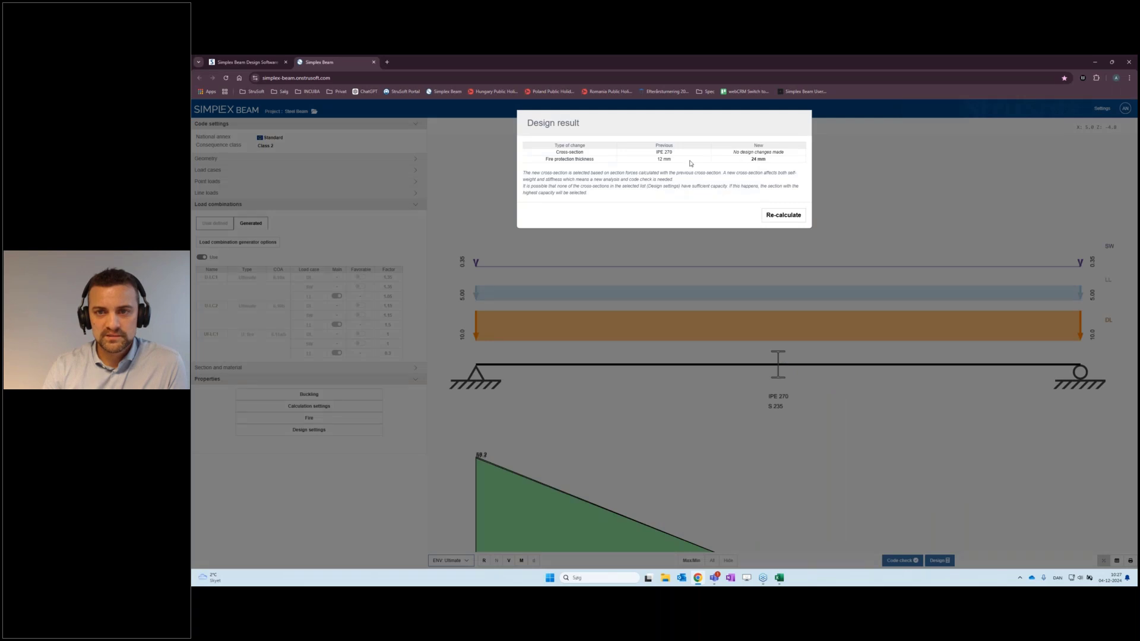
left_click(777, 217)
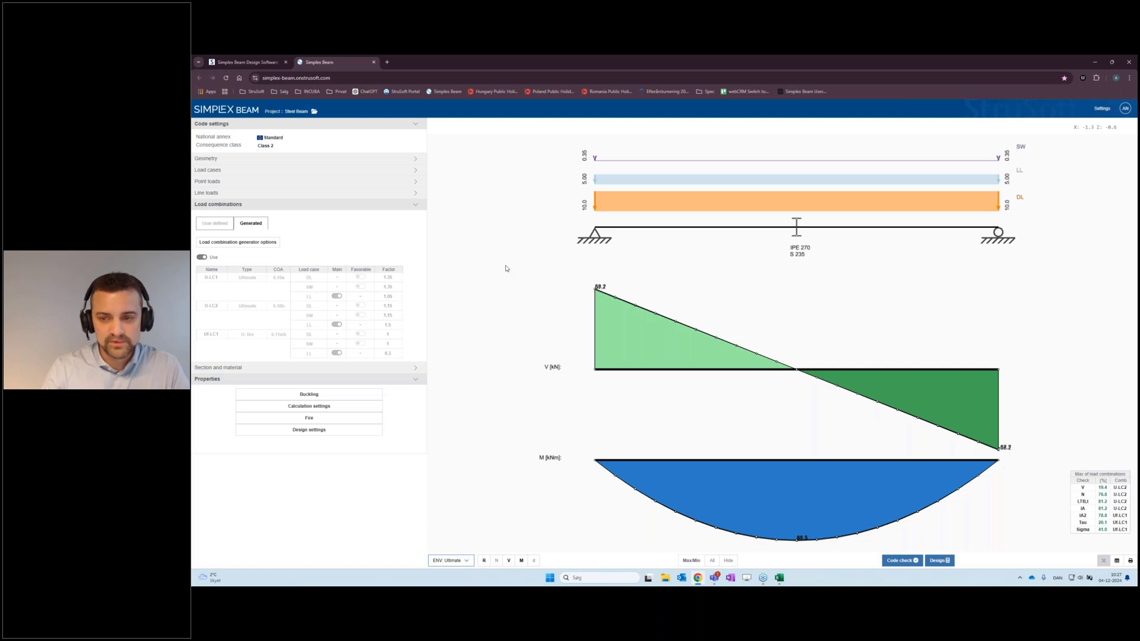
- Open the Webinar Concrete Beam from the beam explorer
left_click(303, 113)
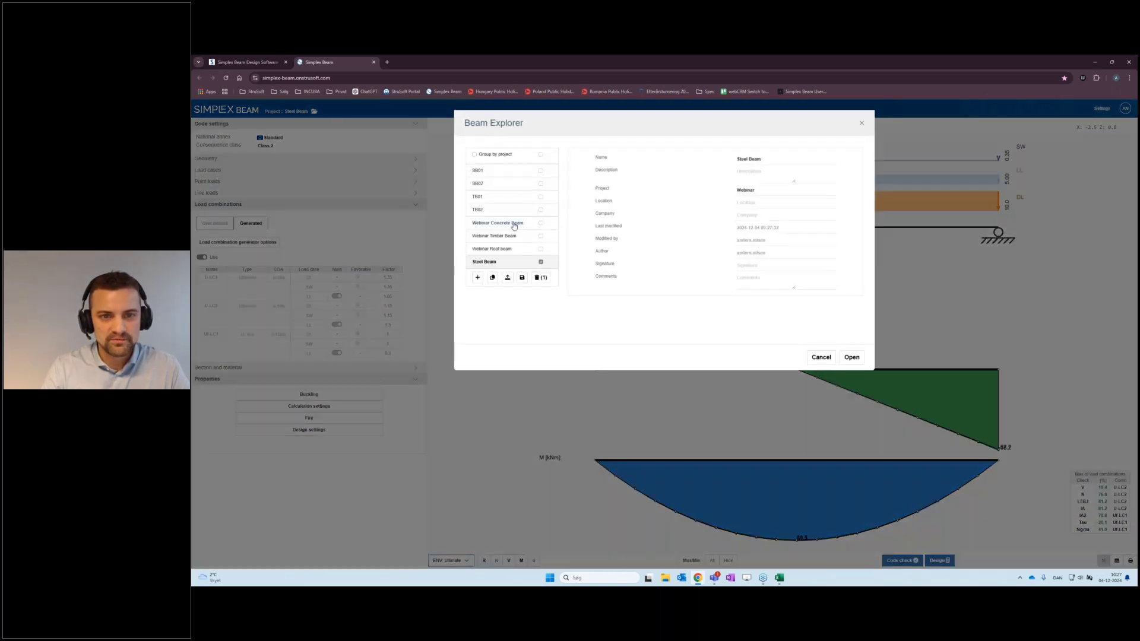
left_click(513, 226)
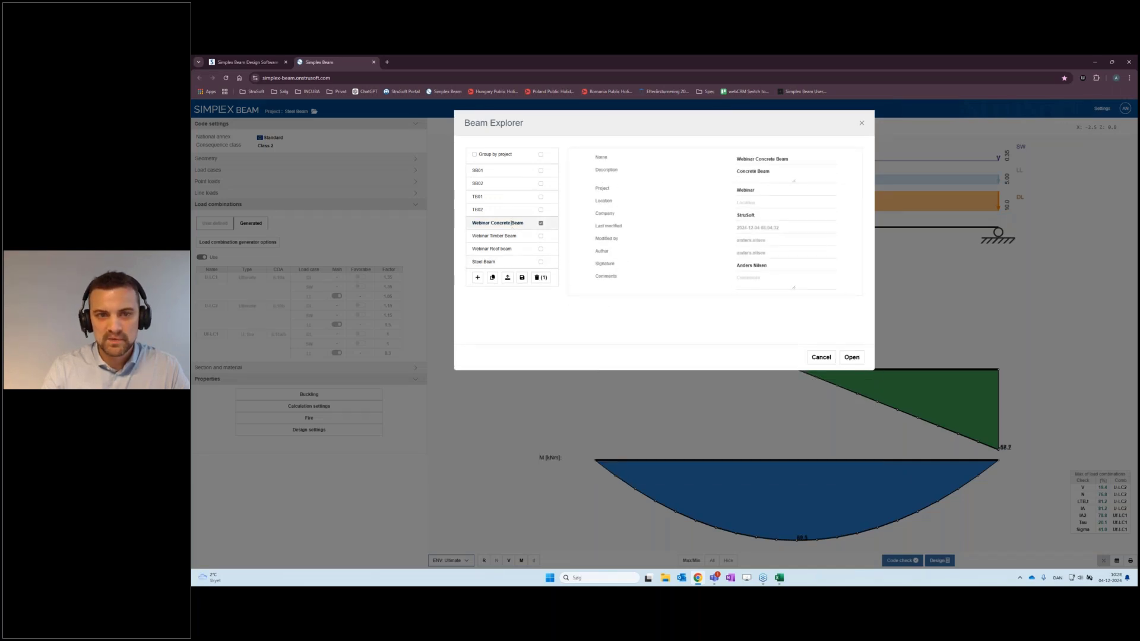
double_click(512, 223)
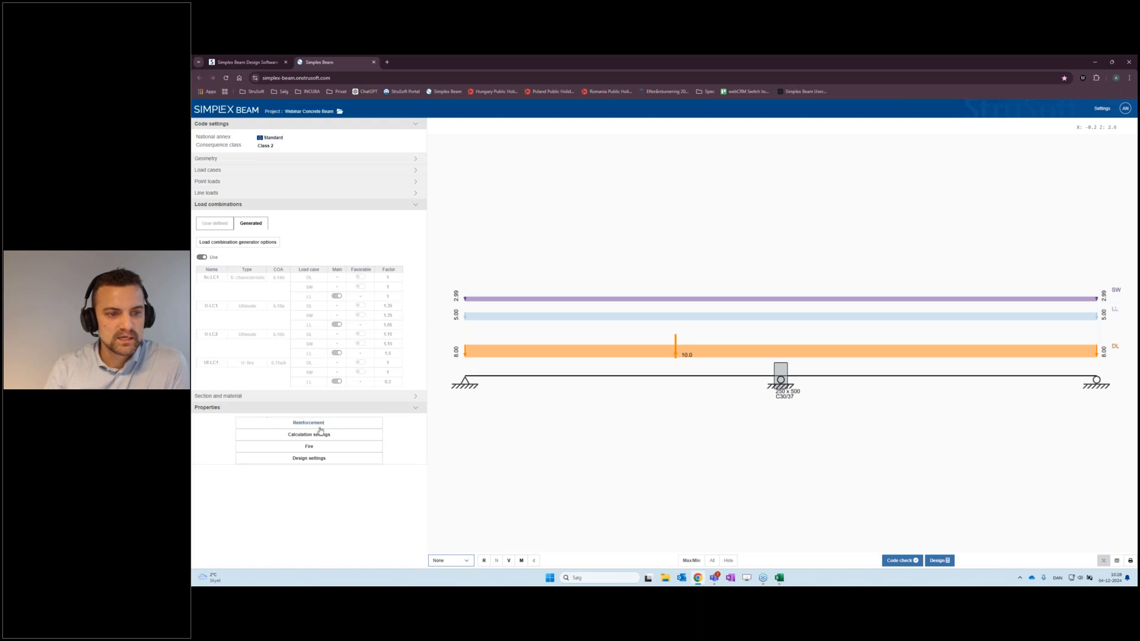
- Run the code check on the concrete beam and display the shear and moment diagrams for ENV: Ultimate
left_click(900, 561)
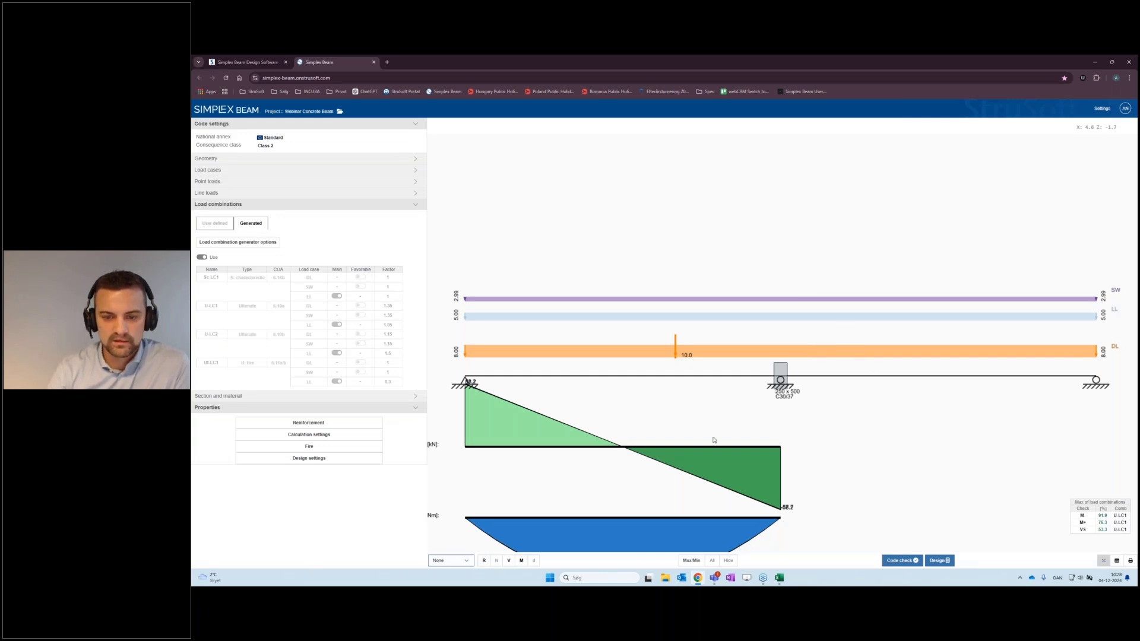
left_click(521, 562)
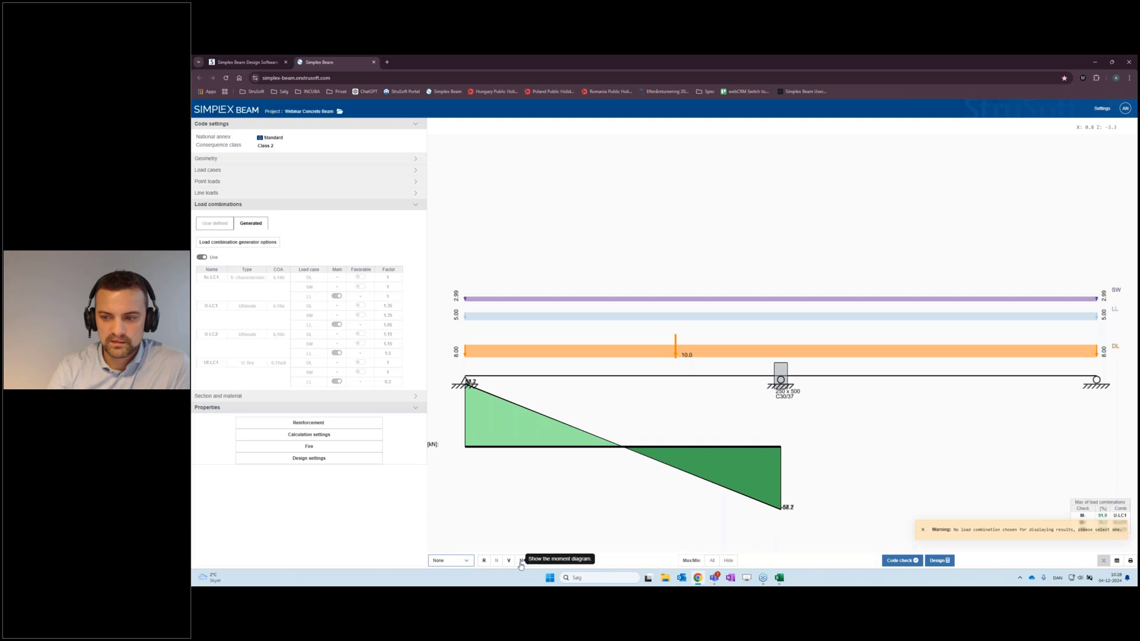
left_click(463, 560)
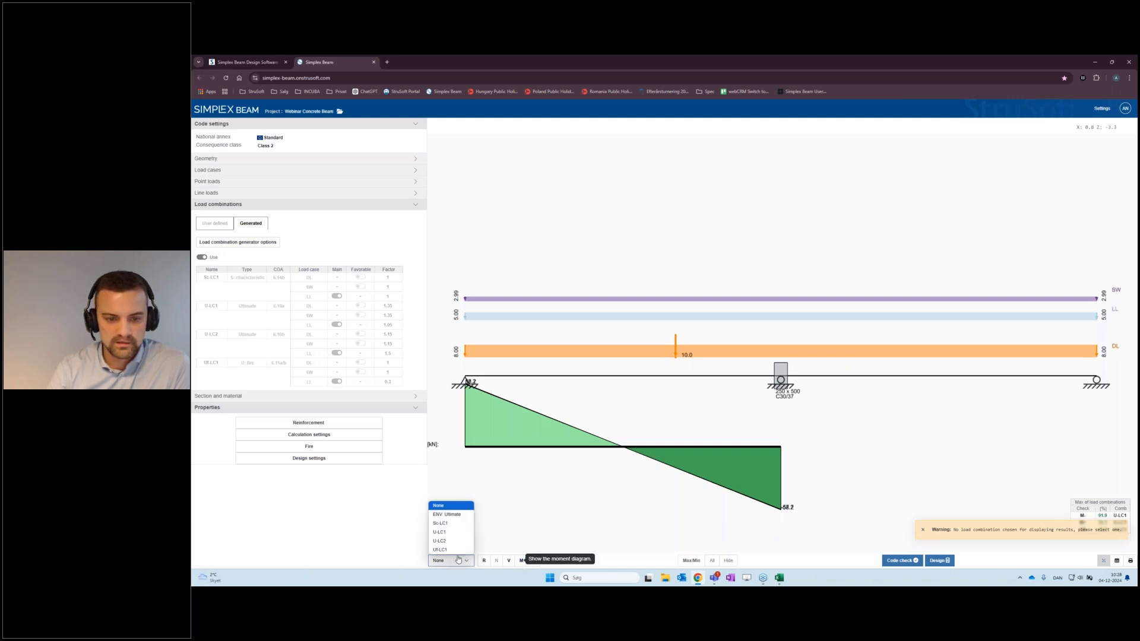
left_click(446, 515)
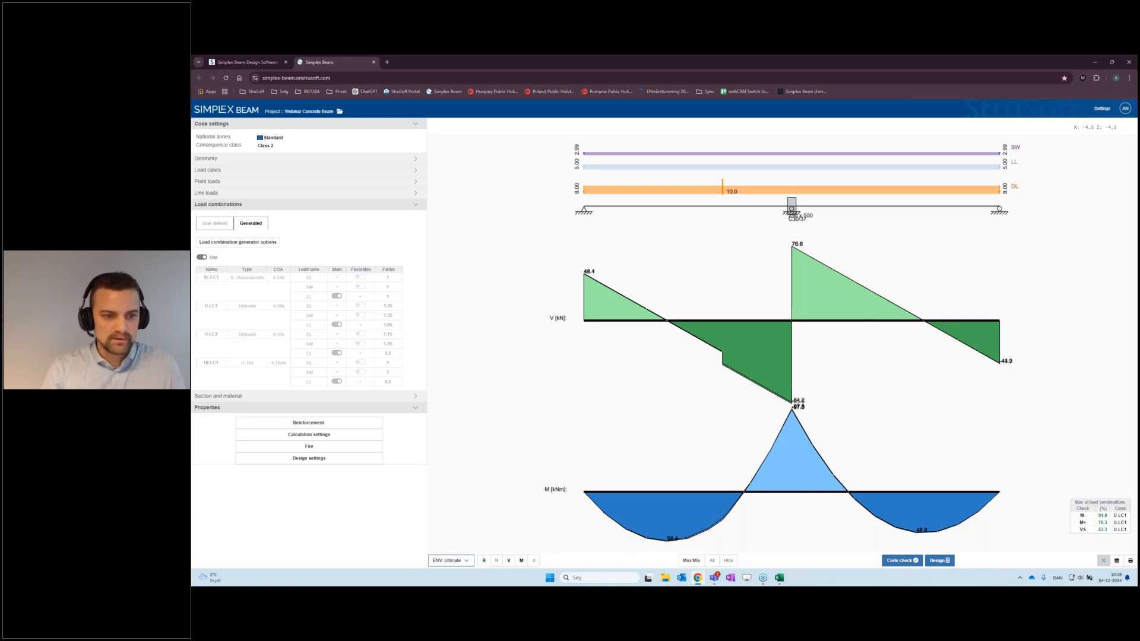
- Shorten reinforcement group grp_2 to a length of 6 m and rerun the code check
left_click(307, 426)
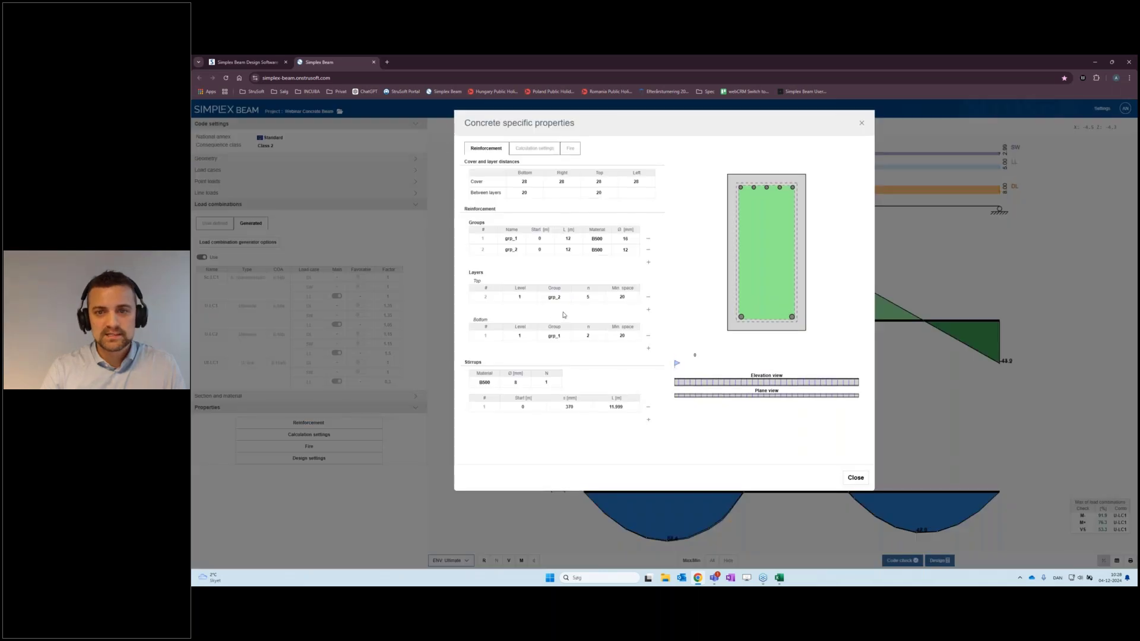
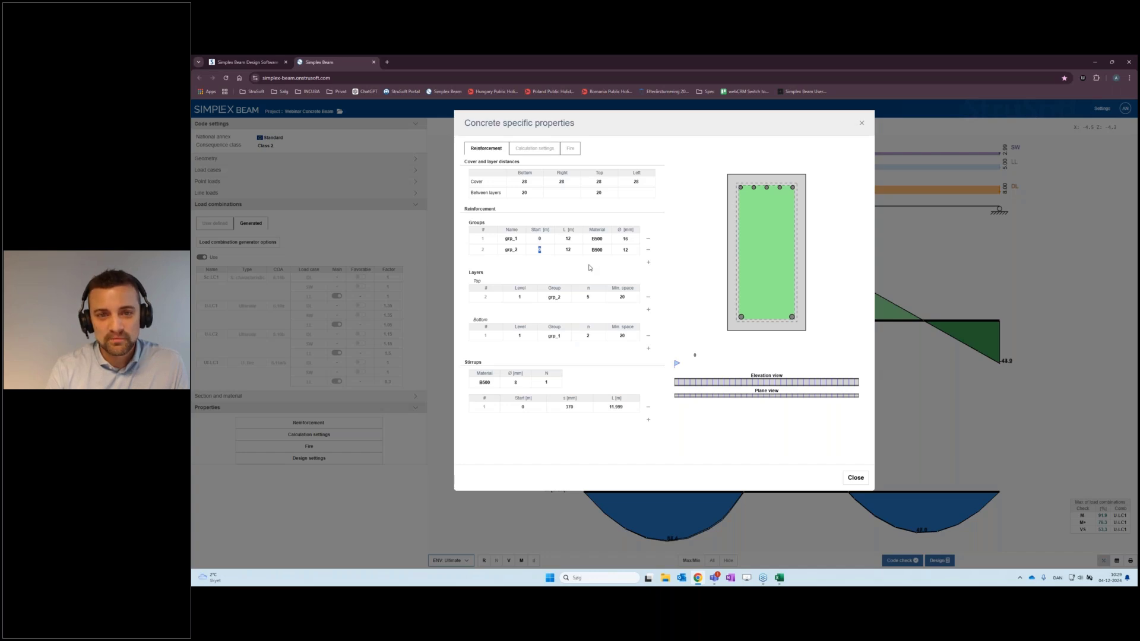
key("Return")
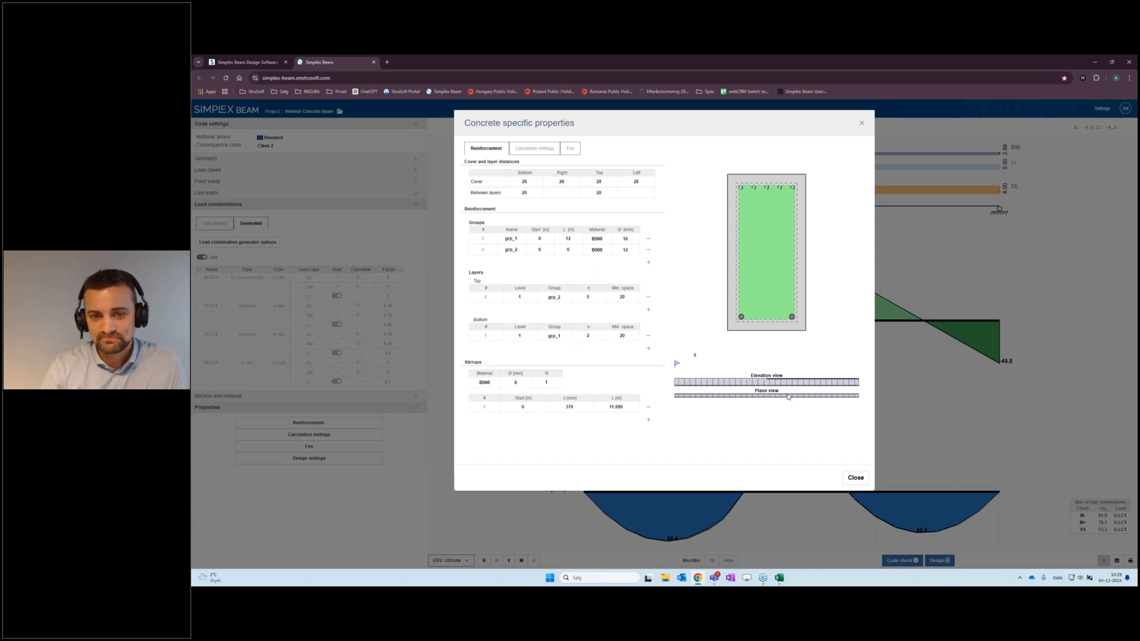
left_click(856, 478)
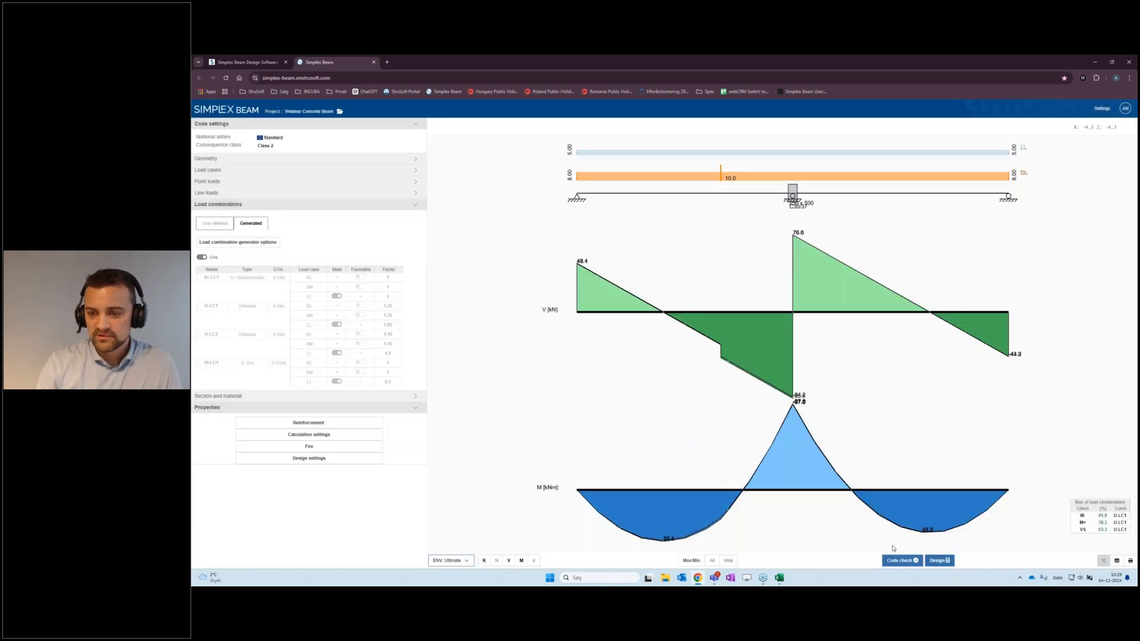
left_click(899, 562)
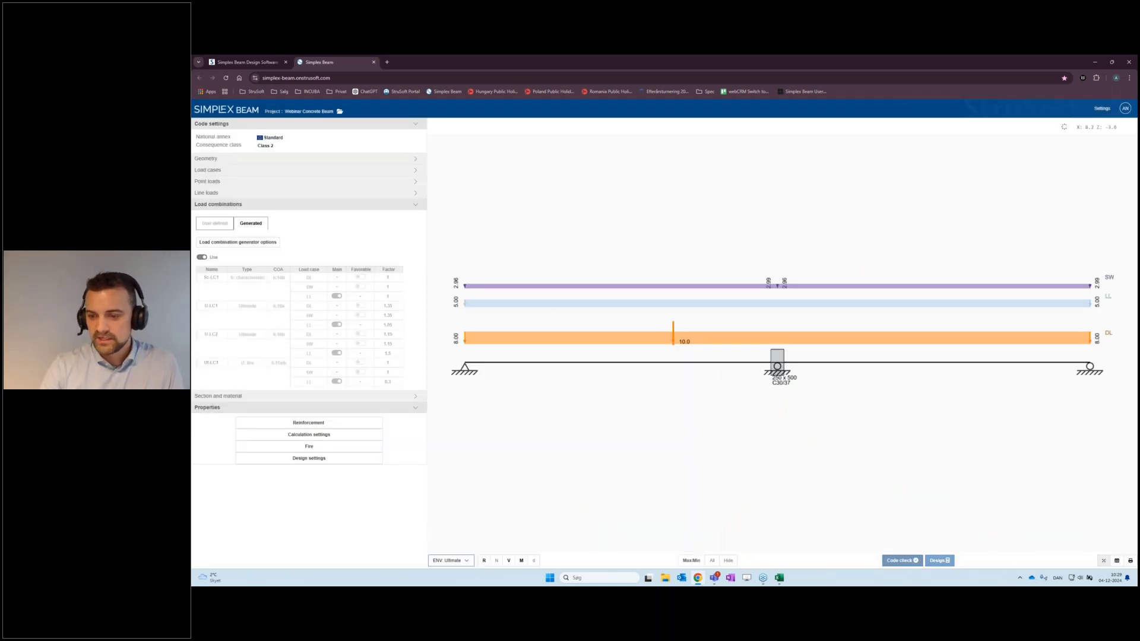
left_click(900, 561)
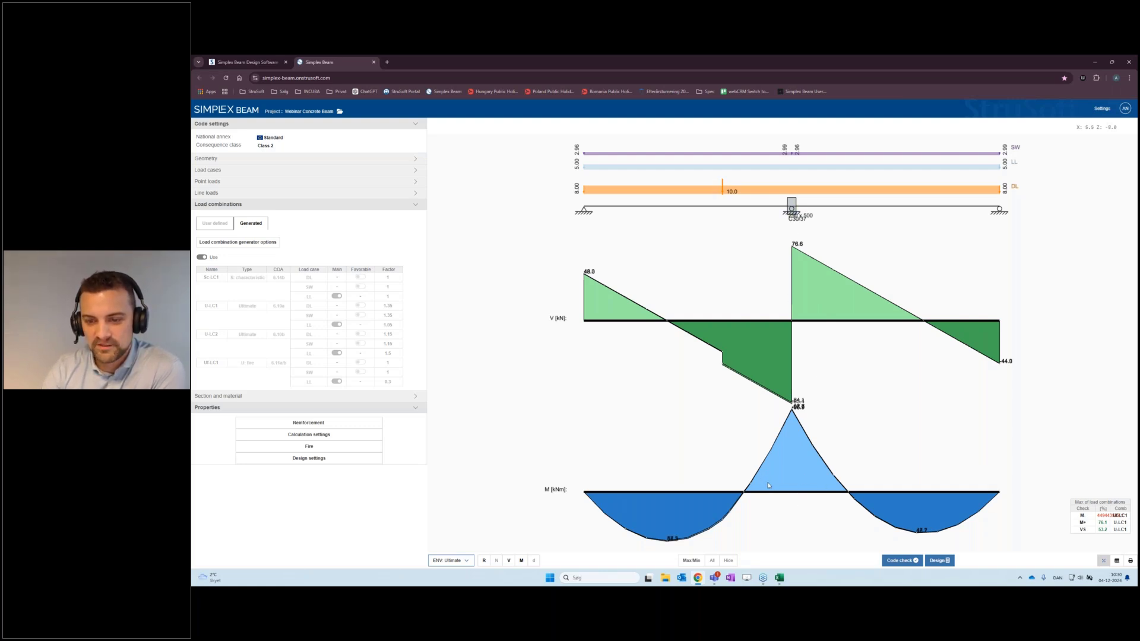
- Set the start of reinforcement group grp_2 to 3 m and inspect the cross-section at different positions along the beam
left_click(313, 424)
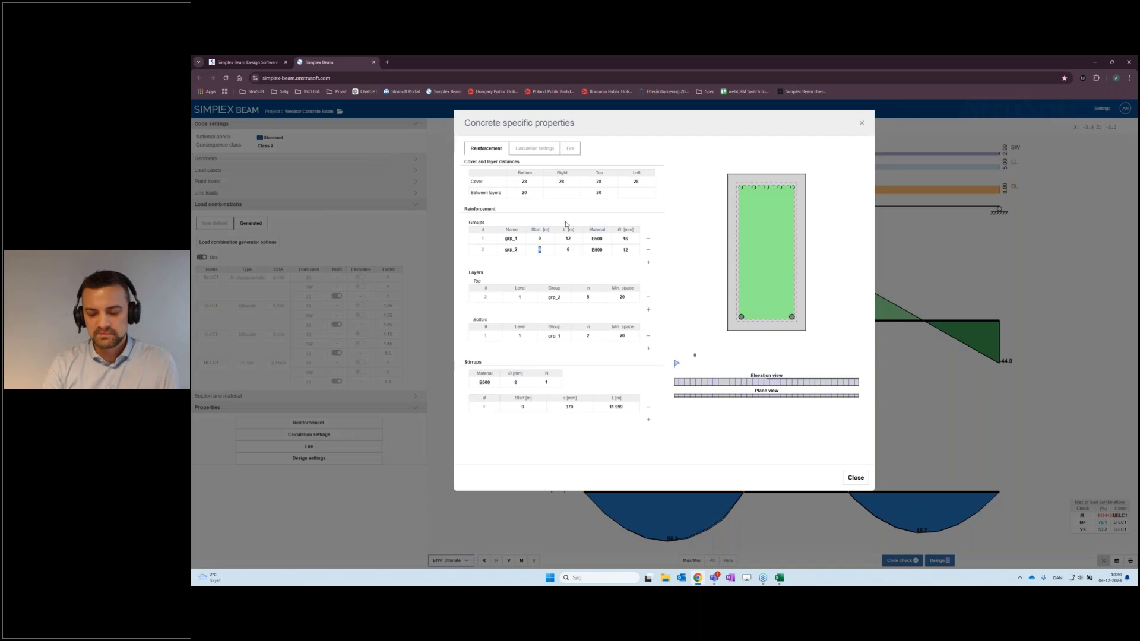
key("Tab")
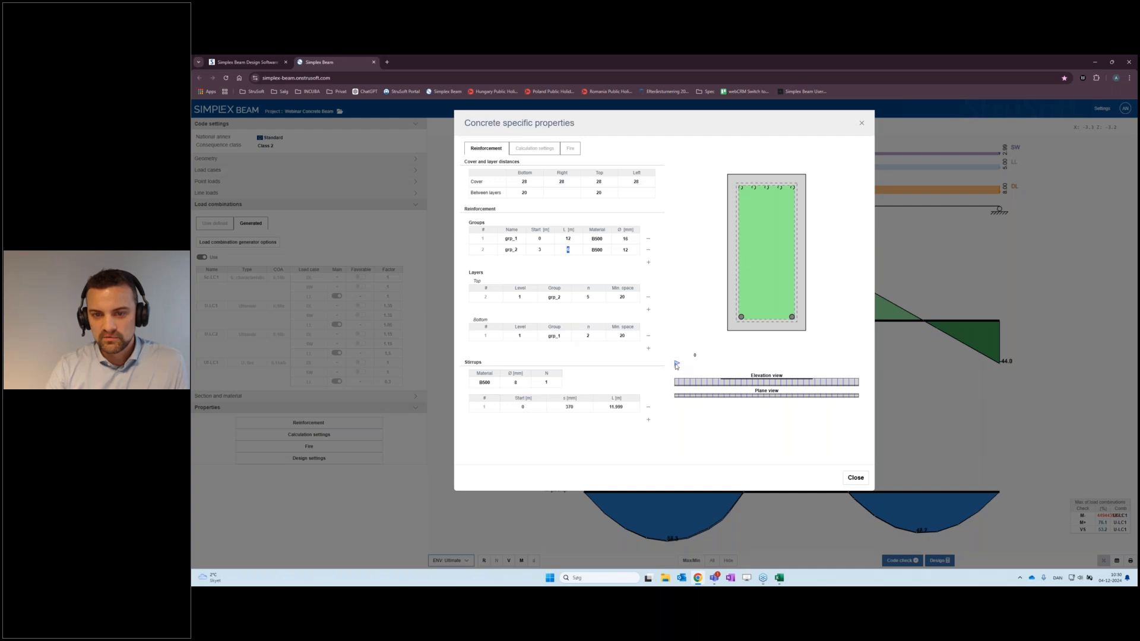
left_click_drag(677, 366, 737, 373)
left_click_drag(740, 364, 823, 366)
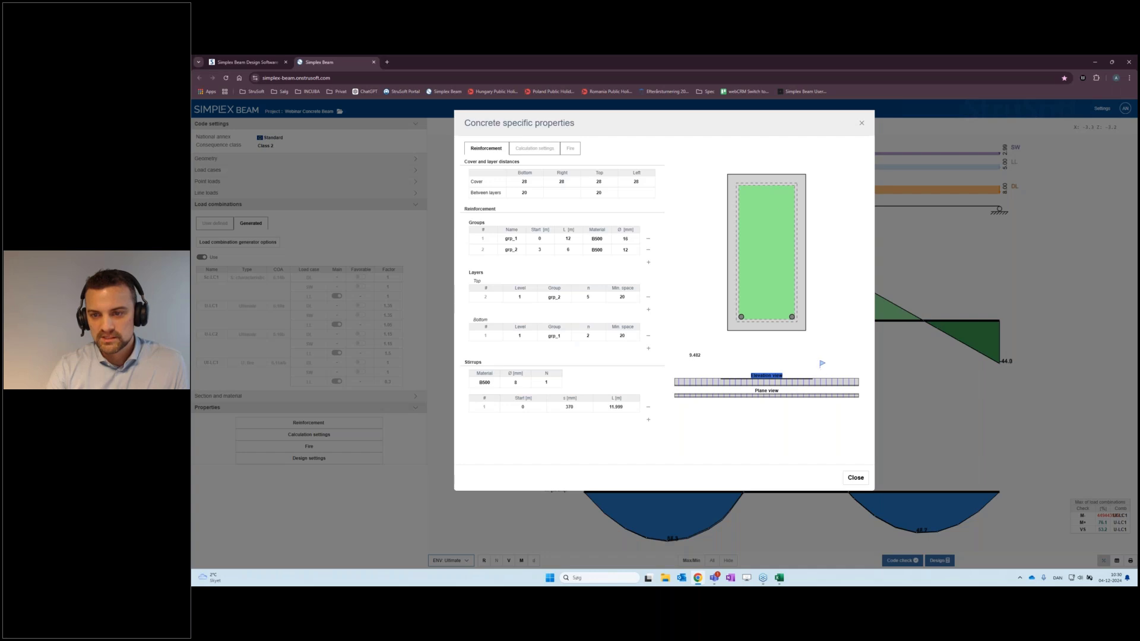
left_click(831, 370)
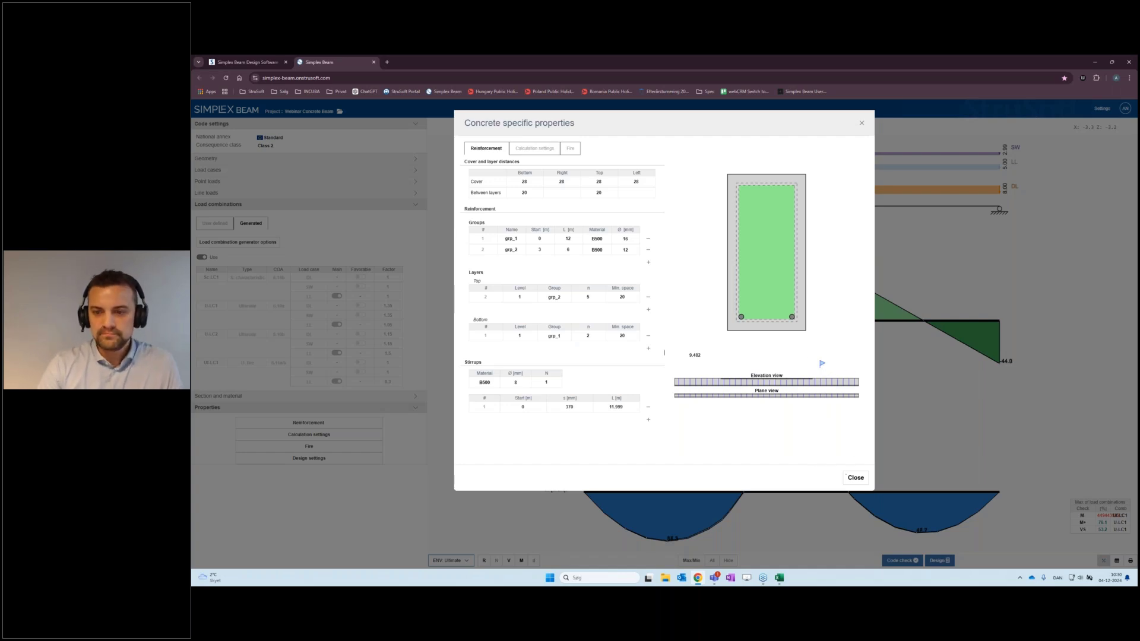
- Leave the concrete properties and rerun the code check with the repositioned top reinforcement
left_click(843, 525)
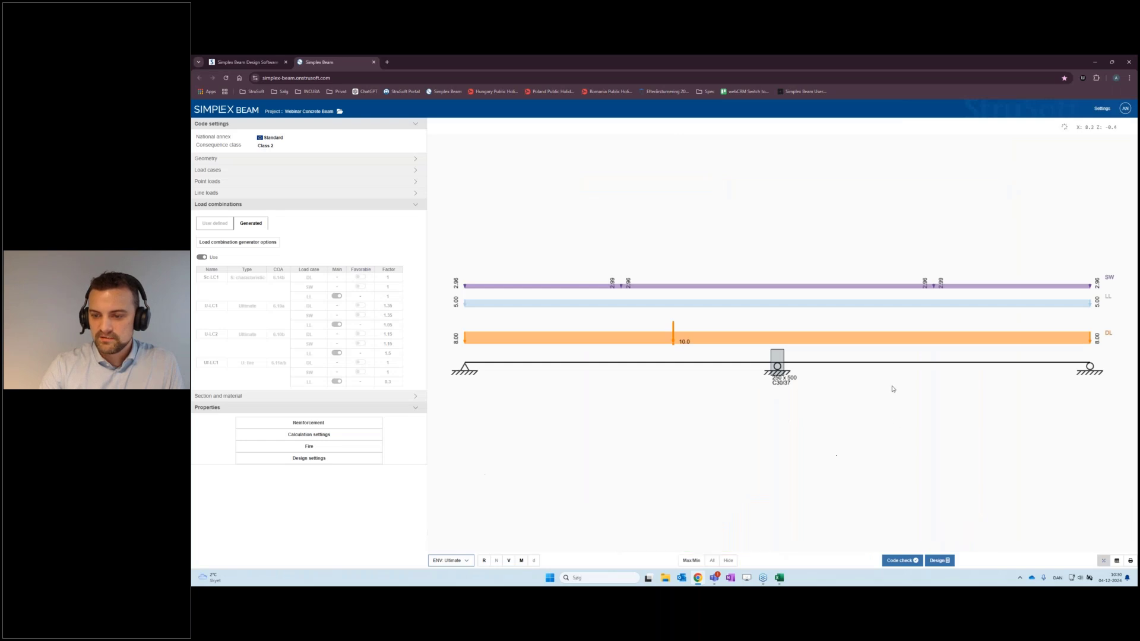
left_click(897, 561)
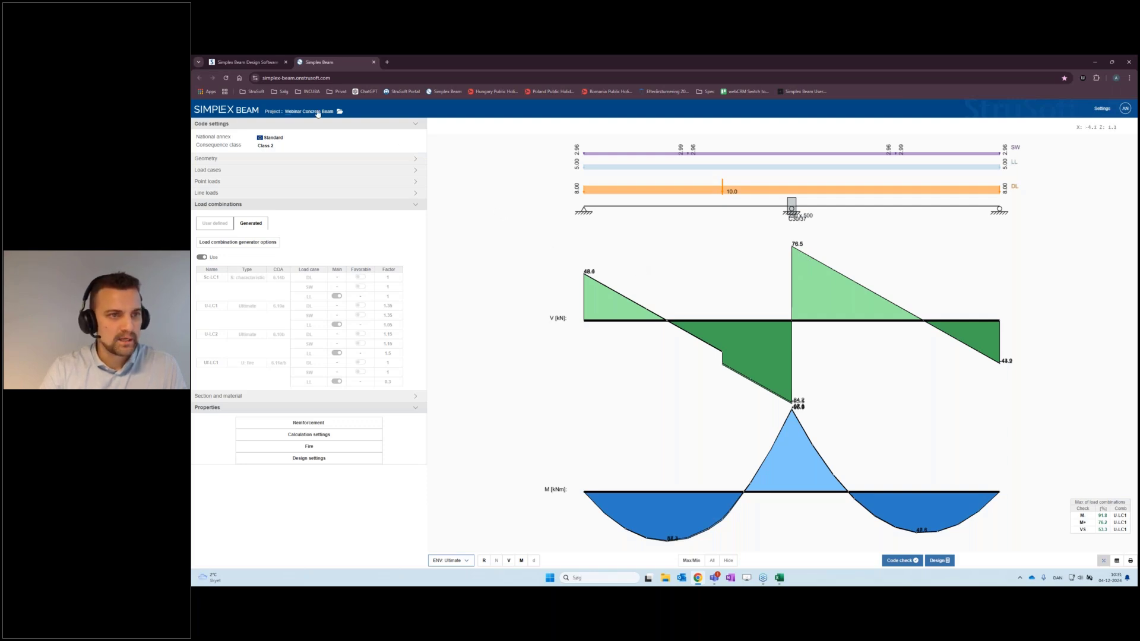
- Open the Webinar Timber Beam from the beam explorer
left_click(339, 111)
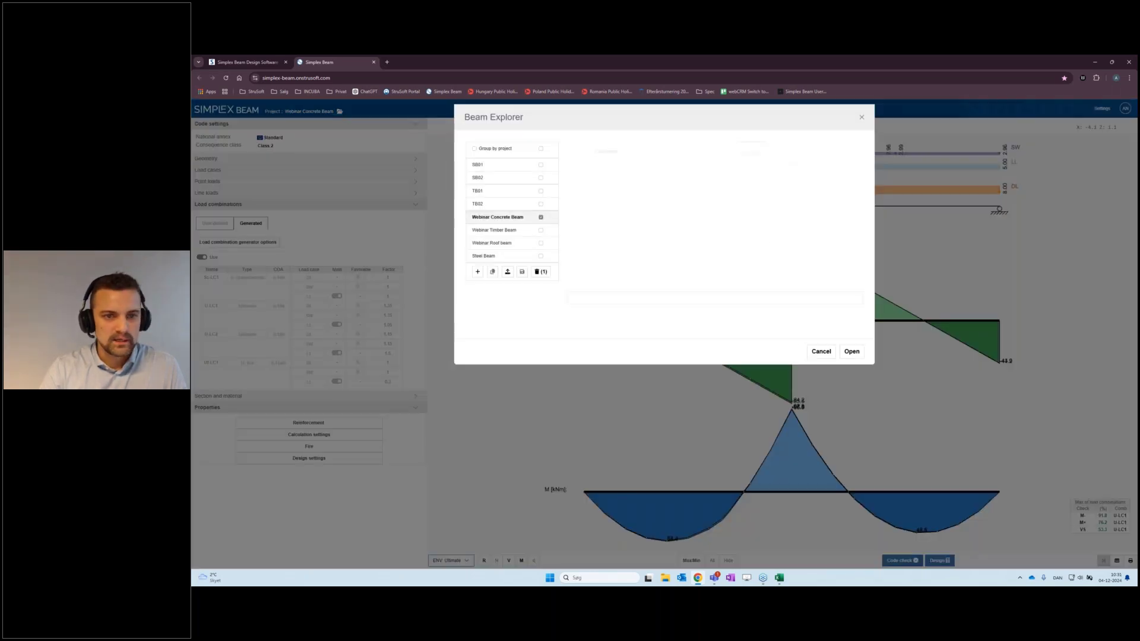
left_click(507, 240)
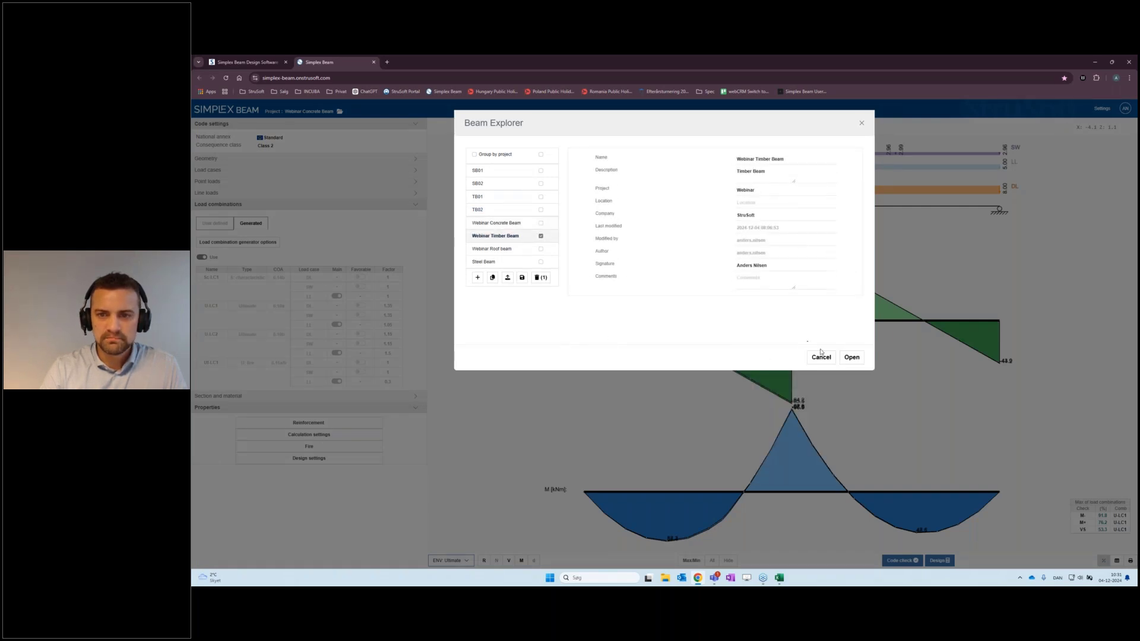
left_click(852, 358)
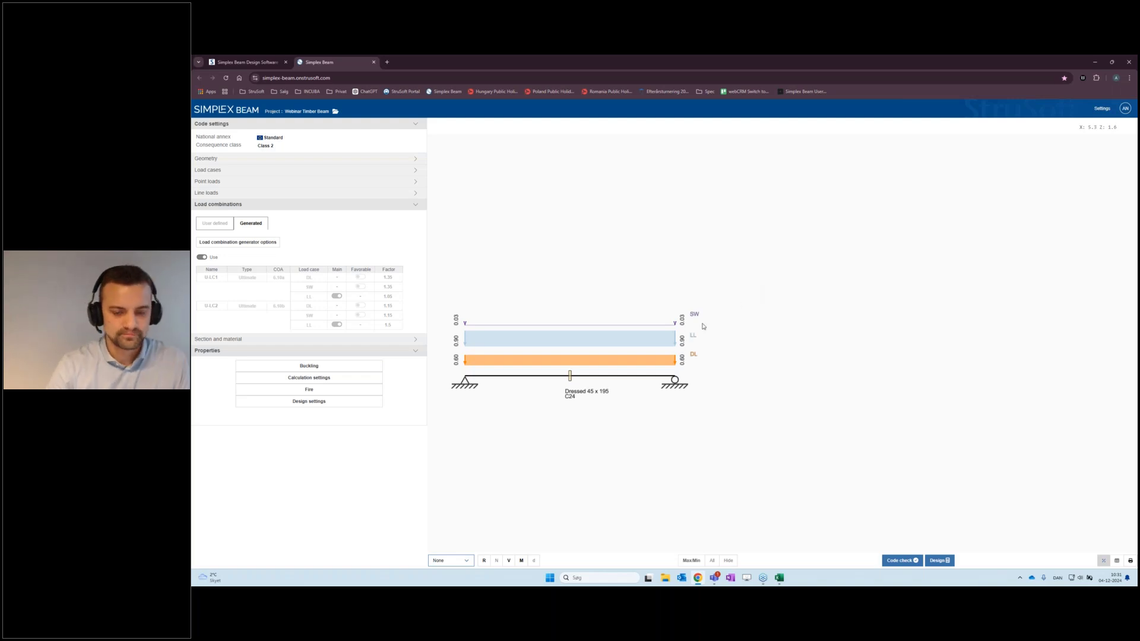
- Display the ENV: Ultimate results for the timber beam and run the code check
left_click(448, 563)
left_click(445, 536)
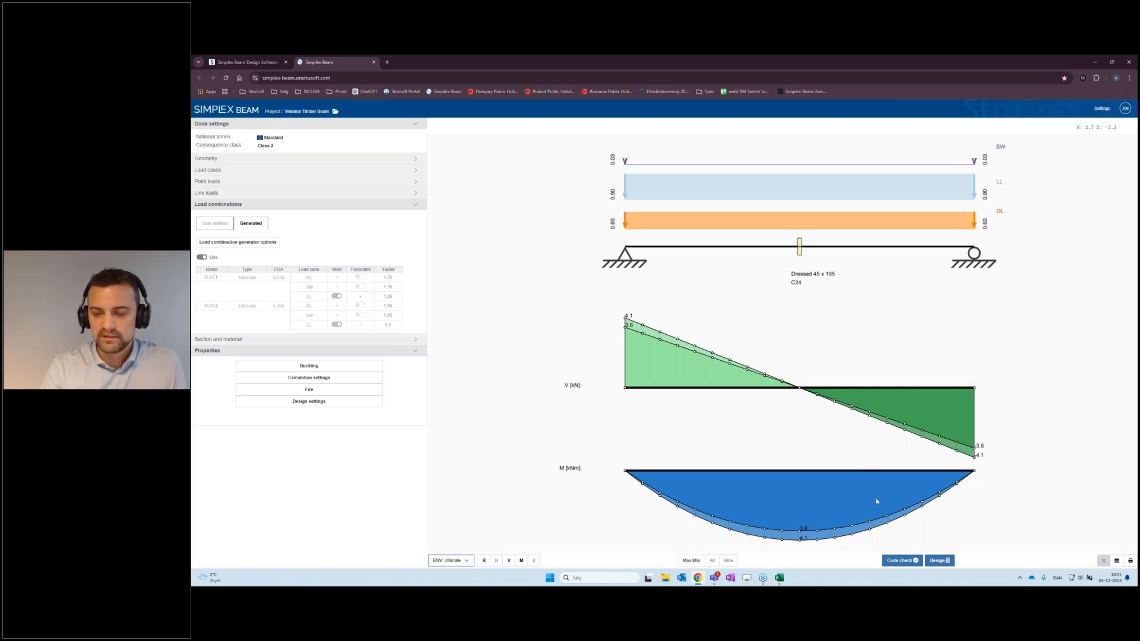
left_click(904, 562)
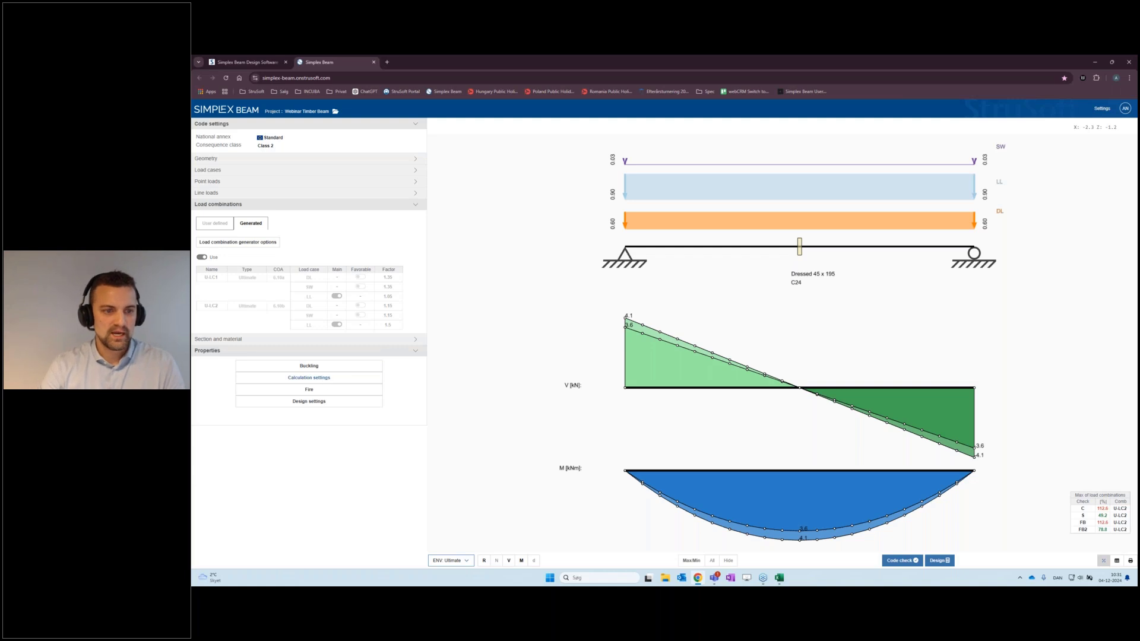
- Select the 45 x 195 size among the dressed timber sections in the section and material settings
left_click(243, 342)
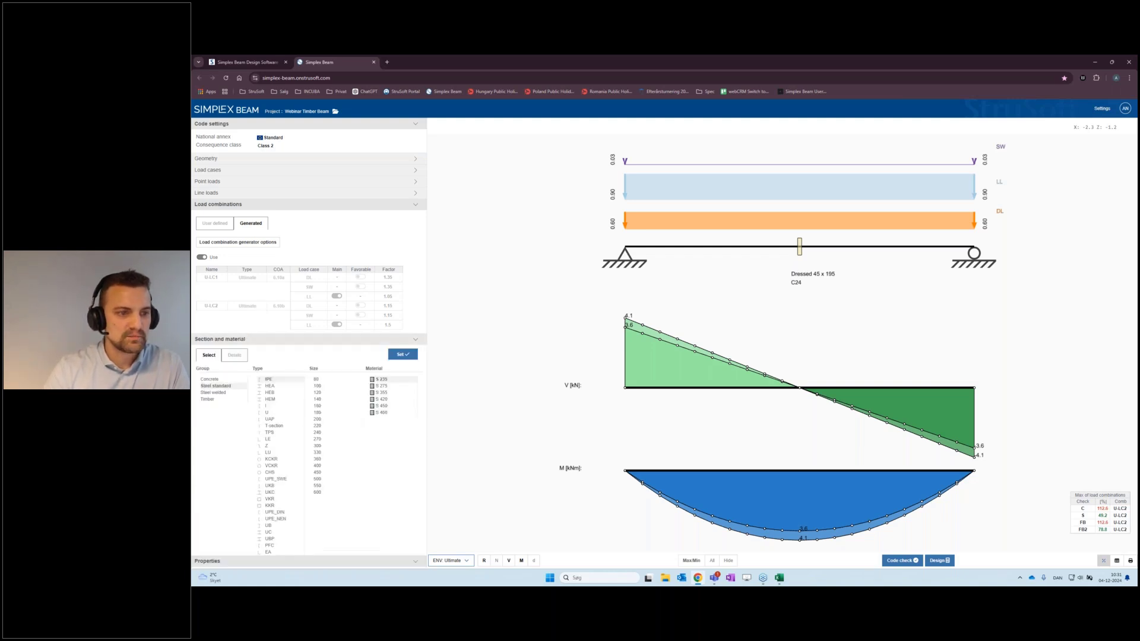
left_click(245, 204)
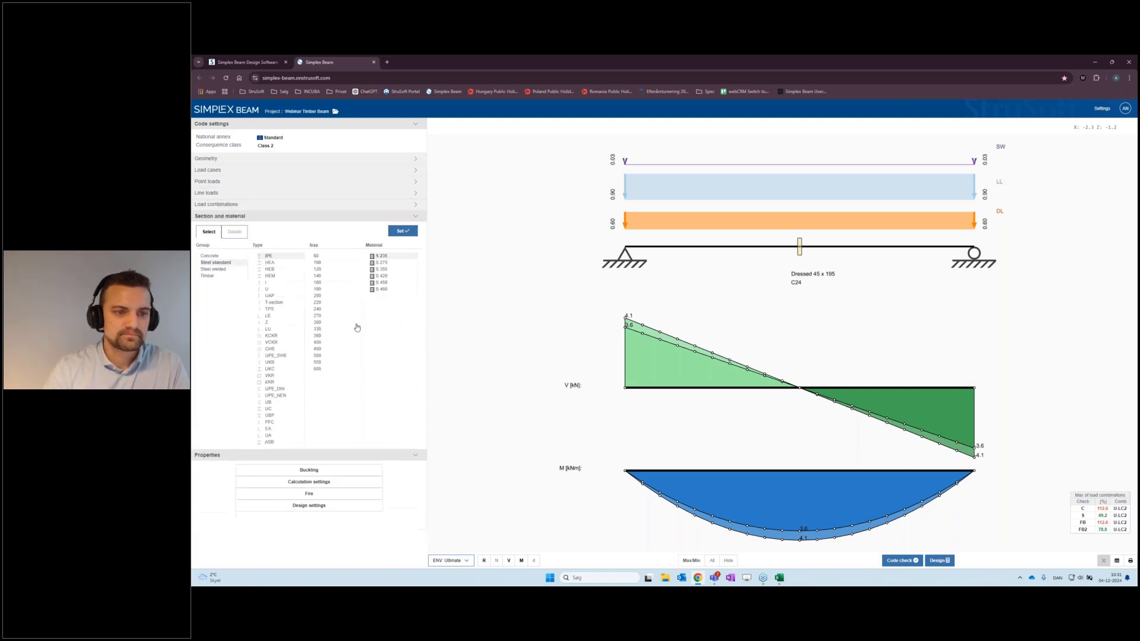
left_click(209, 277)
left_click(274, 269)
scroll(336, 297, "down", 2)
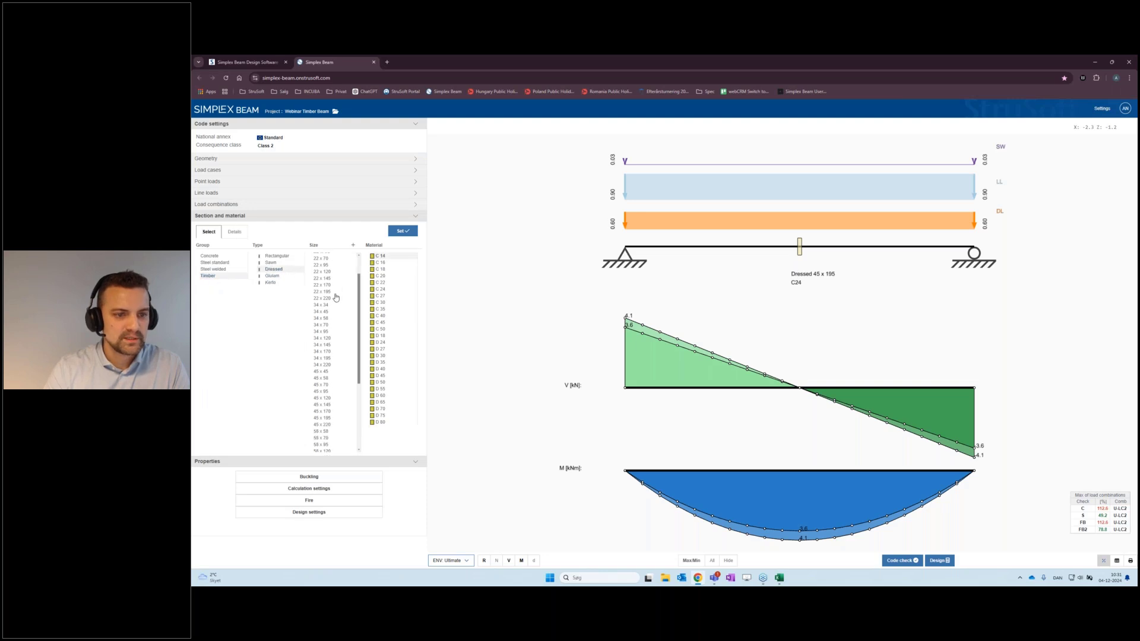
scroll(336, 297, "down", 3)
left_click(328, 339)
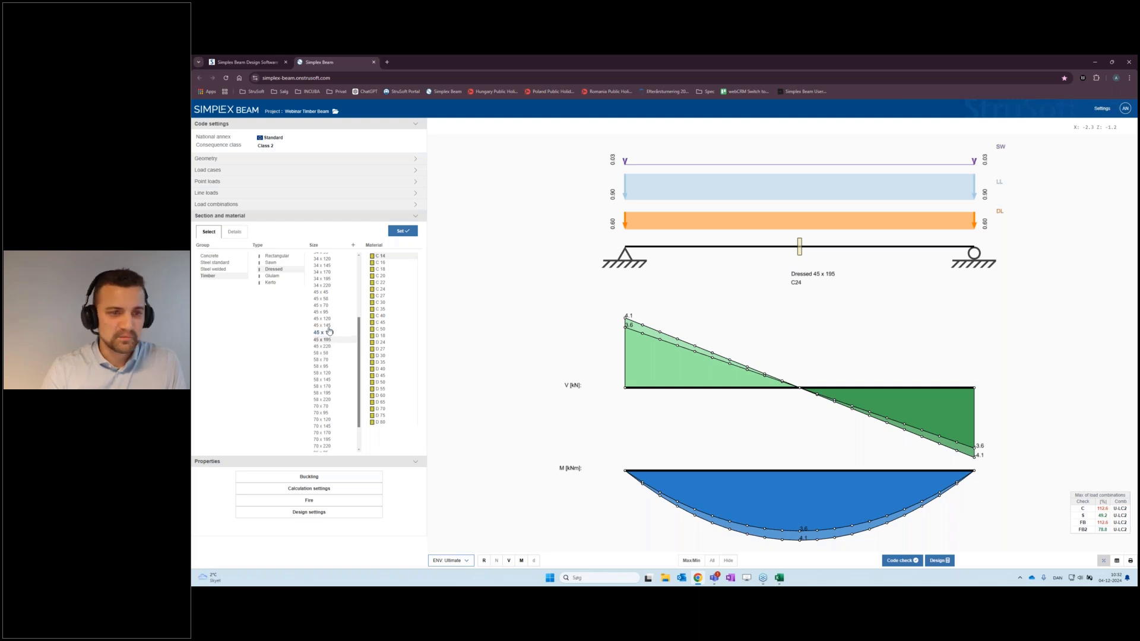
scroll(332, 357, "up", 2)
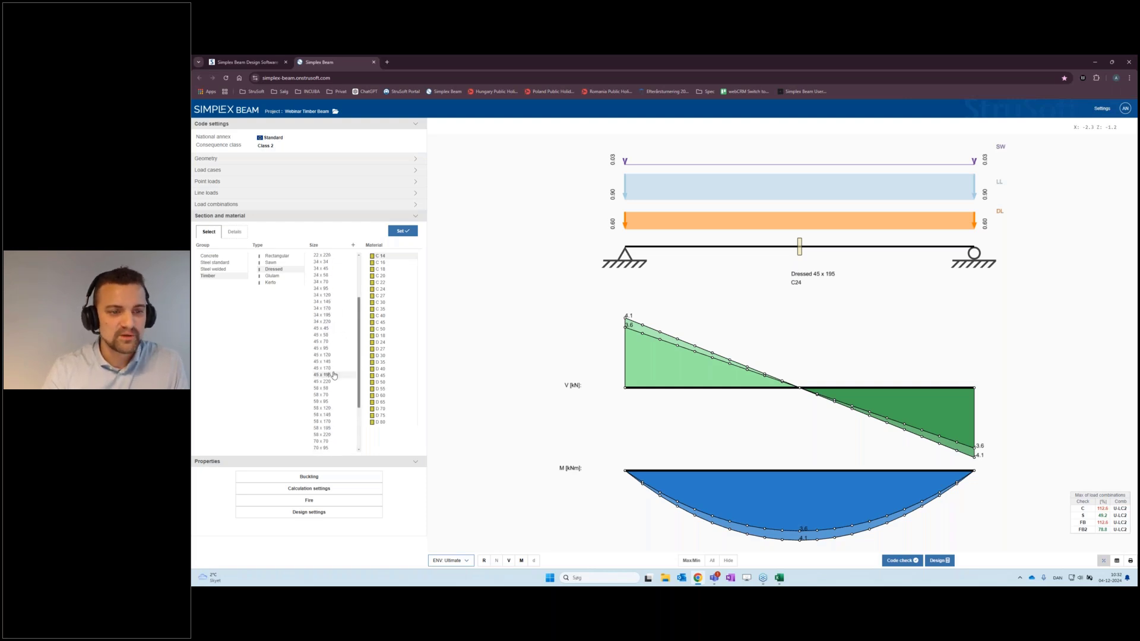
left_click(333, 376)
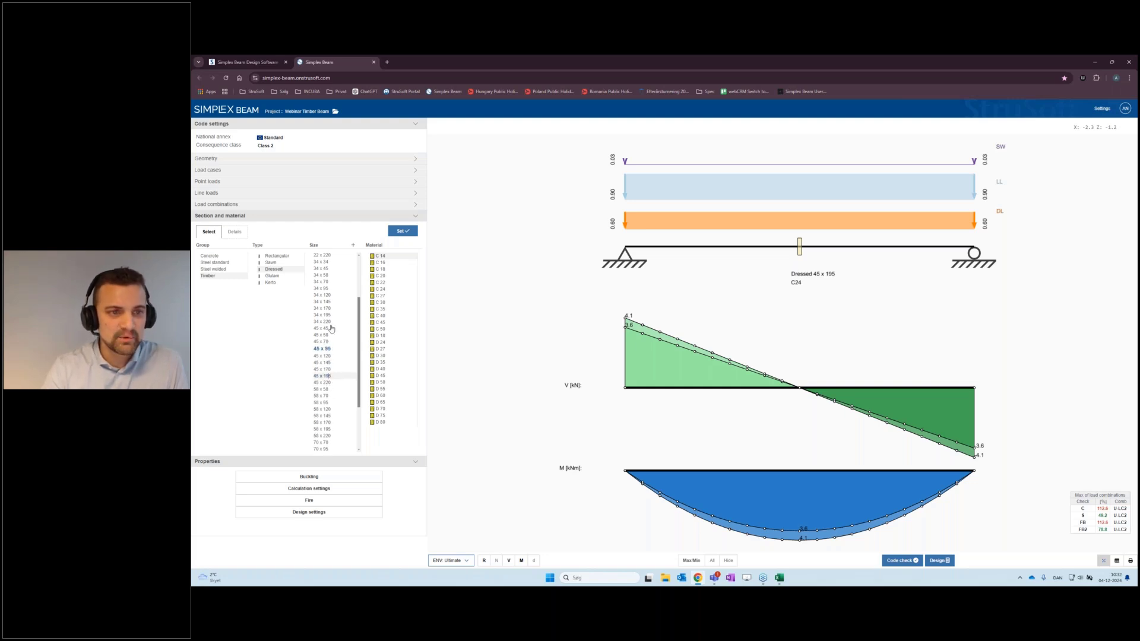
- Create a custom dressed section with a height of 245, named Dressed 45 x 245
left_click(354, 248)
left_click(571, 164)
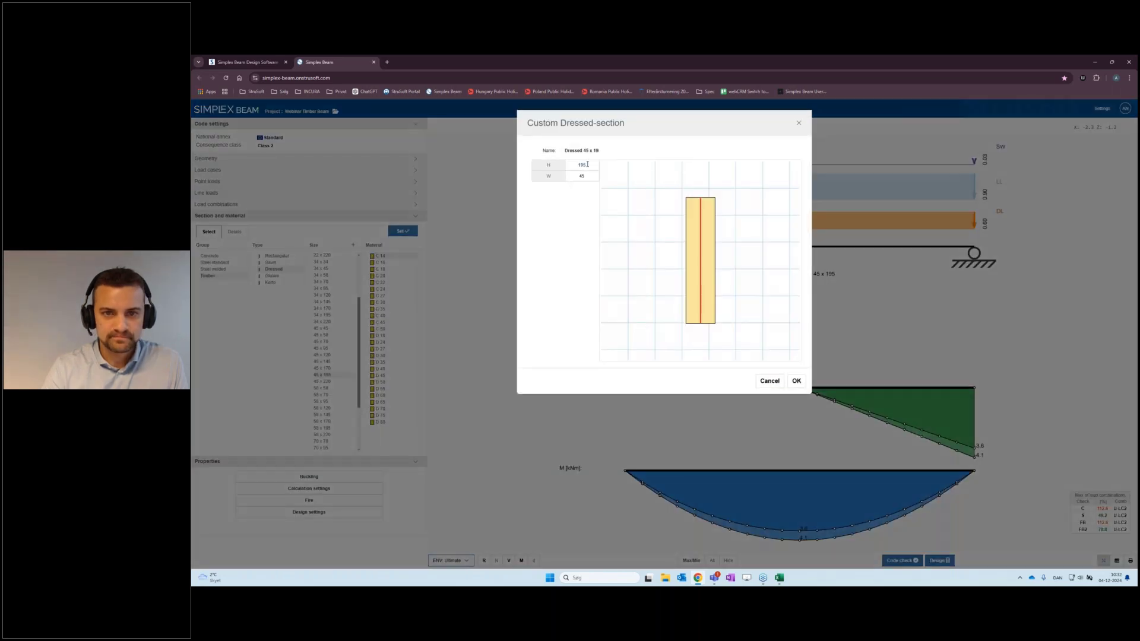
type("245")
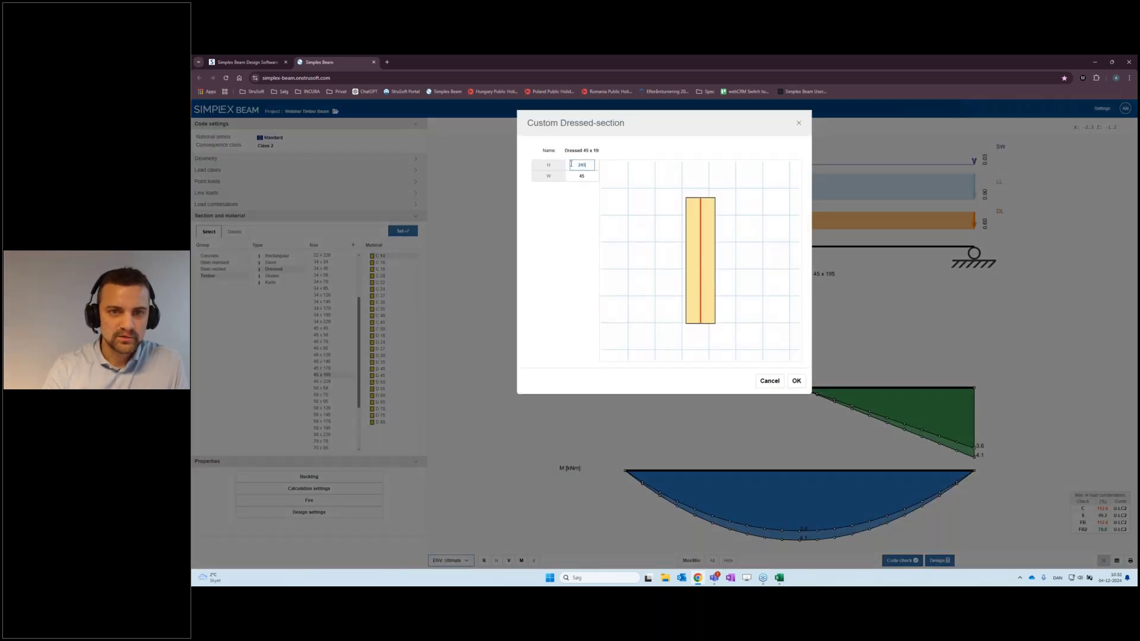
left_click(595, 151)
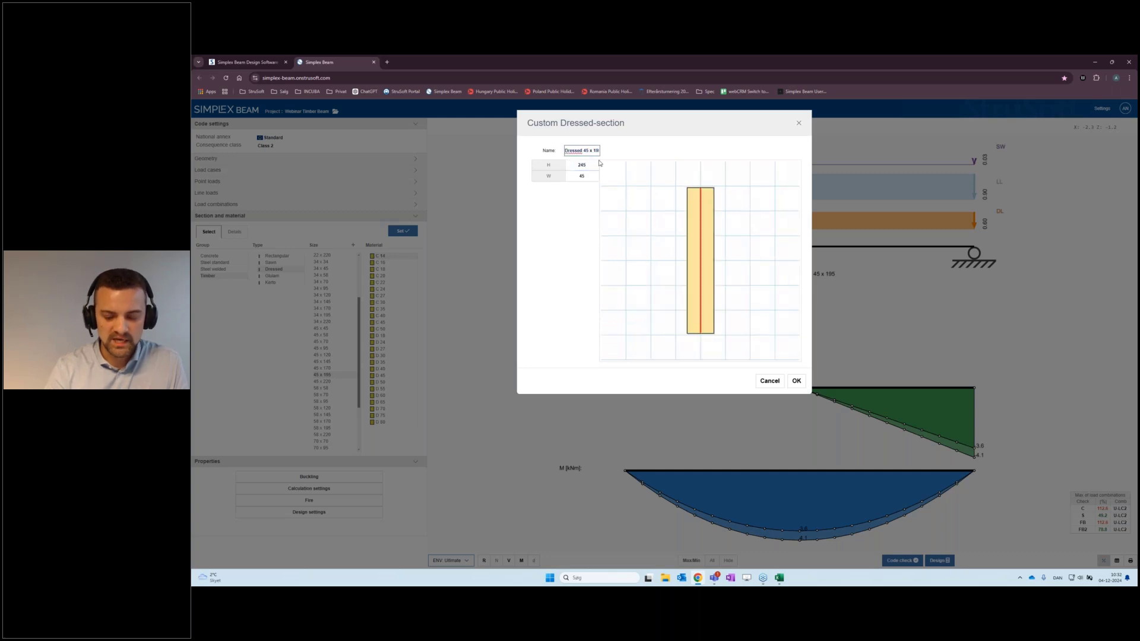
key("BackSpace")
key("BackSpace")
key("BackSpace")
type("245")
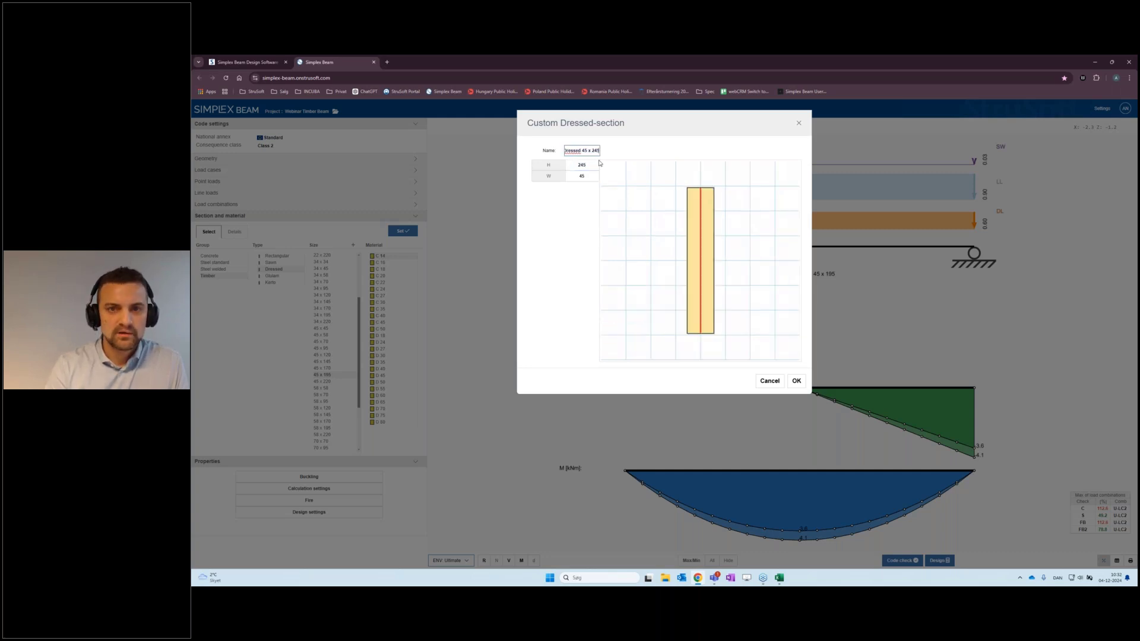
left_click(587, 152)
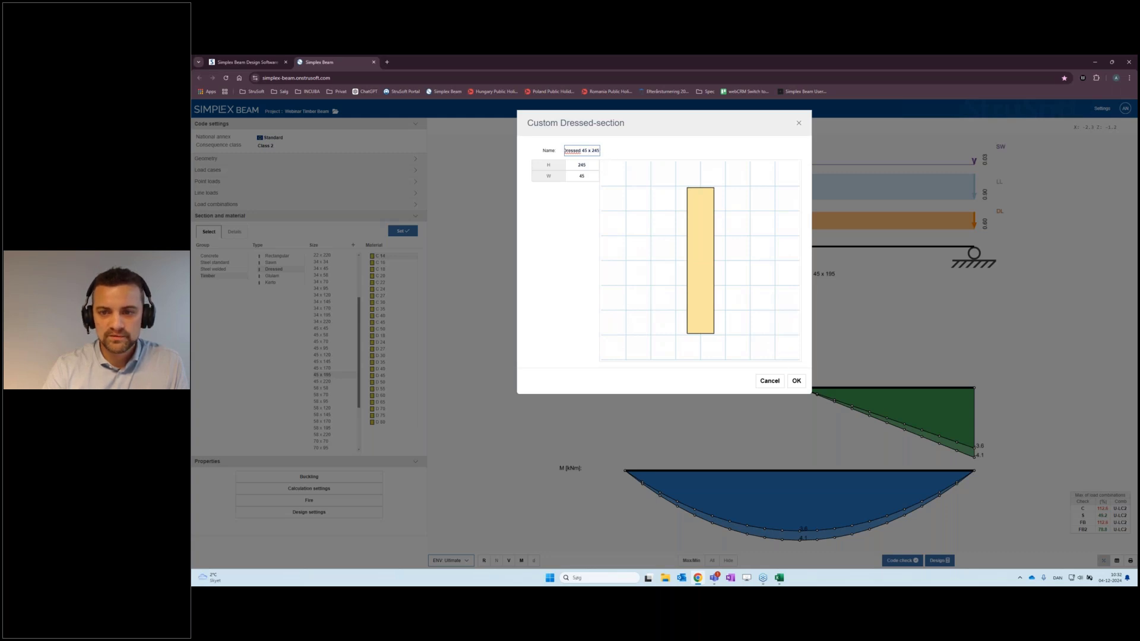
left_click(797, 382)
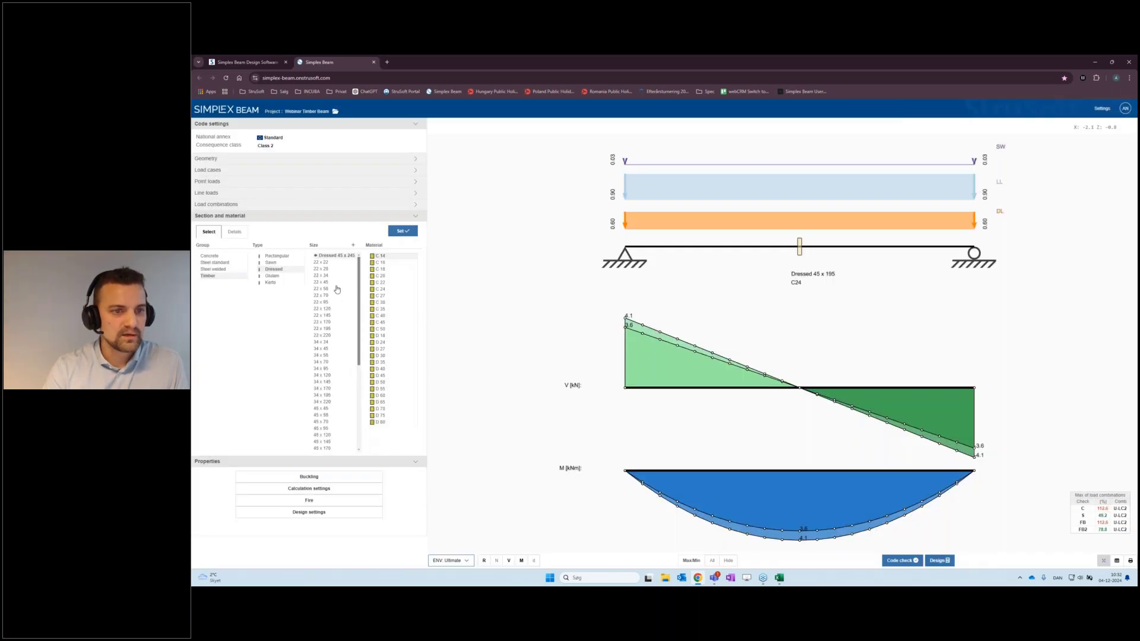
- Assign the custom Dressed 45 x 245 section with material C24 to the timber beam and run the code check
left_click(336, 256)
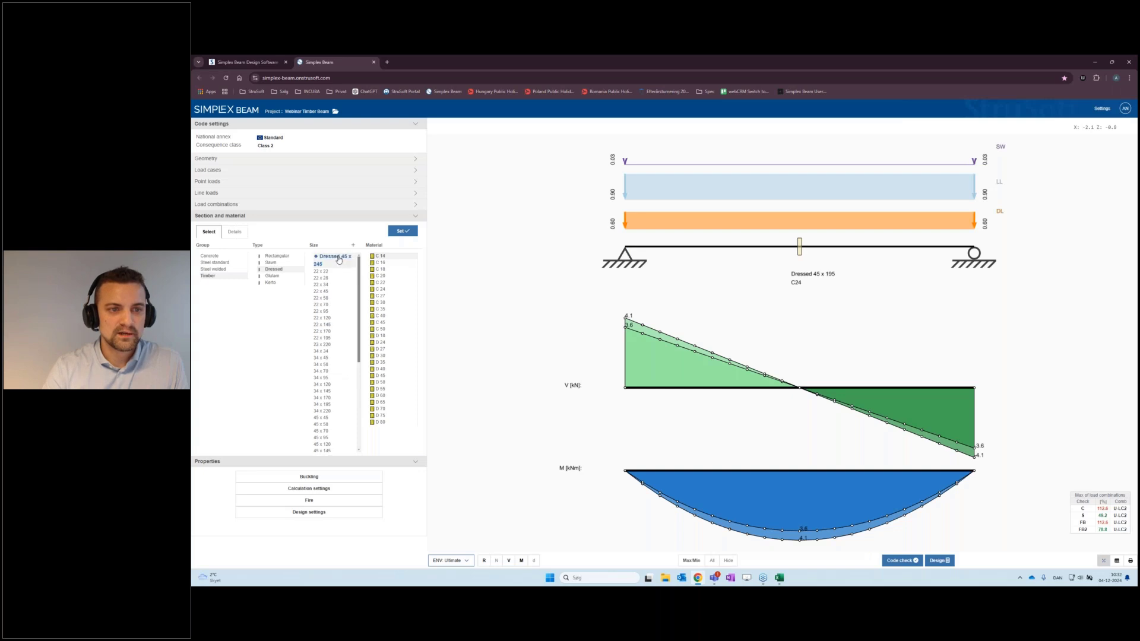
left_click(396, 282)
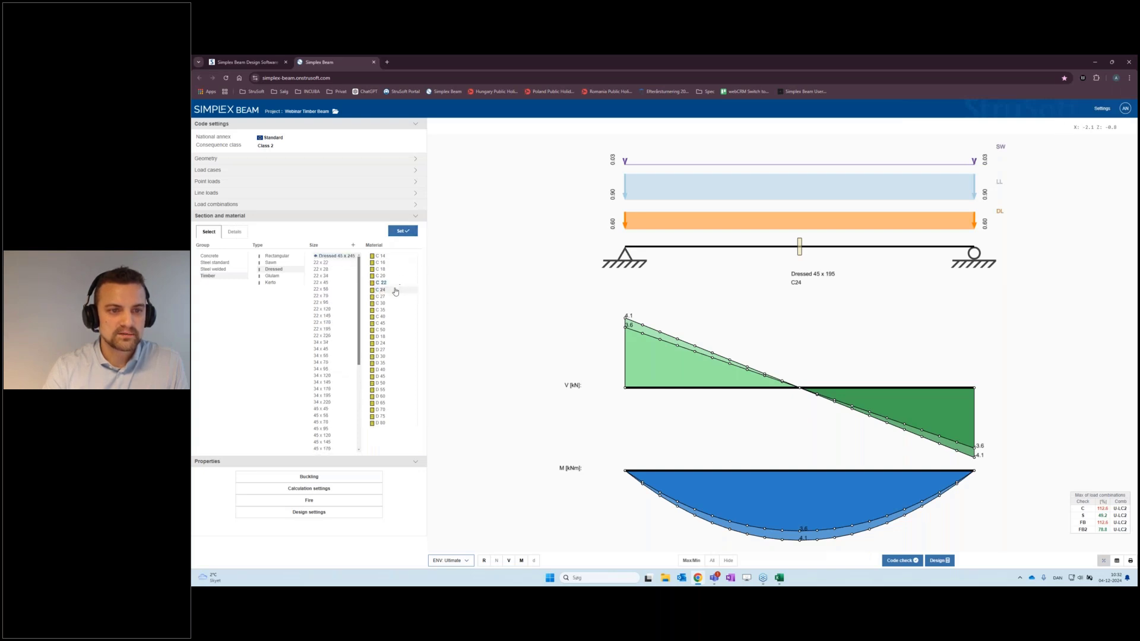
left_click(396, 290)
left_click(402, 234)
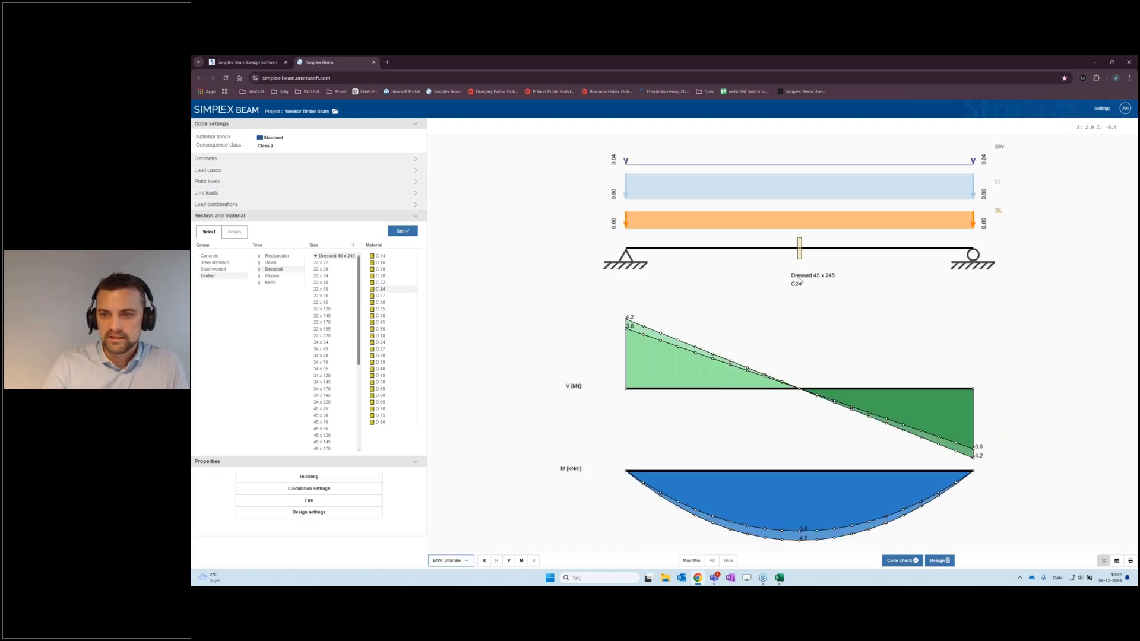
left_click(903, 562)
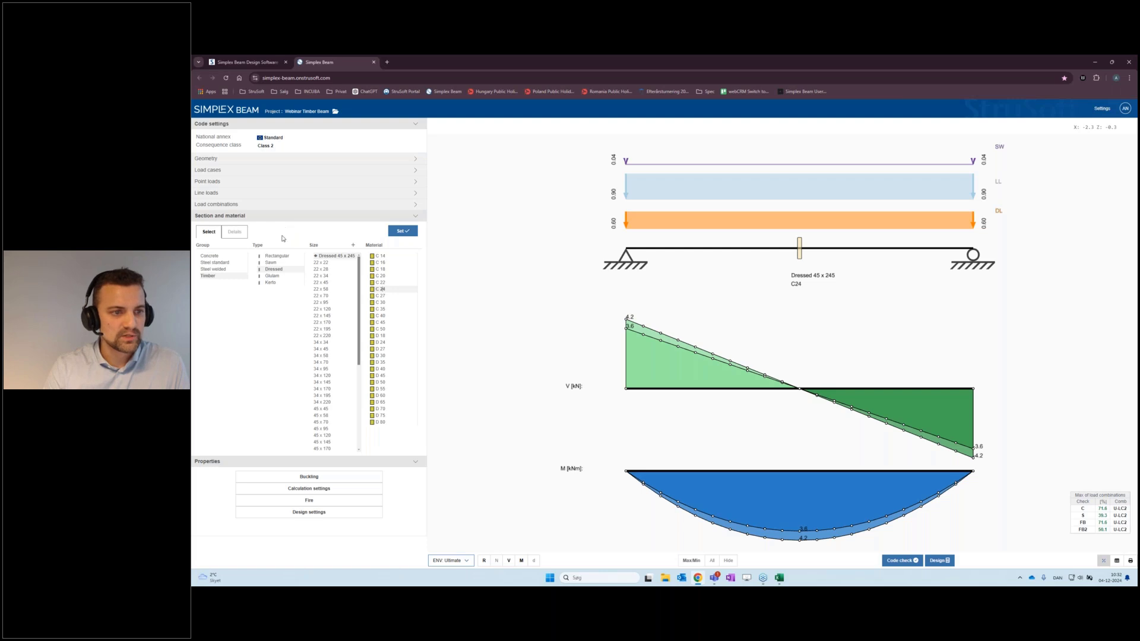
- Open the Webinar Roof beam from the beam explorer
left_click(218, 271)
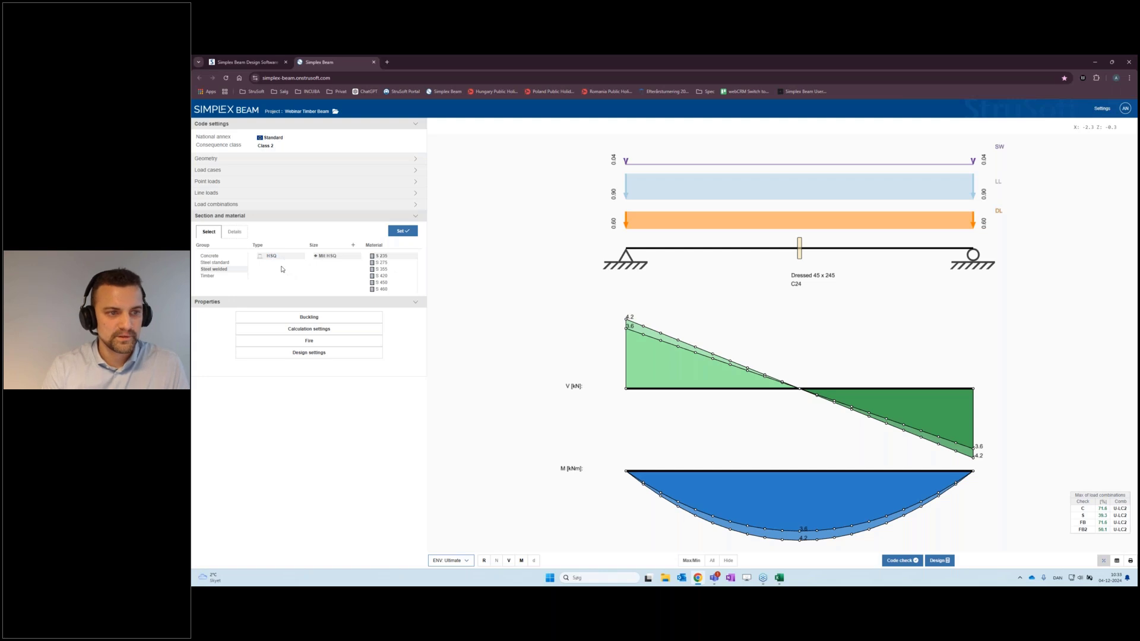
left_click(222, 263)
left_click(335, 111)
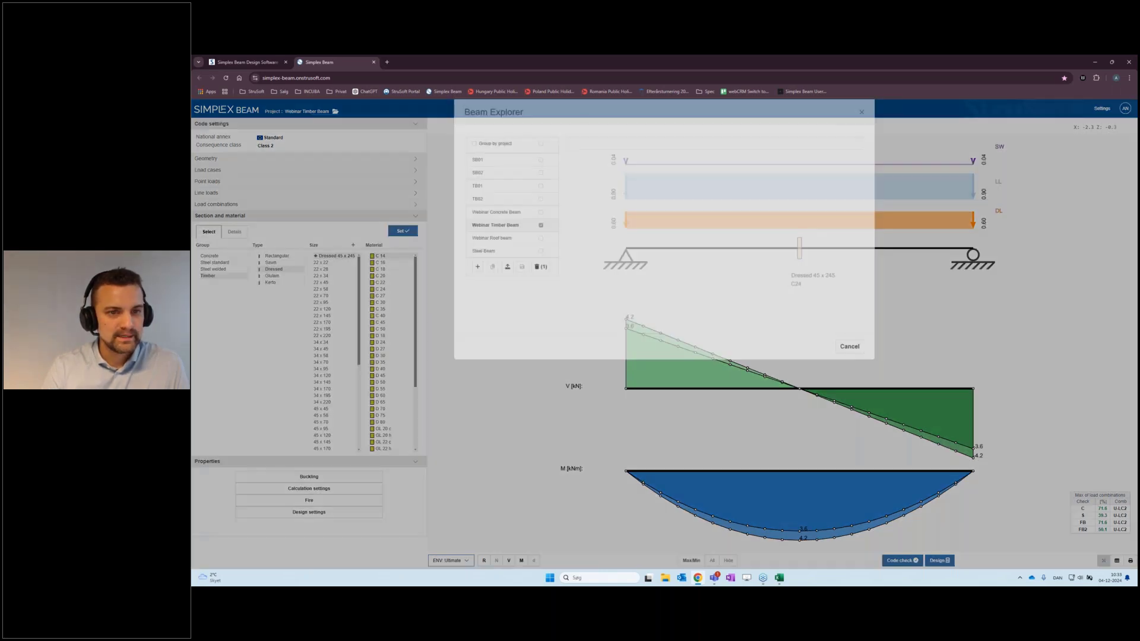
left_click(522, 250)
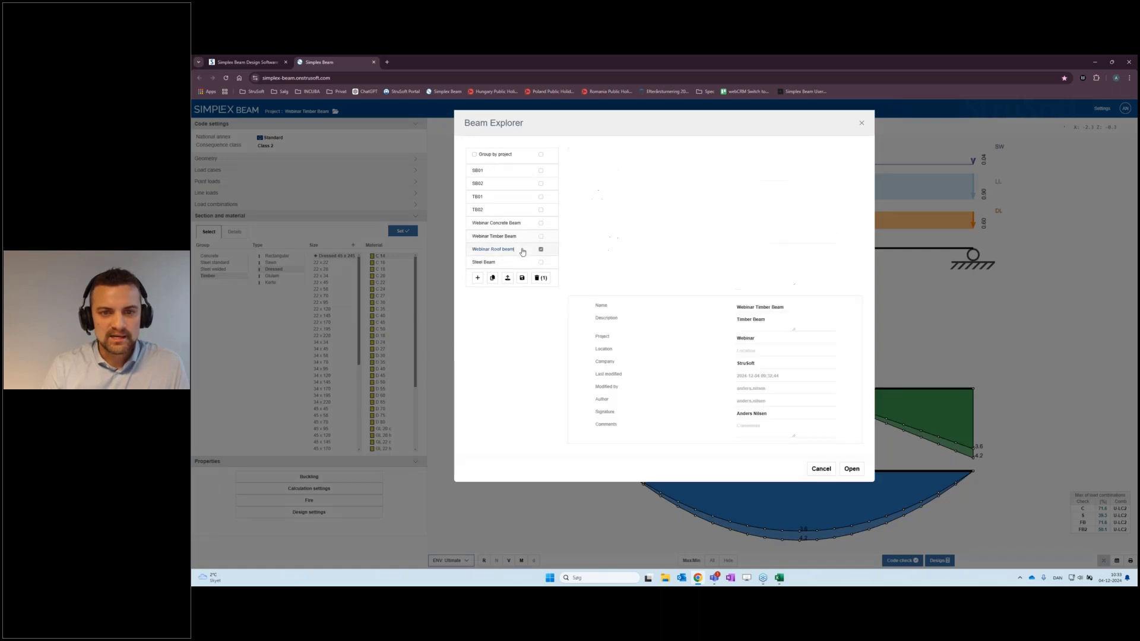
left_click(852, 358)
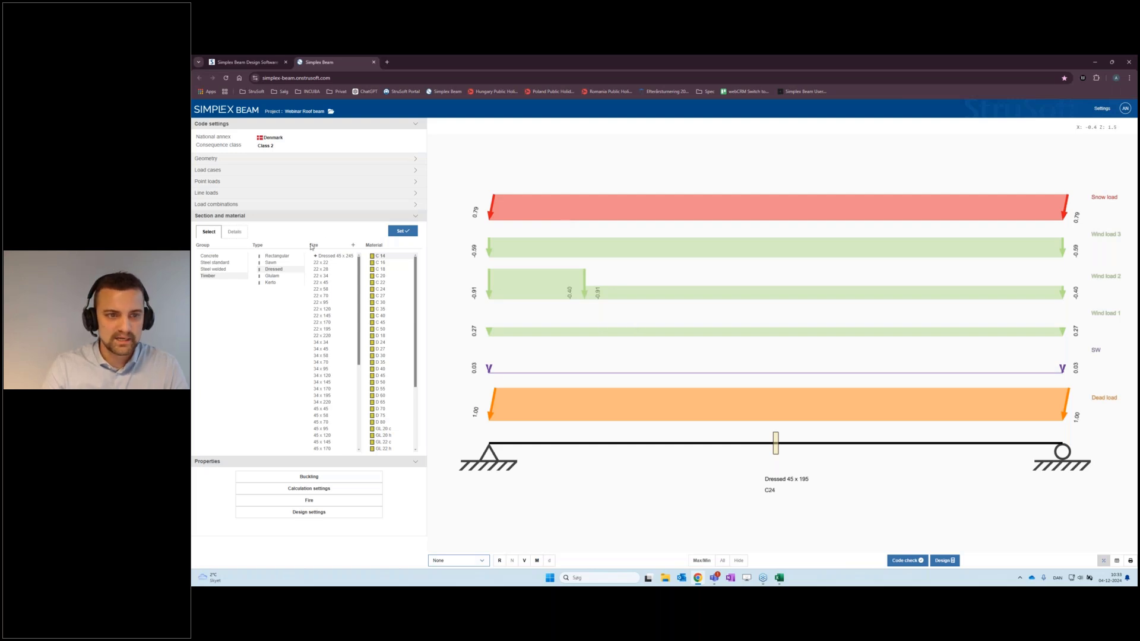
- Review the roof beam's line loads, including the rotation of the dead load
left_click(252, 216)
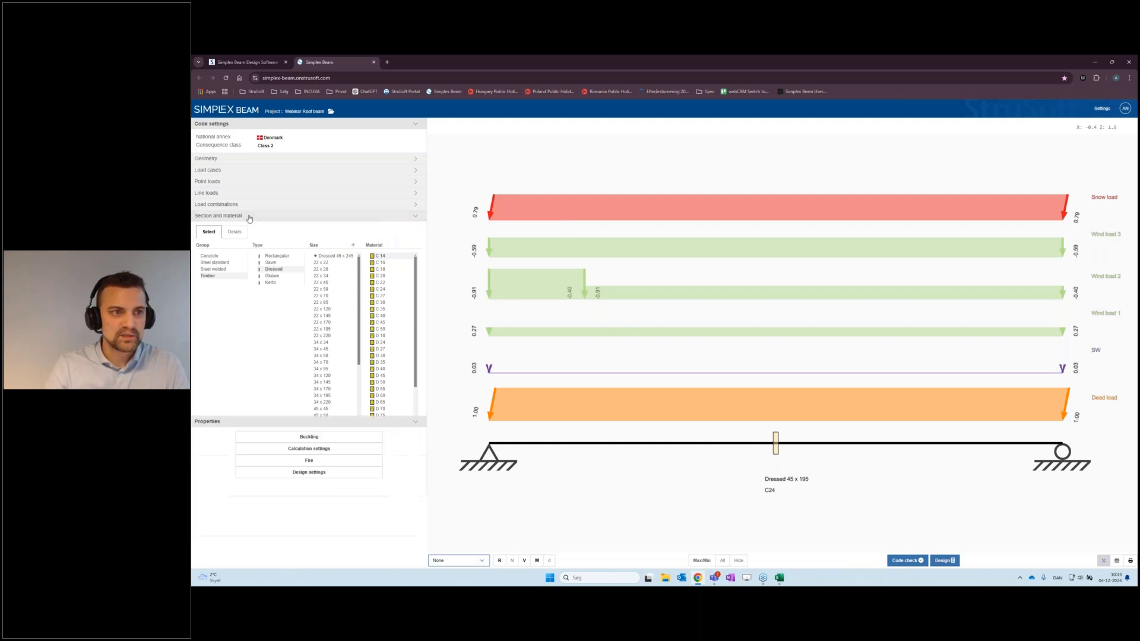
left_click(215, 197)
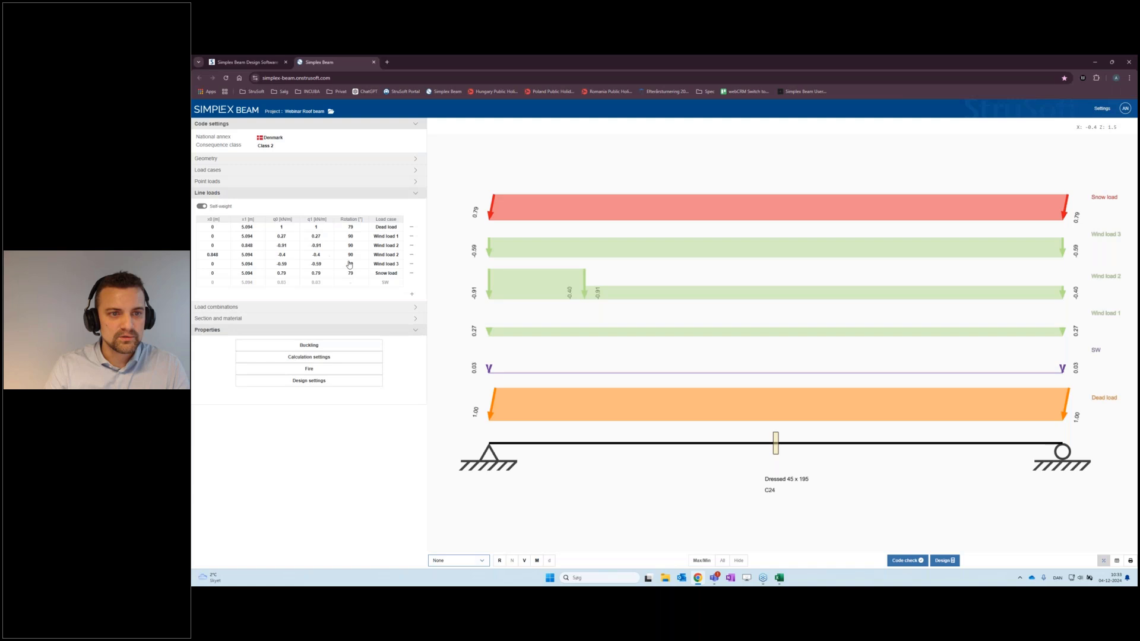
left_click(356, 228)
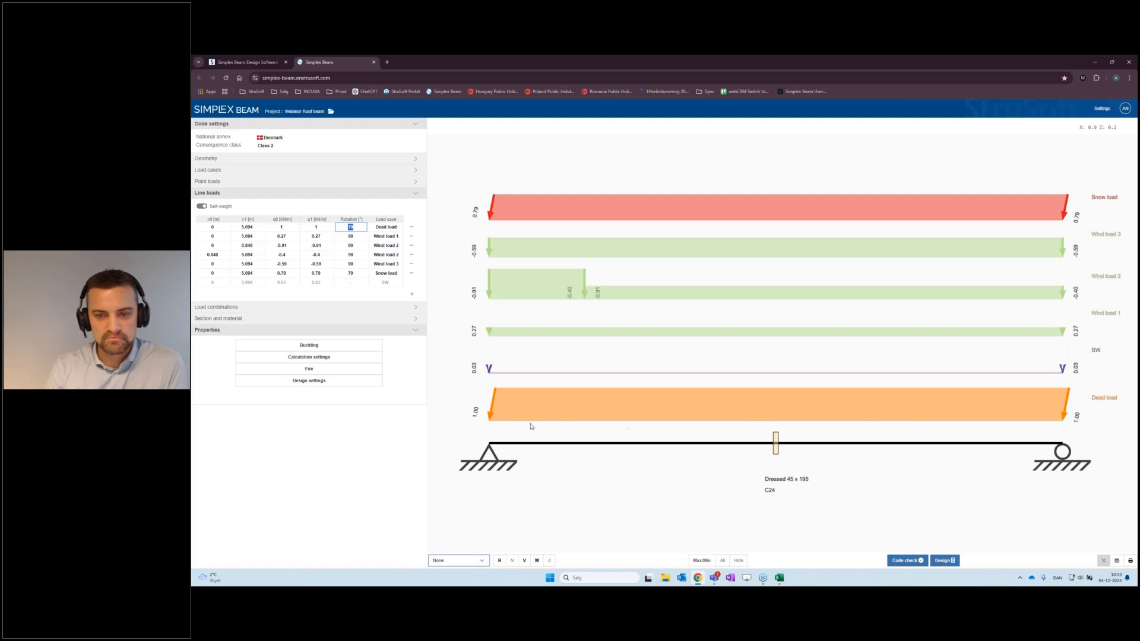
left_click(372, 431)
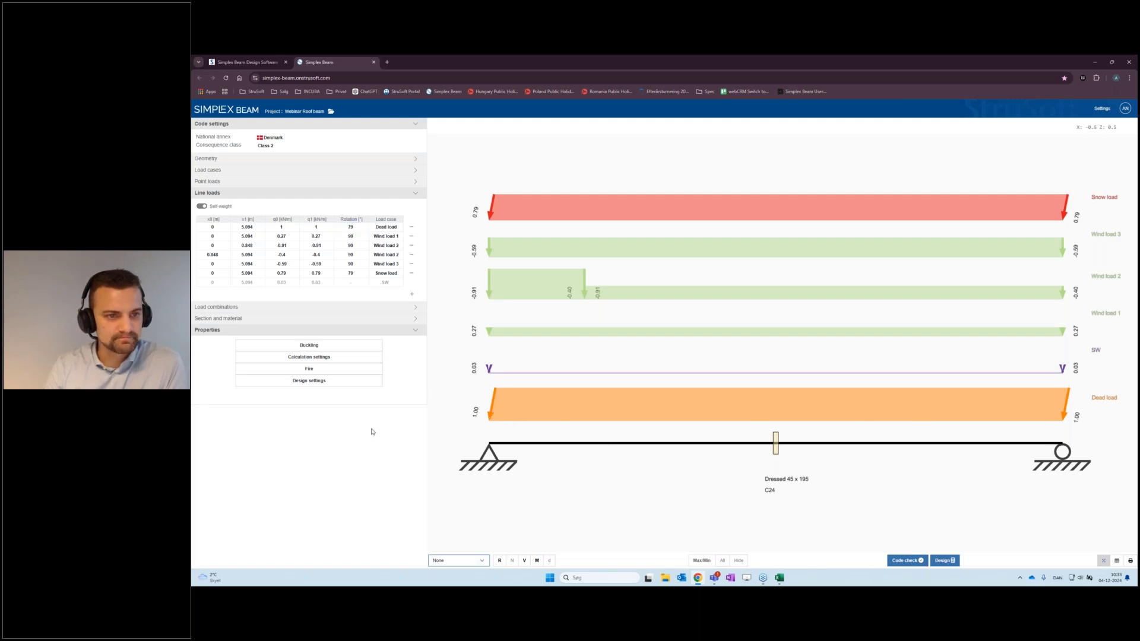
left_click(231, 194)
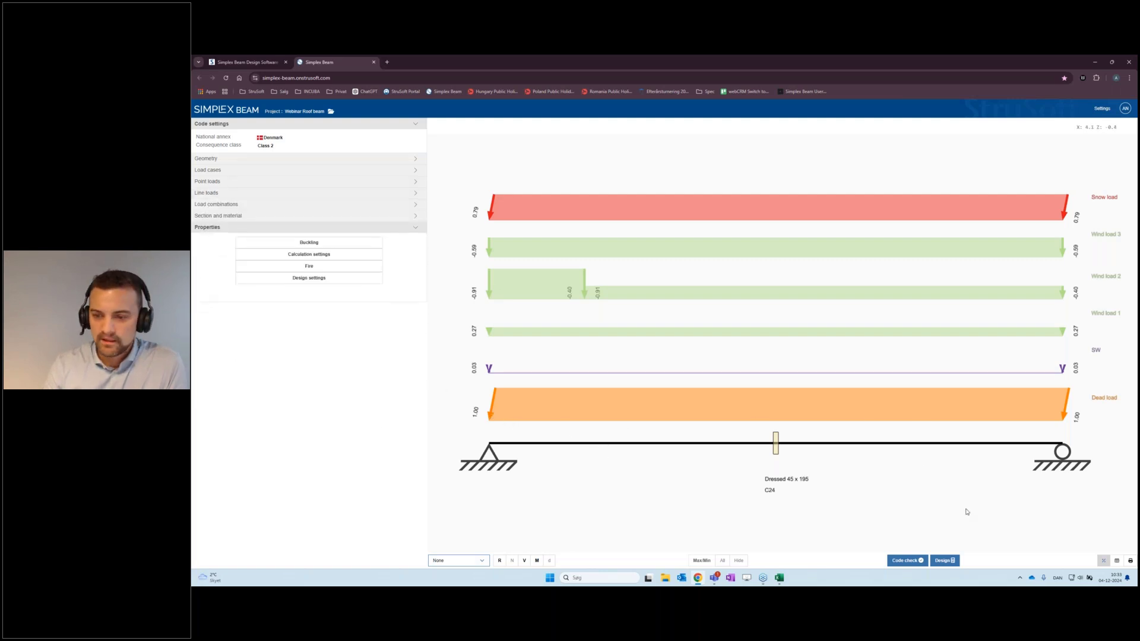
- Run the code check on the roof beam and display the ENV: Ultimate results
left_click(913, 564)
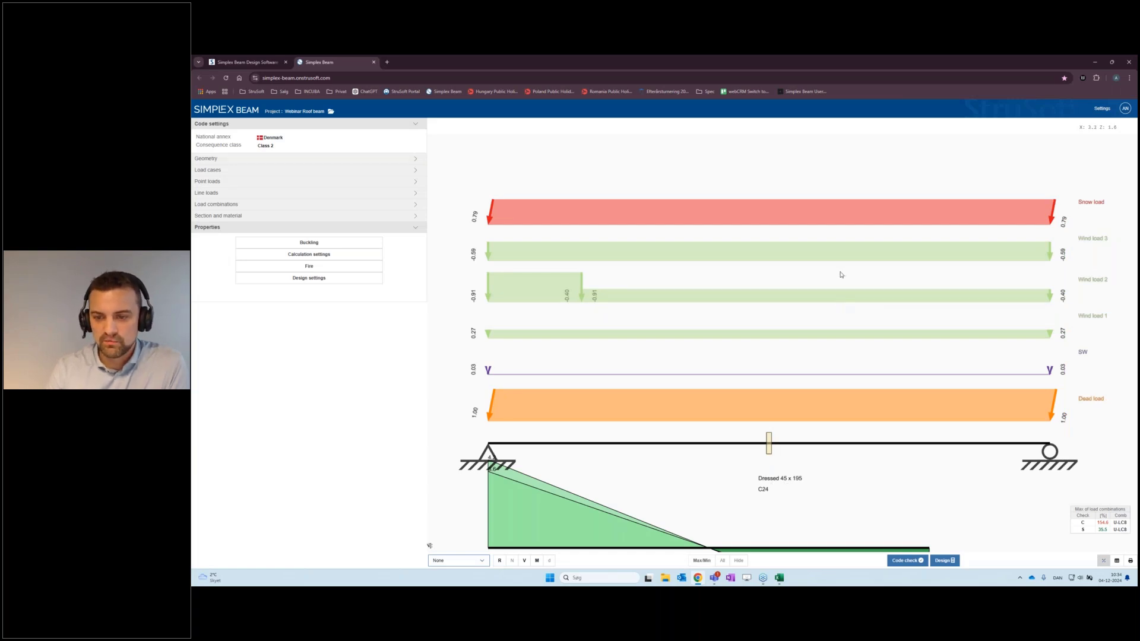
left_click(458, 561)
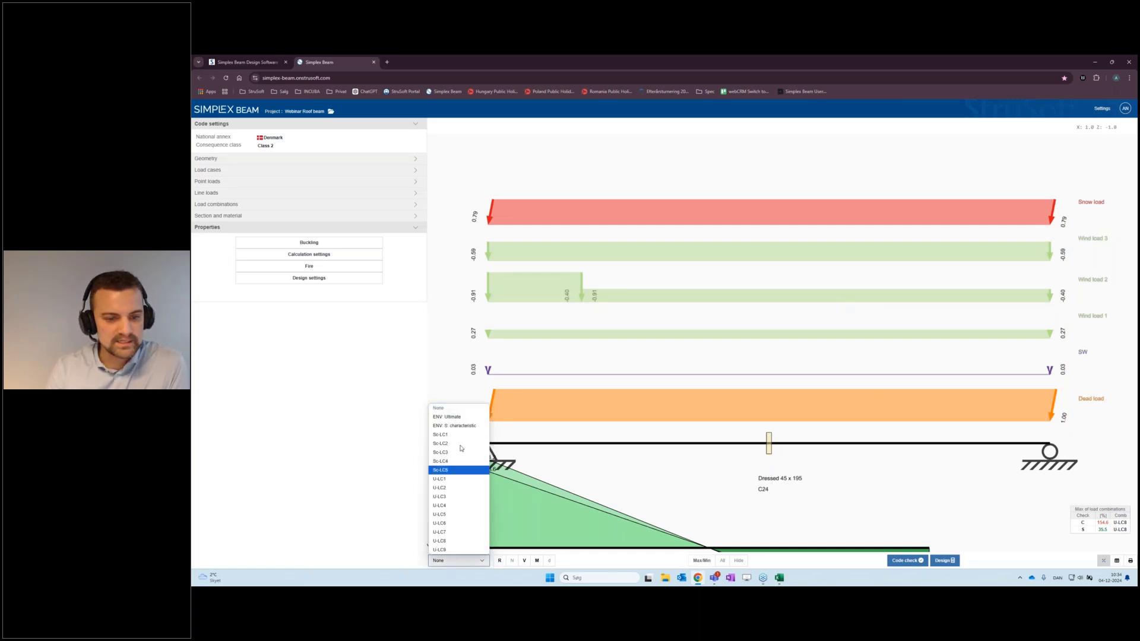
left_click(454, 409)
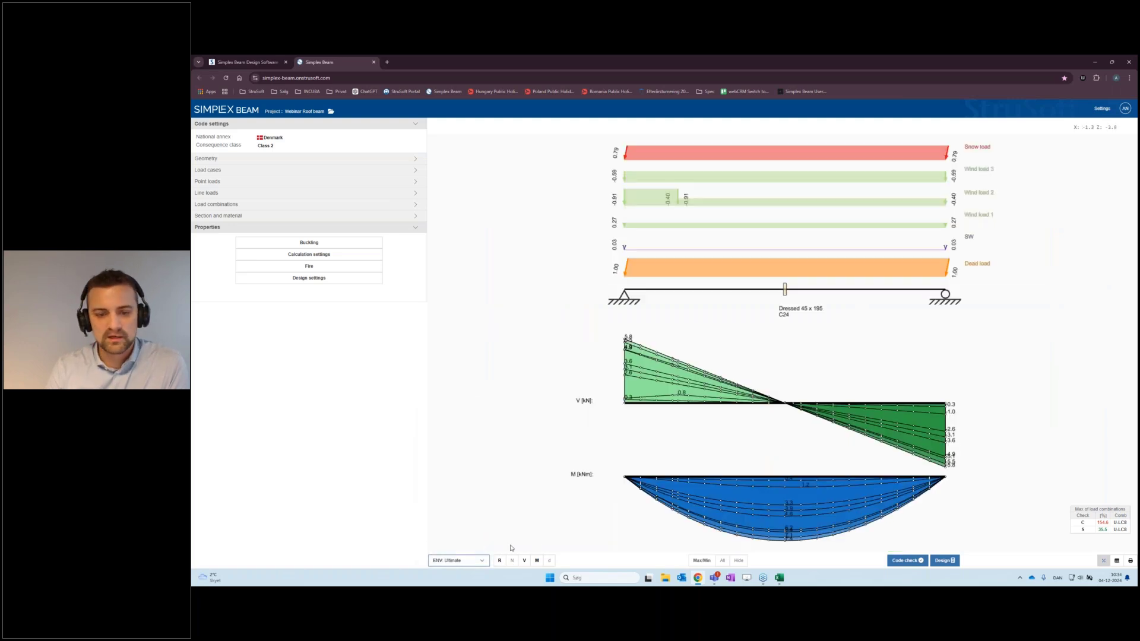
left_click(455, 561)
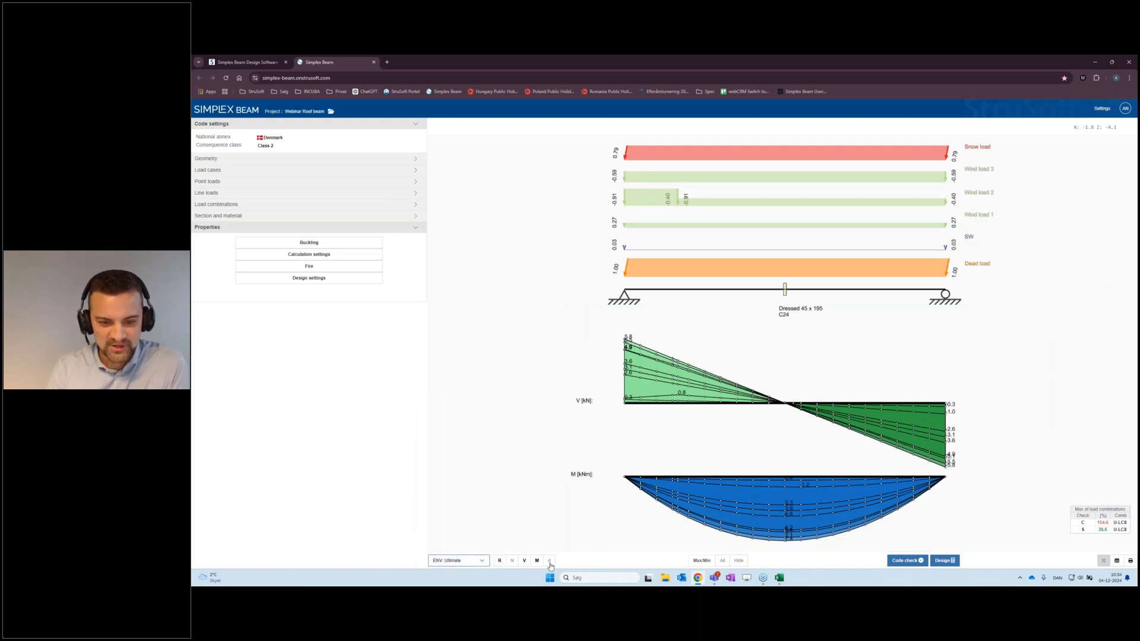
left_click(529, 511)
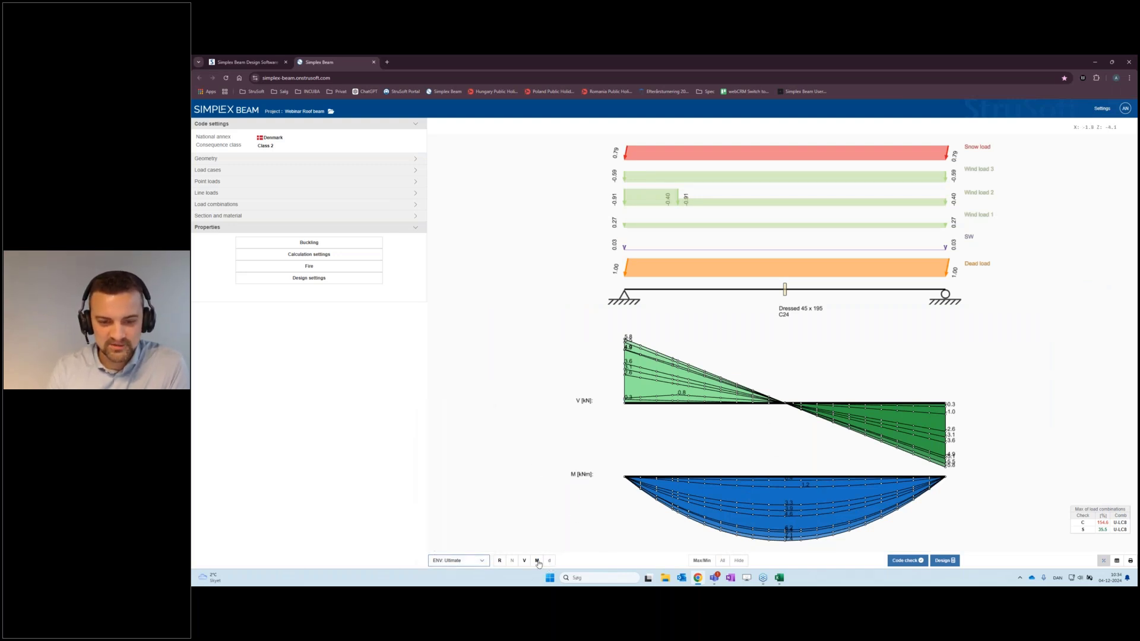
- Show the deflection diagram on its own, and restore the shear force and moment diagrams alongside it
left_click(549, 560)
left_click(537, 560)
left_click(525, 561)
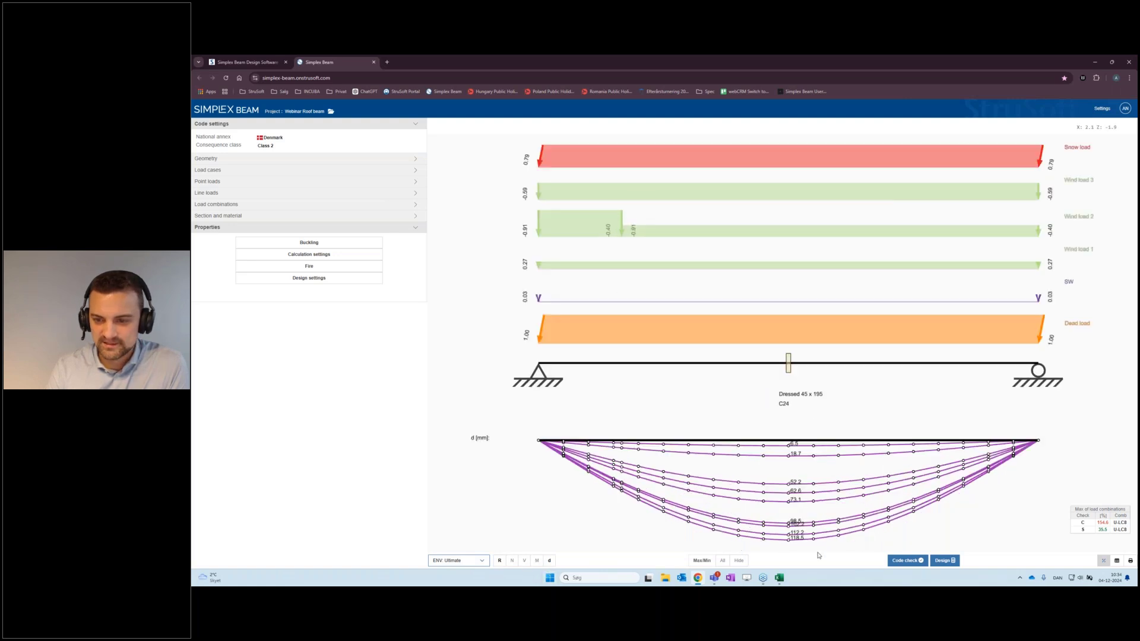
left_click(525, 561)
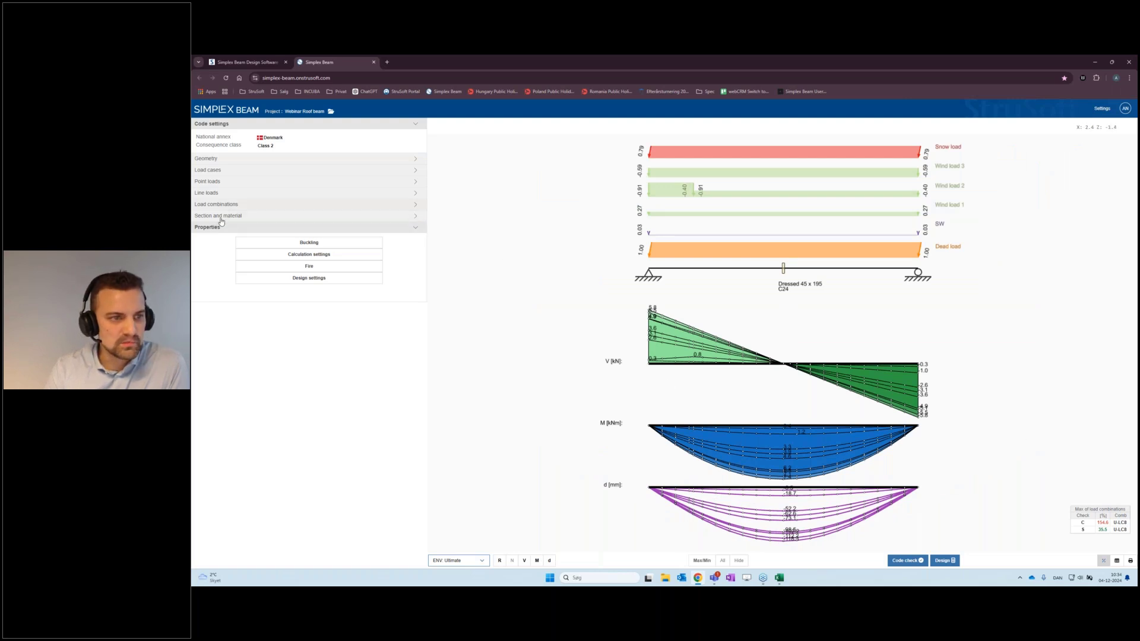
- Assign the custom Dressed 45 x 245 section with material C24 to the roof beam
left_click(315, 219)
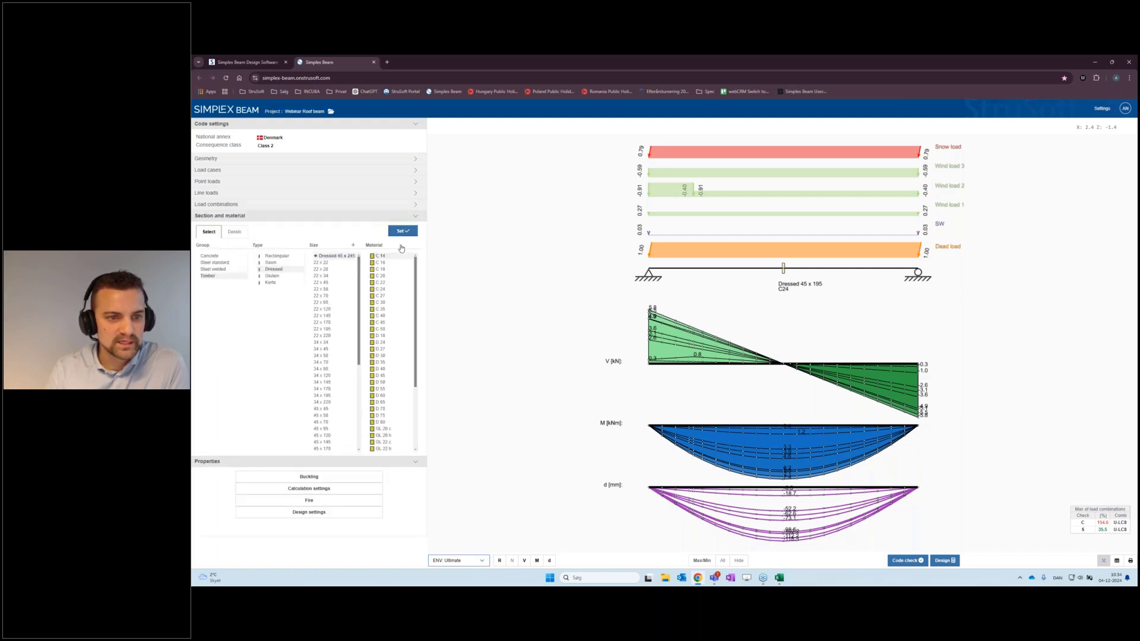
left_click(380, 290)
left_click(403, 231)
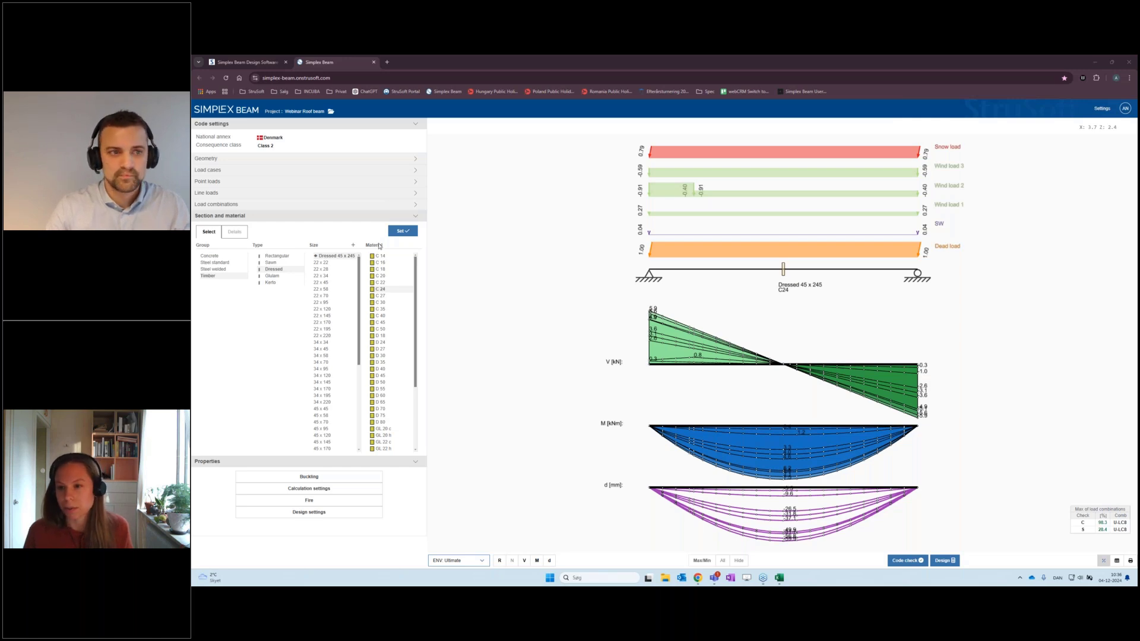
left_click(221, 209)
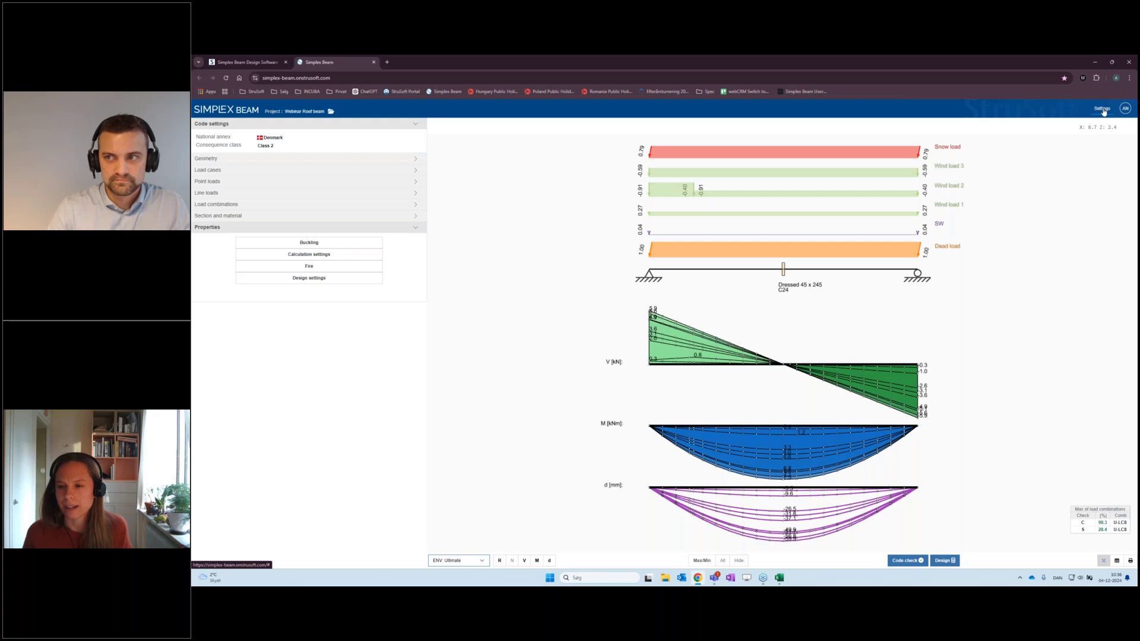
- Read the FAQ in the Simplex documentation, including timber deflection calculation, and return to the roof beam
left_click(1126, 109)
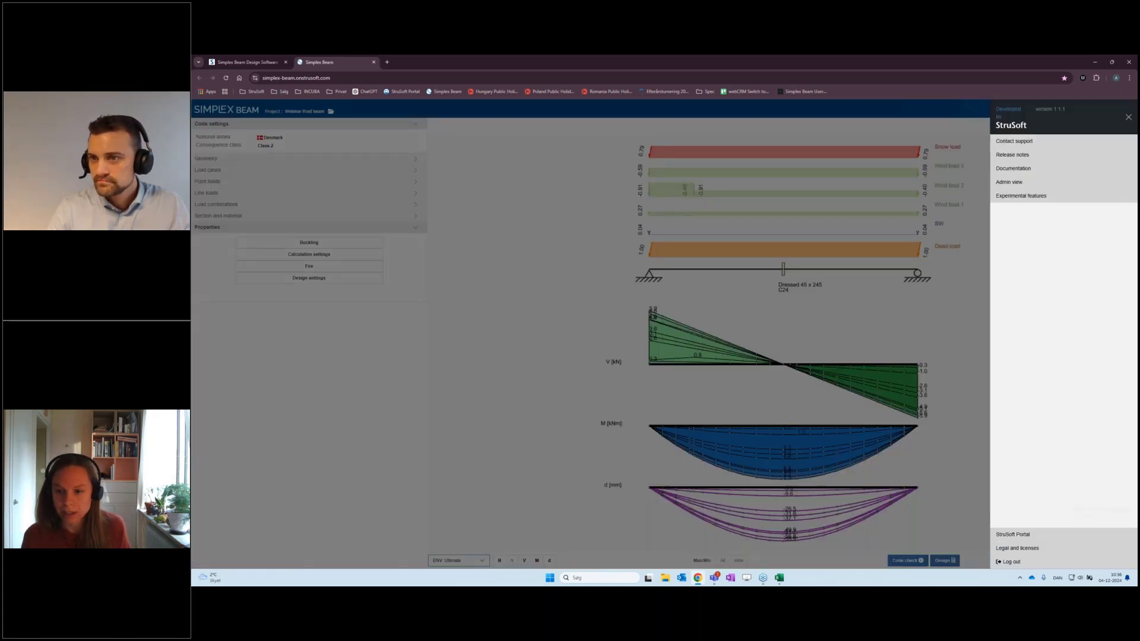
left_click(1020, 170)
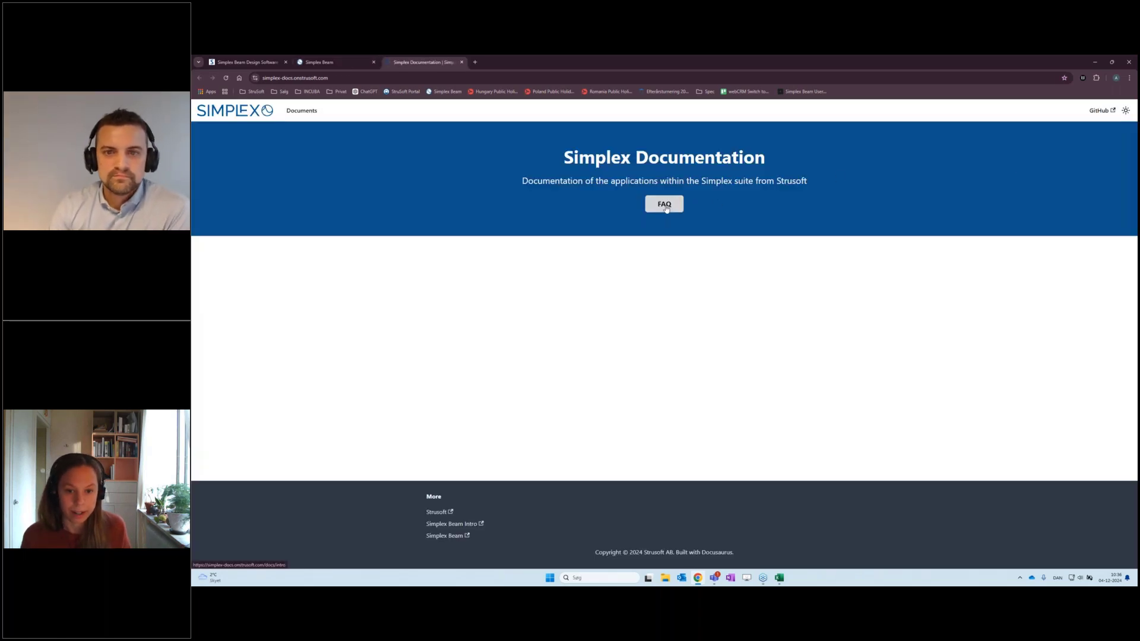
left_click(665, 205)
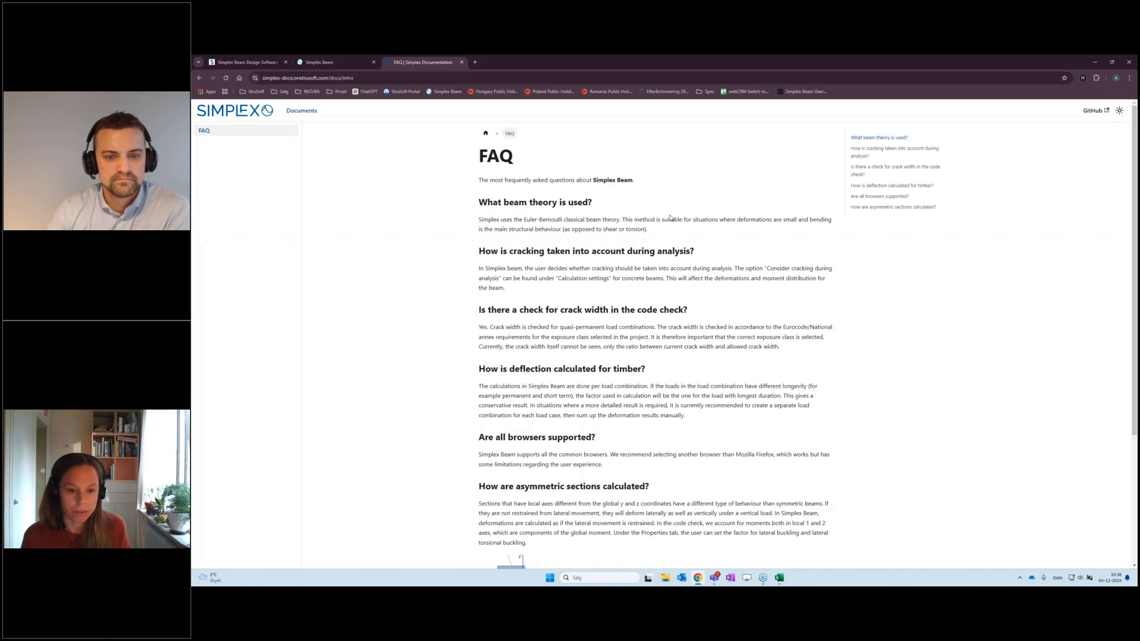
scroll(670, 218, "down", 2)
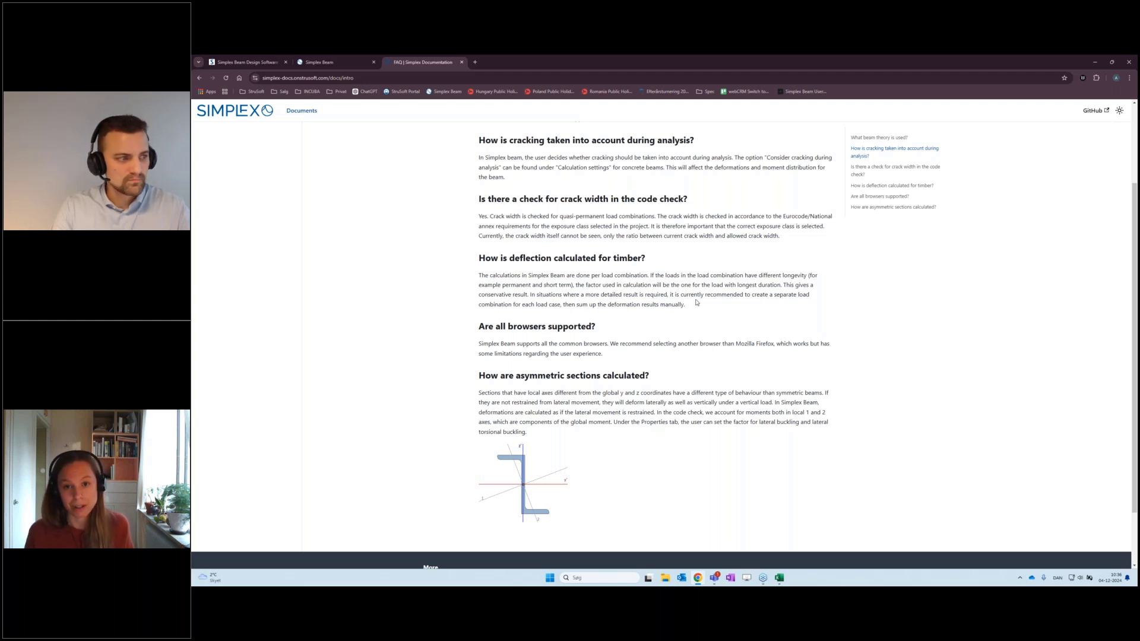
left_click(341, 62)
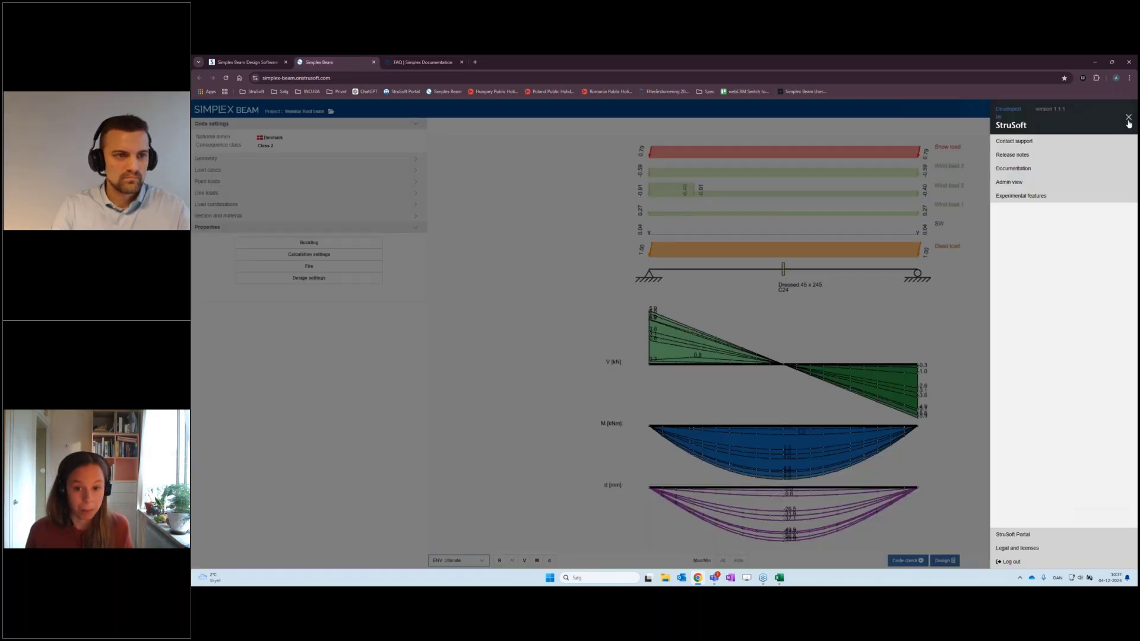
left_click(848, 283)
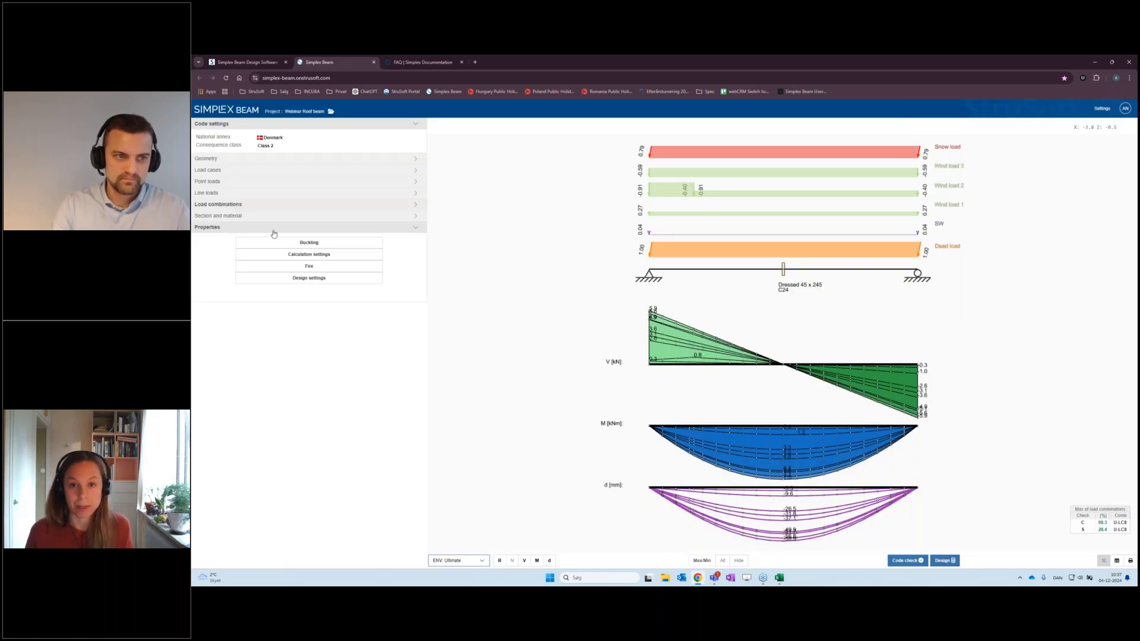
- Add a user-defined load combination and remove the three wind loads and the snow load, keeping only Dead load and SW
left_click(216, 204)
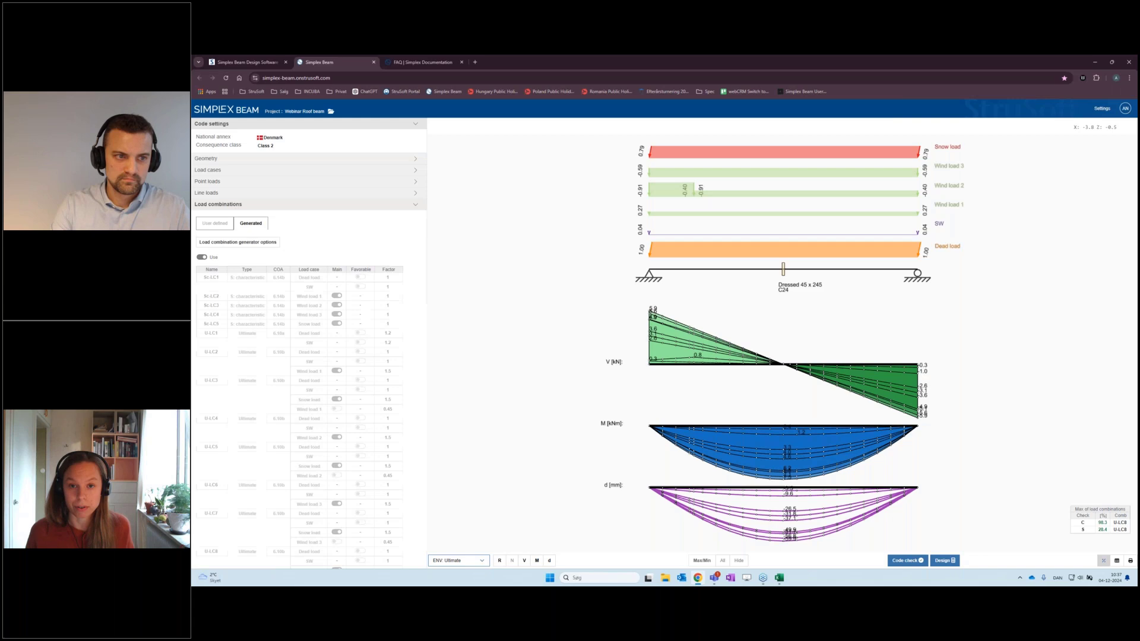
left_click(210, 226)
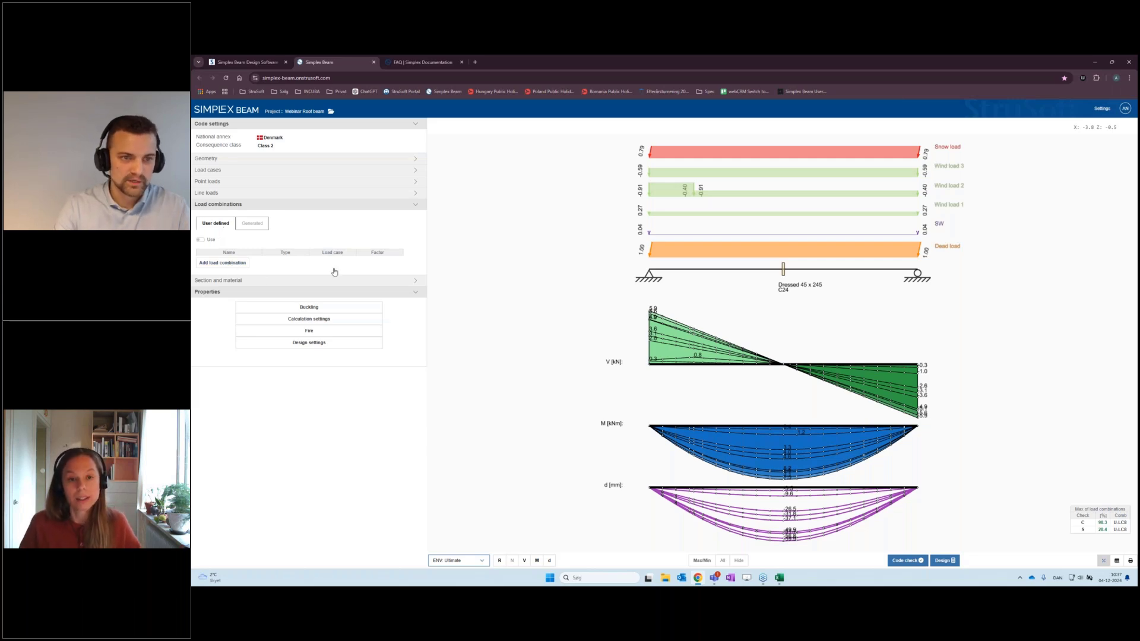
left_click(233, 264)
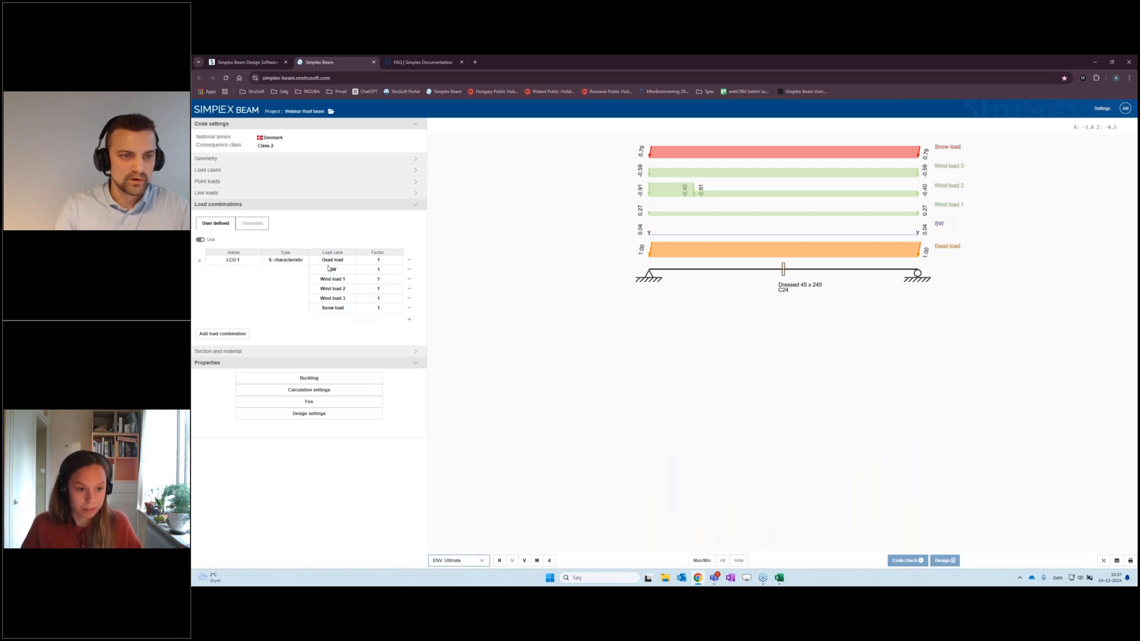
left_click(409, 281)
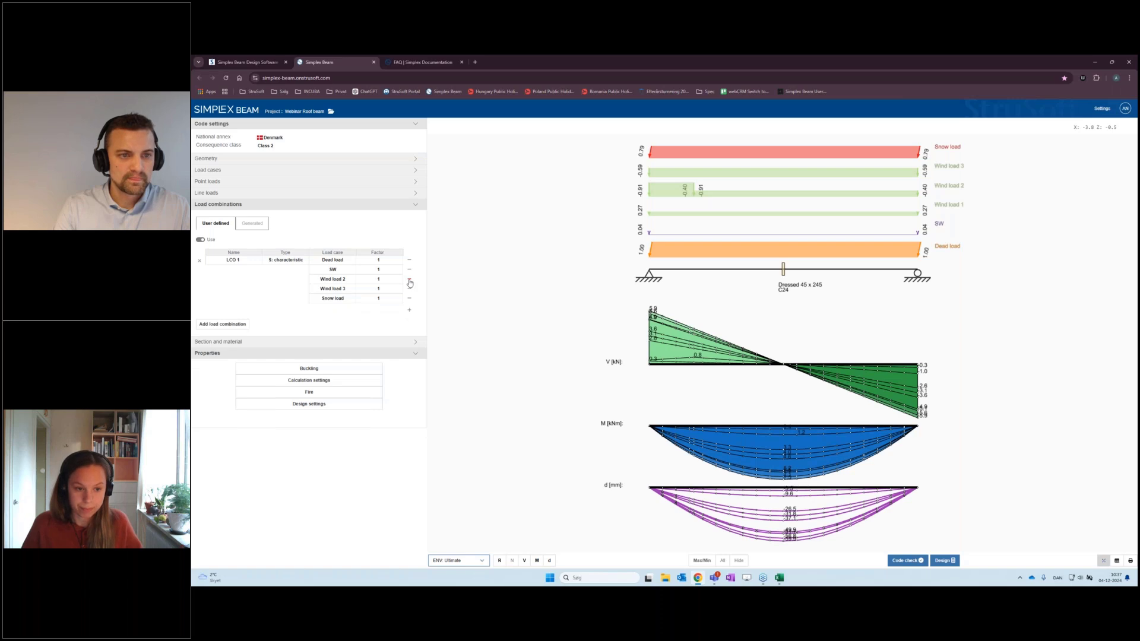
left_click(410, 280)
left_click(409, 281)
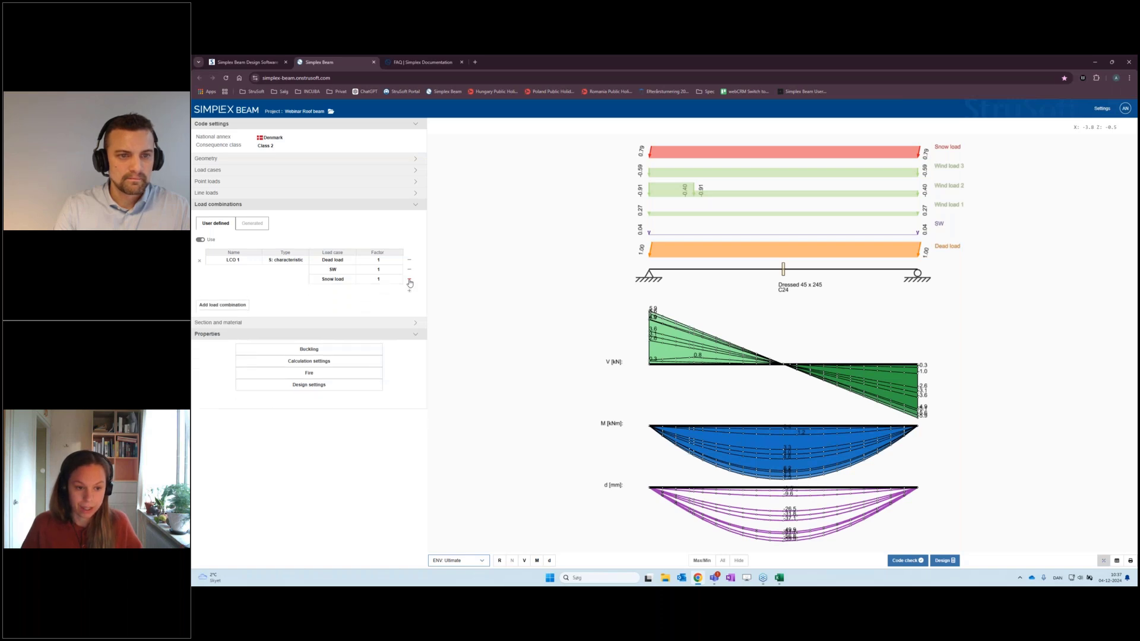
left_click(409, 281)
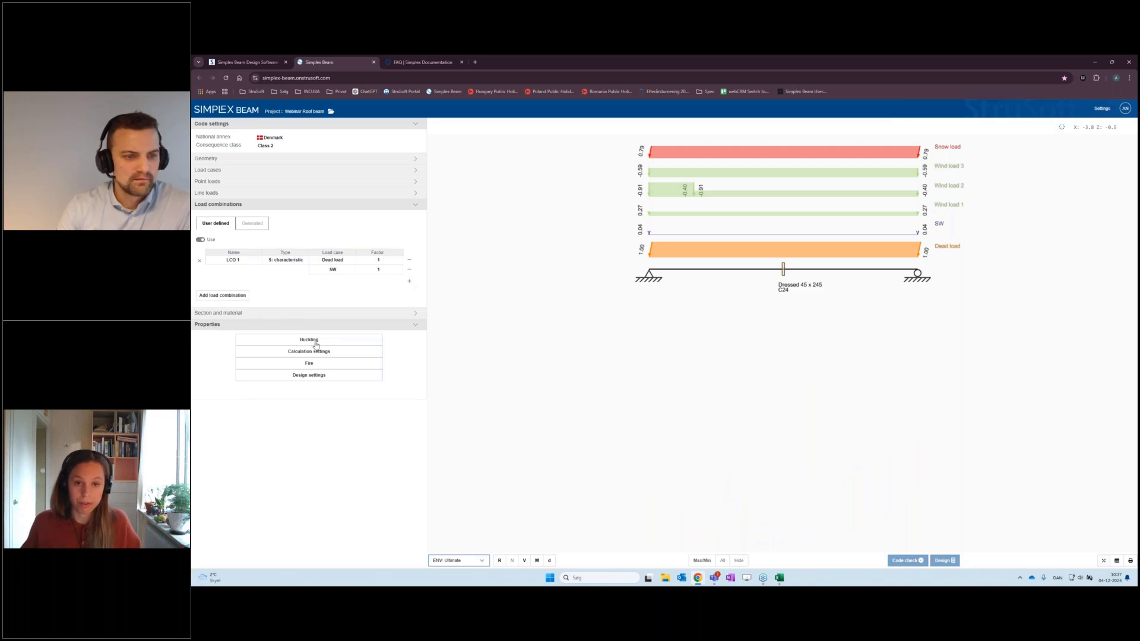
- Try service class Class 1 for the roof beam's timber calculation, and set it to Class 3 instead
left_click(317, 353)
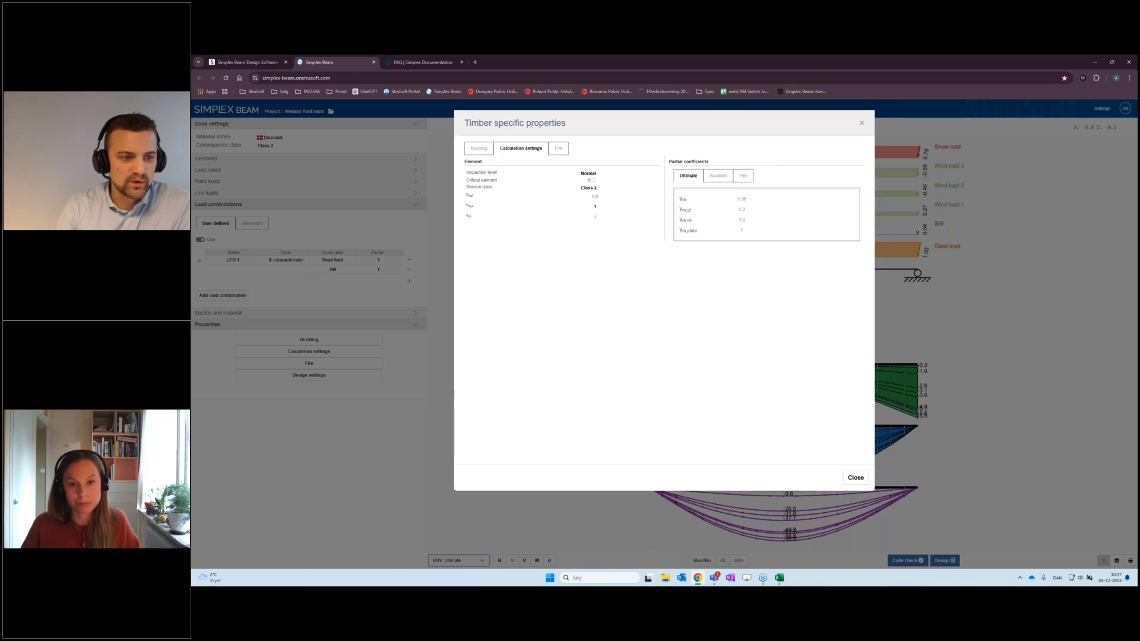
left_click(591, 188)
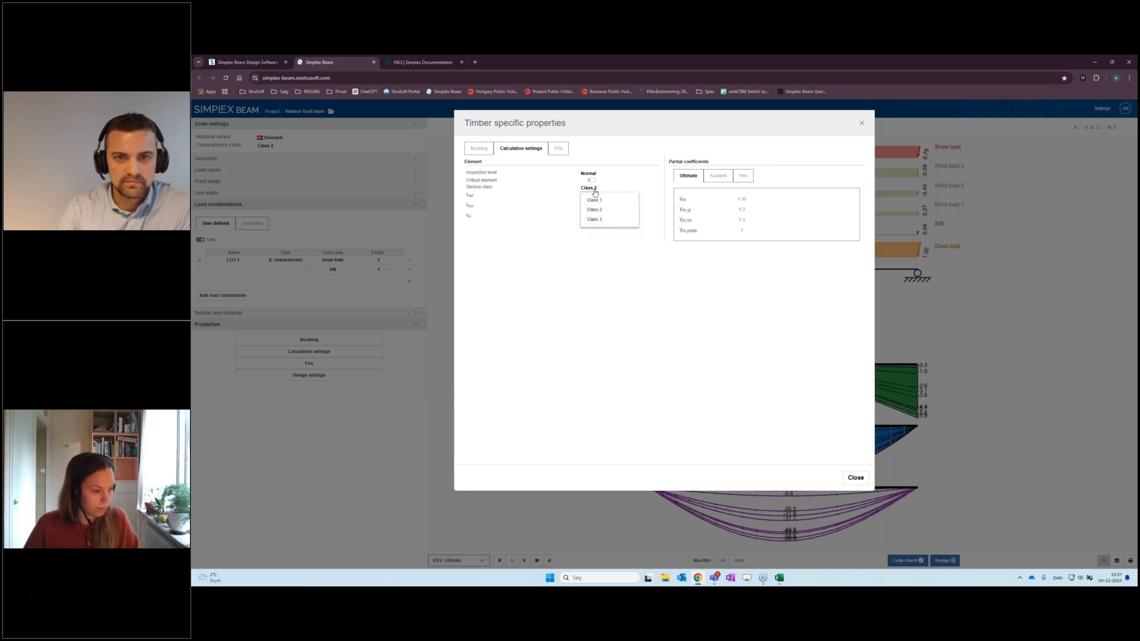
left_click(608, 202)
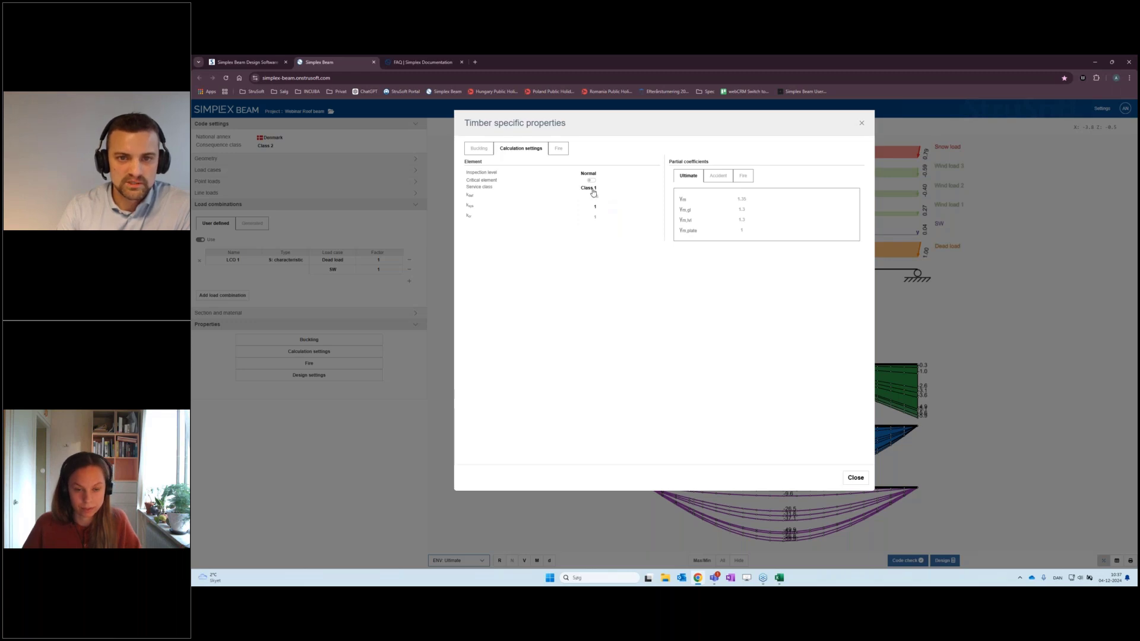
left_click(592, 189)
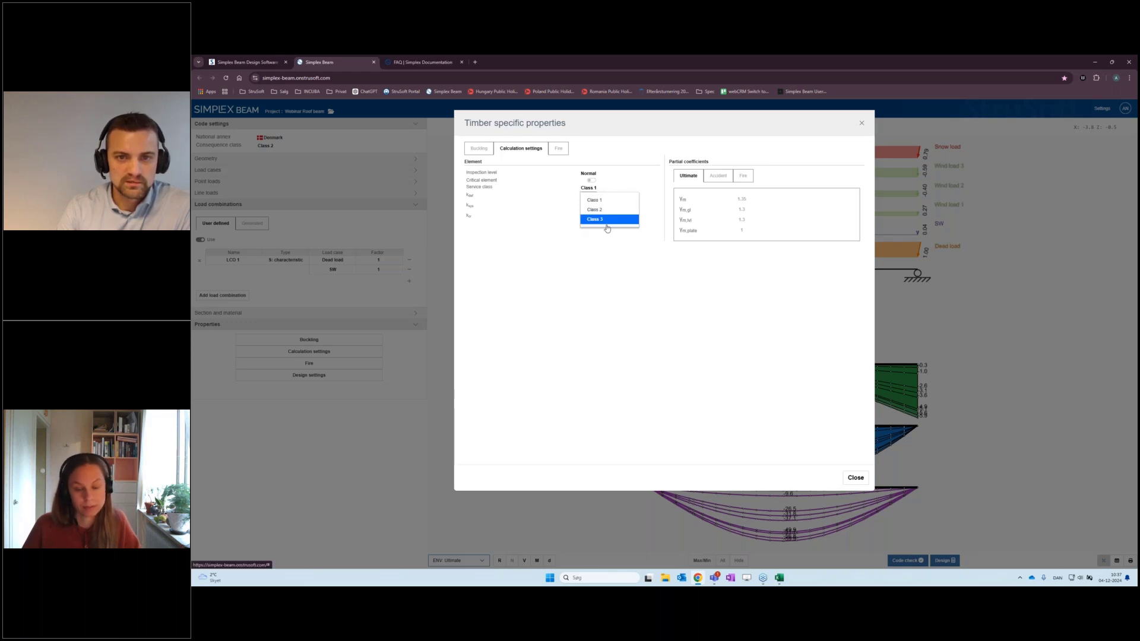
left_click(600, 221)
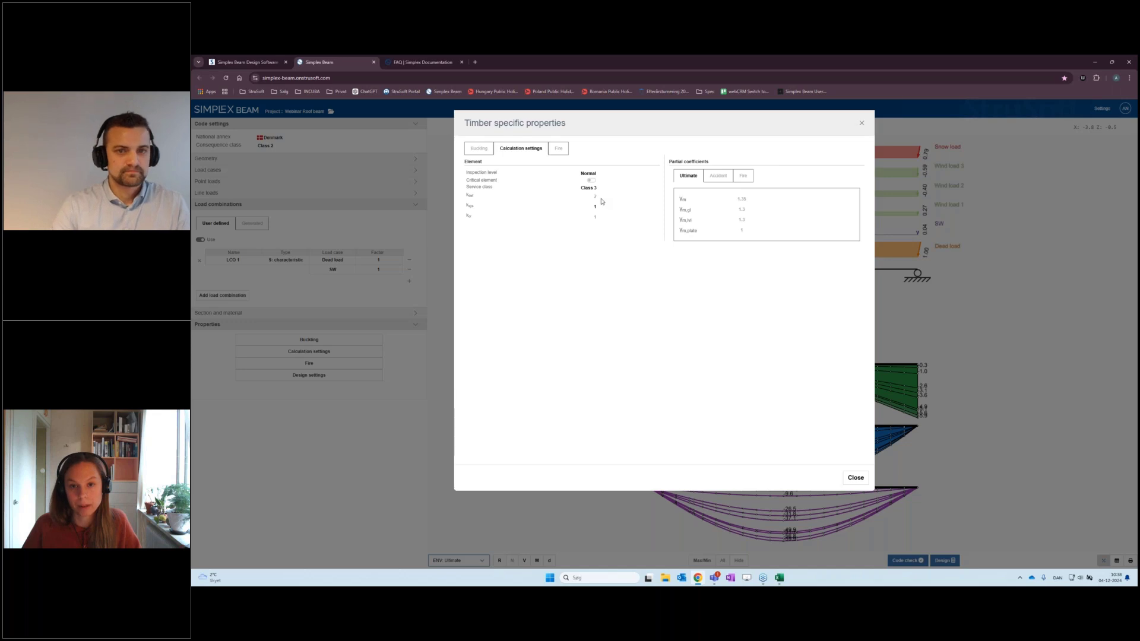
left_click(863, 478)
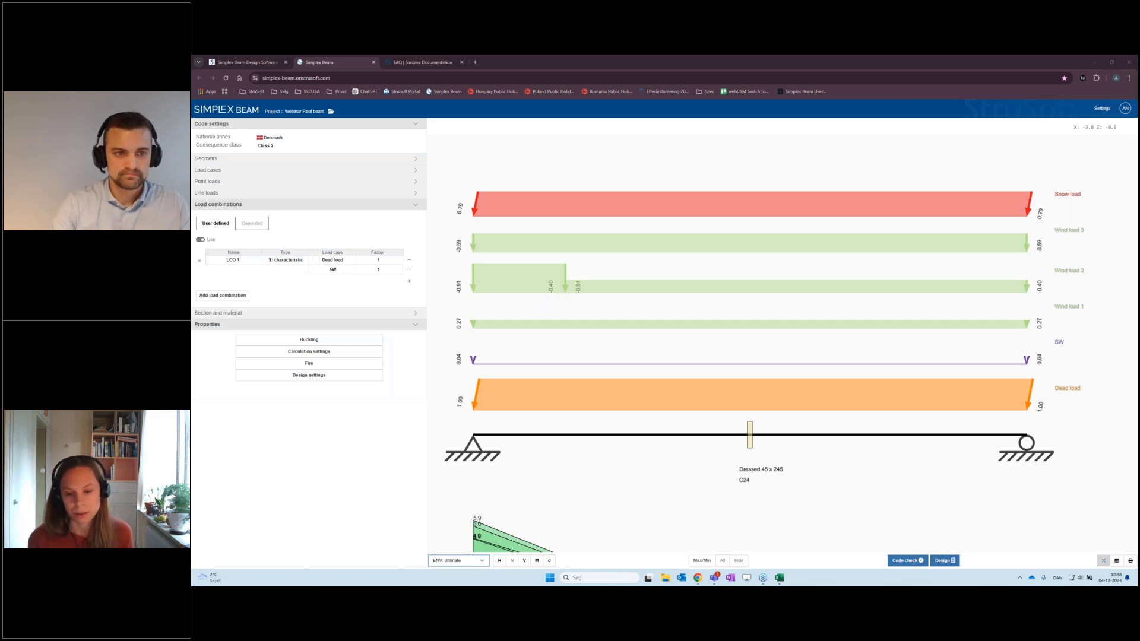
- Open the Webinar Concrete Beam and review its concrete design settings, including cover, reinforcement diameters and concrete materials
left_click(315, 120)
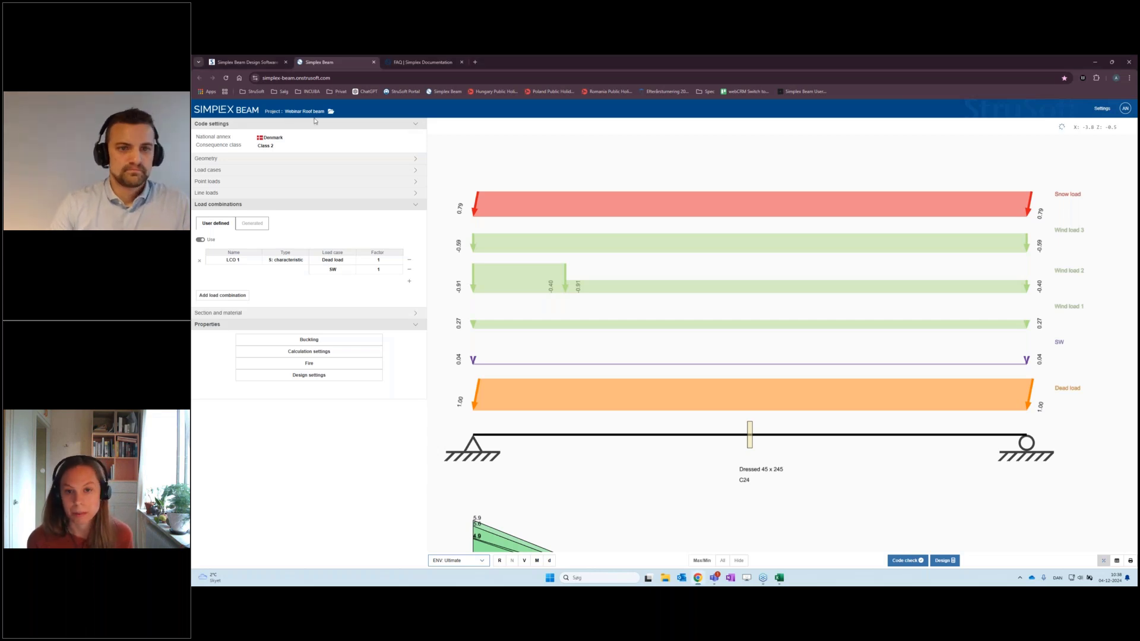
left_click(503, 223)
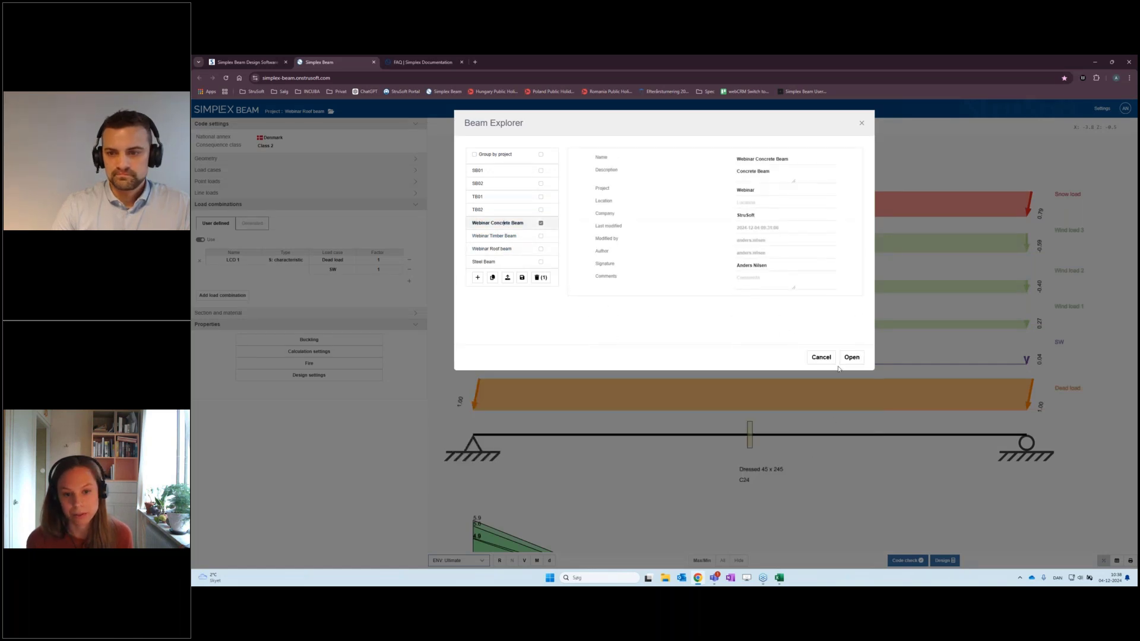
left_click(850, 358)
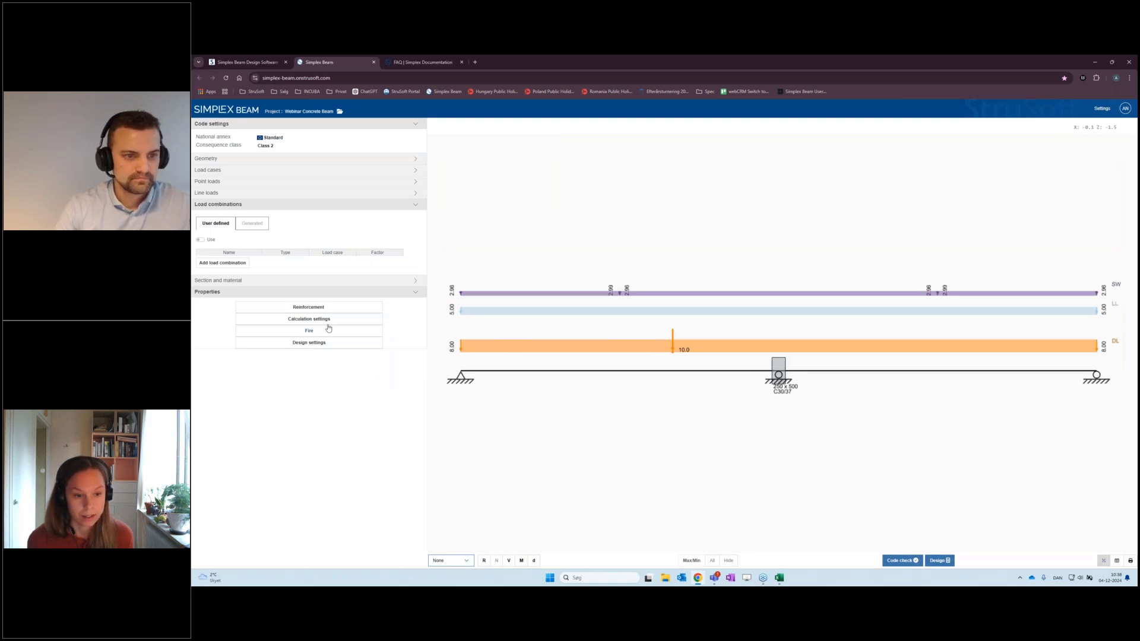
left_click(325, 344)
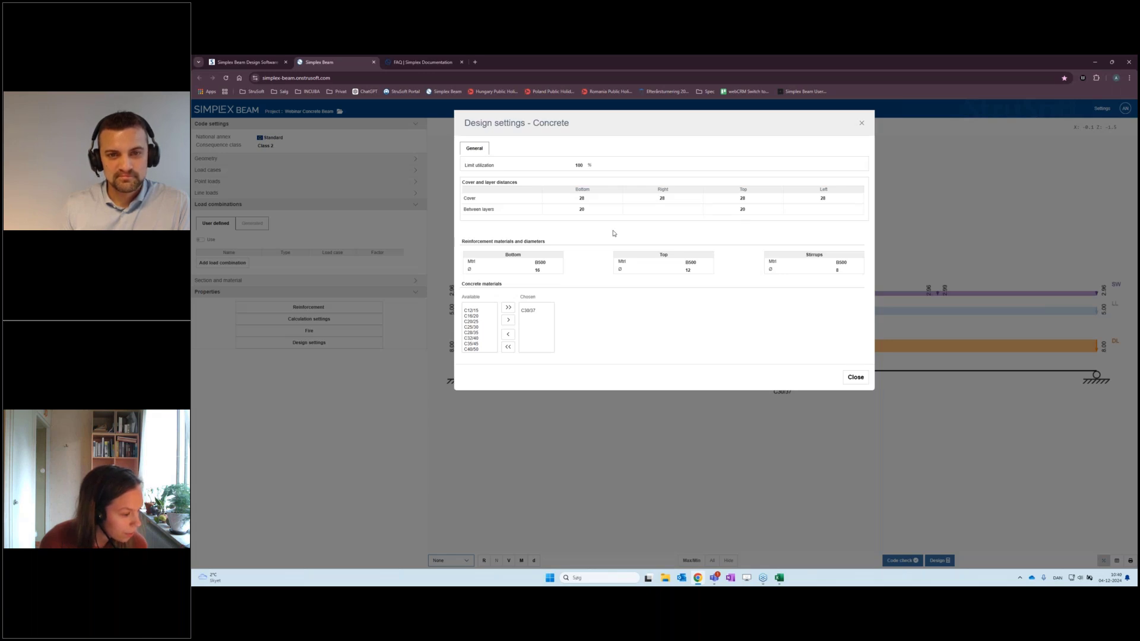
left_click(856, 378)
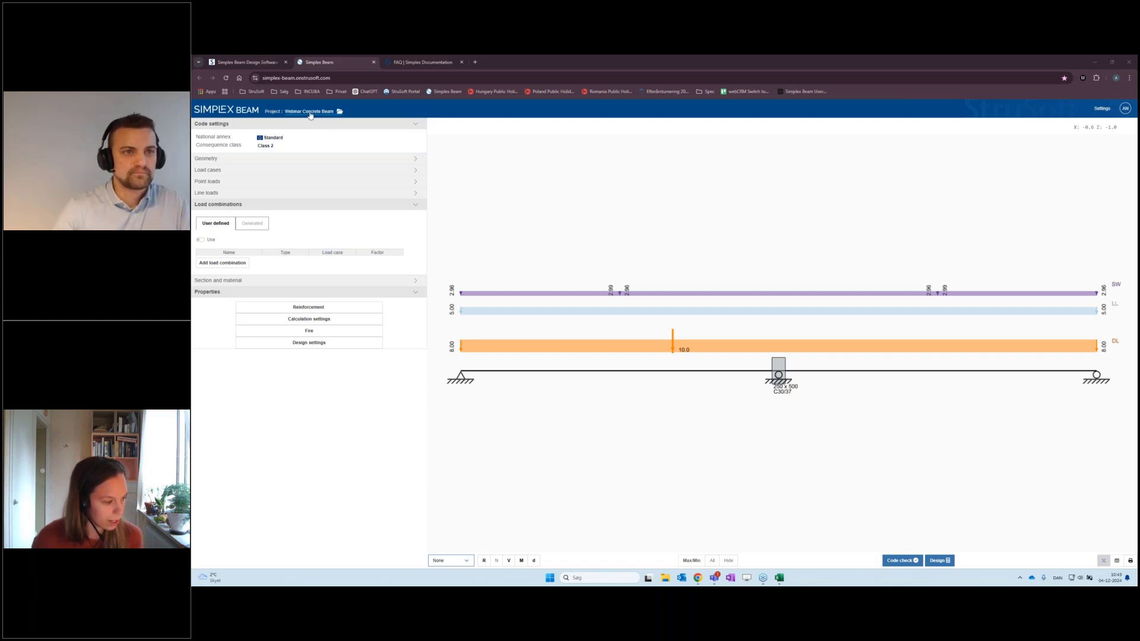
- Save the Webinar Concrete Beam as a json file named Webinar Concrete Beam on the desktop
left_click(340, 111)
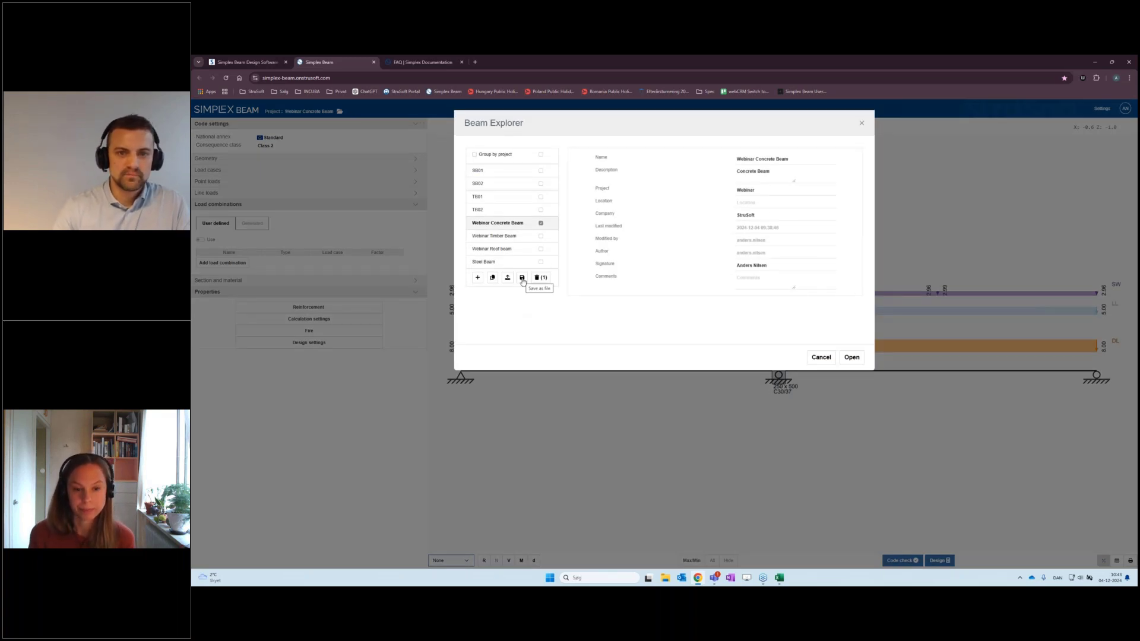
left_click(522, 279)
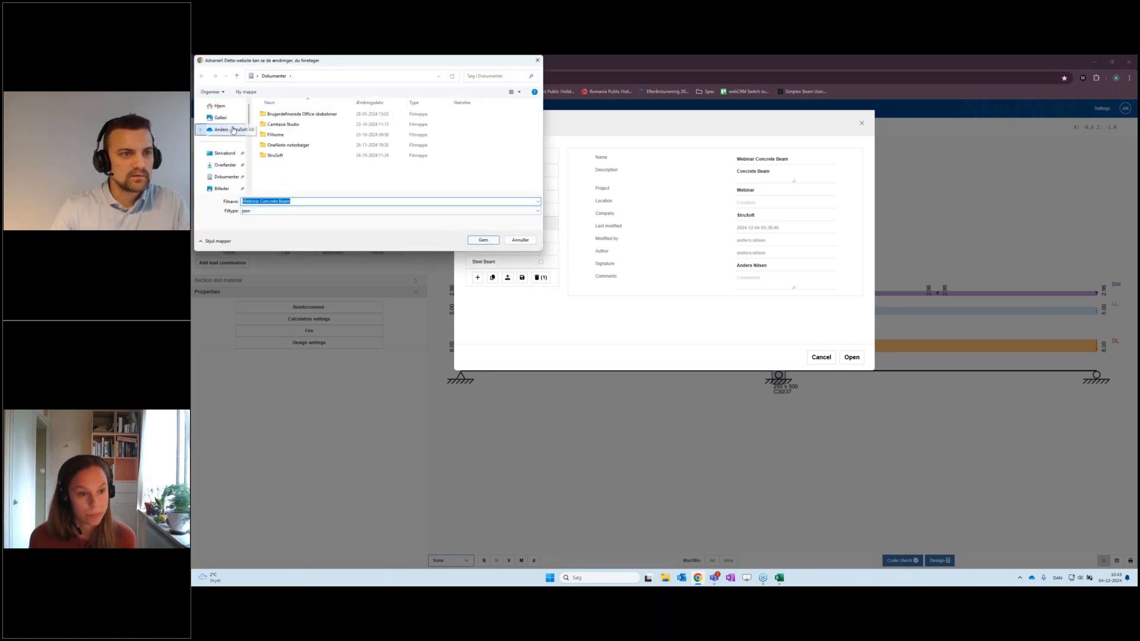
left_click(226, 154)
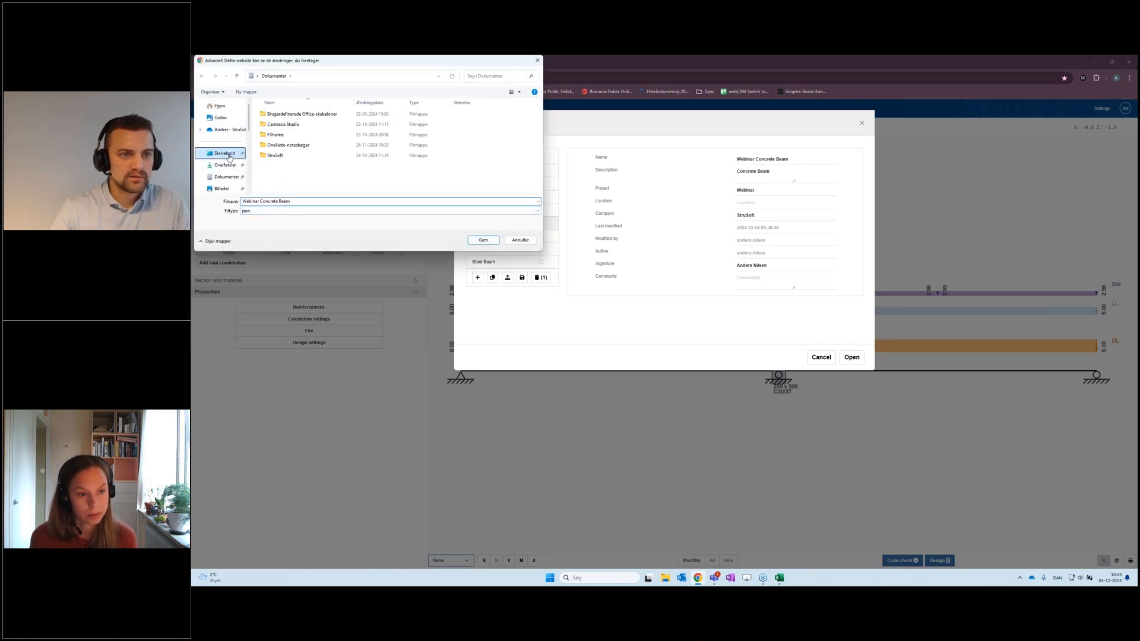
left_click(484, 240)
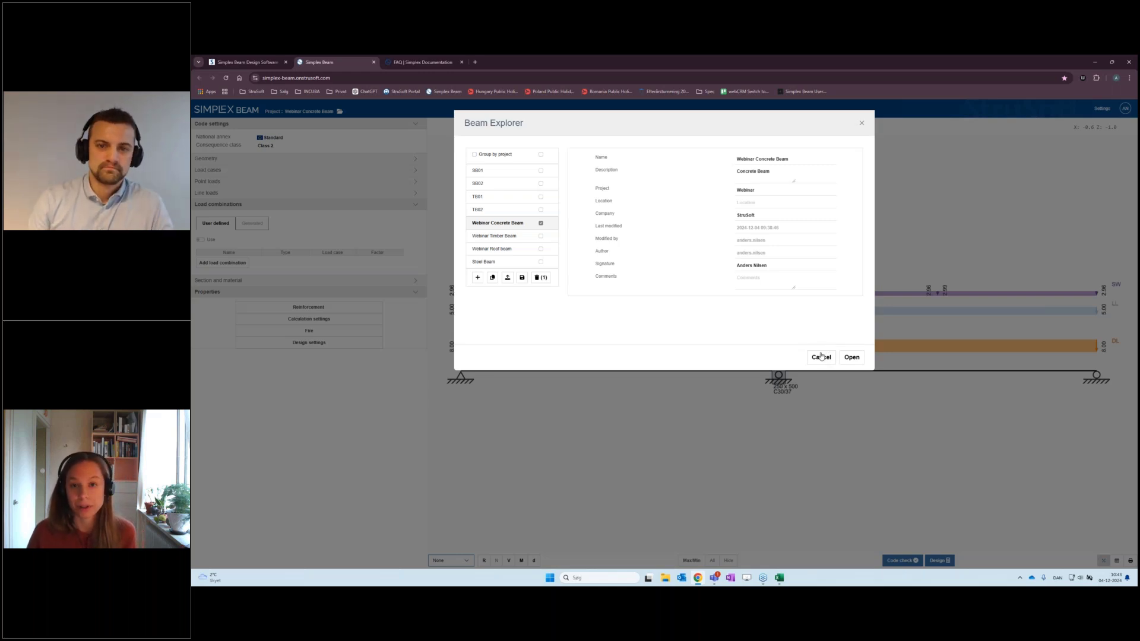
left_click(821, 357)
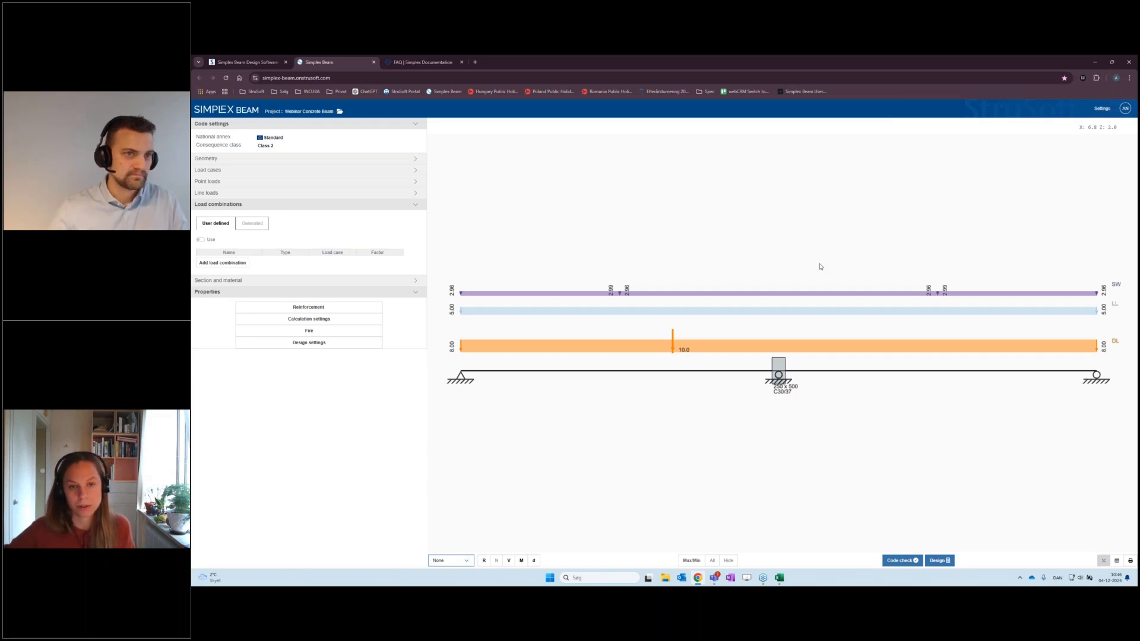
- Open the Steel Beam from the Webinar project
left_click(325, 113)
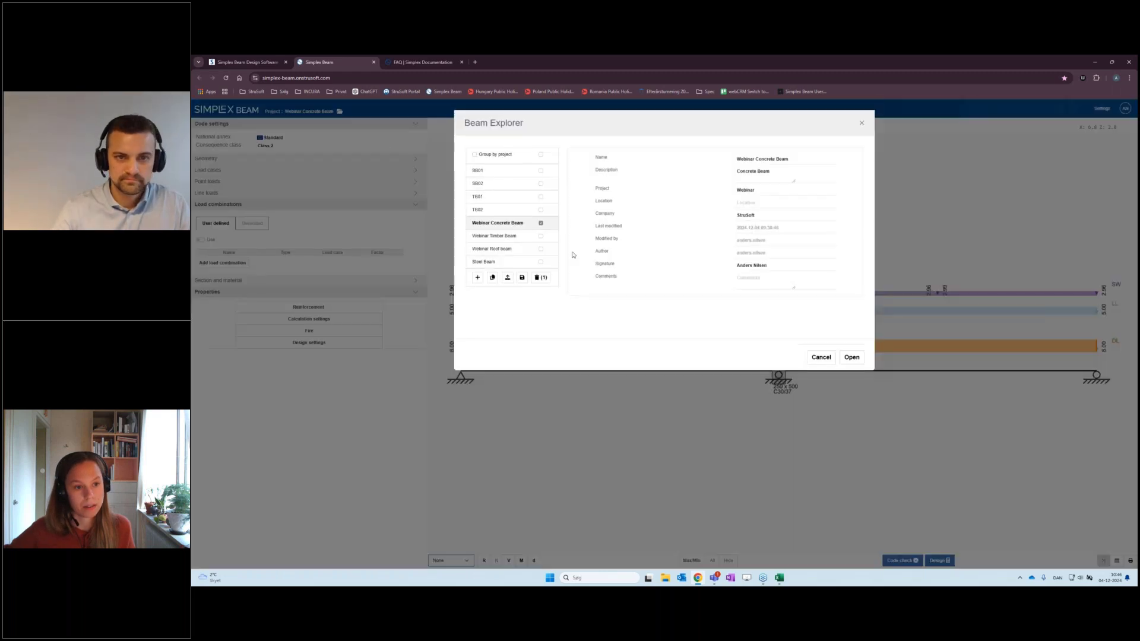
left_click(501, 262)
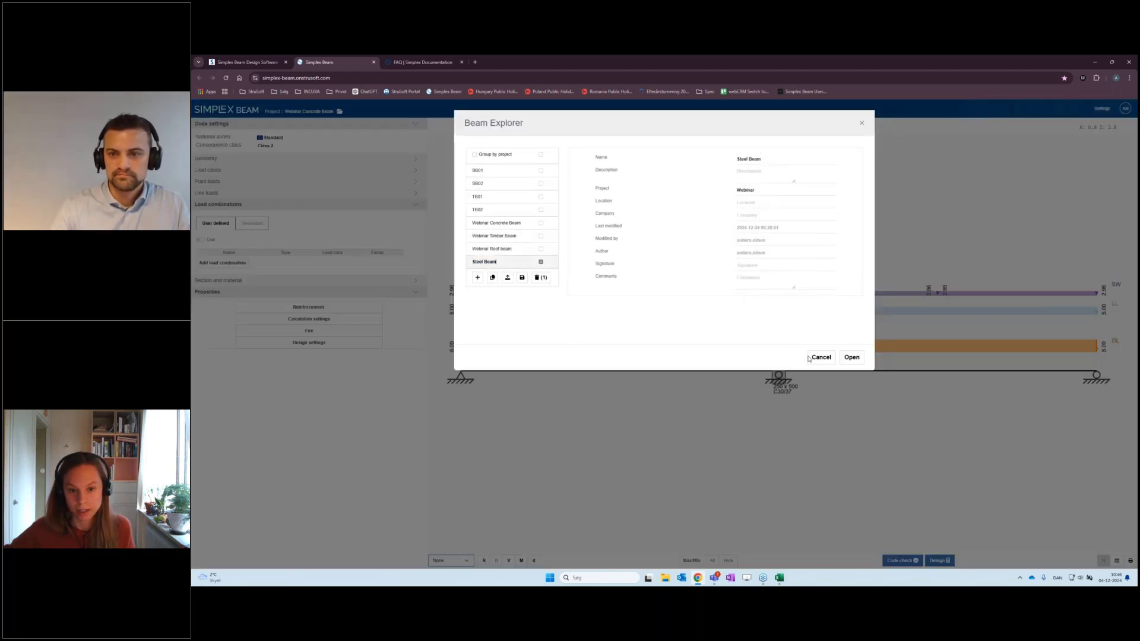
left_click(852, 357)
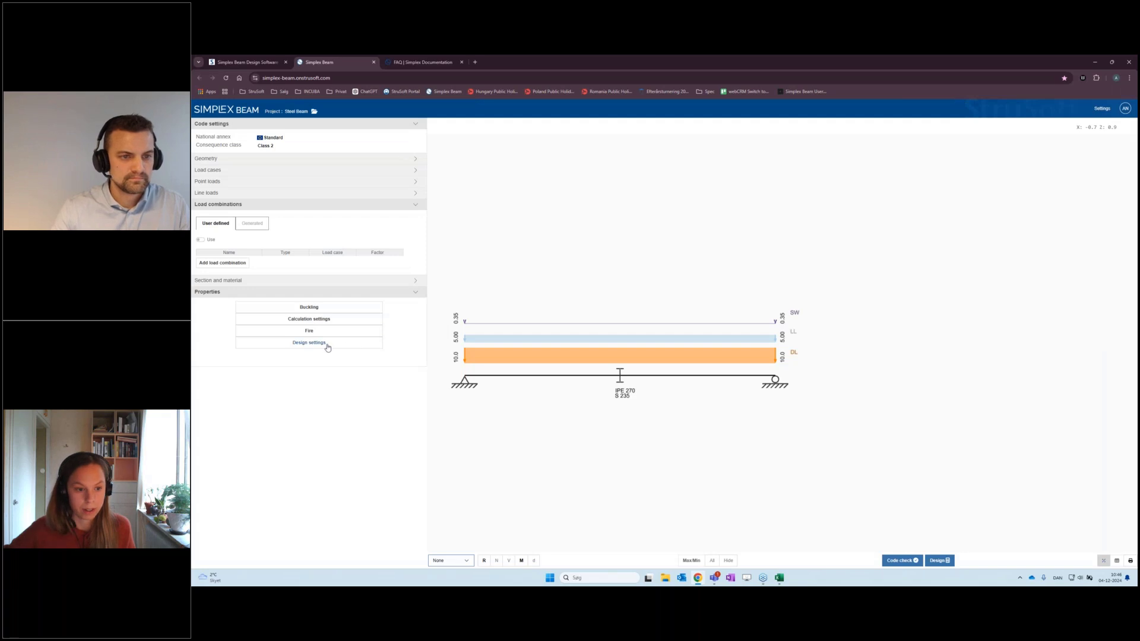
- Examine the available fire protection materials for the steel beam, and leave the Board - gypsum choice as it is
left_click(312, 332)
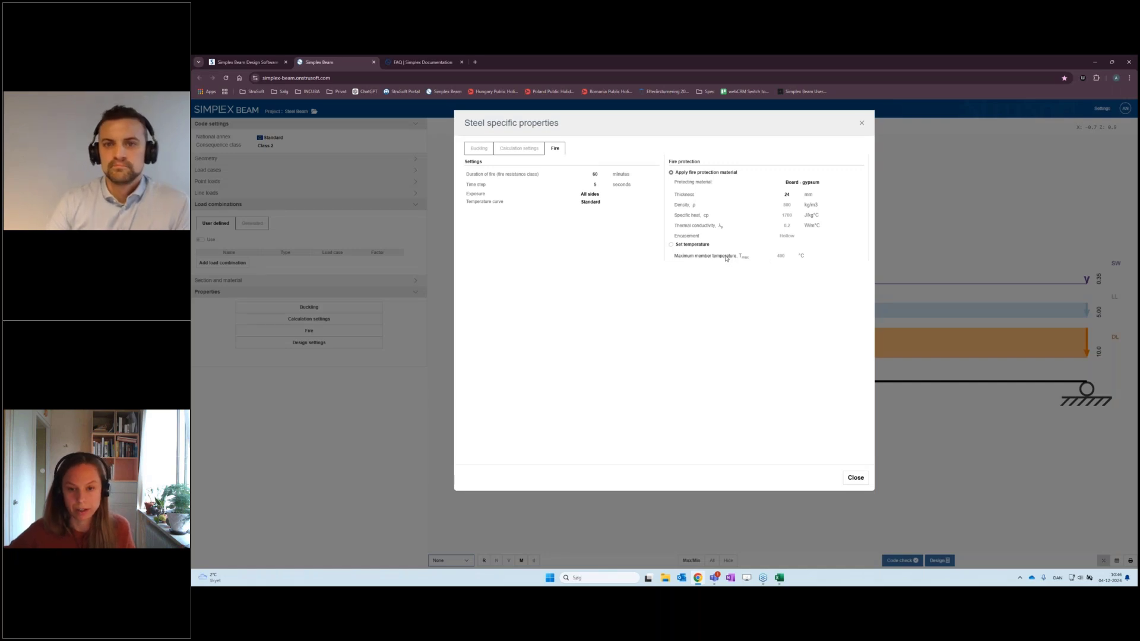
left_click(802, 182)
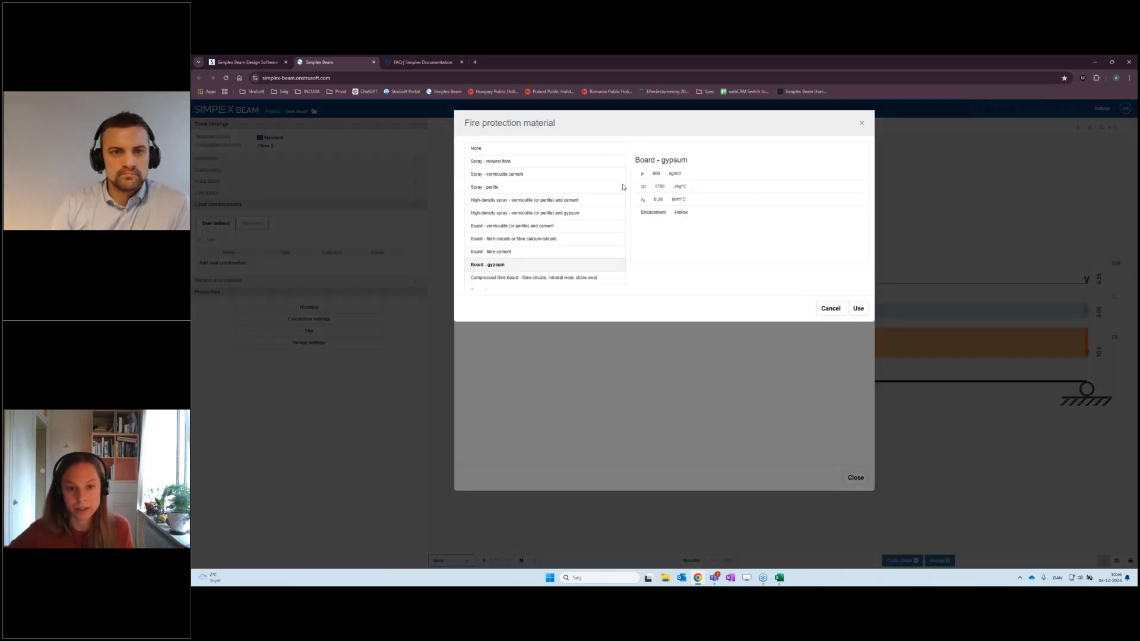
scroll(593, 201, "down", 1)
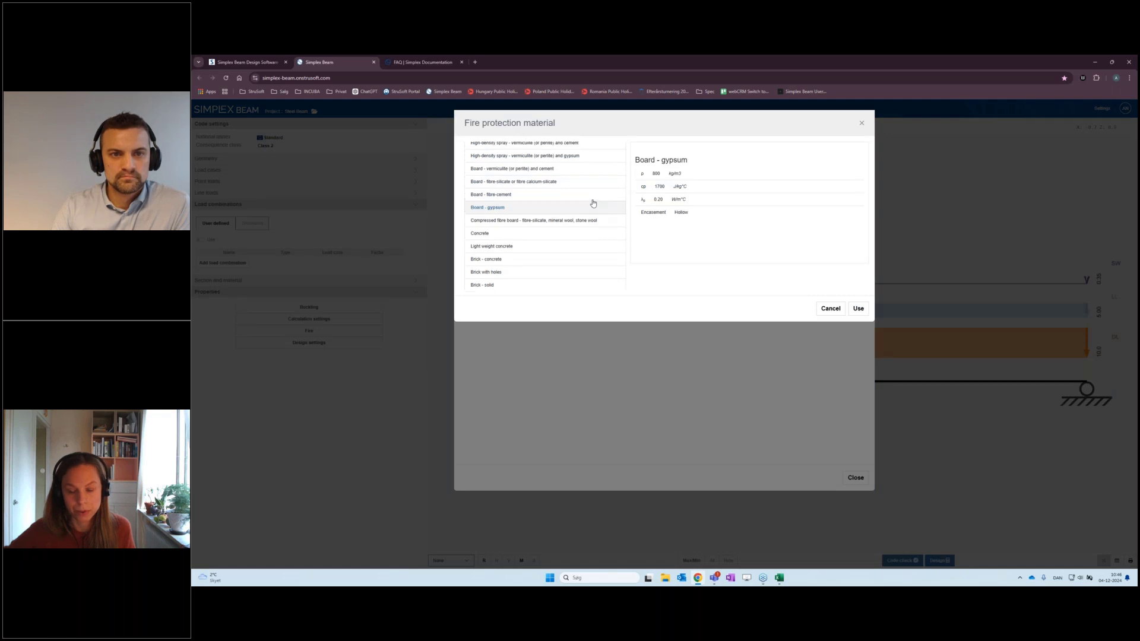
scroll(593, 204, "up", 1)
left_click(831, 309)
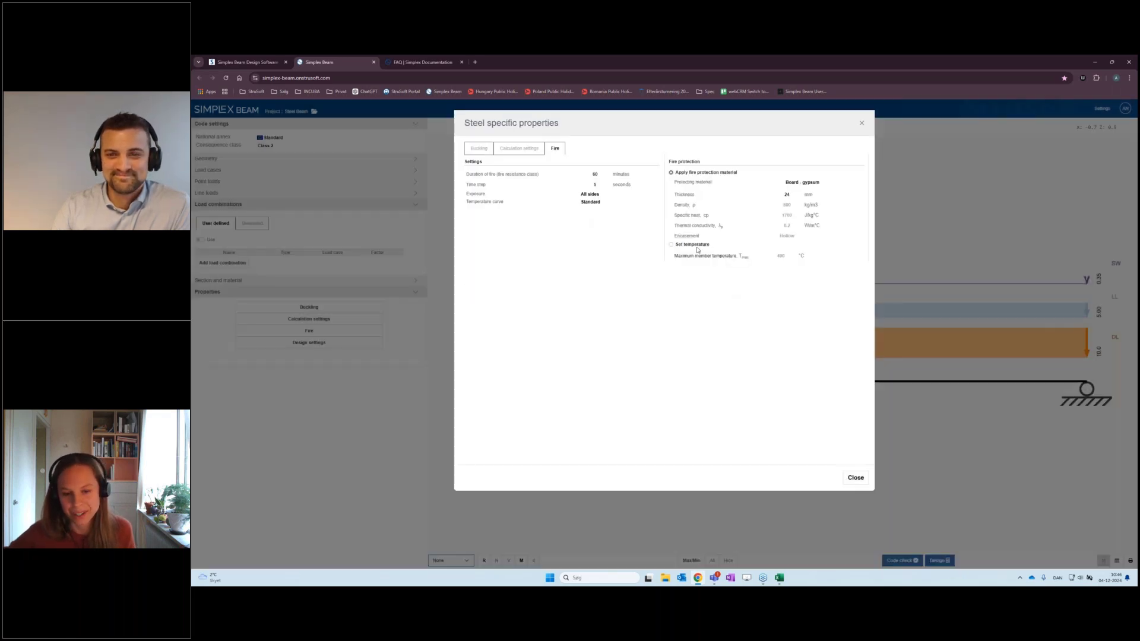
- Switch the steel beam's fire protection to a set temperature with a maximum member temperature of 550 °C
left_click(672, 245)
left_click_drag(780, 256, 786, 260)
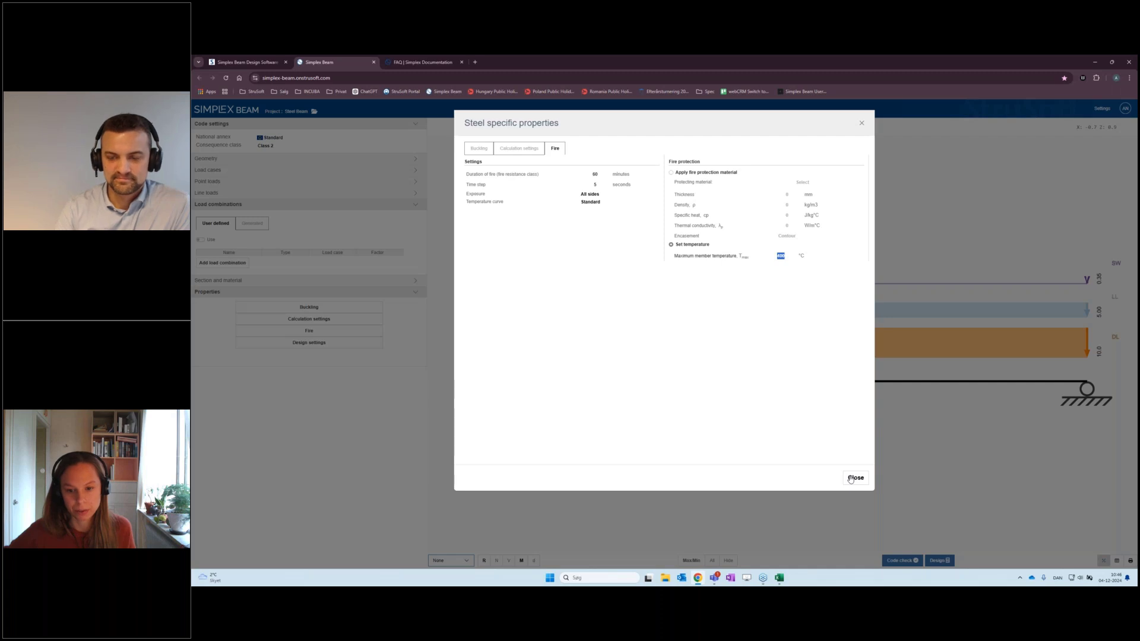
type("550")
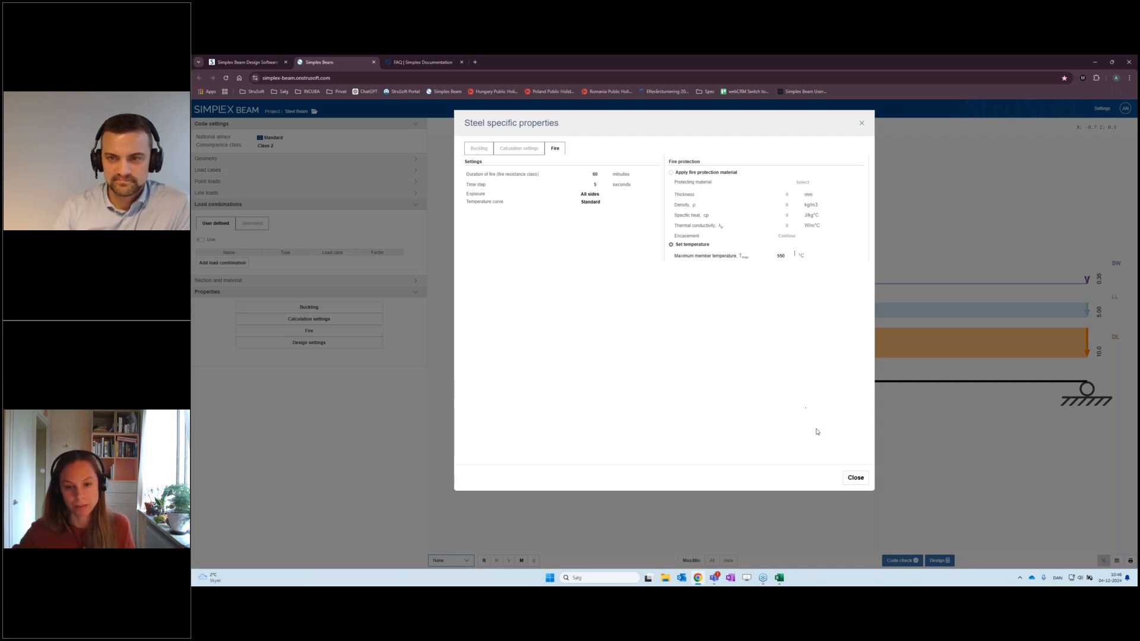
left_click(856, 478)
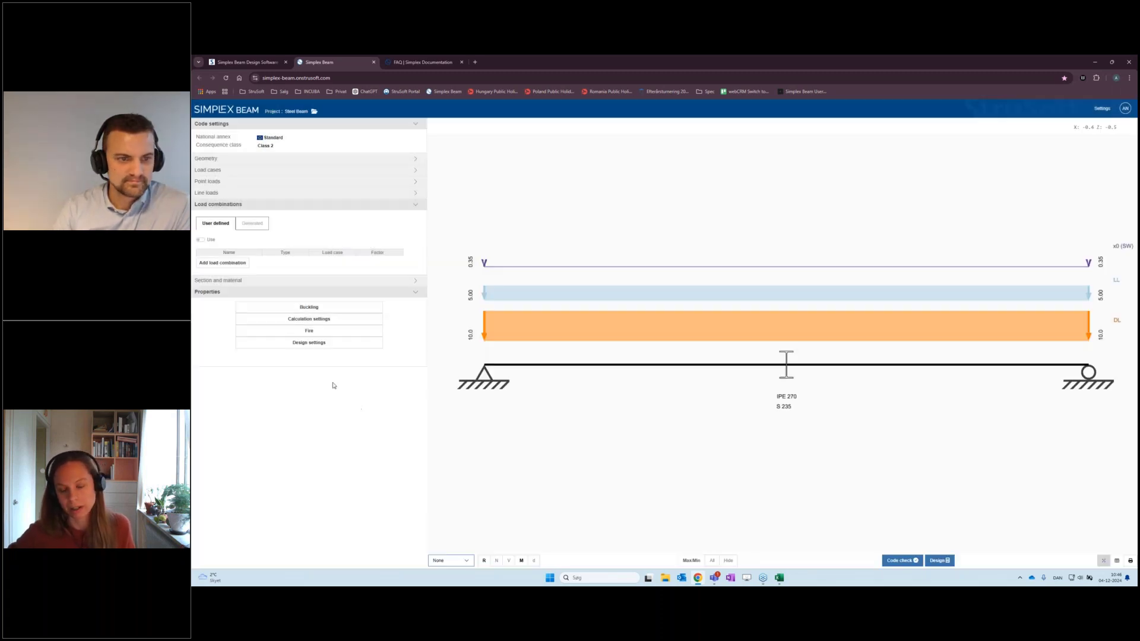
- Check the temperature step in the fire settings of the steel design settings
left_click(313, 344)
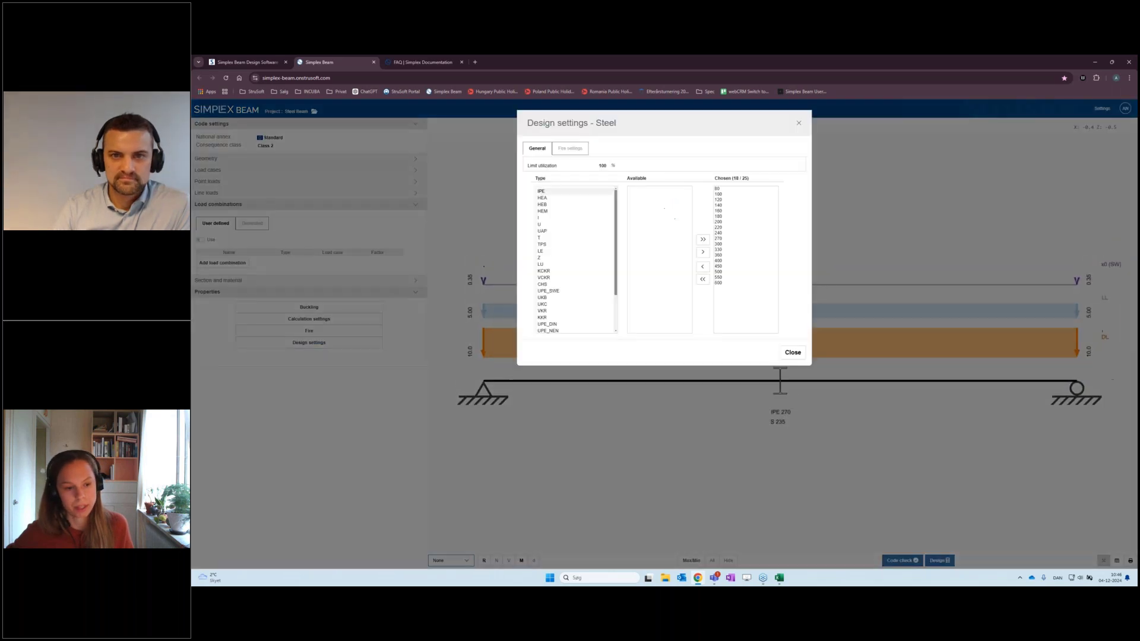
left_click(571, 149)
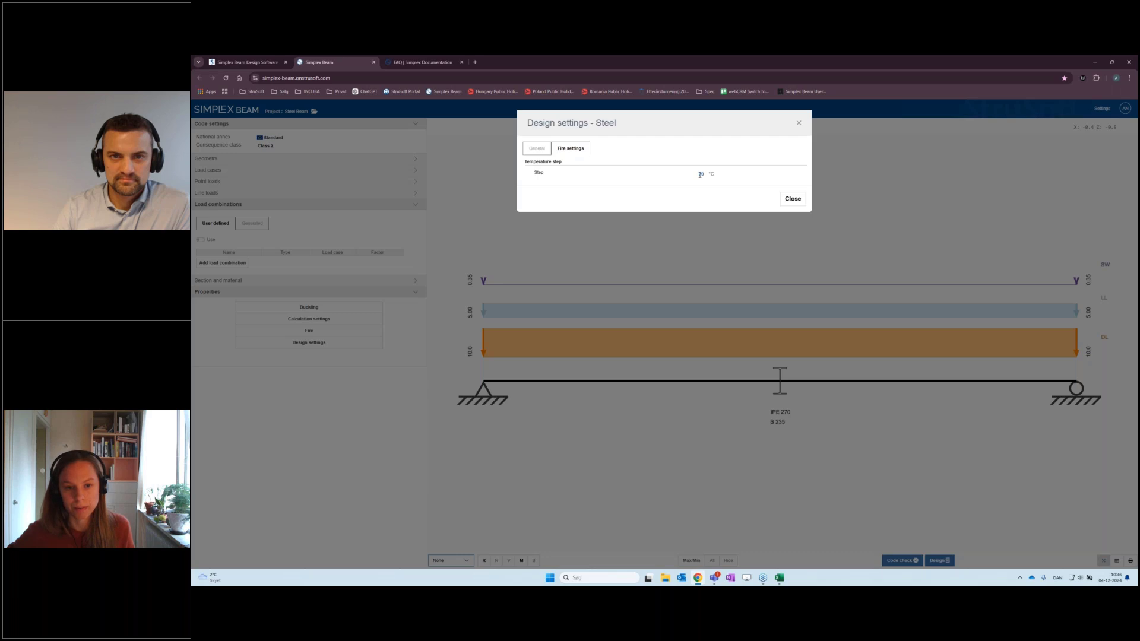
left_click(793, 200)
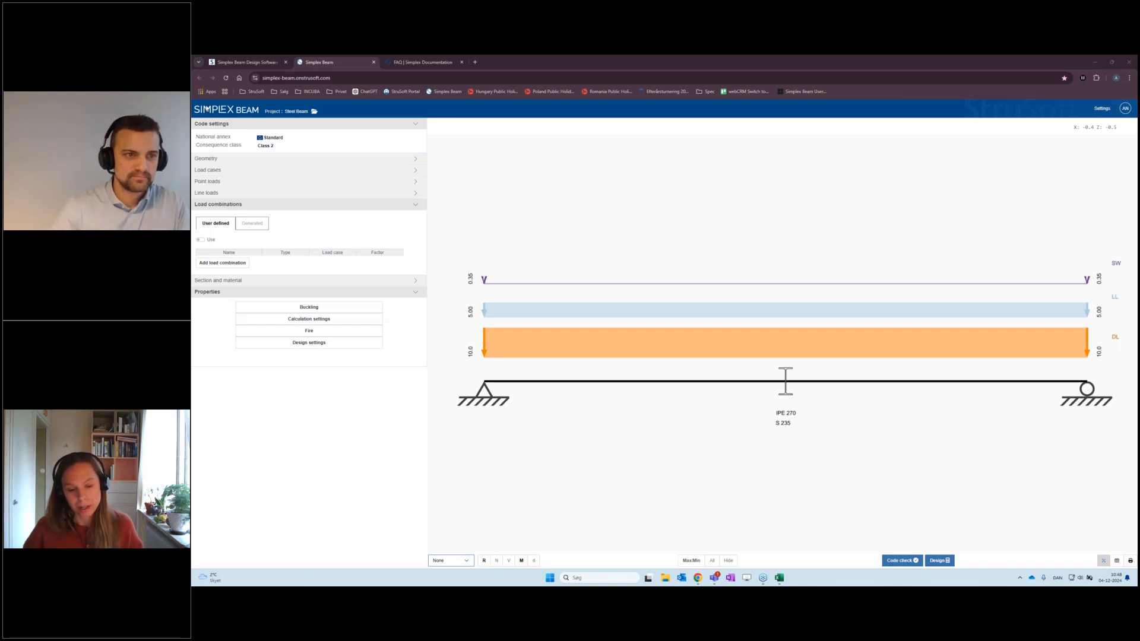
- Set the rotation of the DL and LL line loads to 0° so they act along the steel beam
left_click(224, 173)
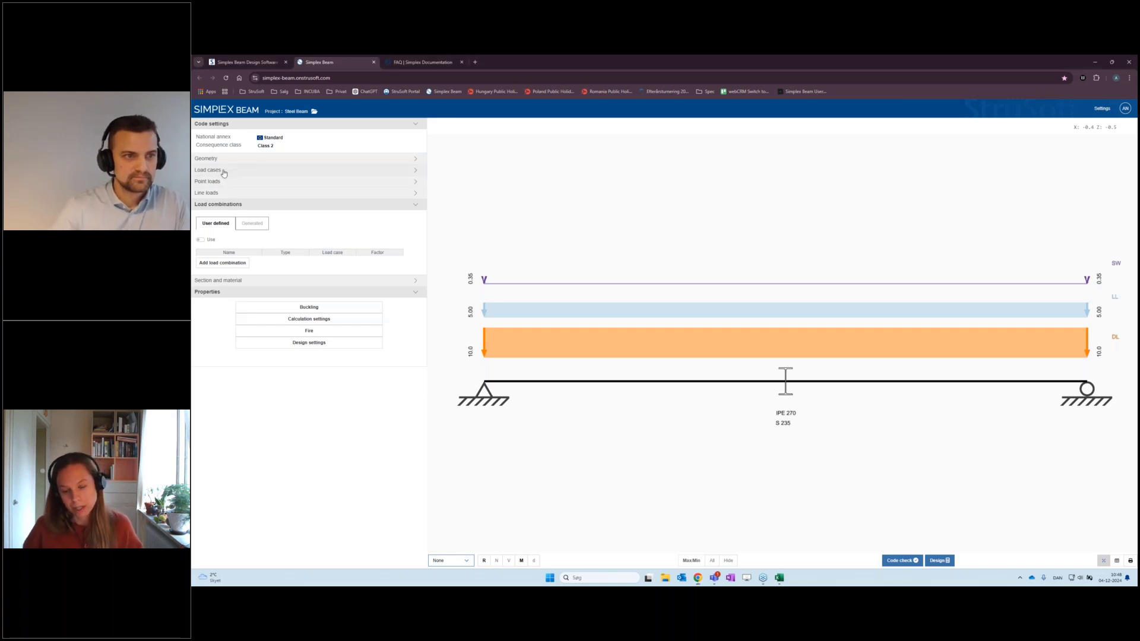
left_click(217, 249)
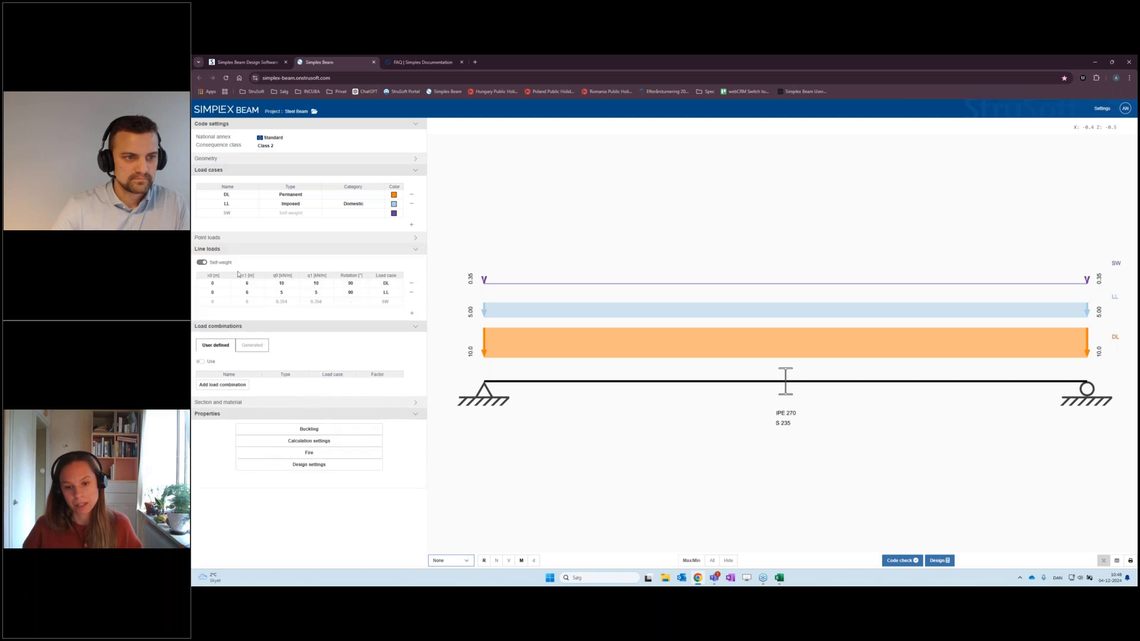
left_click(351, 284)
type("0")
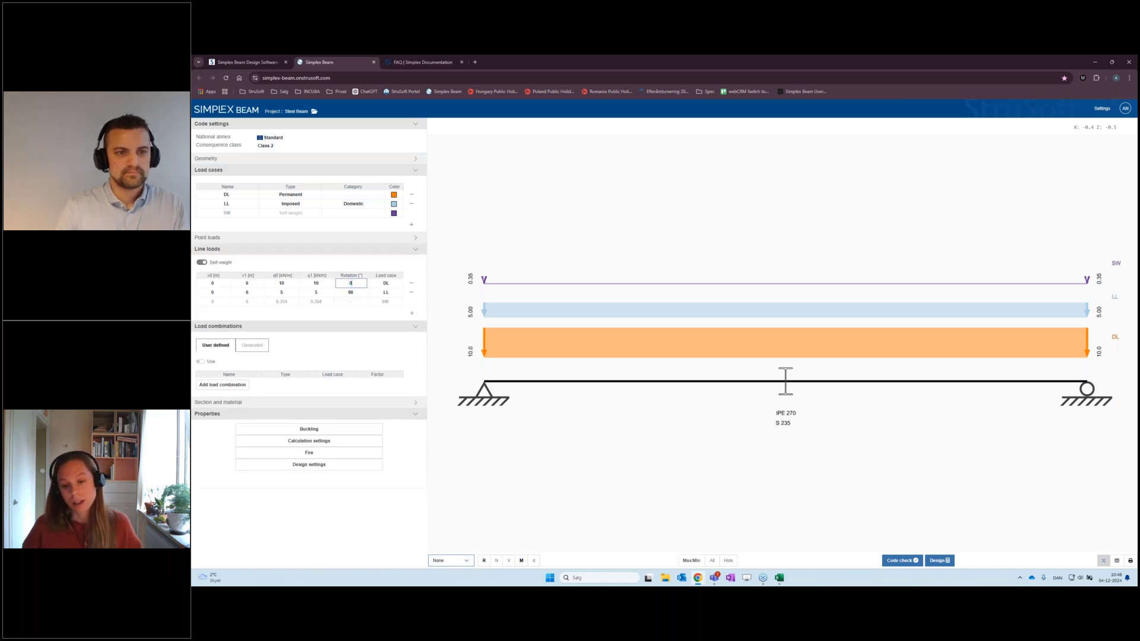
key("Return")
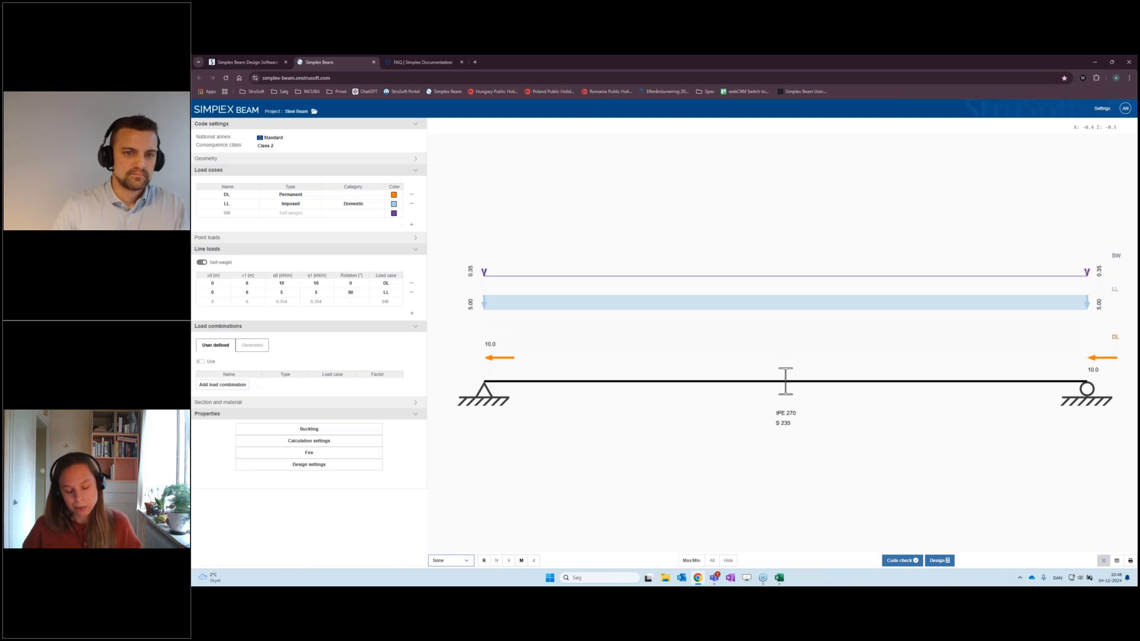
left_click(360, 295)
type("0")
key("Return")
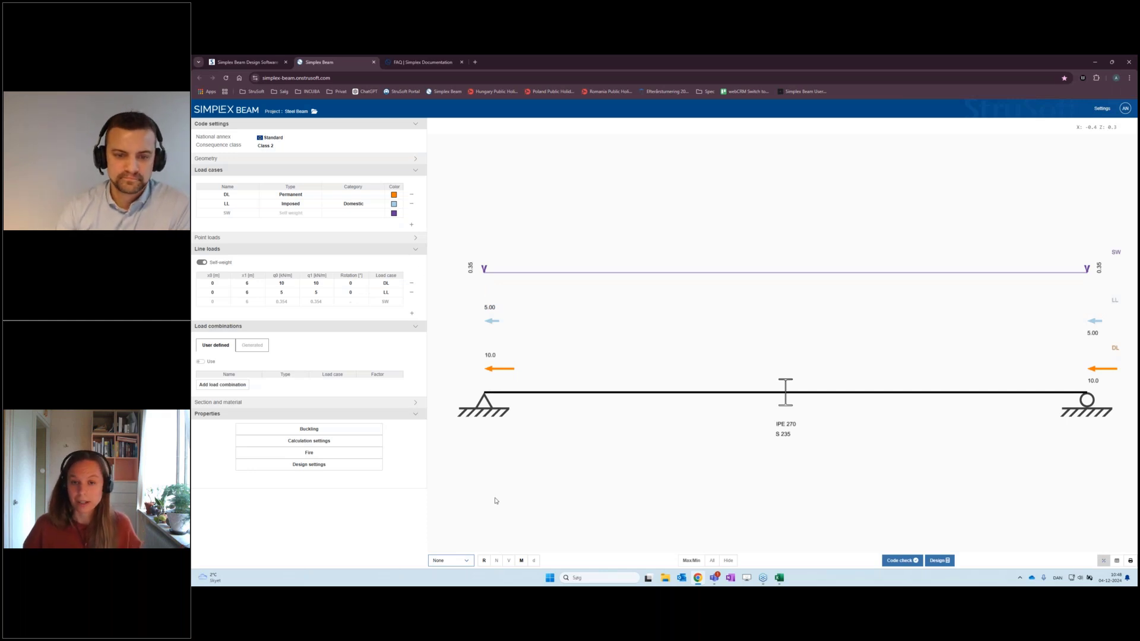
- Display the normal force diagram of the steel beam for the ENV: Ultimate load combination
left_click(496, 561)
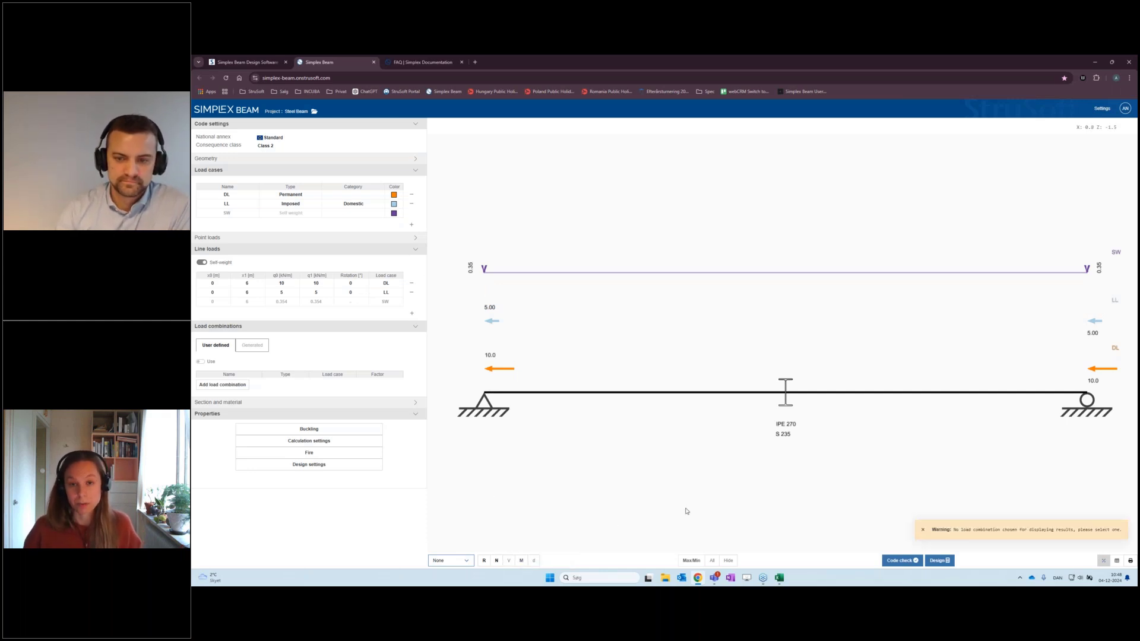
left_click(454, 560)
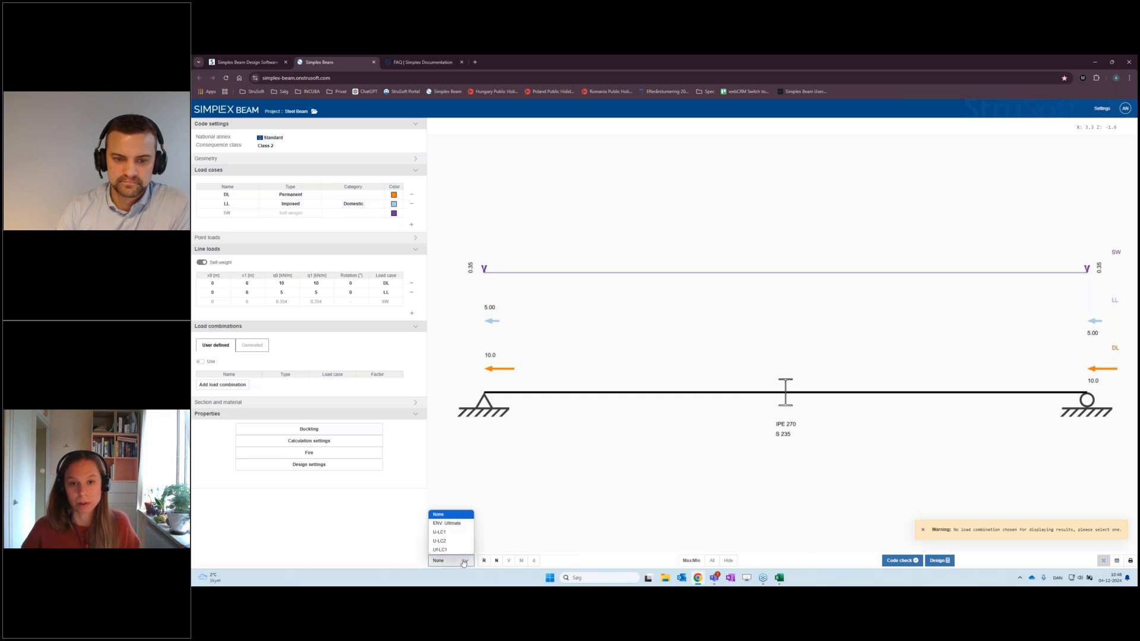
left_click(459, 526)
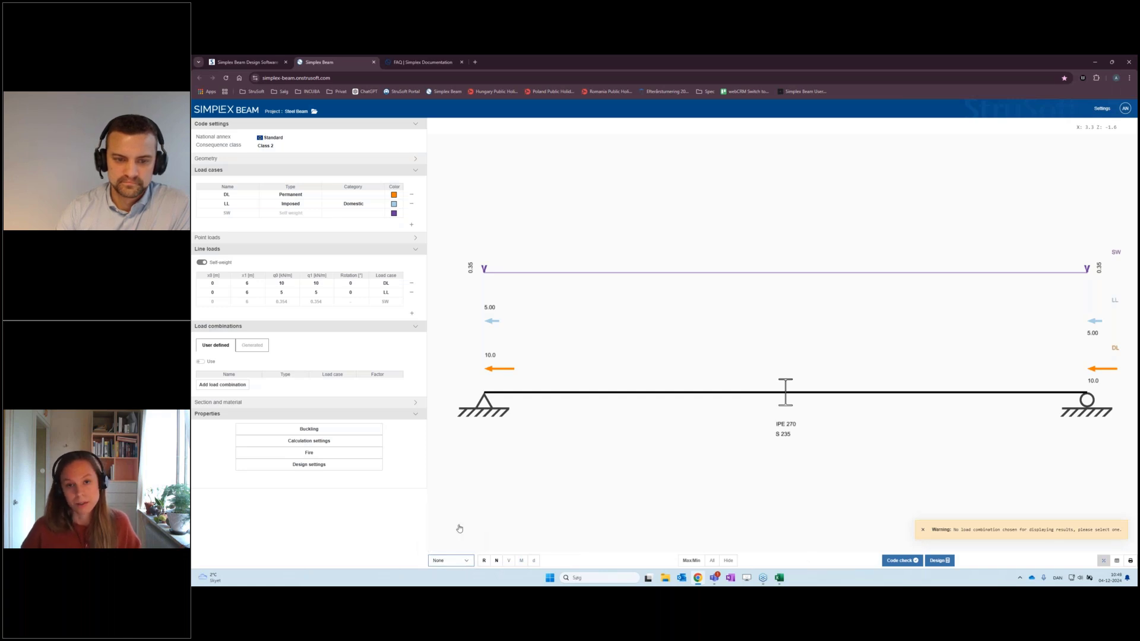
left_click(923, 530)
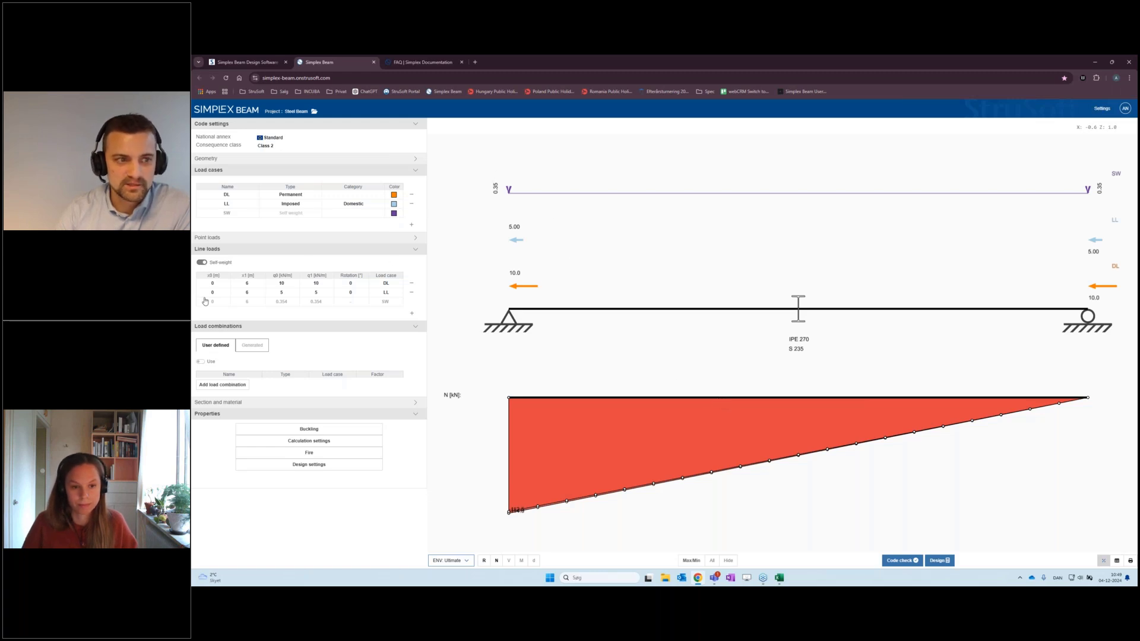
- Turn off the self-weight and set the rotation of the DL and LL line loads to 90°
left_click(202, 263)
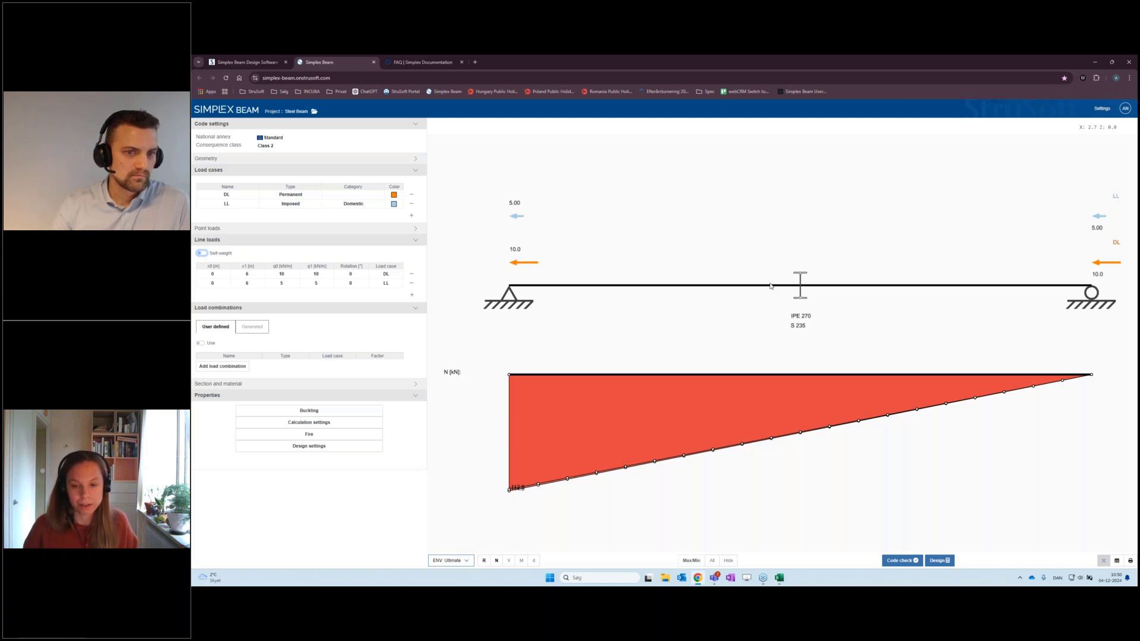
left_click(266, 255)
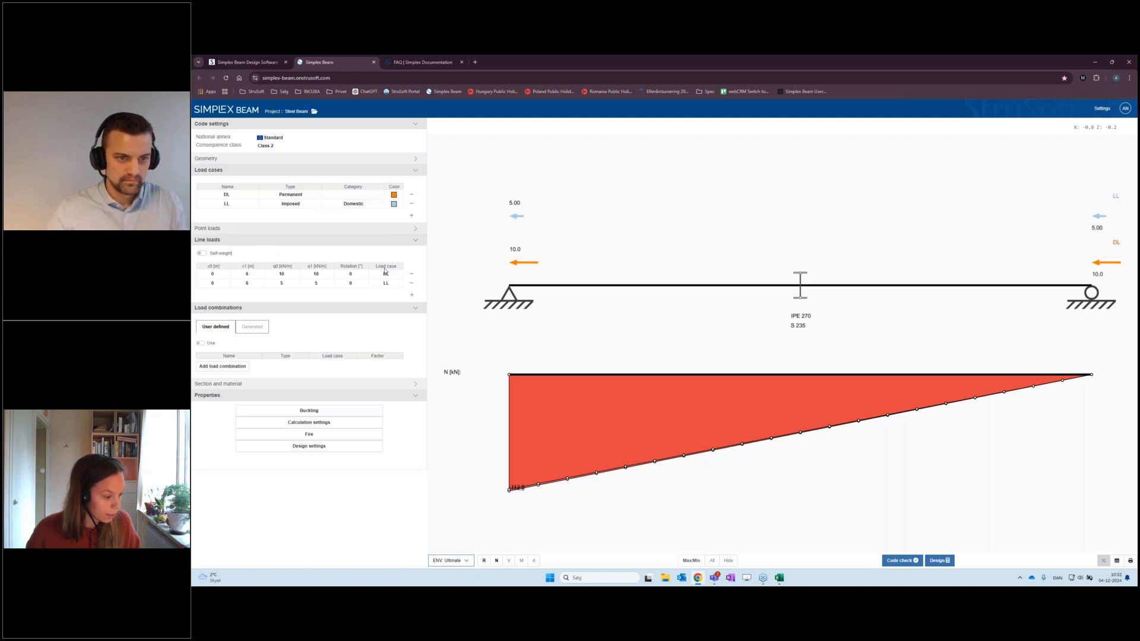
left_click(356, 277)
type("90")
key("Return")
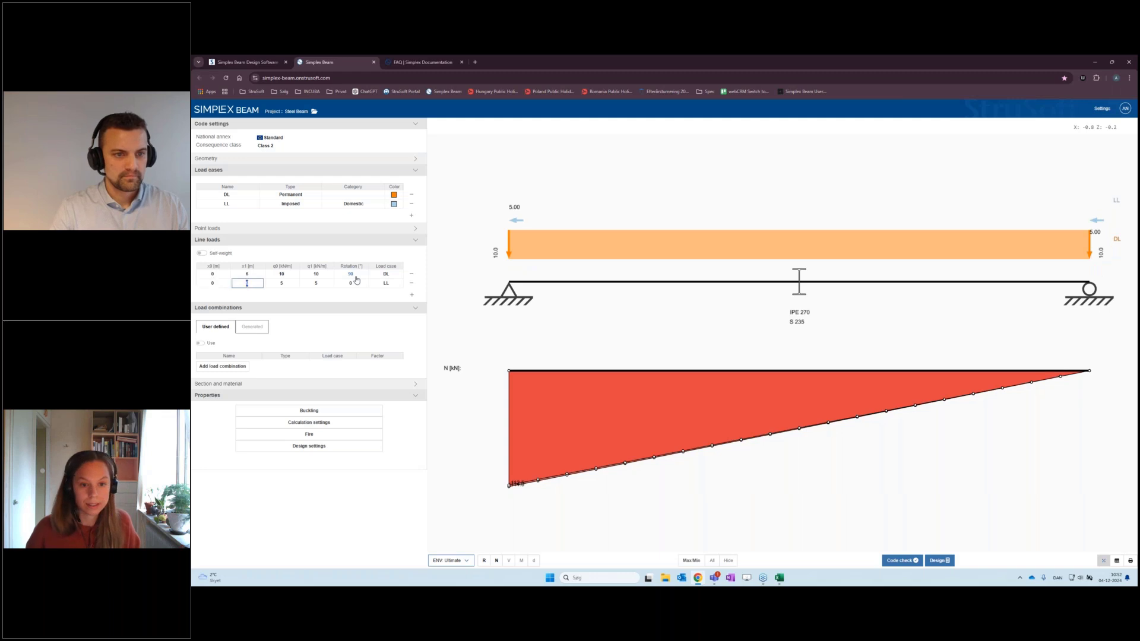
left_click(356, 283)
type("90")
key("Return")
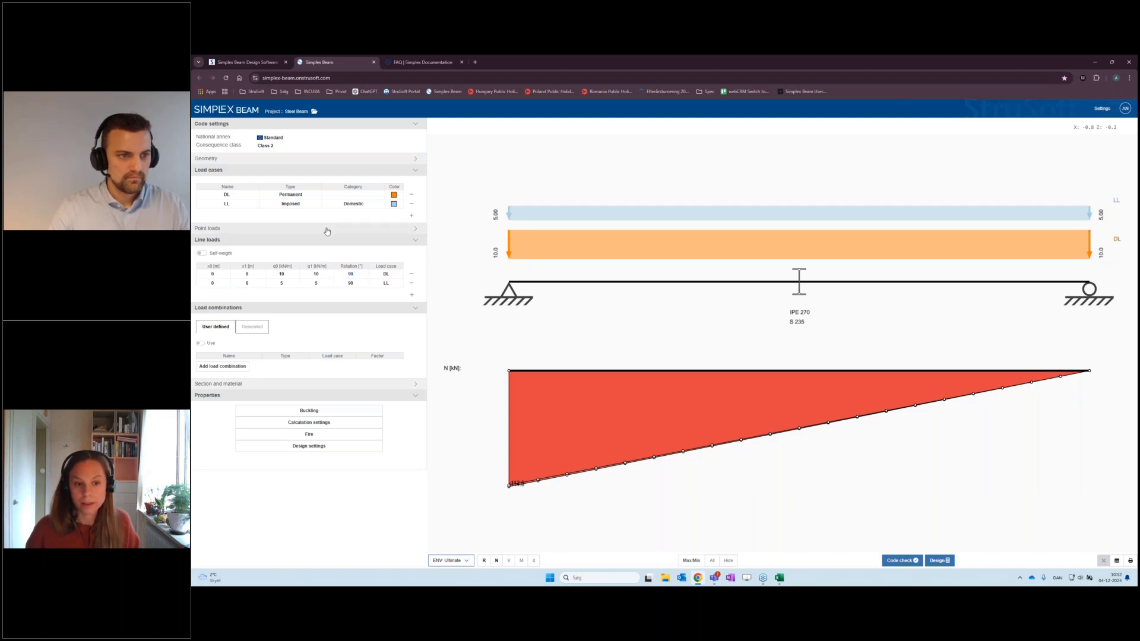
- Add a point load of 10 at x = 3 m in load case DL and set its type to Moment
left_click(397, 228)
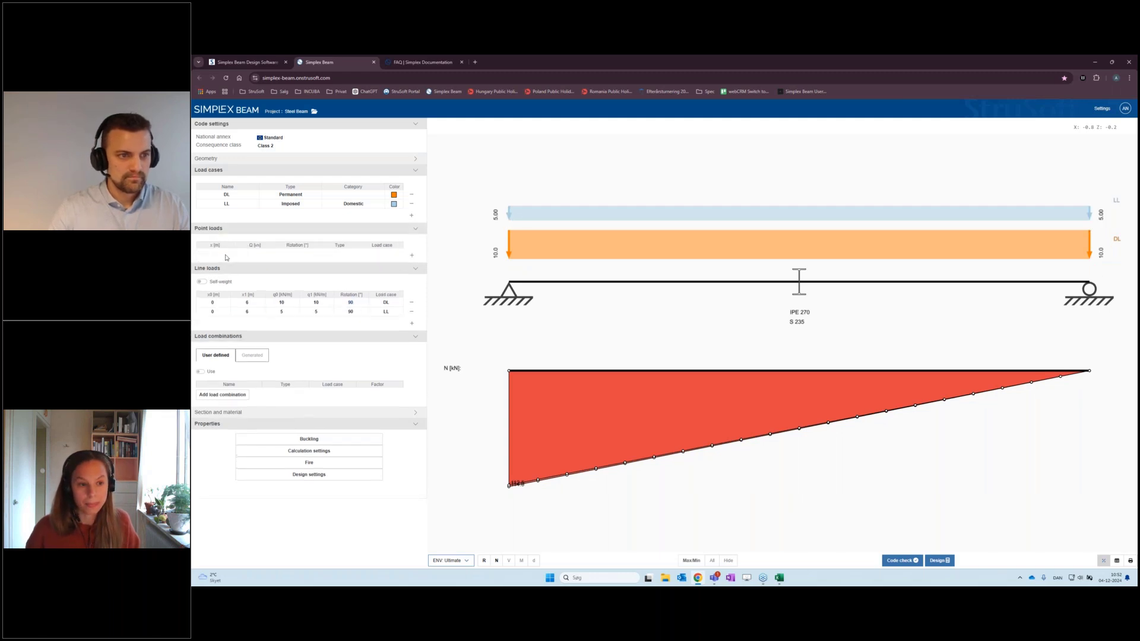
right_click(412, 255)
key("Escape")
left_click(412, 256)
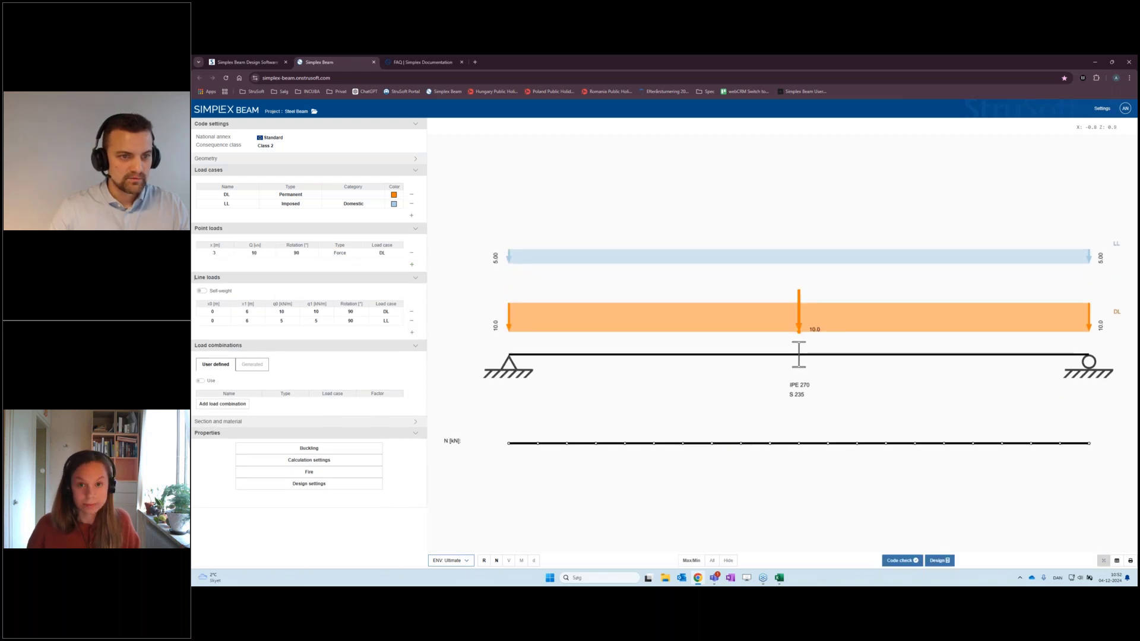
left_click(341, 254)
left_click(351, 267)
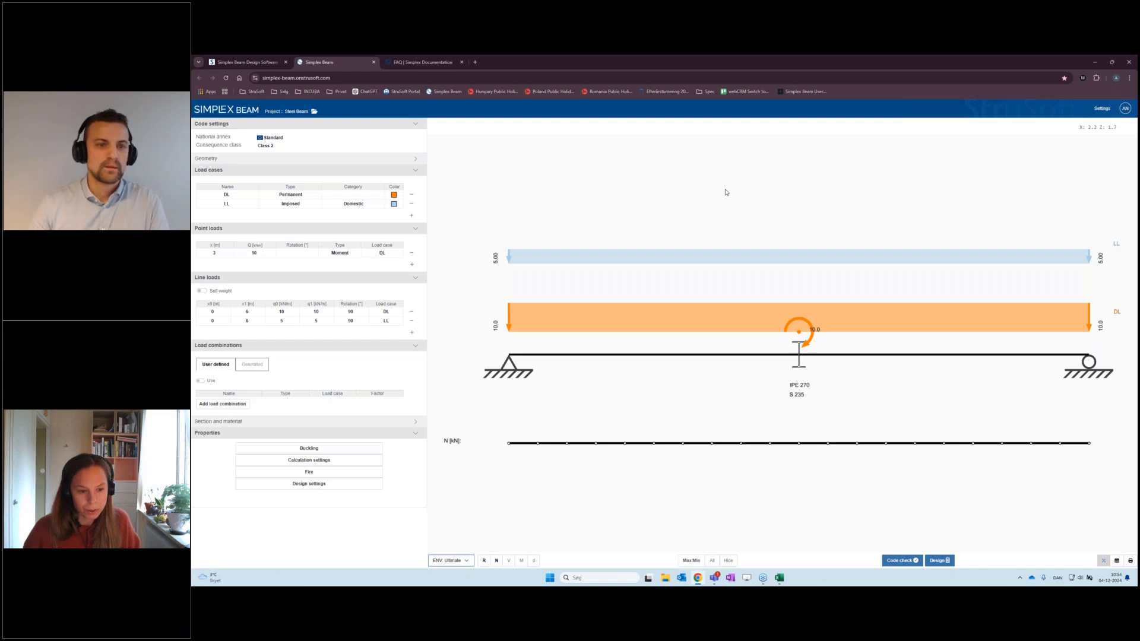
- Check the load position options for lateral torsional buckling in the steel beam's buckling properties, and keep Top edge
left_click(309, 450)
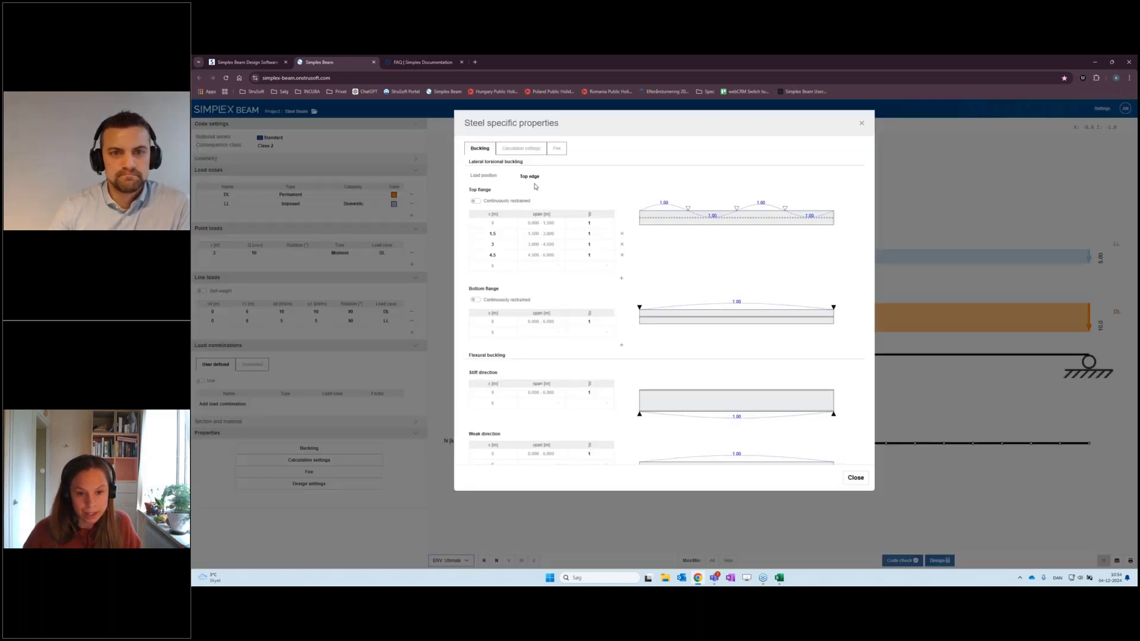
left_click(532, 177)
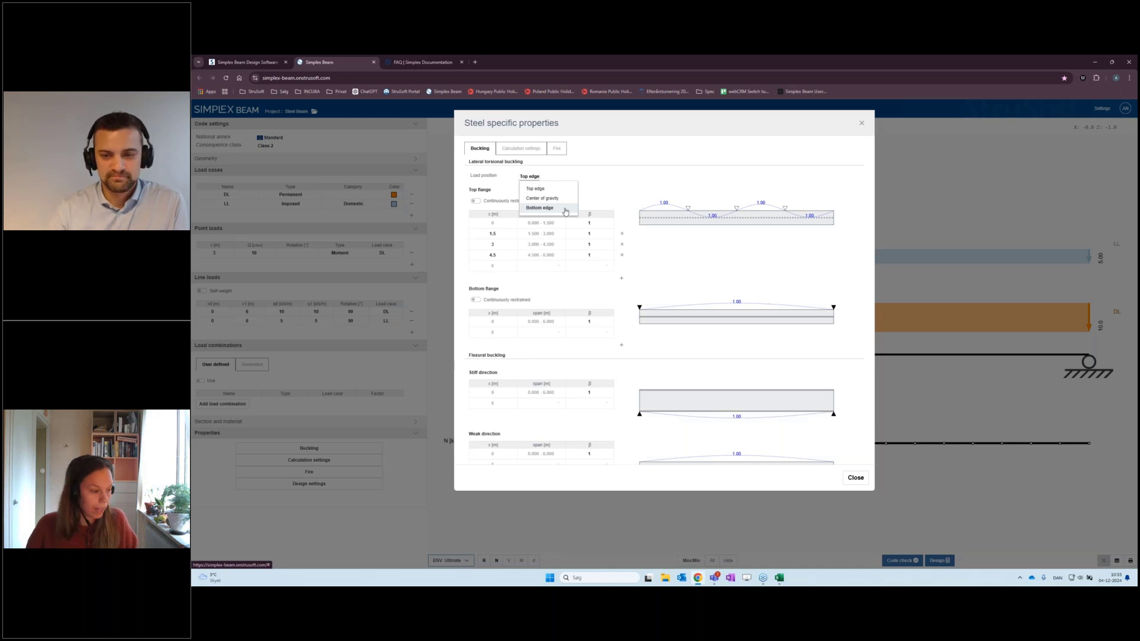
left_click(723, 186)
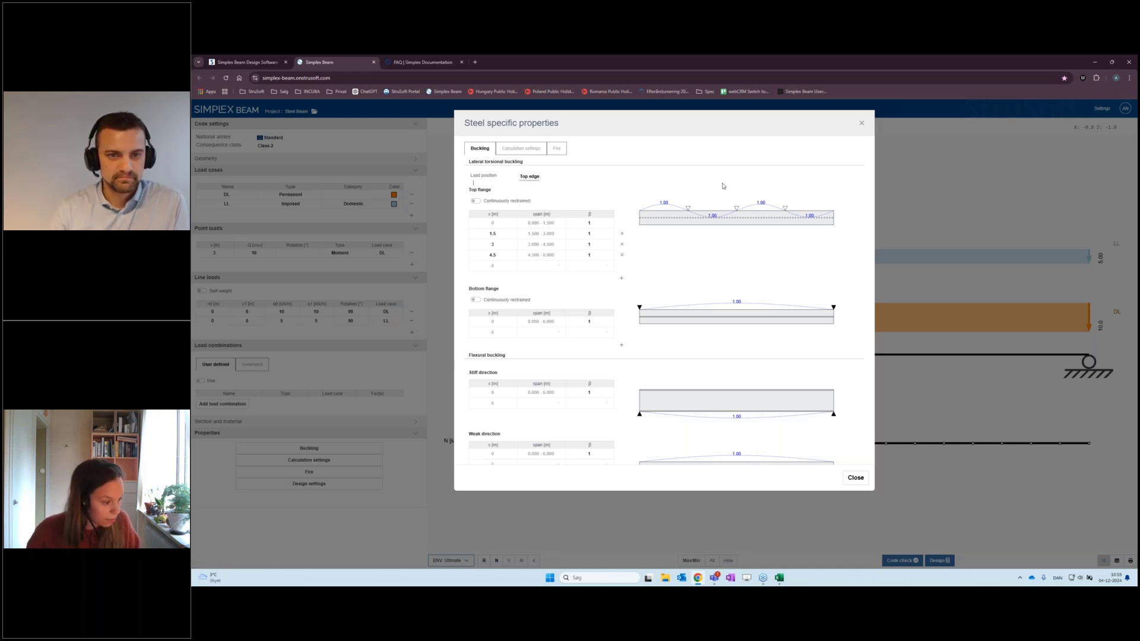
left_click(856, 478)
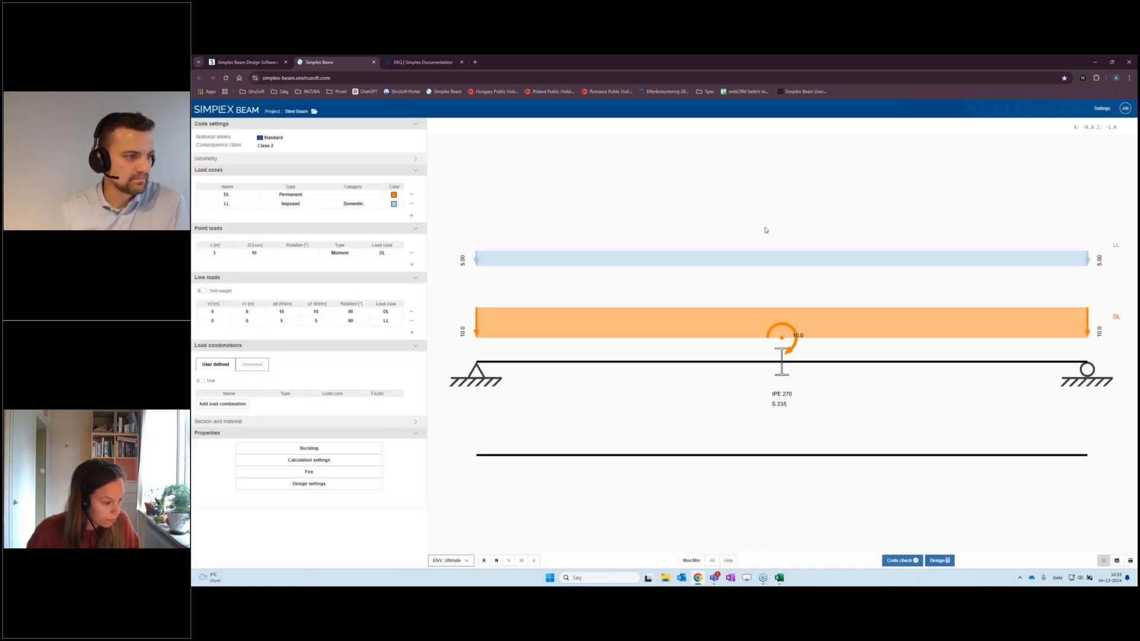